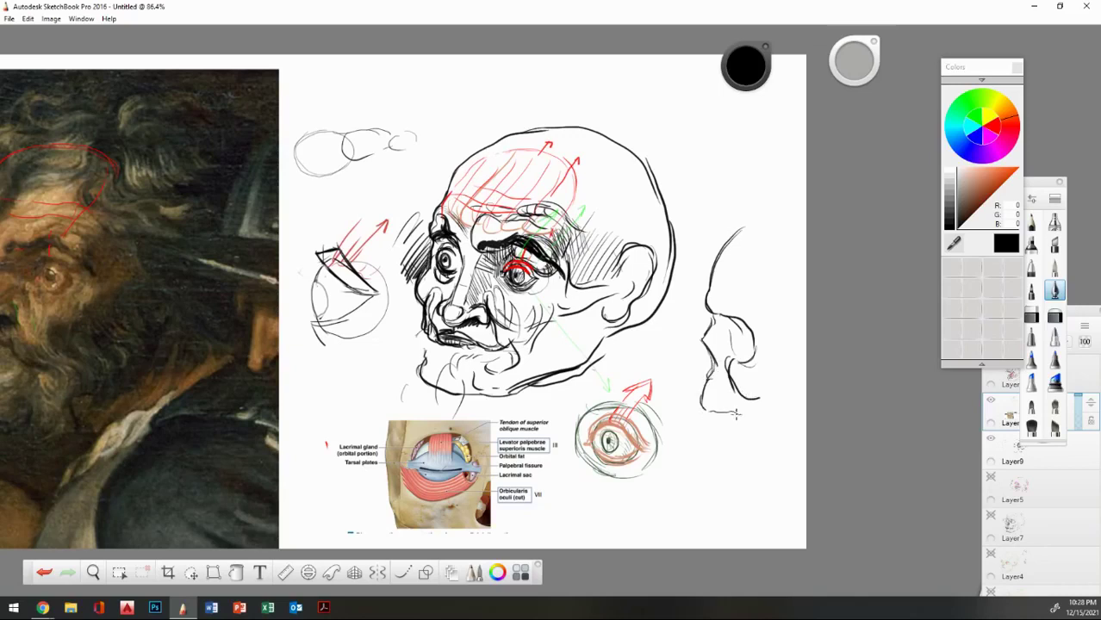
Complete the black side-profile sketch beside the head with the lips, the chin and a reinforced forehead contour.
mouse_move(715, 414)
left_mouse_down()
mouse_move(726, 458)
mouse_move(772, 457)
left_mouse_up()
mouse_move(709, 387)
left_mouse_down()
mouse_move(754, 406)
mouse_move(730, 422)
left_mouse_up()
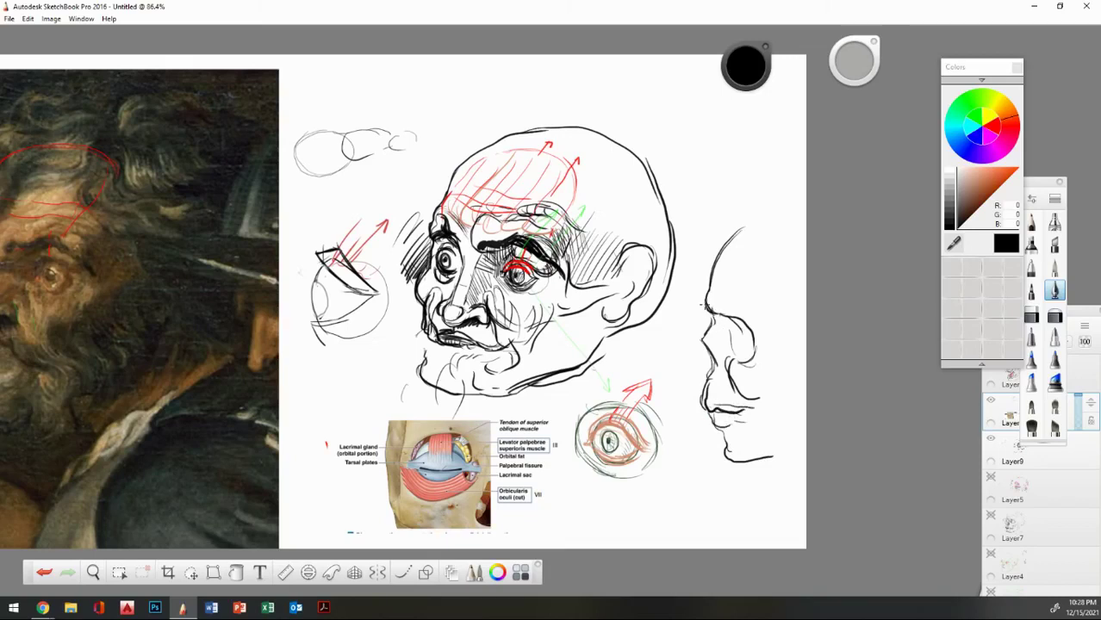
left_click_drag(708, 294, 752, 224)
left_click_drag(716, 267, 751, 224)
Draw the forehead muscle over the profile in orange (R 202, G 85, B 39) with fibres, direction arrows, skin folds and strokes into the eye socket.
left_click(999, 181)
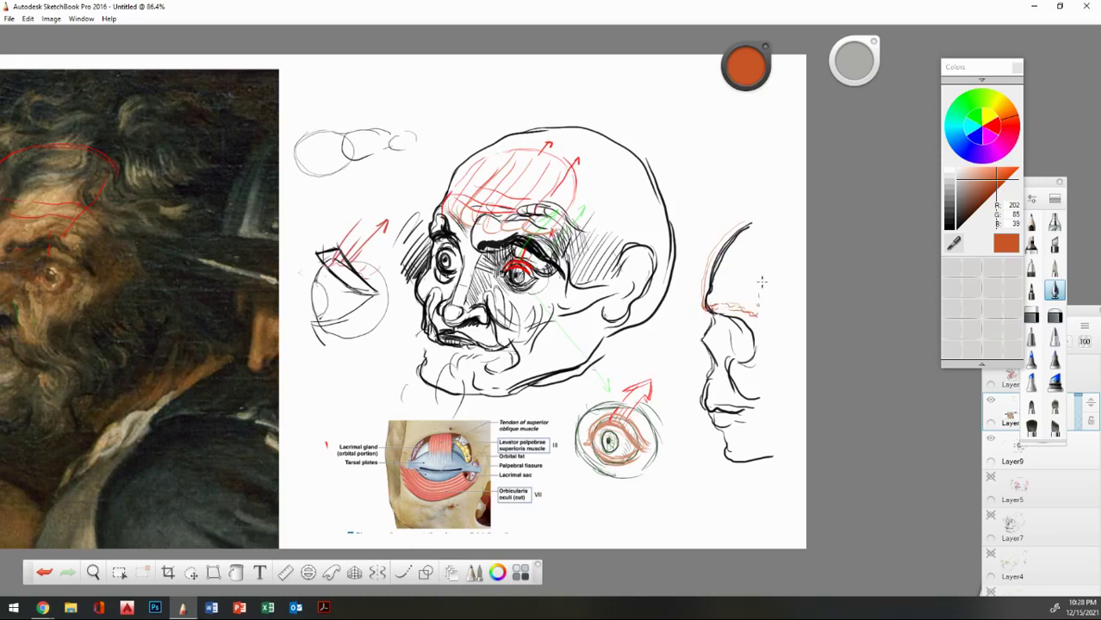
left_click_drag(706, 270, 756, 202)
left_click_drag(734, 258, 752, 221)
left_click_drag(763, 260, 783, 236)
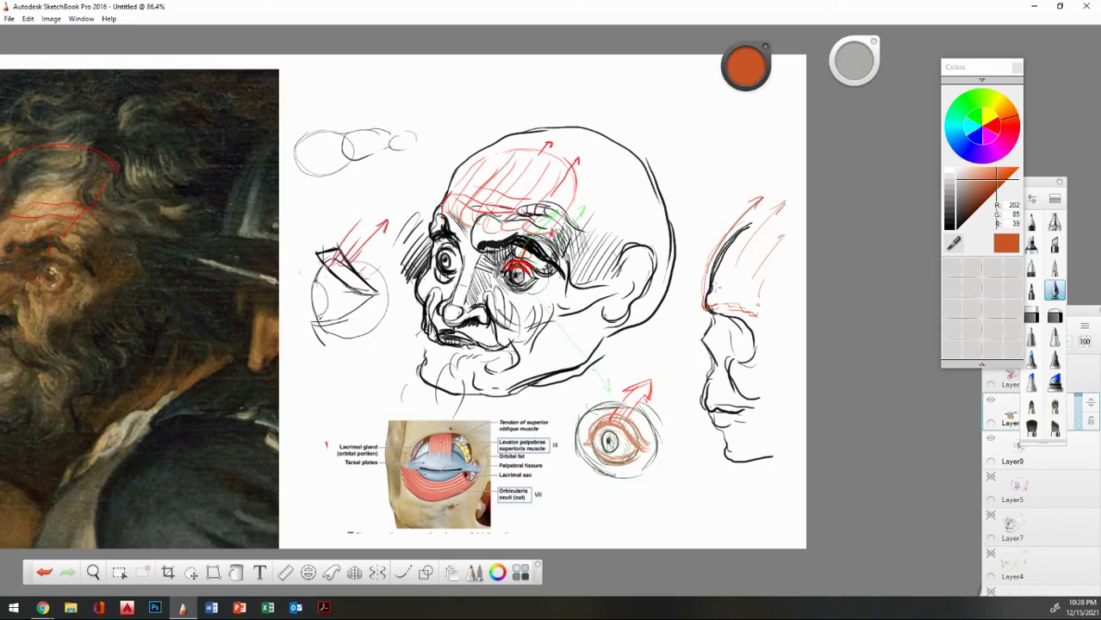
mouse_move(716, 288)
left_mouse_down()
mouse_move(751, 226)
mouse_move(723, 292)
mouse_move(749, 246)
mouse_move(723, 294)
mouse_move(735, 224)
mouse_move(753, 210)
mouse_move(784, 222)
left_mouse_up()
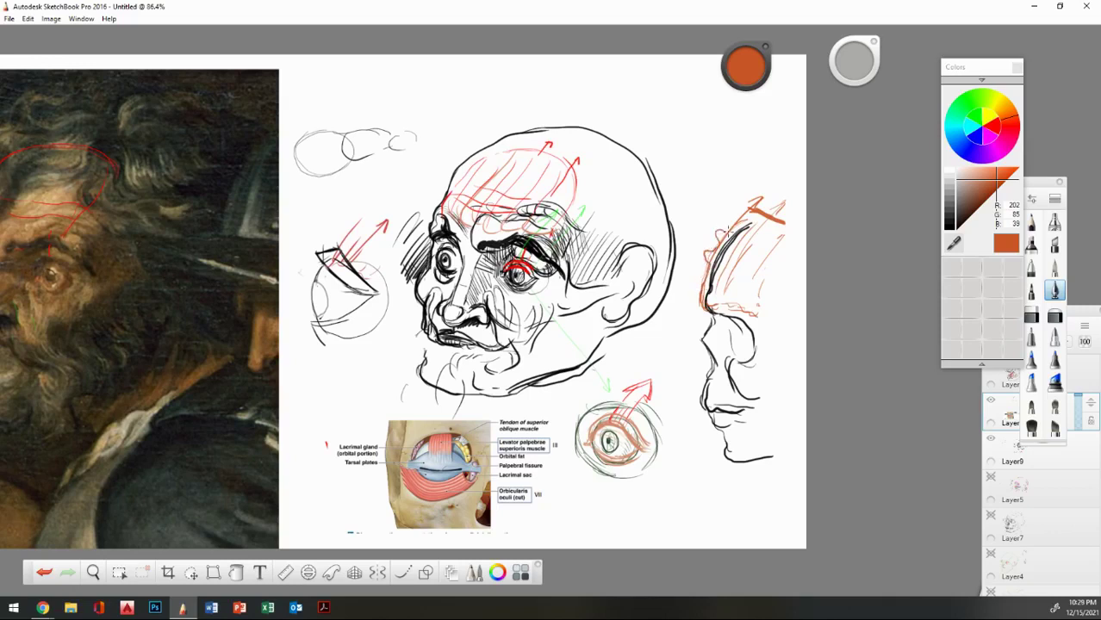
left_click_drag(727, 199, 722, 222)
mouse_move(678, 300)
left_mouse_down()
mouse_move(716, 233)
mouse_move(708, 256)
mouse_move(713, 240)
mouse_move(727, 258)
mouse_move(716, 265)
mouse_move(750, 272)
left_mouse_up()
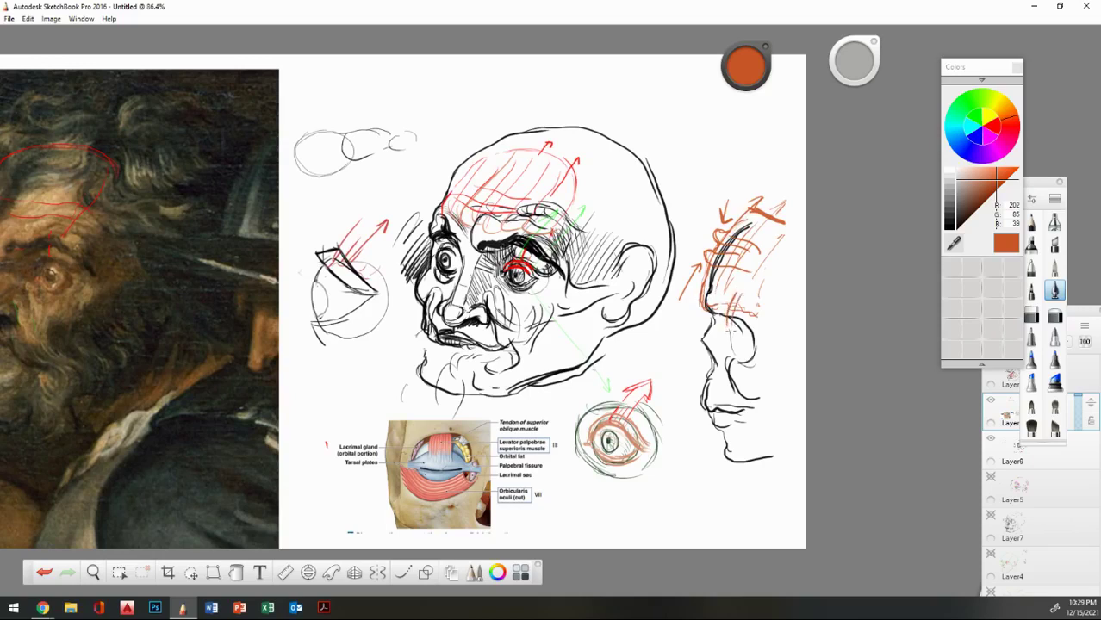
left_click_drag(720, 320, 733, 331)
Bring the whole reference painting into view and hide the Layer9 and Layer10 sketches.
left_click(93, 572)
left_click(312, 407)
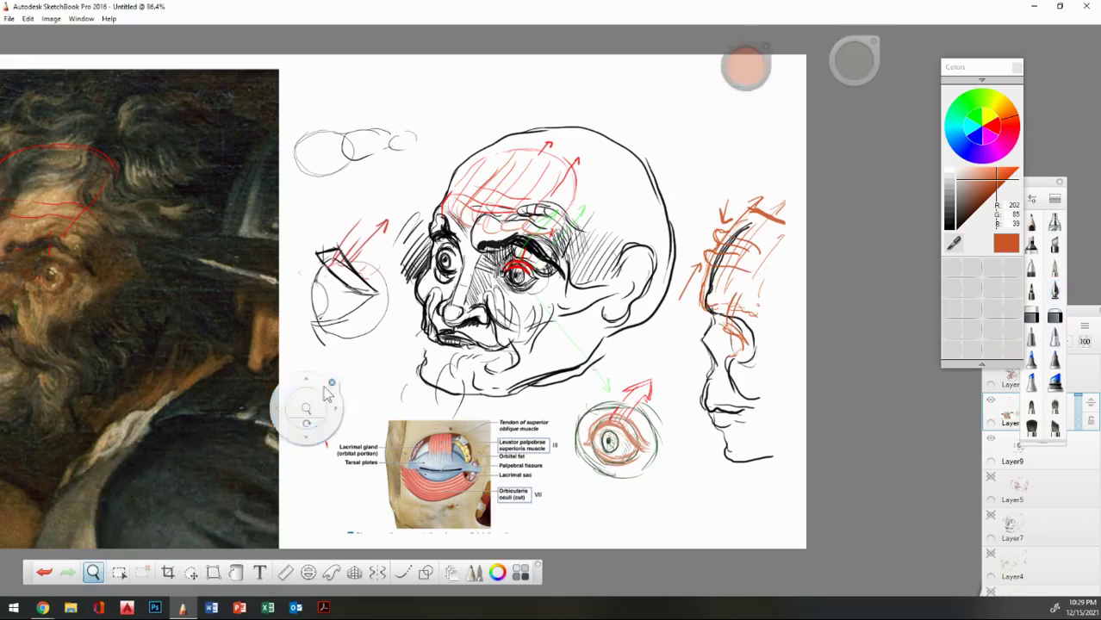
left_click_drag(312, 403, 425, 449)
left_click_drag(289, 303, 297, 281)
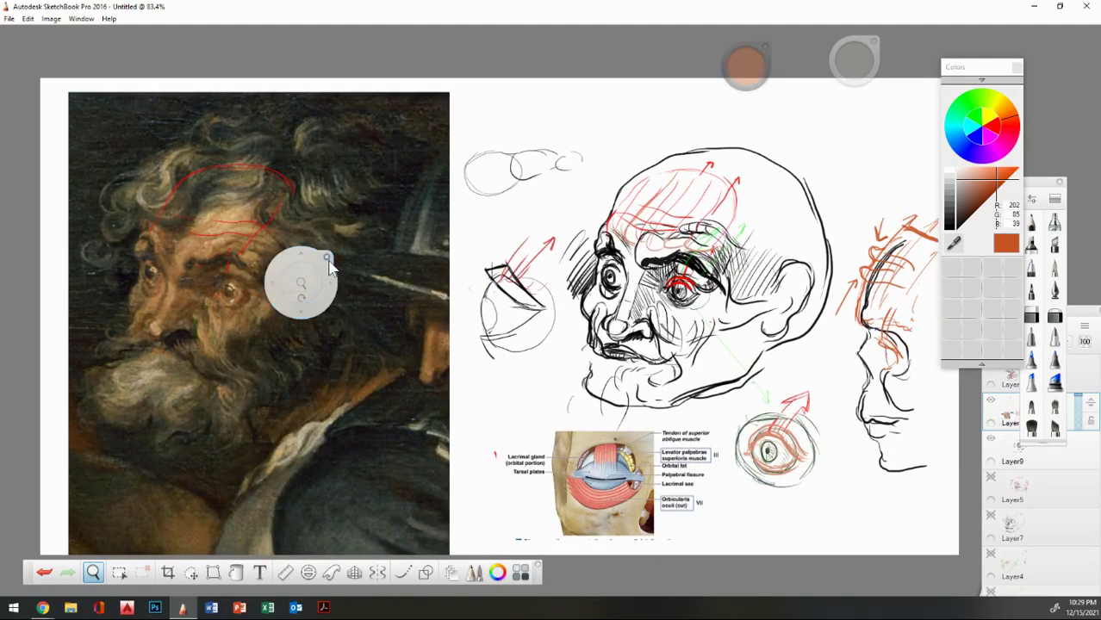
left_click(328, 259)
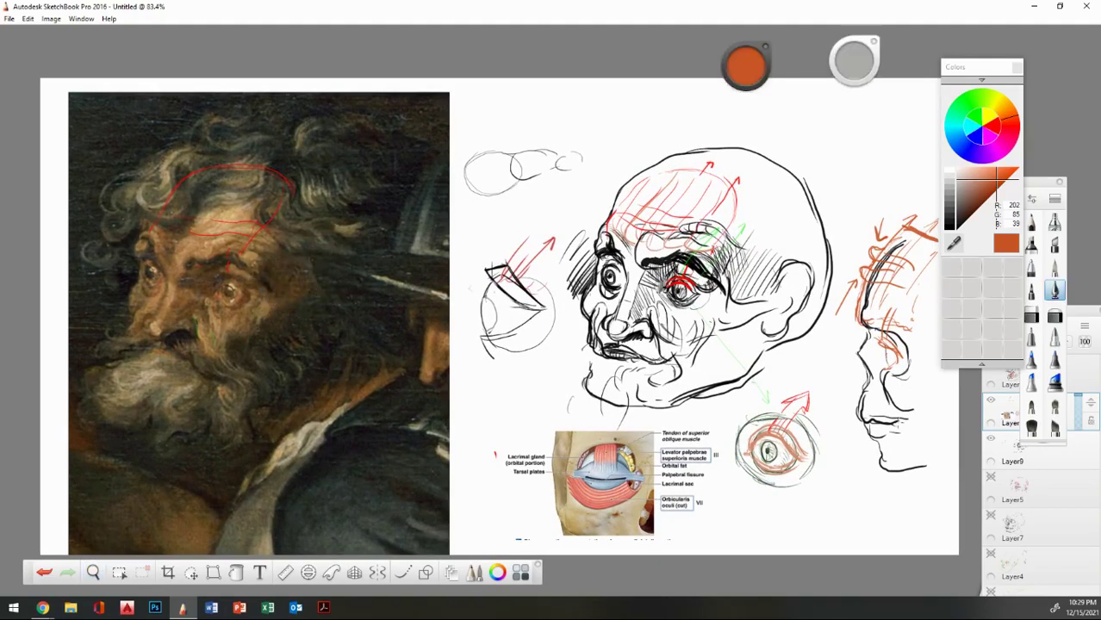
left_click_drag(1068, 310, 1022, 295)
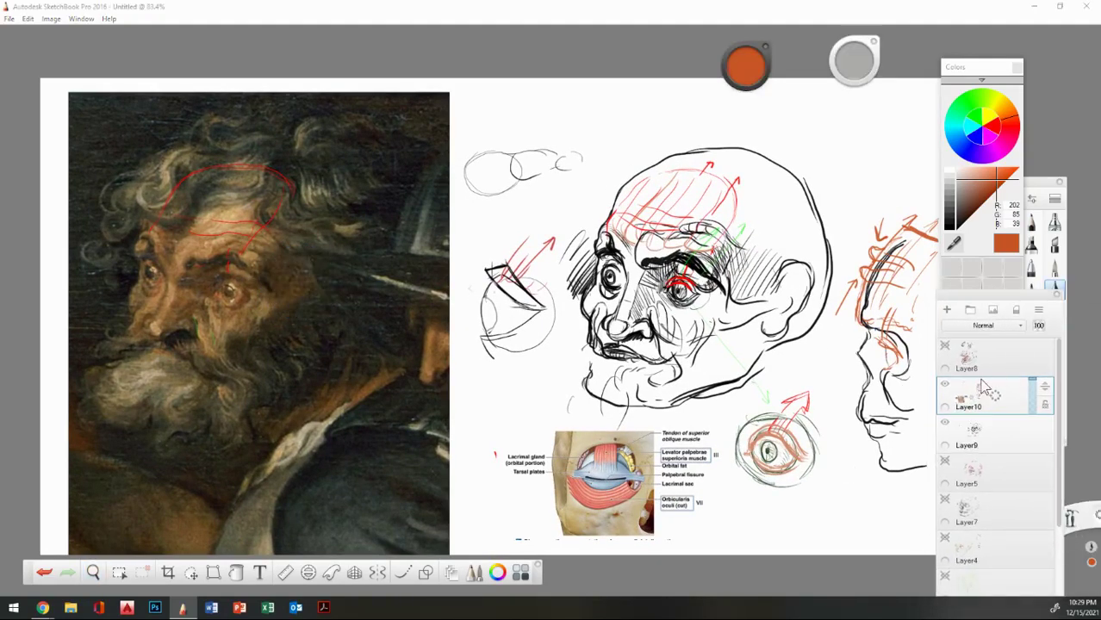
left_click(948, 388)
left_click(948, 388)
left_click(945, 346)
left_click(945, 345)
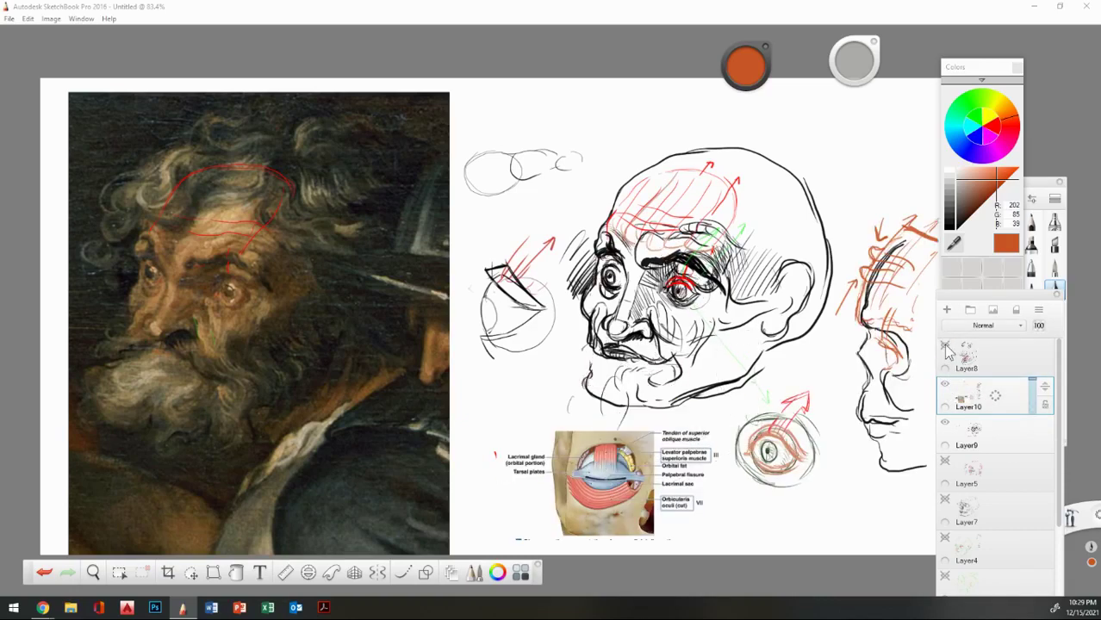
left_click(945, 423)
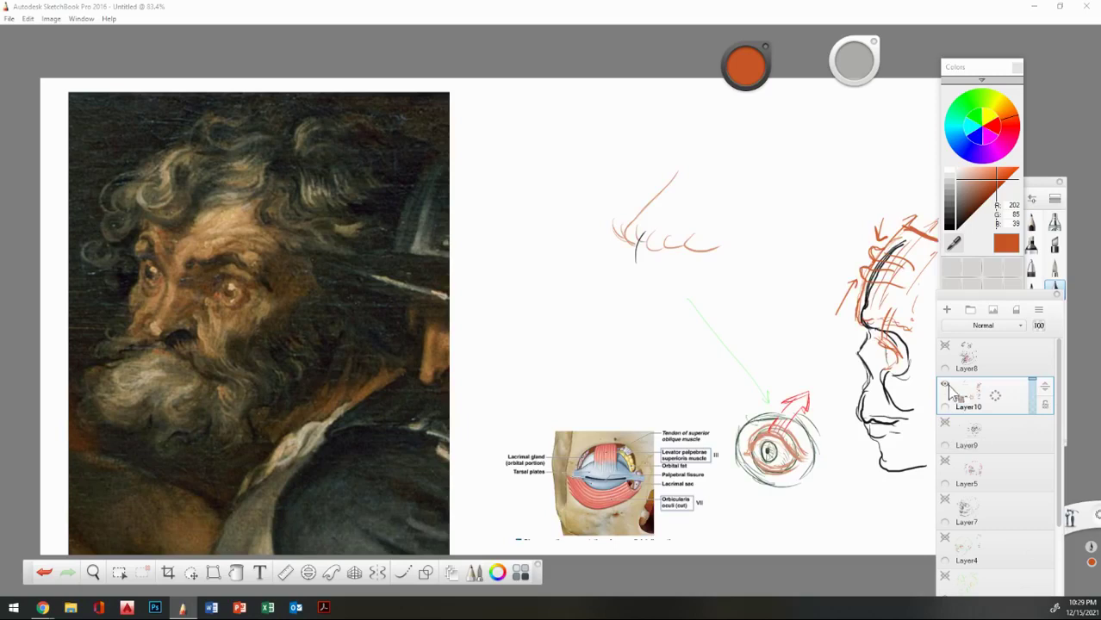
left_click(945, 384)
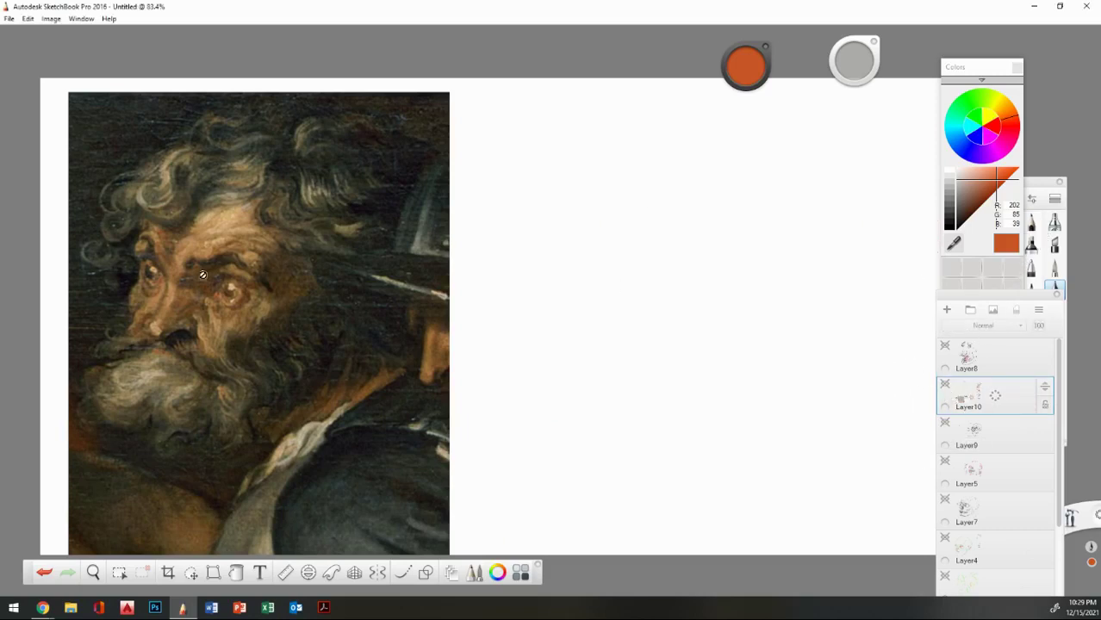
Sample a dark brown from the painted face, switch the brush, and add a new layer at the top of the stack.
left_click_drag(1039, 183, 1047, 179)
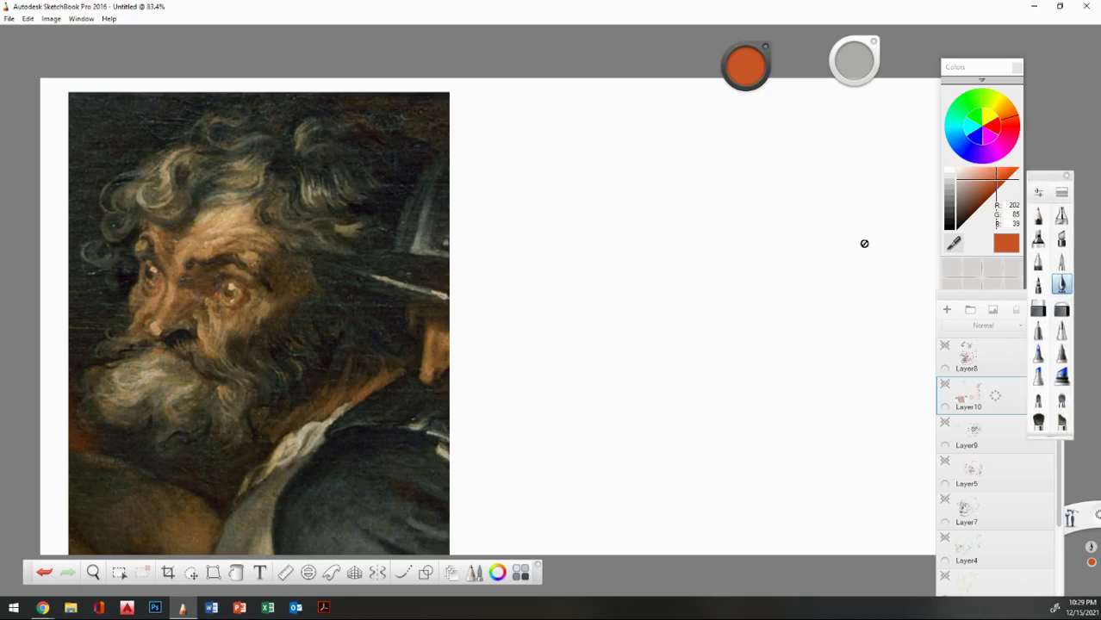
left_click(953, 247)
left_click(294, 275)
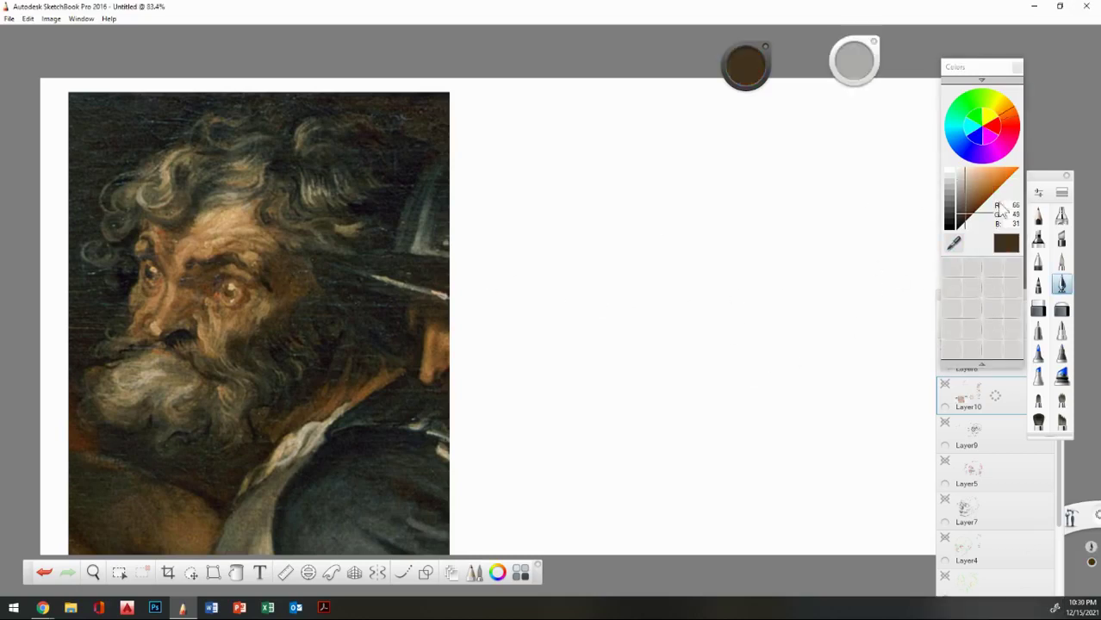
left_click(1062, 265)
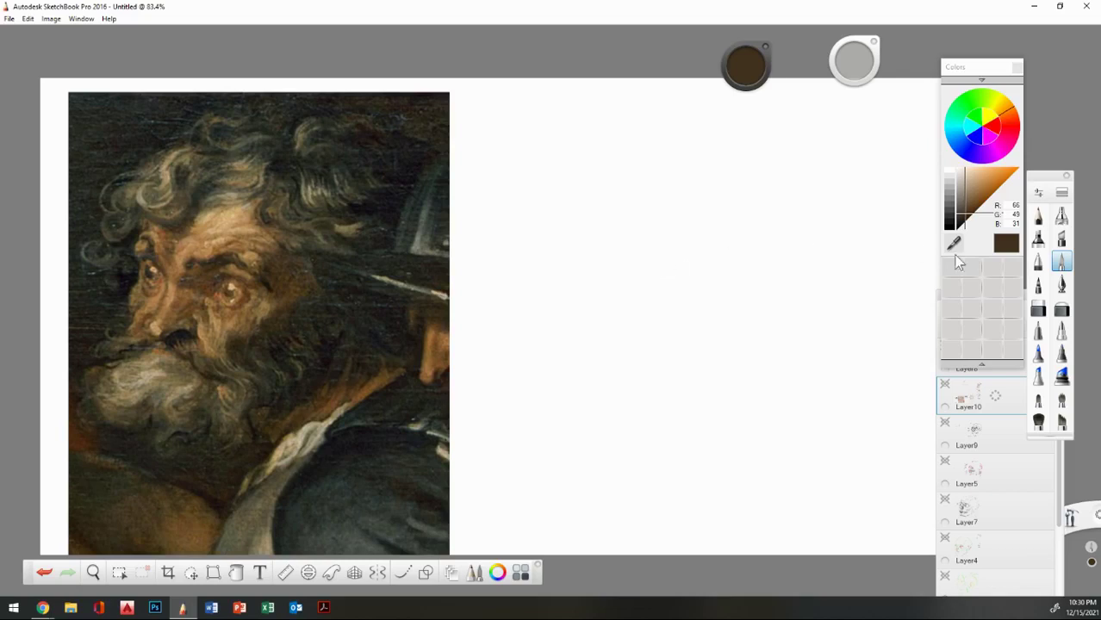
left_click_drag(990, 69, 967, 30)
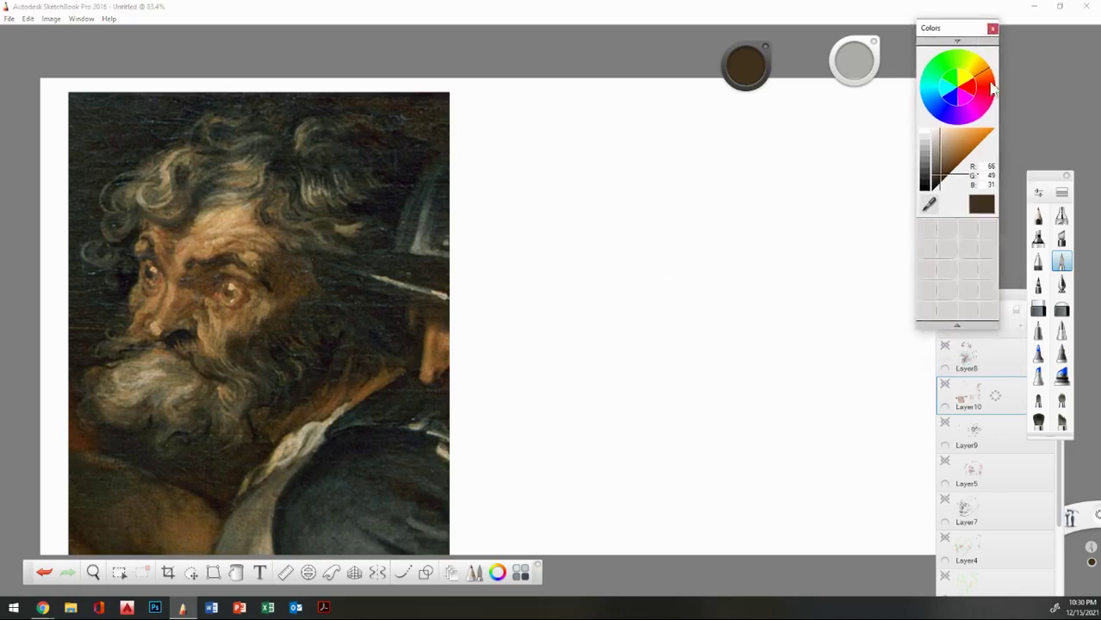
mouse_move(1004, 301)
left_mouse_down()
mouse_move(1033, 297)
mouse_move(1023, 298)
left_mouse_up()
left_click(966, 307)
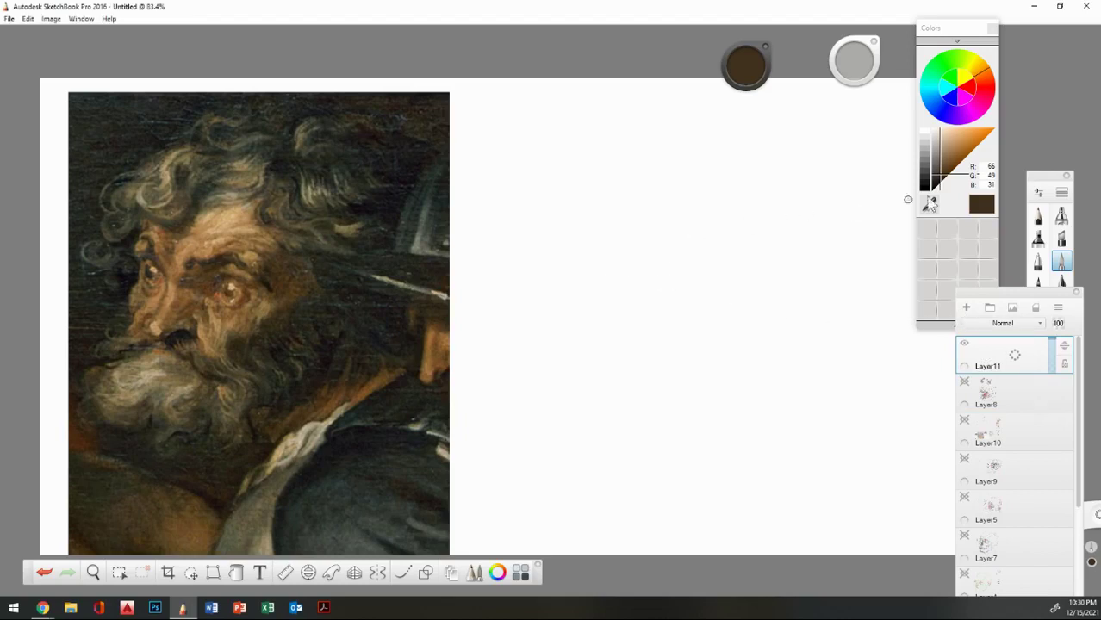
Enlarge the brush and cover the blank area beside the painting with diagonal brown strokes (R 107, G 56, B 2) on the new layer.
left_click_drag(855, 56, 965, 52)
left_click_drag(606, 198, 592, 255)
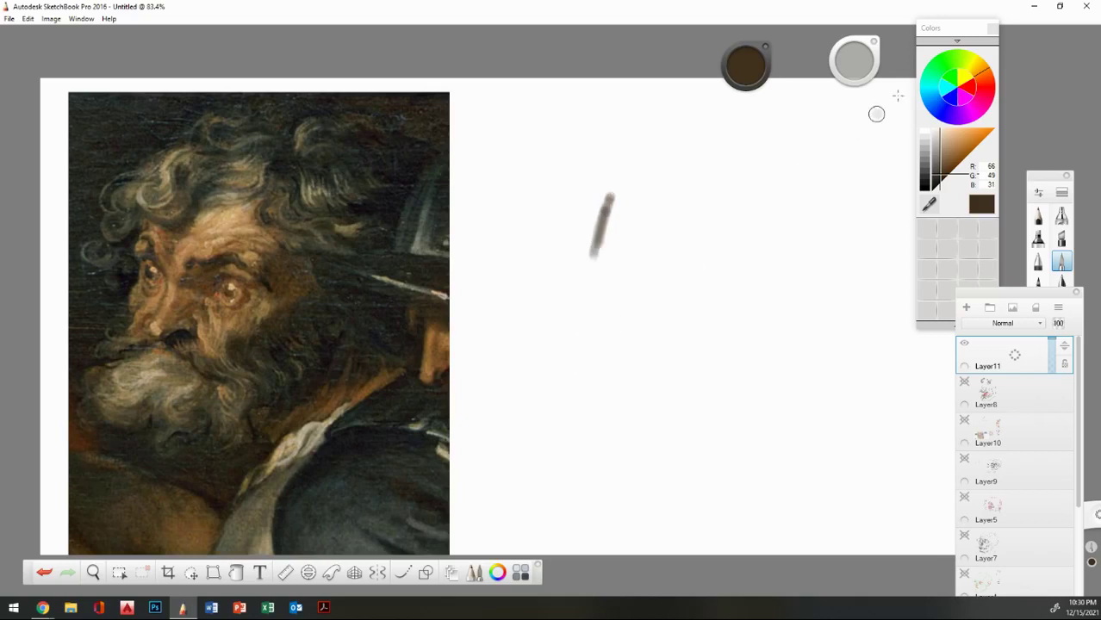
left_click_drag(745, 77, 864, 65)
left_click(961, 173)
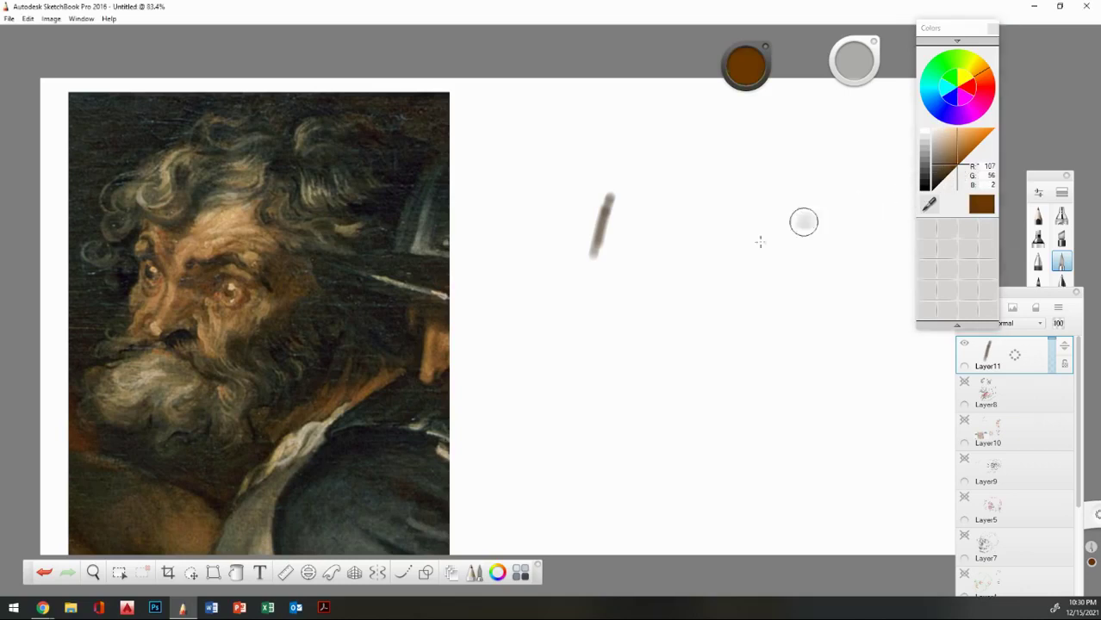
mouse_move(594, 243)
left_mouse_down()
mouse_move(659, 162)
mouse_move(606, 198)
mouse_move(651, 177)
mouse_move(676, 209)
mouse_move(737, 216)
mouse_move(762, 285)
mouse_move(806, 290)
mouse_move(847, 320)
mouse_move(862, 293)
mouse_move(814, 333)
mouse_move(882, 224)
mouse_move(741, 413)
mouse_move(862, 207)
mouse_move(778, 237)
mouse_move(664, 413)
mouse_move(758, 198)
mouse_move(621, 405)
mouse_move(594, 385)
mouse_move(603, 276)
mouse_move(521, 413)
mouse_move(526, 284)
mouse_move(546, 286)
mouse_move(594, 172)
mouse_move(654, 101)
mouse_move(620, 258)
mouse_move(732, 129)
mouse_move(888, 163)
mouse_move(862, 341)
mouse_move(809, 465)
mouse_move(870, 335)
mouse_move(836, 491)
mouse_move(898, 337)
mouse_move(878, 345)
mouse_move(747, 494)
mouse_move(758, 426)
mouse_move(704, 472)
mouse_move(680, 517)
mouse_move(659, 413)
mouse_move(629, 521)
mouse_move(617, 458)
mouse_move(582, 512)
mouse_move(560, 396)
mouse_move(543, 517)
mouse_move(528, 489)
mouse_move(556, 400)
mouse_move(516, 465)
mouse_move(508, 371)
mouse_move(546, 274)
mouse_move(510, 340)
left_mouse_up()
left_click_drag(510, 340, 544, 229)
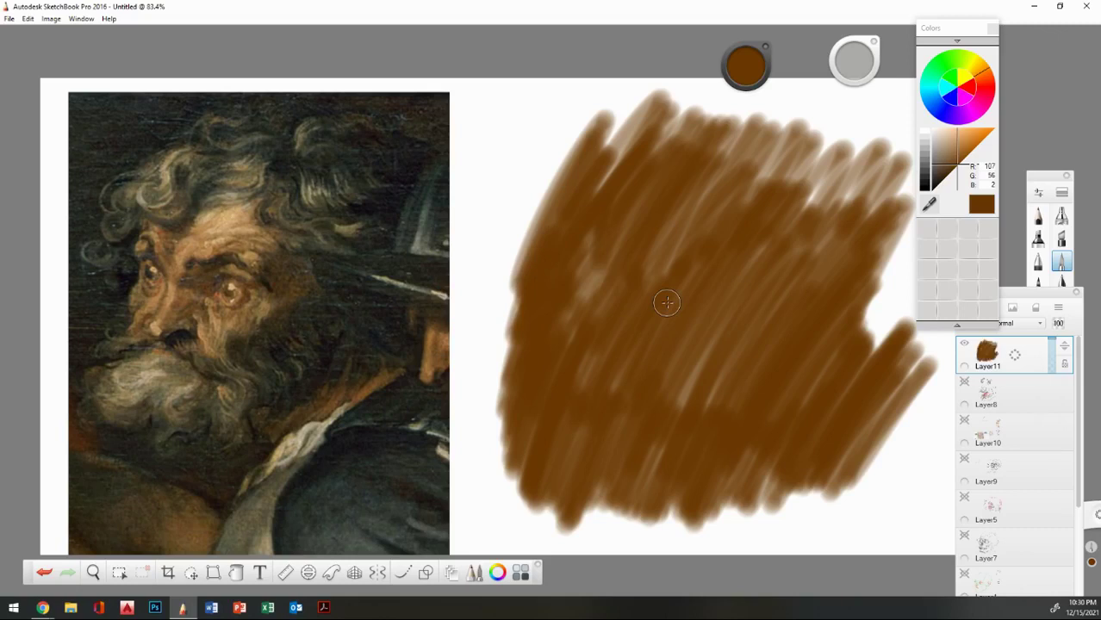
Add another layer above Layer9 and fill the gaps in the brown ground with more diagonal strokes.
left_click_drag(990, 480, 835, 349)
mouse_move(607, 292)
left_mouse_down()
mouse_move(613, 227)
mouse_move(580, 291)
mouse_move(593, 350)
mouse_move(670, 270)
mouse_move(679, 283)
mouse_move(780, 188)
mouse_move(736, 286)
mouse_move(813, 207)
mouse_move(773, 292)
mouse_move(835, 236)
mouse_move(823, 287)
mouse_move(861, 334)
left_mouse_up()
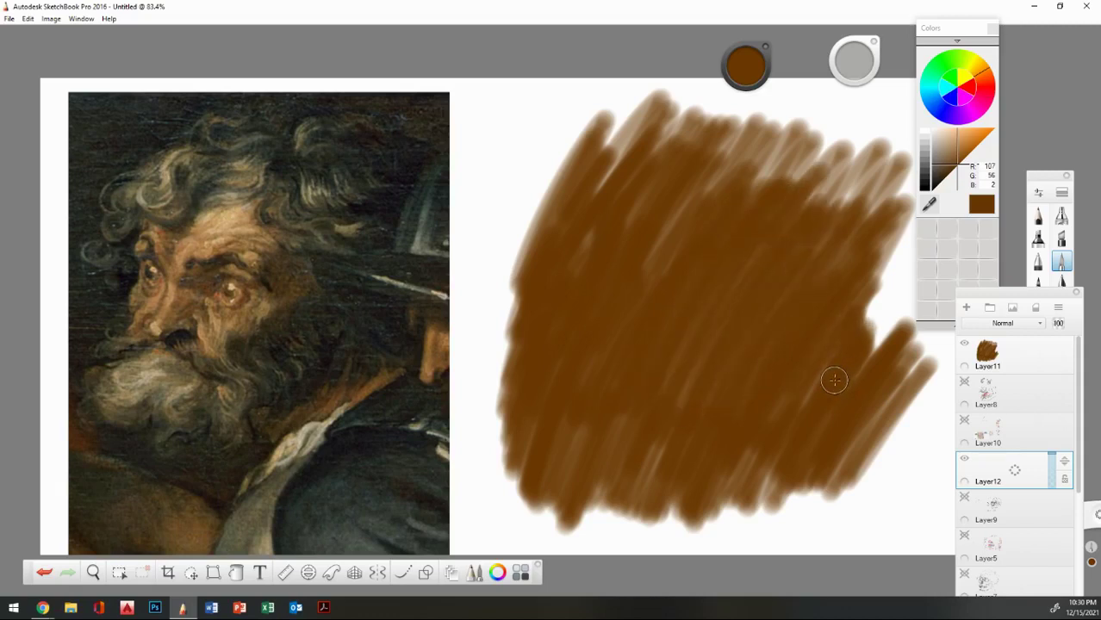
mouse_move(836, 372)
left_mouse_down()
mouse_move(883, 329)
mouse_move(851, 360)
mouse_move(843, 340)
mouse_move(888, 317)
mouse_move(822, 399)
left_mouse_up()
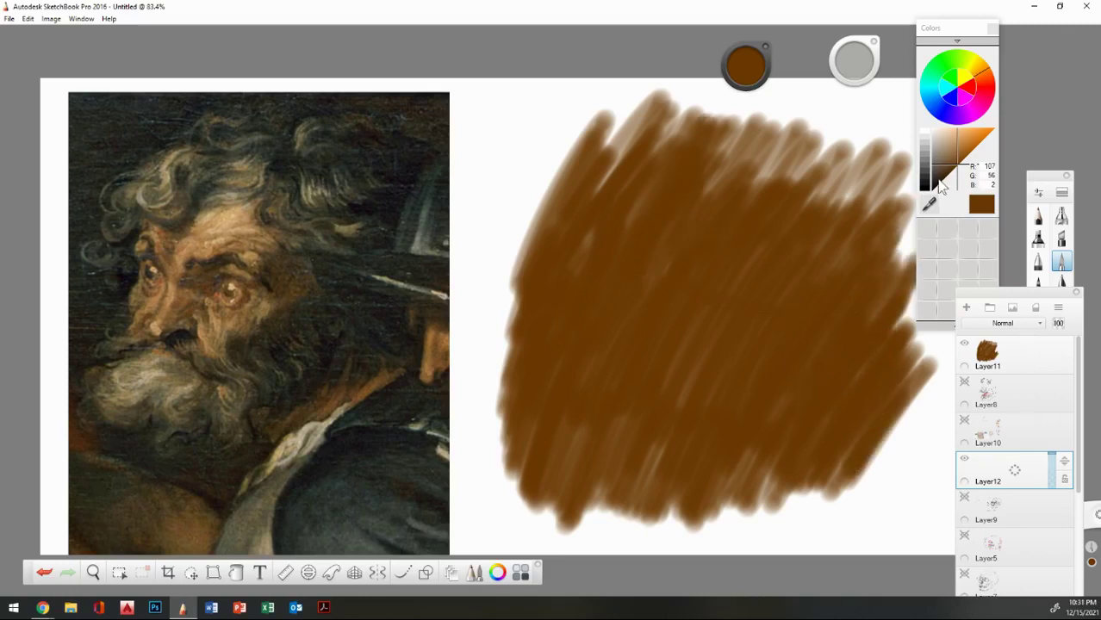
left_click(934, 178)
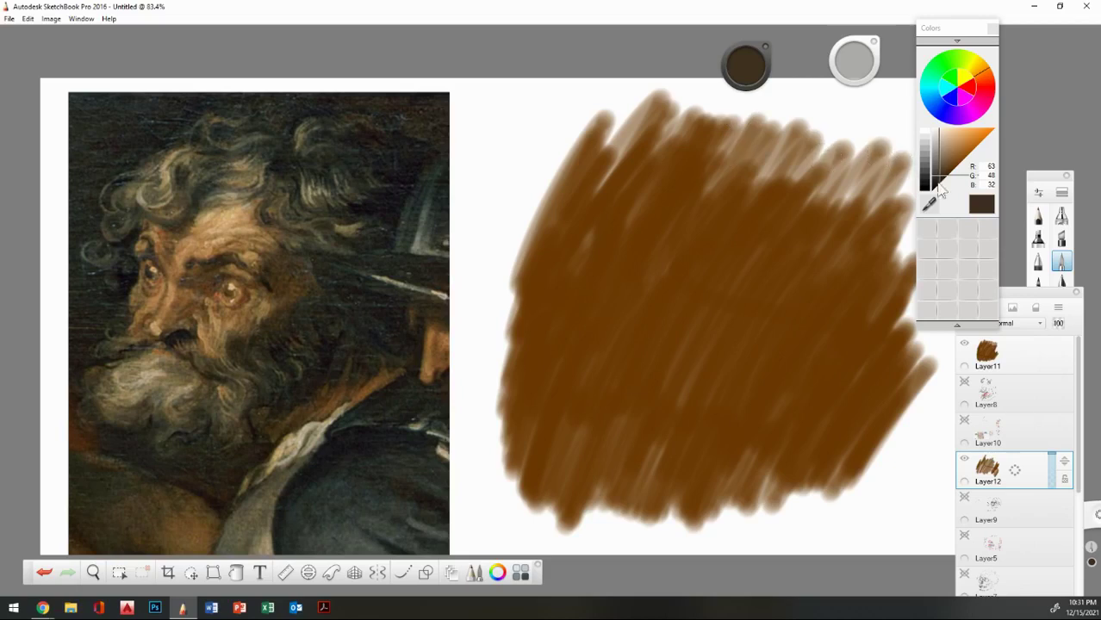
left_click_drag(941, 183, 944, 186)
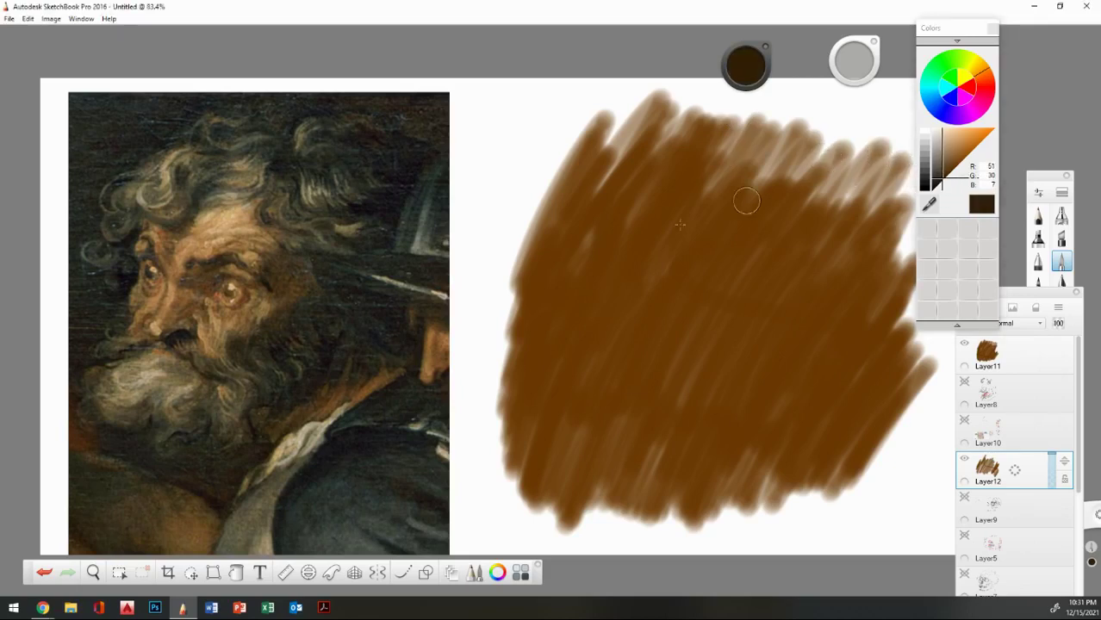
left_click(1038, 215)
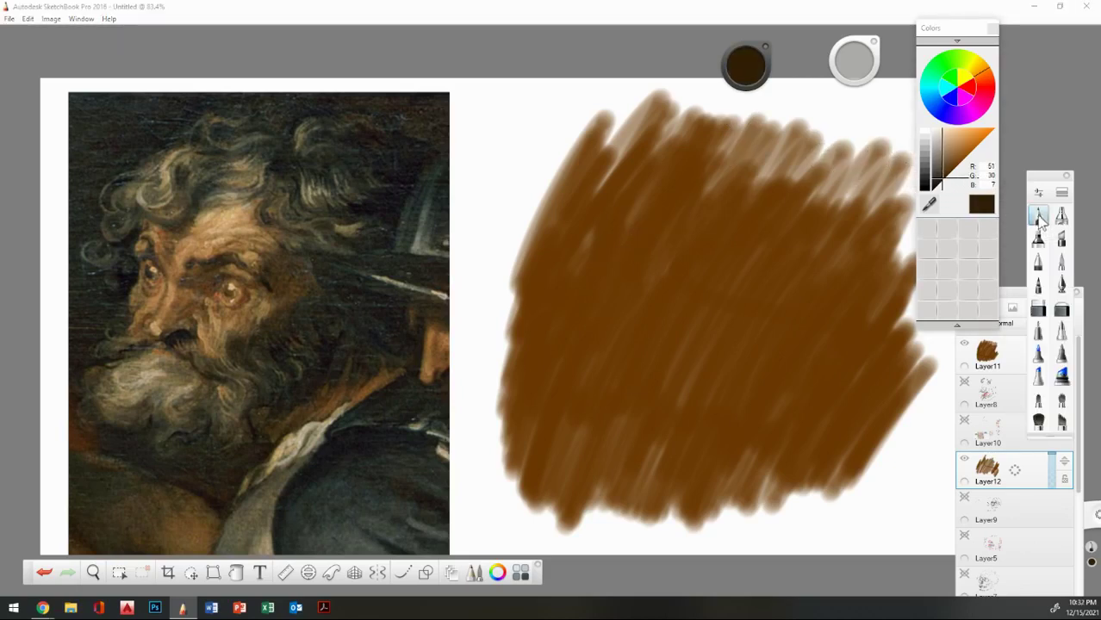
left_click(1058, 284)
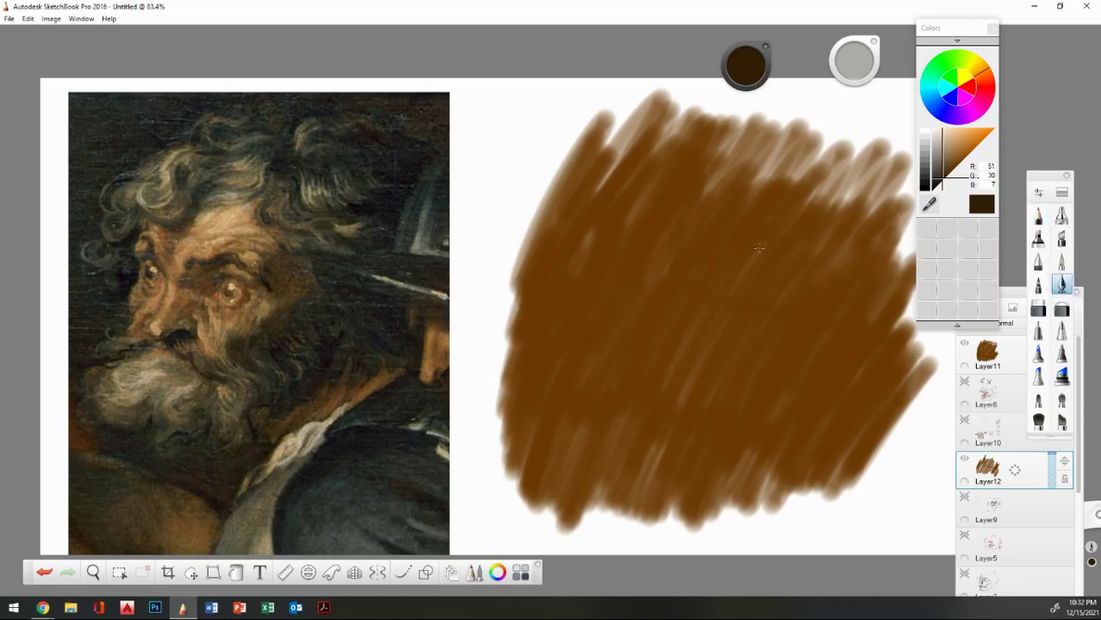
left_click(1038, 215)
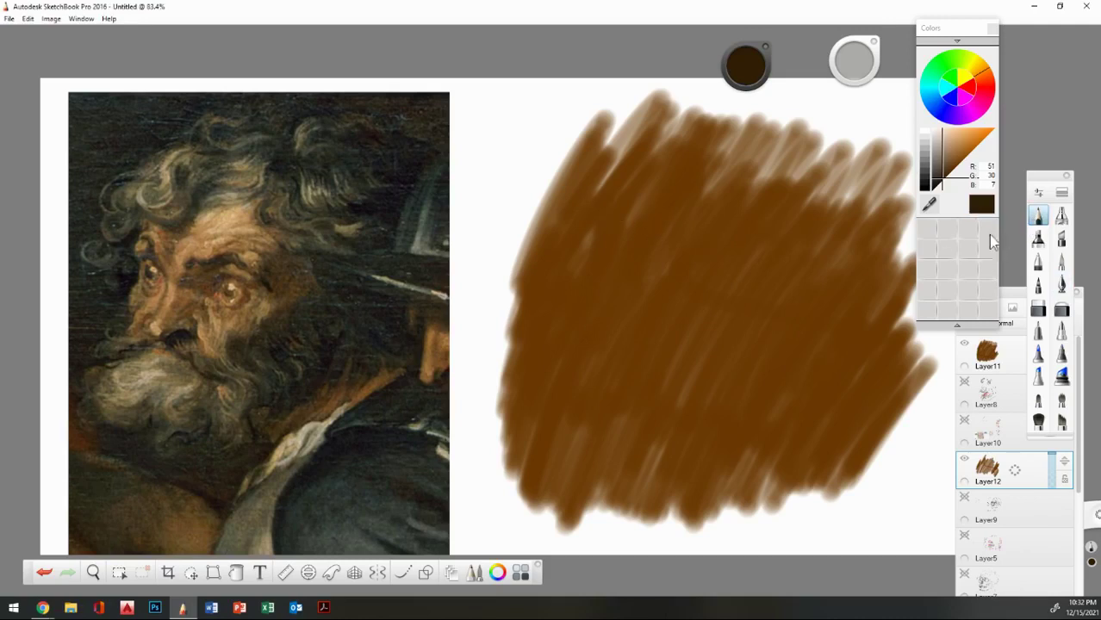
left_click(928, 205)
left_click(940, 174)
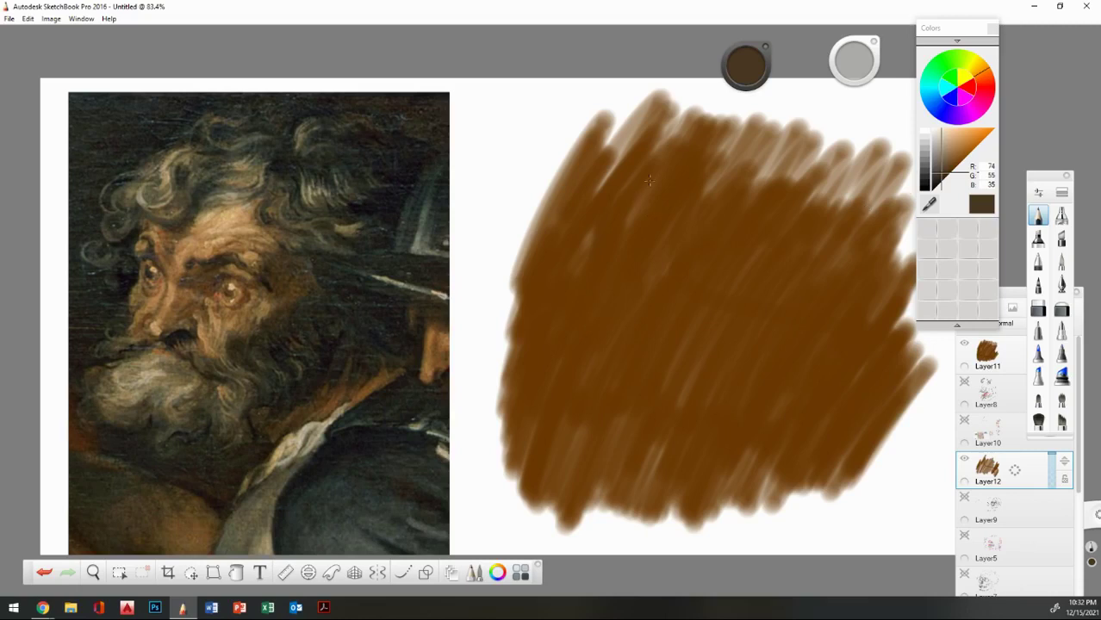
Return to the ground's brush, mix a near-black brown (R 34, G 18, B 1), and paint a short forehead stroke on Layer11.
left_click(1061, 261)
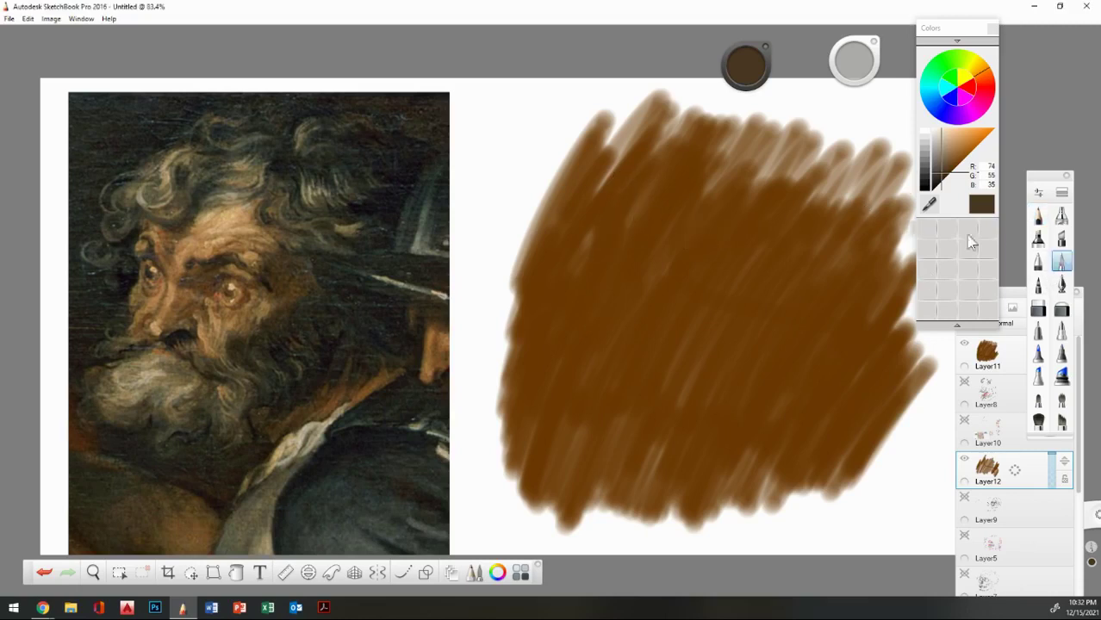
left_click(944, 183)
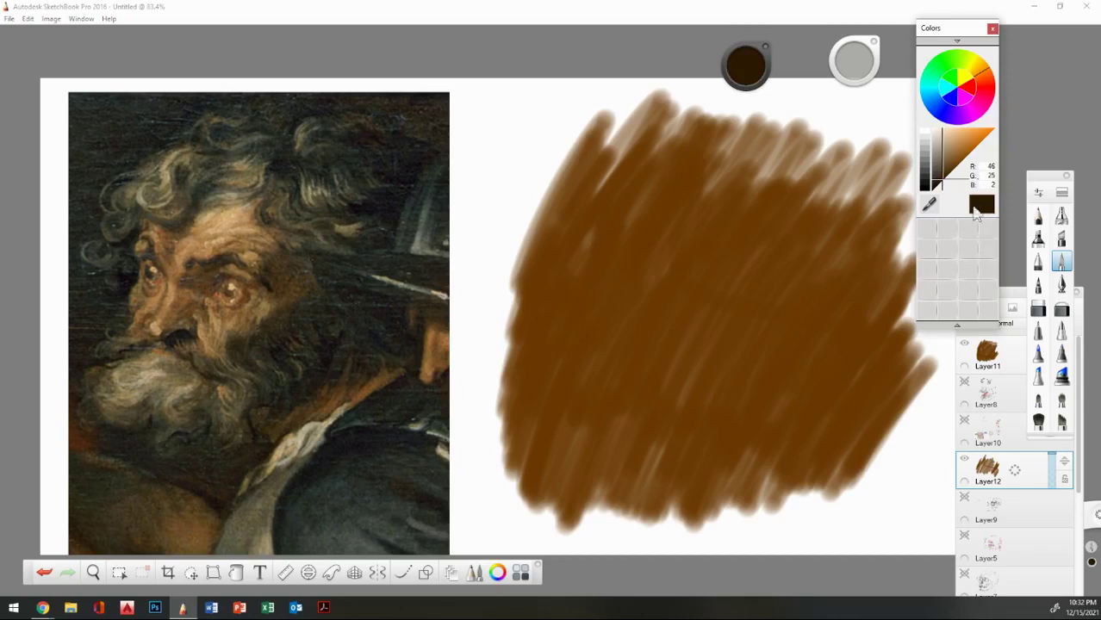
left_click(938, 184)
left_click(939, 187)
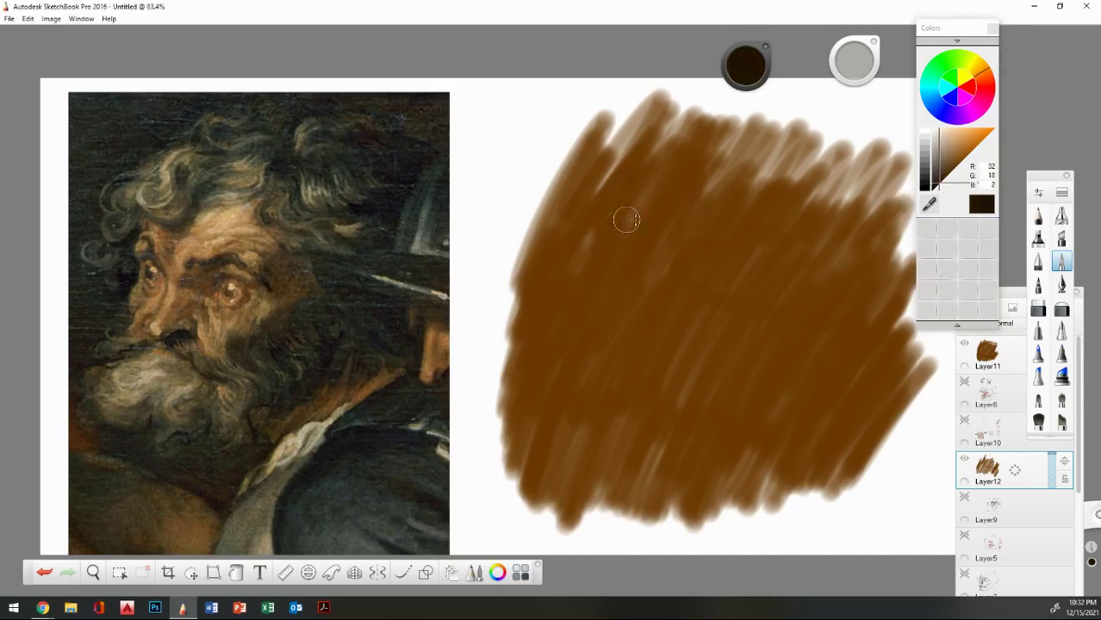
left_click_drag(746, 74, 784, 91)
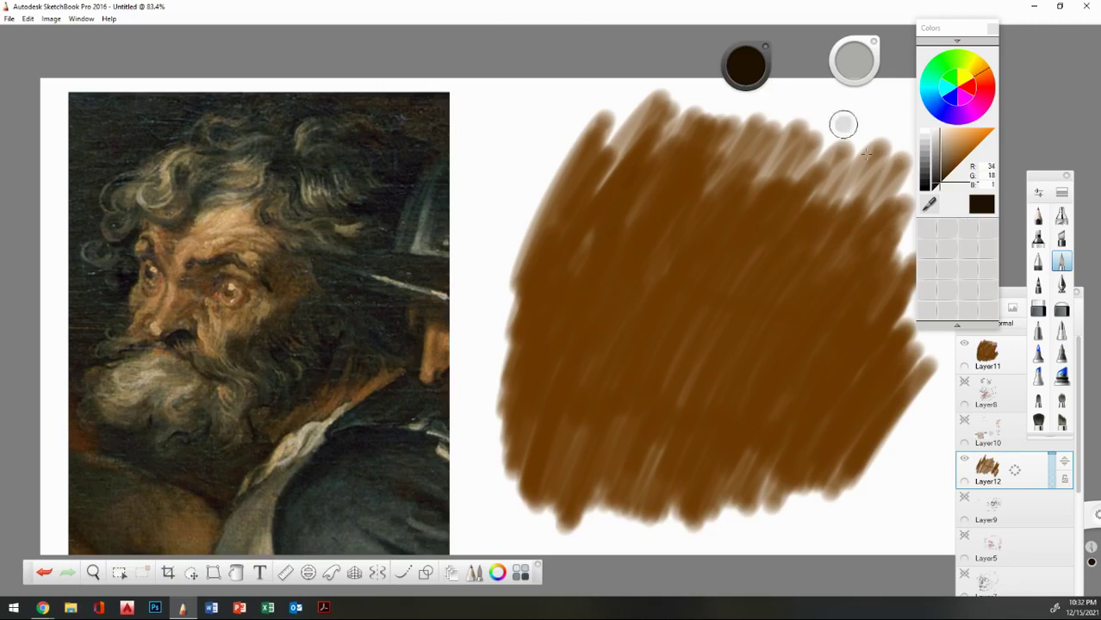
left_click(1000, 353)
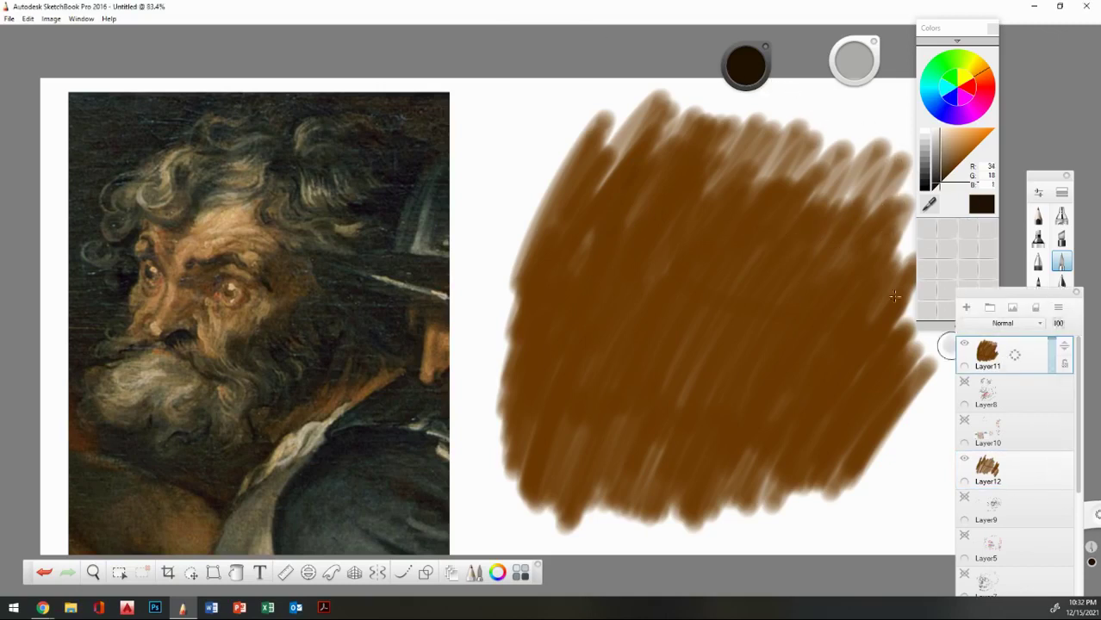
left_click_drag(648, 148, 627, 204)
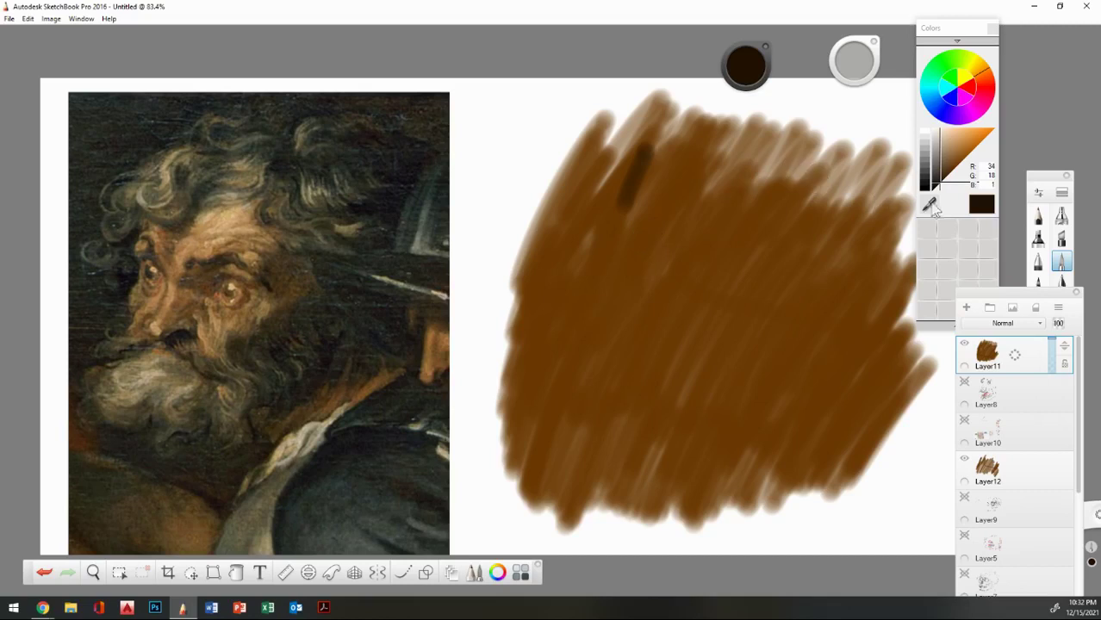
Reduce the brush and paint the forehead and nose contours, the nostril, and the near brow and eye marks in dark brown (R 33, G 18, B 1).
left_click_drag(746, 73, 734, 78)
left_click_drag(853, 60, 830, 60)
mouse_move(653, 151)
left_mouse_down()
mouse_move(626, 196)
mouse_move(631, 188)
mouse_move(634, 236)
mouse_move(621, 264)
mouse_move(628, 238)
mouse_move(619, 243)
mouse_move(617, 289)
left_mouse_up()
mouse_move(636, 189)
left_mouse_down()
mouse_move(693, 228)
mouse_move(672, 246)
mouse_move(638, 334)
mouse_move(623, 283)
mouse_move(633, 305)
mouse_move(693, 296)
left_mouse_up()
left_click(705, 292)
mouse_move(702, 215)
left_mouse_down()
mouse_move(743, 205)
mouse_move(758, 235)
mouse_move(778, 241)
left_mouse_up()
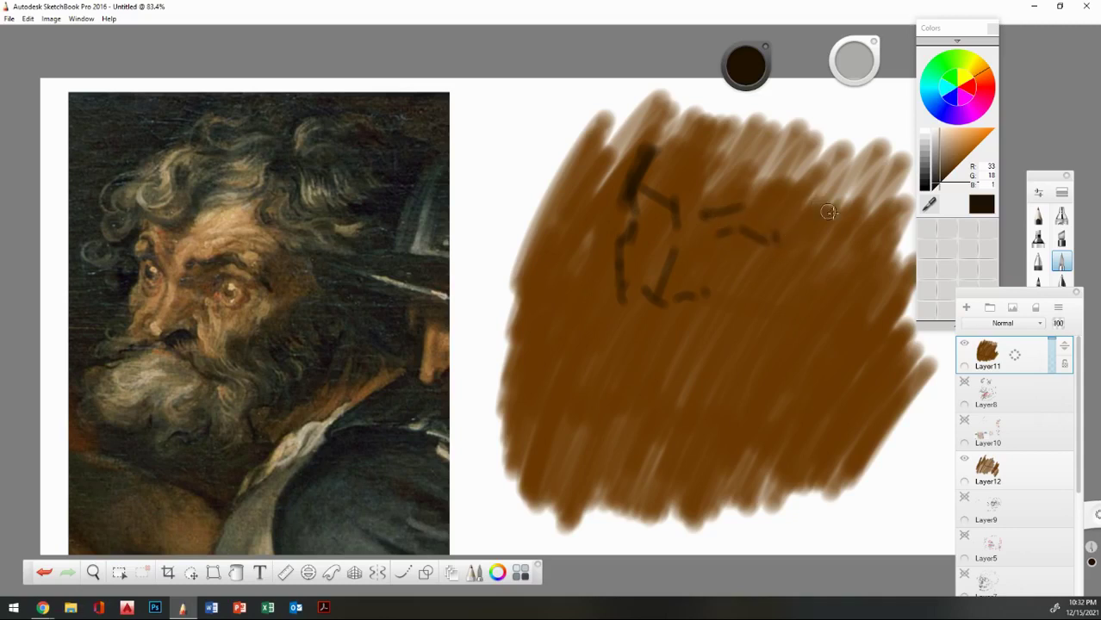
Mark the side of the head, the jaw line and the cheek fold, and outline the moustache and front of the beard.
mouse_move(833, 204)
left_mouse_down()
mouse_move(843, 252)
mouse_move(803, 330)
left_mouse_up()
mouse_move(639, 318)
left_mouse_down()
mouse_move(674, 320)
mouse_move(705, 348)
left_mouse_up()
mouse_move(655, 315)
left_mouse_down()
mouse_move(607, 333)
mouse_move(582, 316)
mouse_move(572, 355)
mouse_move(606, 396)
left_mouse_up()
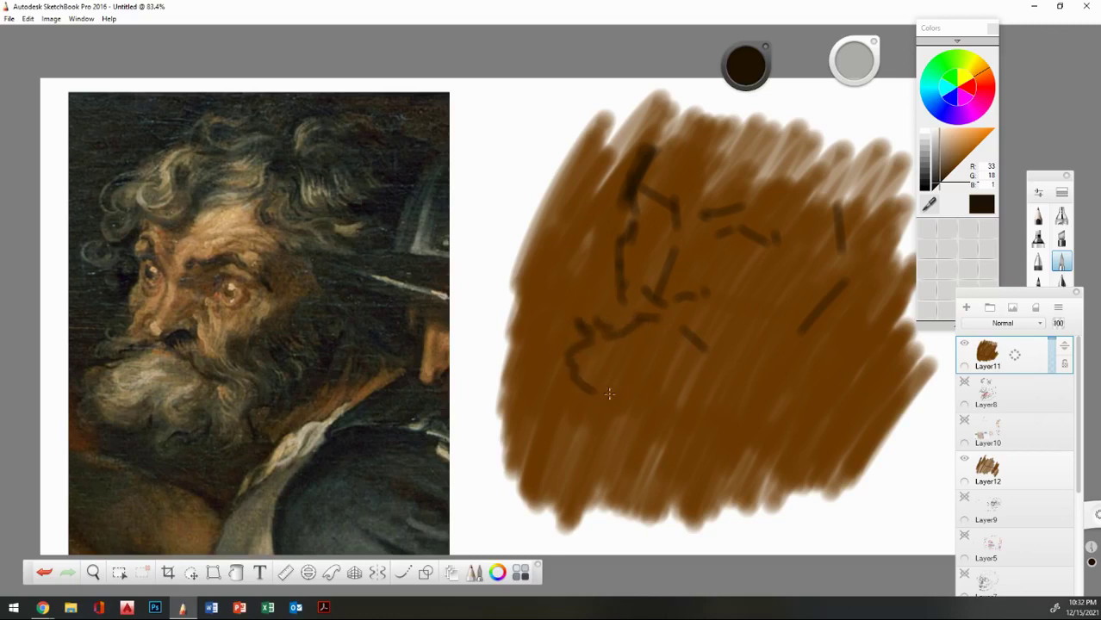
Outline the underside of the beard and shade it with short vertical strokes from the chin to the jaw.
mouse_move(575, 360)
left_mouse_down()
mouse_move(636, 399)
mouse_move(619, 437)
mouse_move(598, 426)
mouse_move(636, 443)
left_mouse_up()
mouse_move(661, 399)
left_mouse_down()
mouse_move(706, 413)
mouse_move(728, 392)
mouse_move(713, 449)
left_mouse_up()
mouse_move(625, 401)
left_mouse_down()
mouse_move(631, 433)
mouse_move(669, 457)
left_mouse_up()
mouse_move(675, 395)
left_mouse_down()
mouse_move(689, 465)
mouse_move(707, 457)
left_mouse_up()
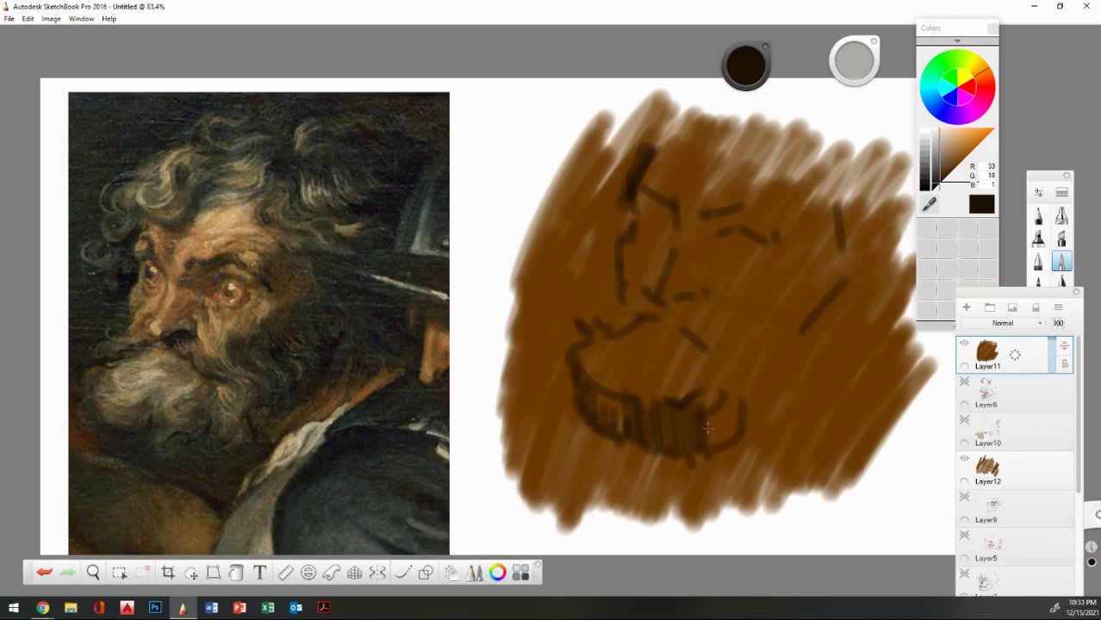
left_click_drag(718, 403, 734, 430)
Draw the cheek's edge against the side beard and shade the beard from cheek to jaw with diagonal strokes.
mouse_move(729, 379)
left_mouse_down()
mouse_move(723, 347)
mouse_move(741, 308)
mouse_move(798, 273)
left_mouse_up()
left_click_drag(727, 336, 763, 290)
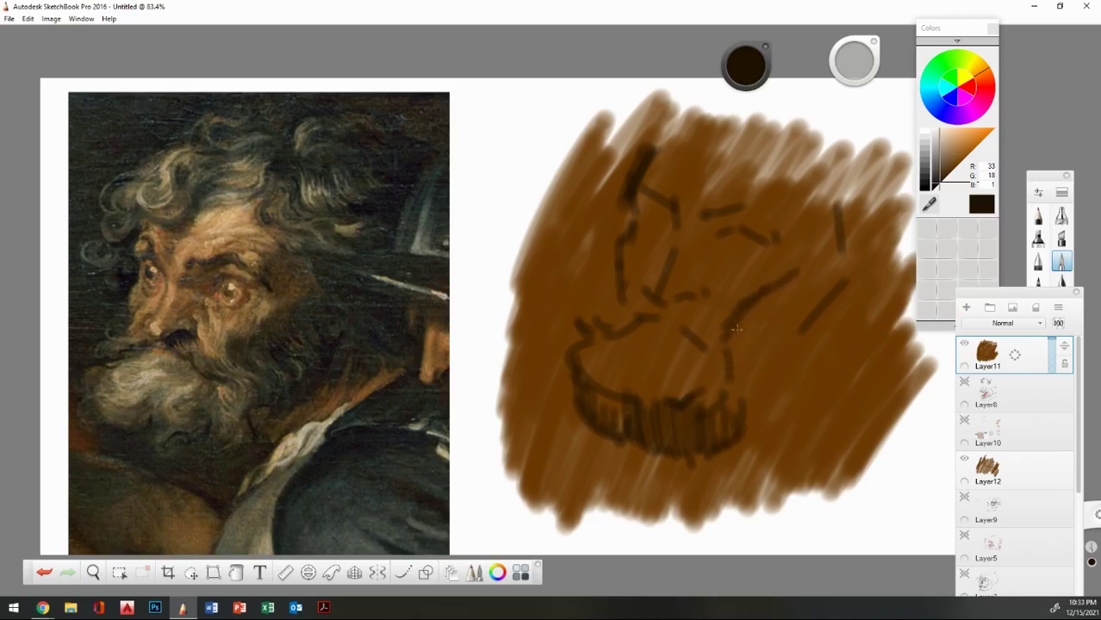
mouse_move(727, 355)
left_mouse_down()
mouse_move(783, 279)
mouse_move(732, 371)
left_mouse_up()
mouse_move(810, 284)
left_mouse_down()
mouse_move(737, 397)
mouse_move(749, 387)
left_mouse_up()
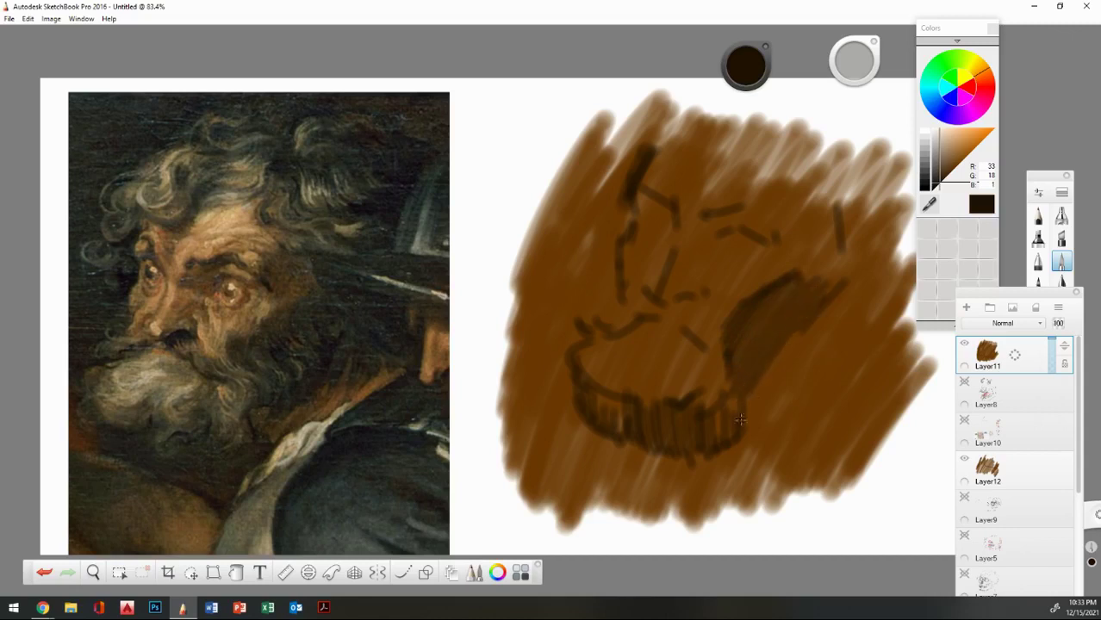
left_click_drag(836, 301, 781, 387)
mouse_move(818, 344)
left_mouse_down()
mouse_move(750, 439)
mouse_move(763, 421)
left_mouse_up()
left_click_drag(836, 340, 758, 444)
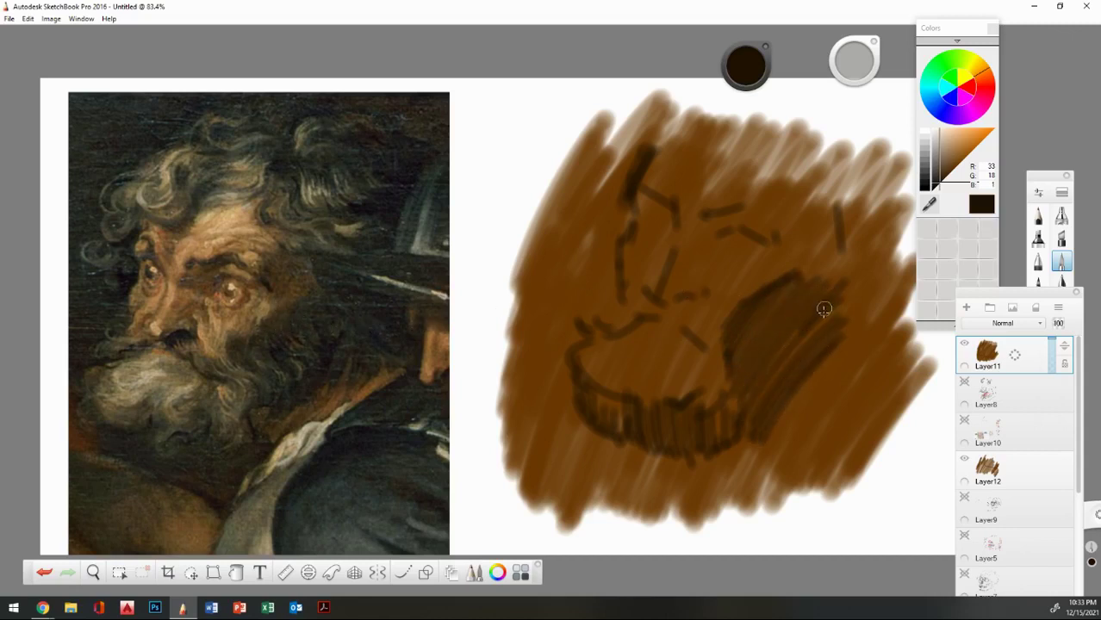
Block in the shadow at the temple beside the near eye with vertical strokes down to the side beard.
left_click_drag(817, 284, 835, 259)
left_click_drag(771, 246, 778, 272)
mouse_move(772, 219)
left_mouse_down()
mouse_move(768, 244)
mouse_move(794, 293)
left_mouse_up()
mouse_move(805, 213)
left_mouse_down()
mouse_move(823, 288)
mouse_move(820, 275)
left_mouse_up()
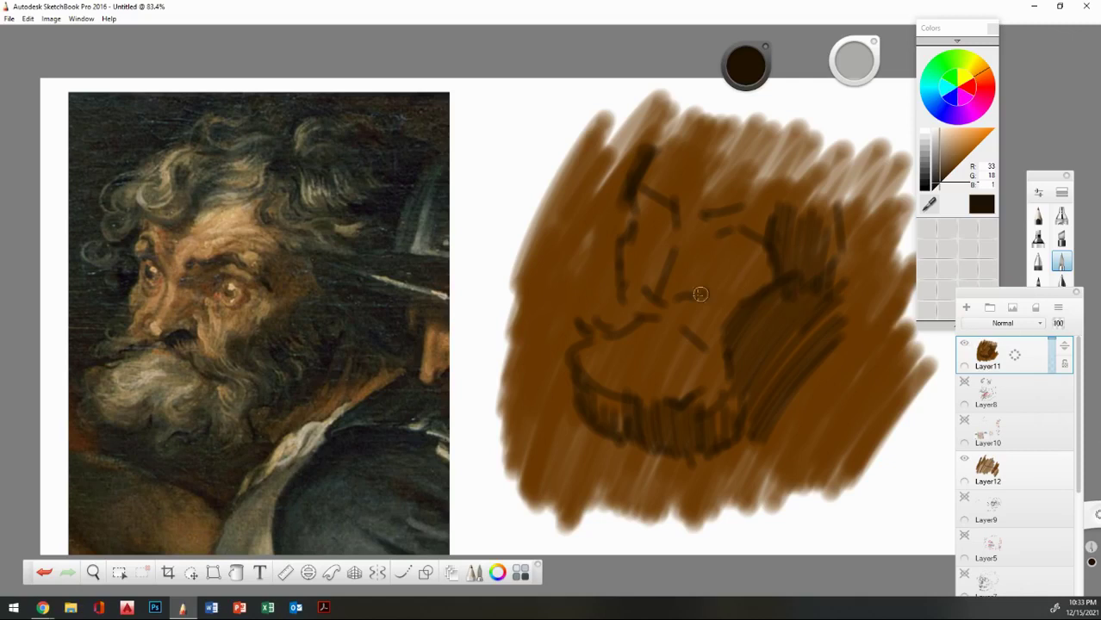
Sketch a small profile curve and an eye with the pencil in the white margin between the portrait and the brown ground.
left_click(1038, 217)
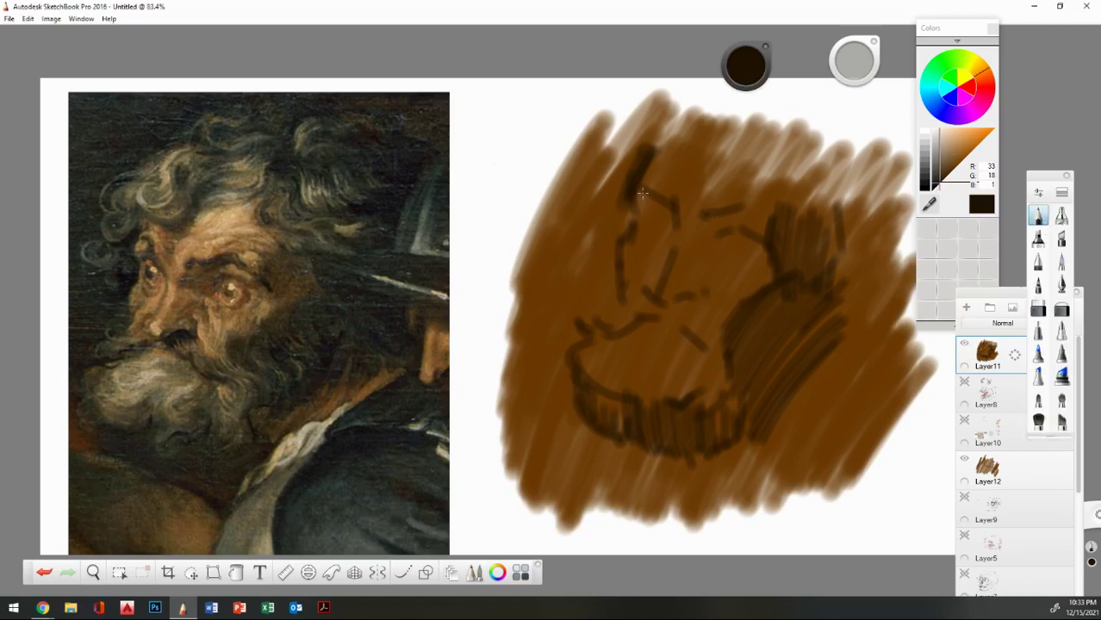
left_click_drag(483, 155, 492, 208)
left_click_drag(518, 184, 527, 198)
Return to the painting brush, mix a dark brown (R 53, G 27, B 0), and strengthen the side of the nose, nostril, under-eye mark and temple shadow.
left_click_drag(939, 183, 943, 175)
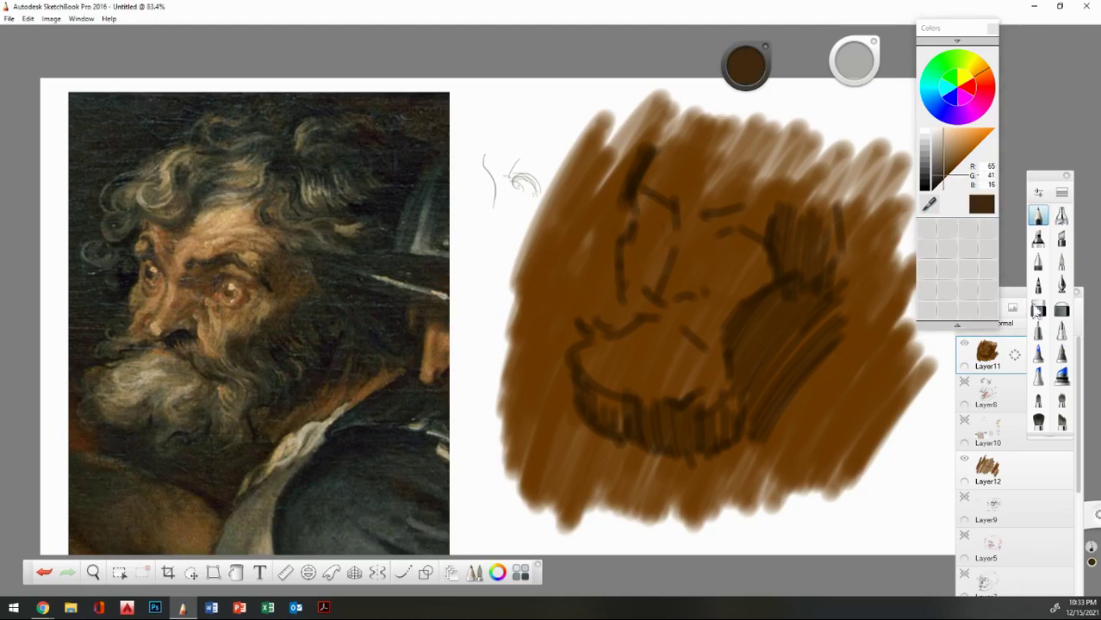
left_click(1061, 261)
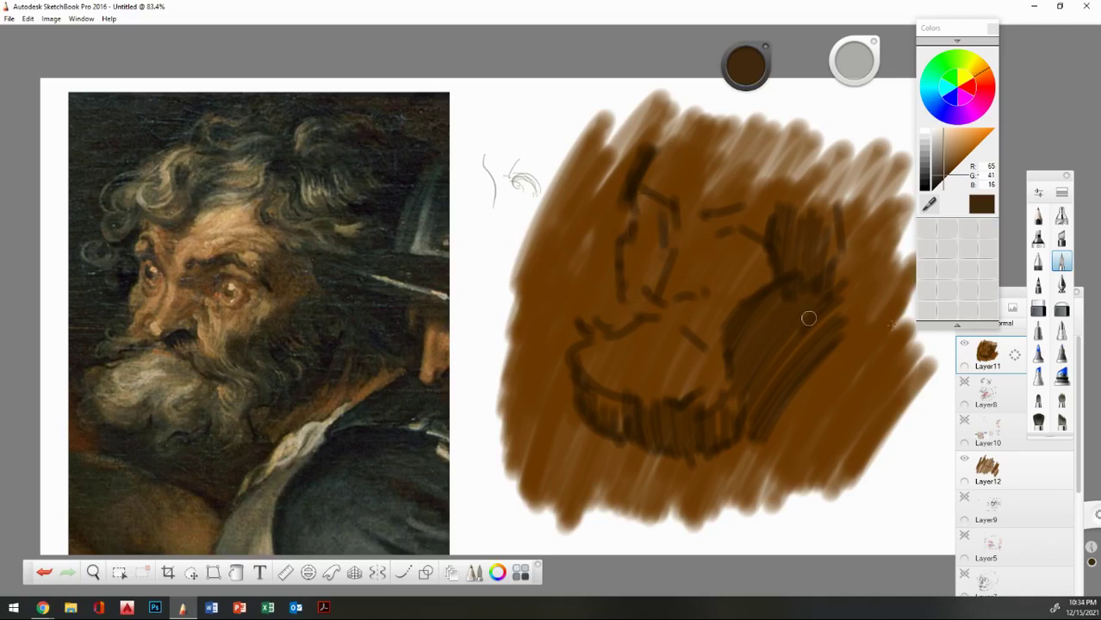
left_click(929, 204)
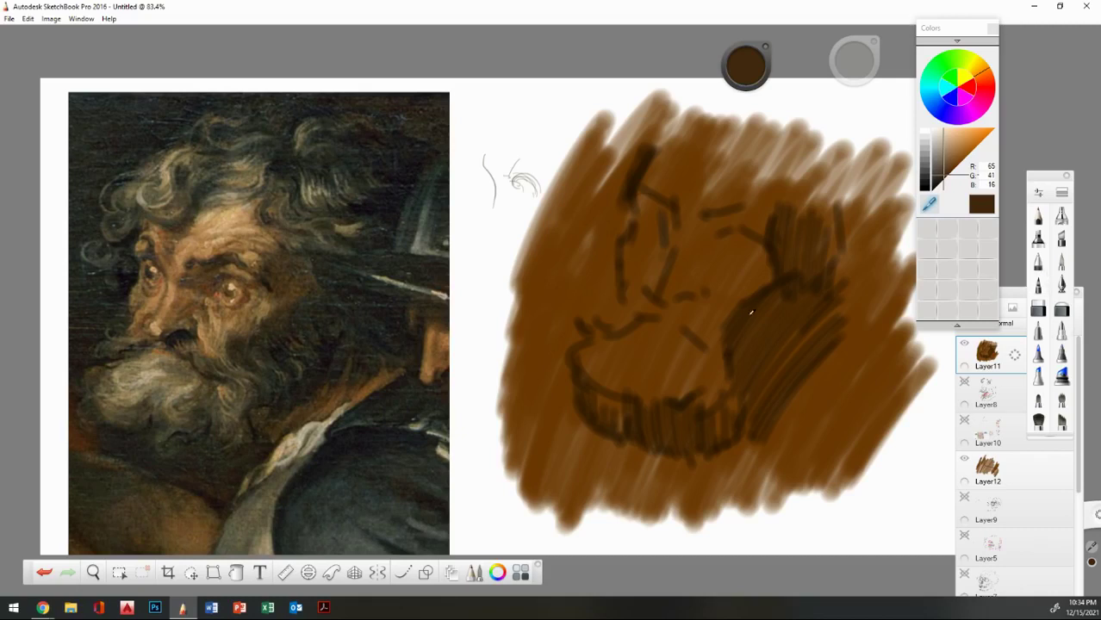
left_click(949, 172)
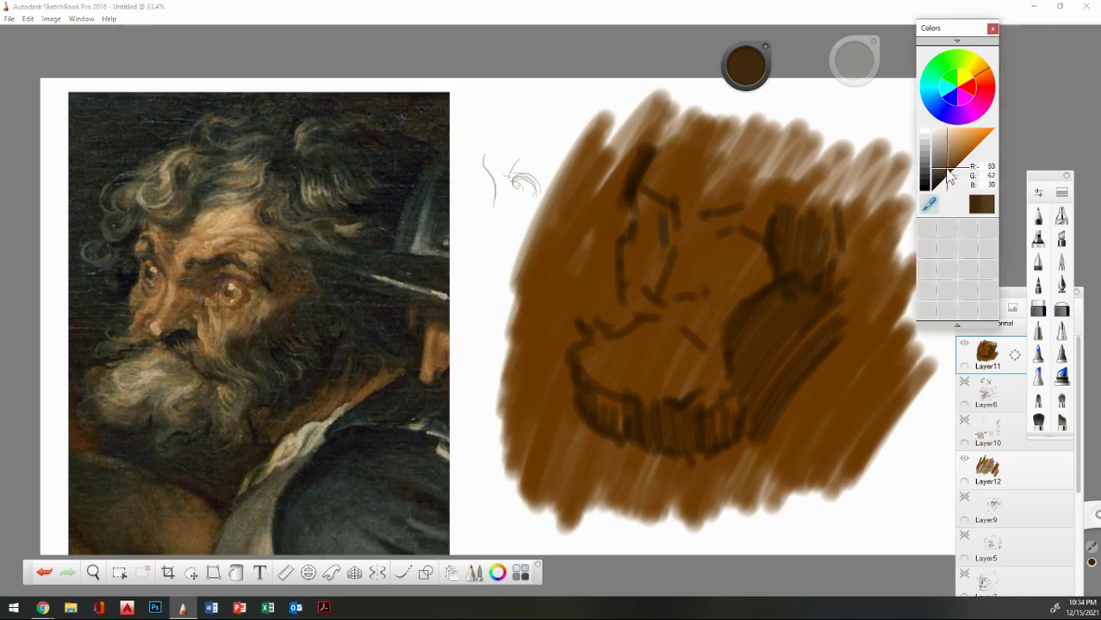
left_click_drag(955, 178, 945, 179)
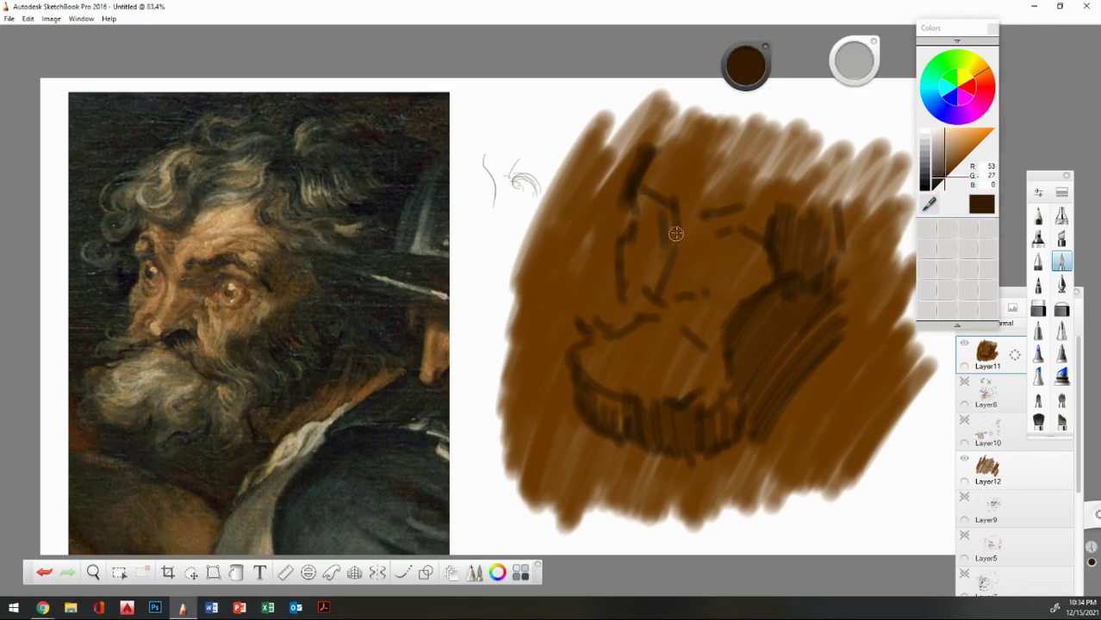
mouse_move(669, 221)
left_mouse_down()
mouse_move(638, 300)
mouse_move(641, 290)
mouse_move(651, 311)
mouse_move(695, 319)
left_mouse_up()
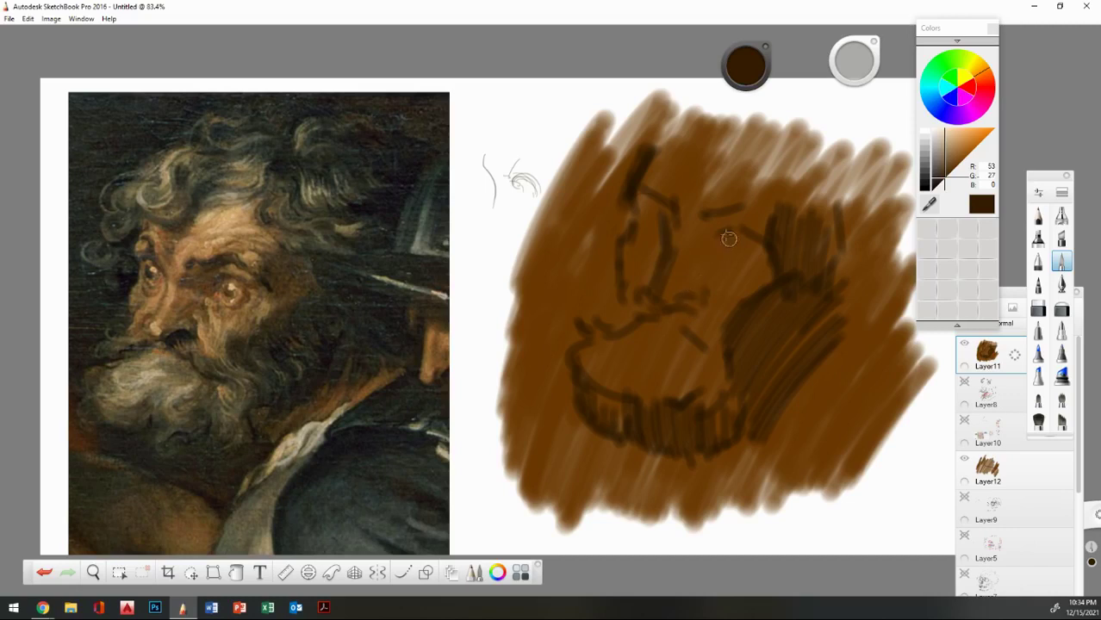
left_click_drag(692, 248, 705, 267)
mouse_move(782, 248)
left_mouse_down()
mouse_move(810, 223)
mouse_move(812, 237)
mouse_move(826, 228)
mouse_move(822, 275)
left_mouse_up()
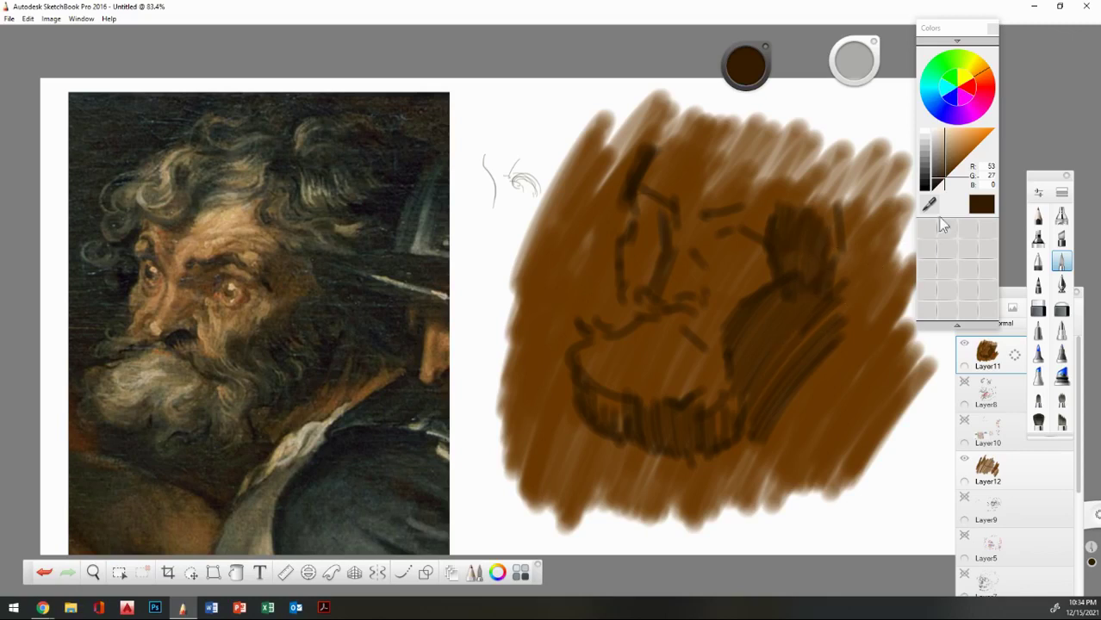
Switch to black and darken the side beard, the nostril, the background in front of the face profile, and the moustache line.
left_click(928, 188)
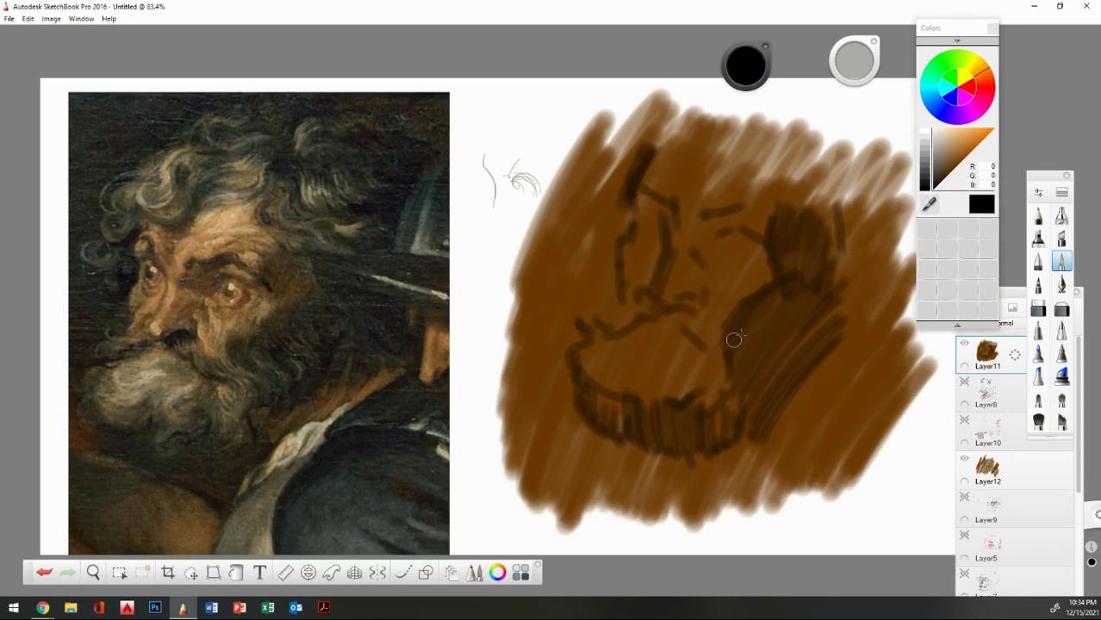
mouse_move(733, 339)
left_mouse_down()
mouse_move(823, 287)
mouse_move(736, 349)
mouse_move(817, 294)
mouse_move(756, 350)
mouse_move(824, 308)
mouse_move(734, 384)
mouse_move(837, 320)
mouse_move(752, 396)
mouse_move(845, 337)
mouse_move(806, 395)
mouse_move(844, 356)
left_mouse_up()
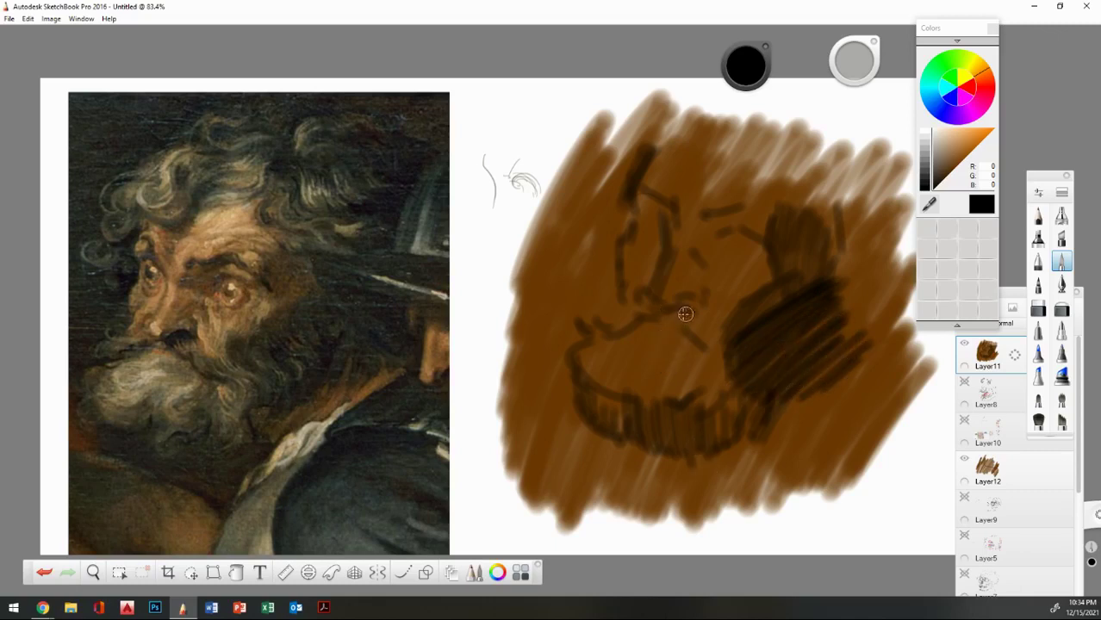
mouse_move(685, 314)
left_mouse_down()
mouse_move(668, 310)
mouse_move(684, 302)
left_mouse_up()
mouse_move(637, 181)
left_mouse_down()
mouse_move(642, 148)
mouse_move(677, 153)
mouse_move(632, 154)
left_mouse_up()
mouse_move(582, 139)
left_mouse_down()
mouse_move(611, 186)
mouse_move(611, 238)
mouse_move(627, 201)
mouse_move(618, 276)
mouse_move(597, 323)
mouse_move(614, 280)
mouse_move(582, 317)
mouse_move(592, 264)
mouse_move(613, 248)
mouse_move(607, 265)
mouse_move(624, 196)
mouse_move(564, 250)
left_mouse_up()
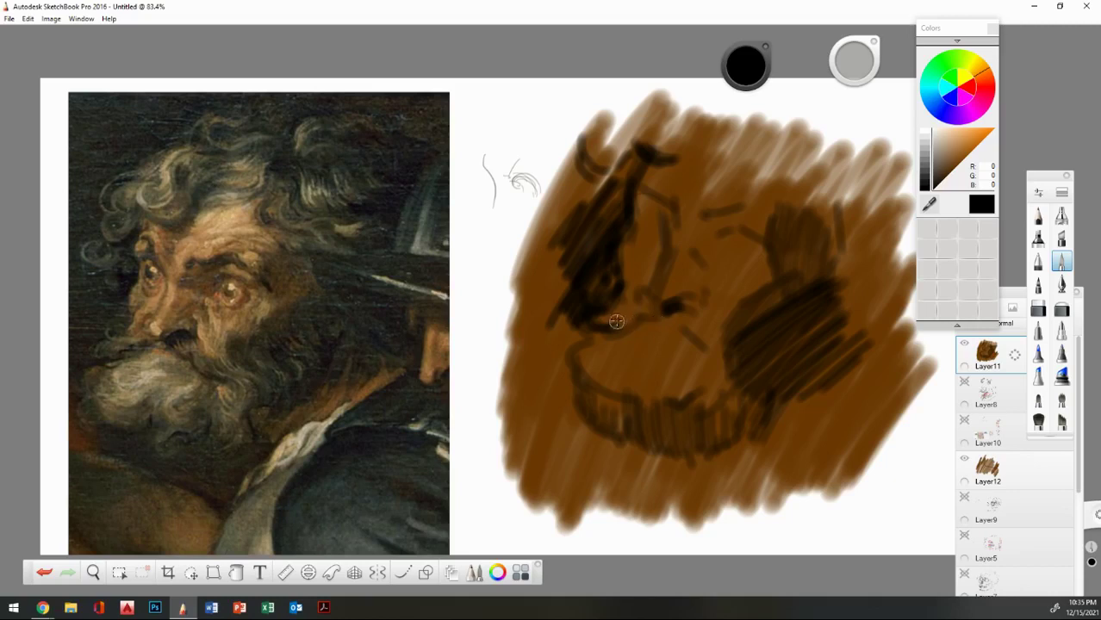
mouse_move(614, 322)
left_mouse_down()
mouse_move(673, 333)
mouse_move(647, 307)
mouse_move(686, 311)
mouse_move(666, 307)
mouse_move(695, 315)
left_mouse_up()
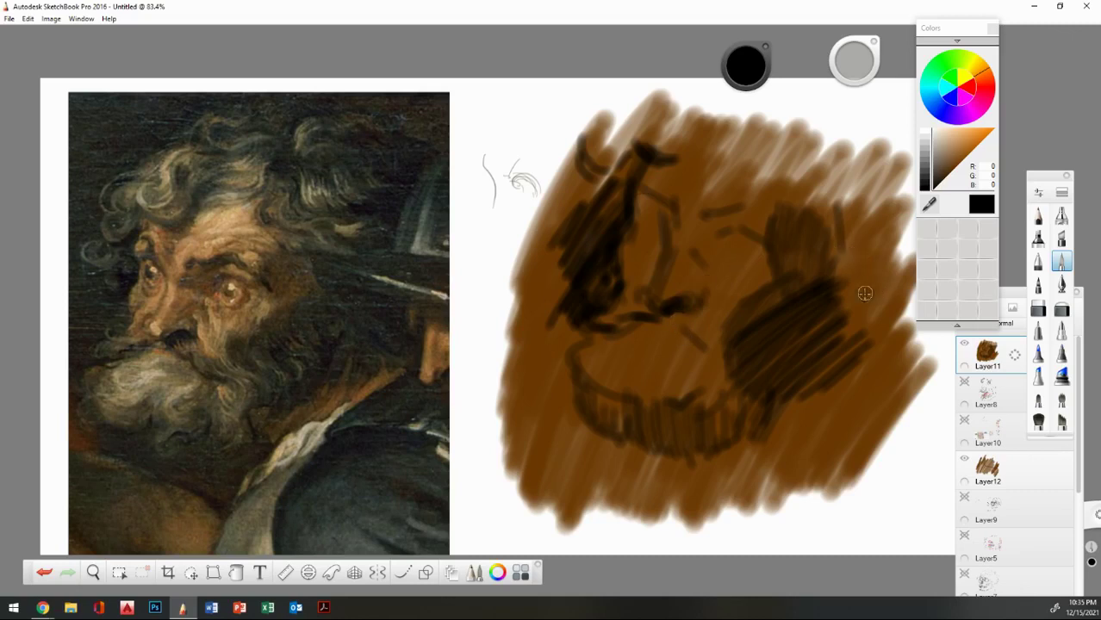
Shade the near eye socket, the eye's contour, the nostril wing and the cheek fold with dark browns, ending with R 46, G 24, B 0.
left_click(943, 176)
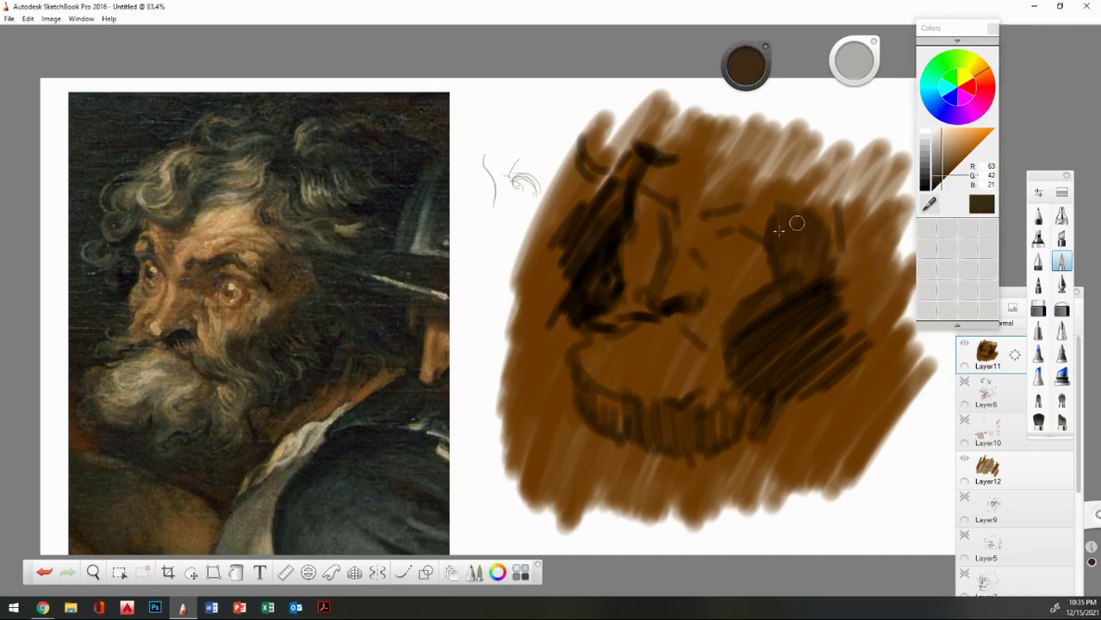
left_click_drag(686, 231, 692, 255)
left_click(939, 183)
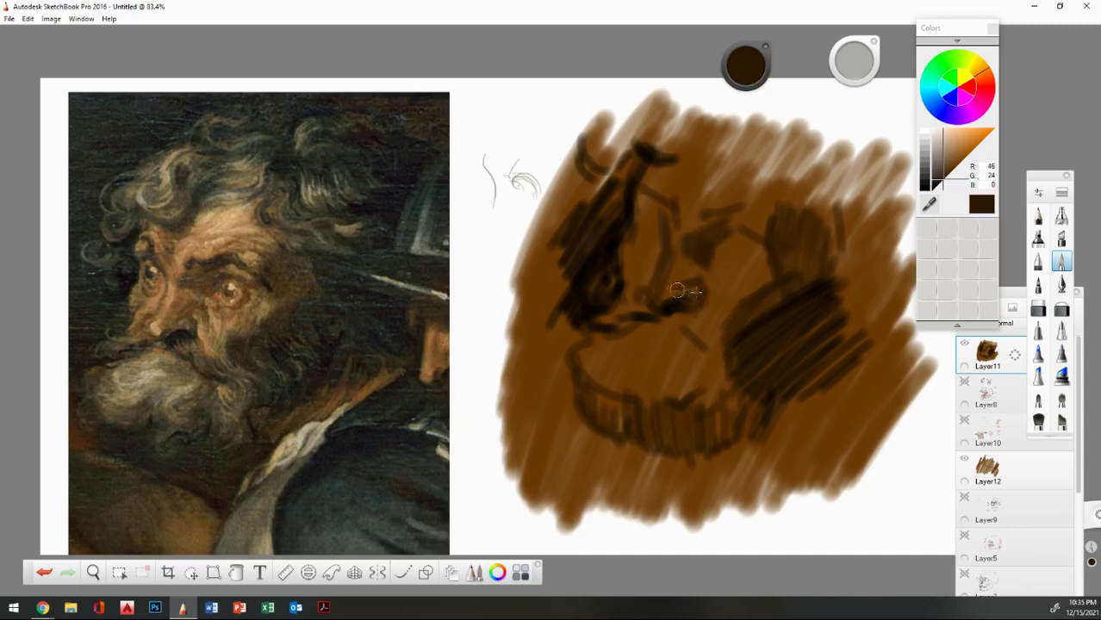
left_click_drag(721, 239, 743, 236)
left_click_drag(723, 269, 721, 266)
left_click_drag(668, 321, 690, 342)
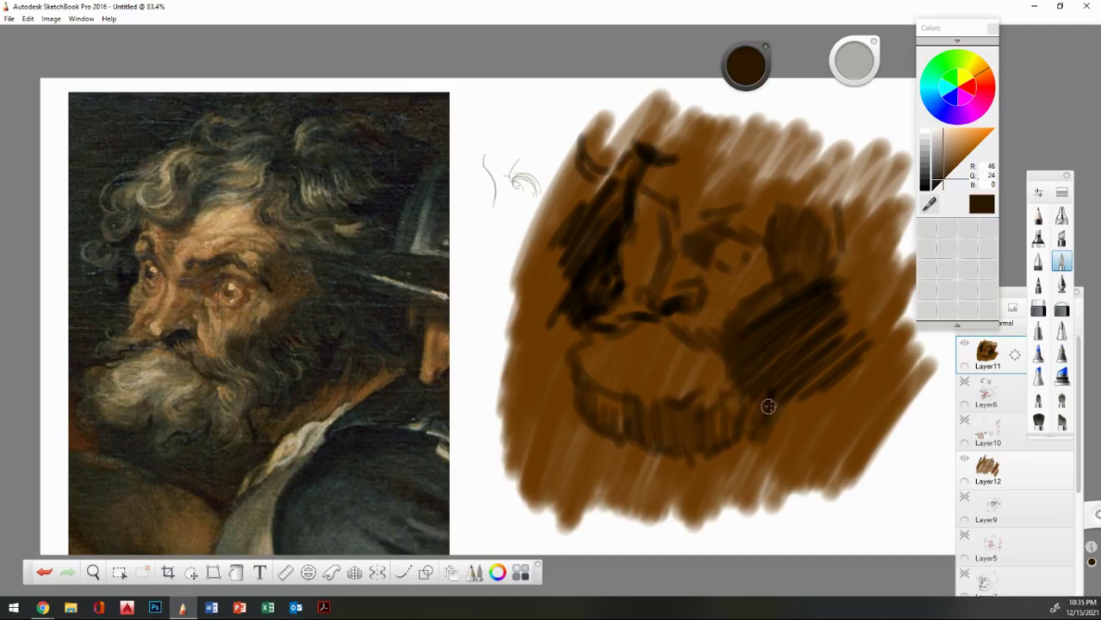
Return to black and deepen the side beard, the drooping moustache, the front contour of the beard and the shadow under the chin.
left_click(934, 185)
left_click(927, 192)
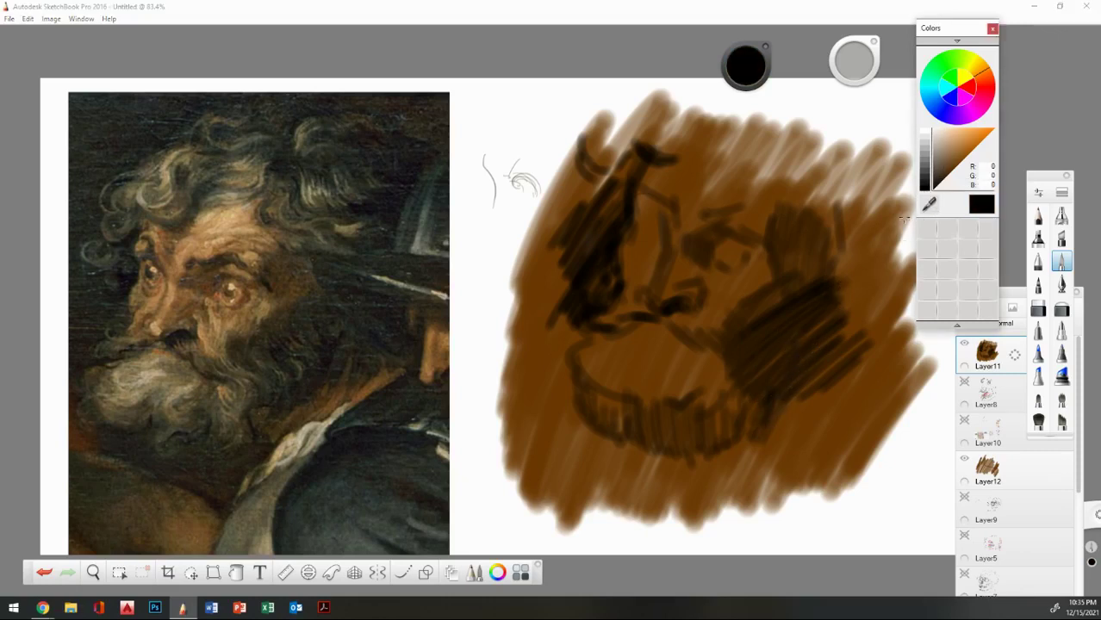
left_click_drag(804, 371, 826, 328)
left_click_drag(680, 337, 710, 362)
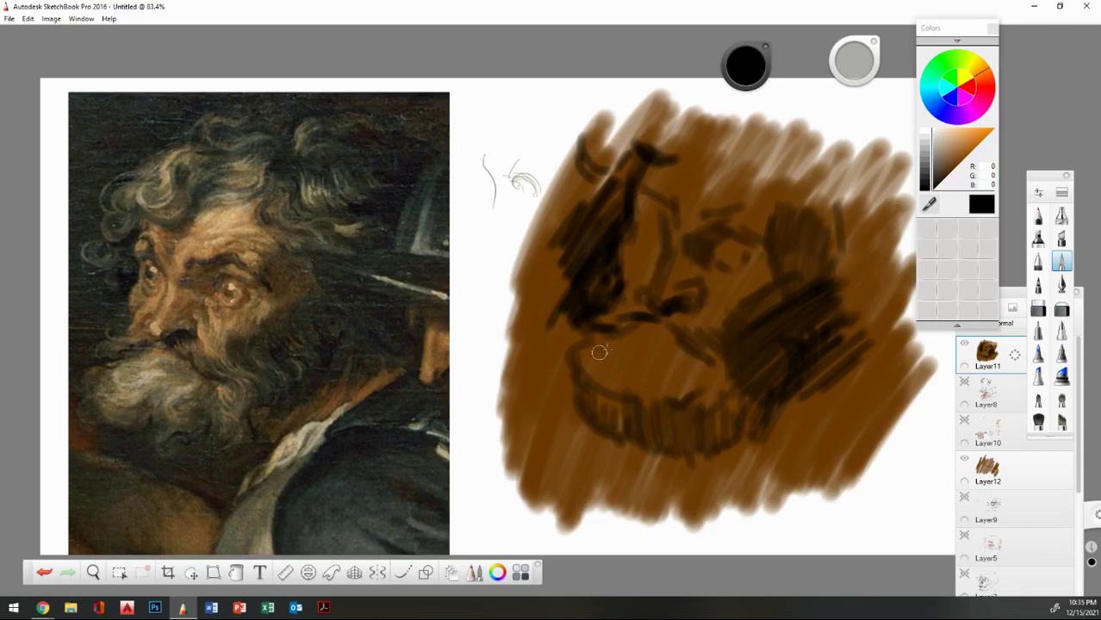
mouse_move(608, 331)
left_mouse_down()
mouse_move(583, 361)
mouse_move(581, 342)
mouse_move(570, 380)
mouse_move(571, 352)
mouse_move(573, 394)
mouse_move(580, 384)
mouse_move(623, 399)
mouse_move(583, 384)
mouse_move(617, 395)
mouse_move(622, 415)
mouse_move(600, 438)
mouse_move(620, 441)
mouse_move(662, 433)
left_mouse_up()
left_click_drag(582, 445, 682, 472)
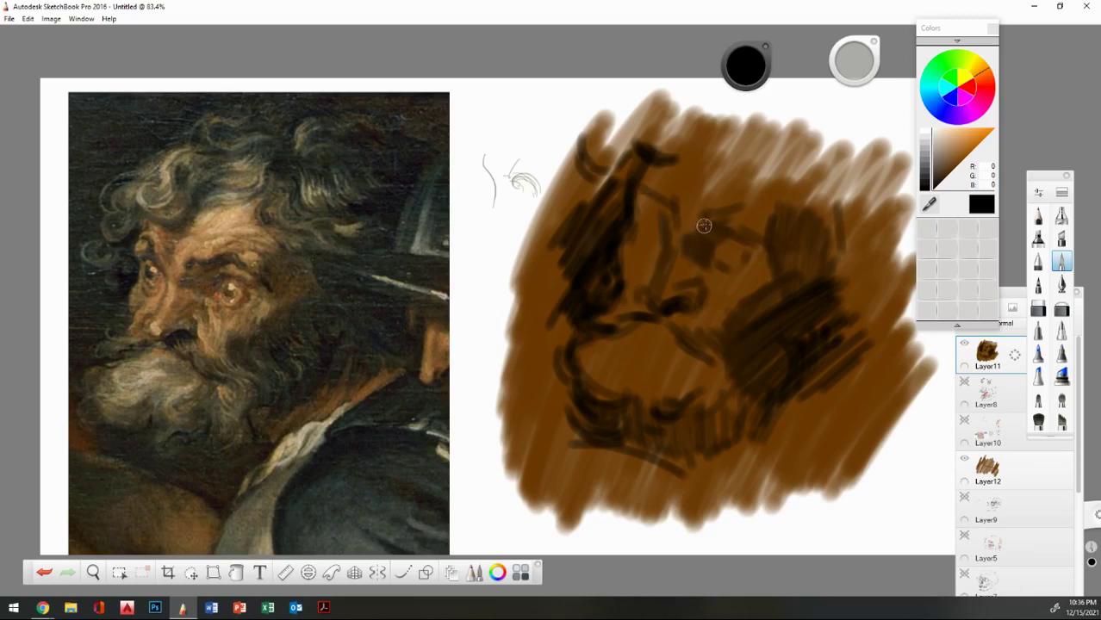
Darken the near eyebrow and draw the hairline over the forehead and down the back side of the head in black.
left_click_drag(694, 220, 732, 217)
mouse_move(747, 138)
left_mouse_down()
mouse_move(835, 208)
mouse_move(880, 325)
left_mouse_up()
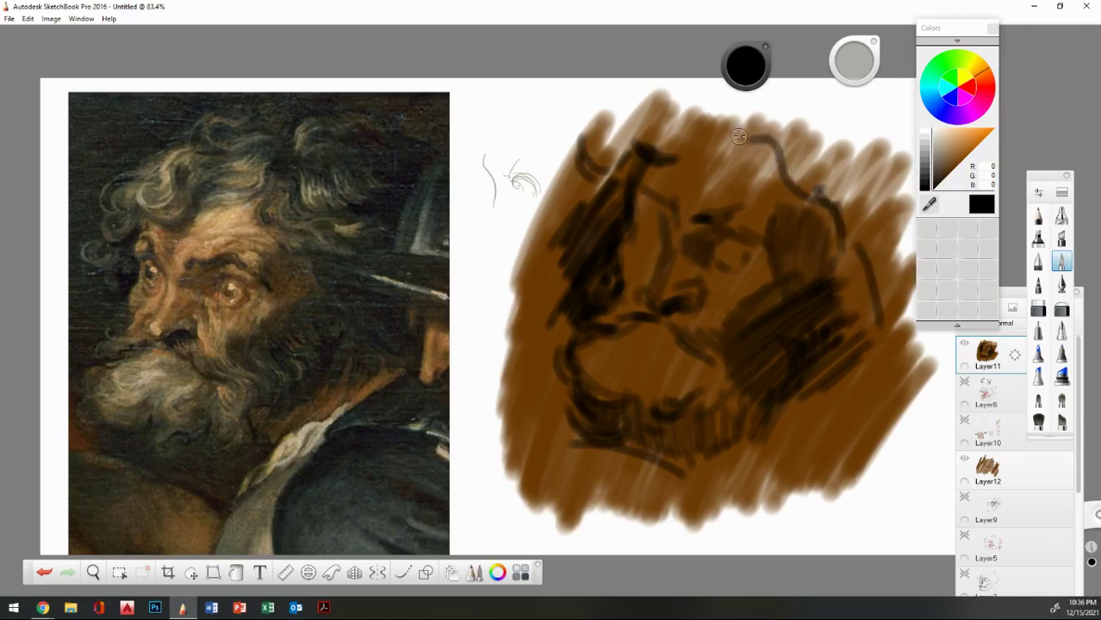
left_click_drag(746, 132, 665, 160)
mouse_move(676, 152)
left_mouse_down()
mouse_move(740, 133)
mouse_move(709, 118)
mouse_move(662, 136)
left_mouse_up()
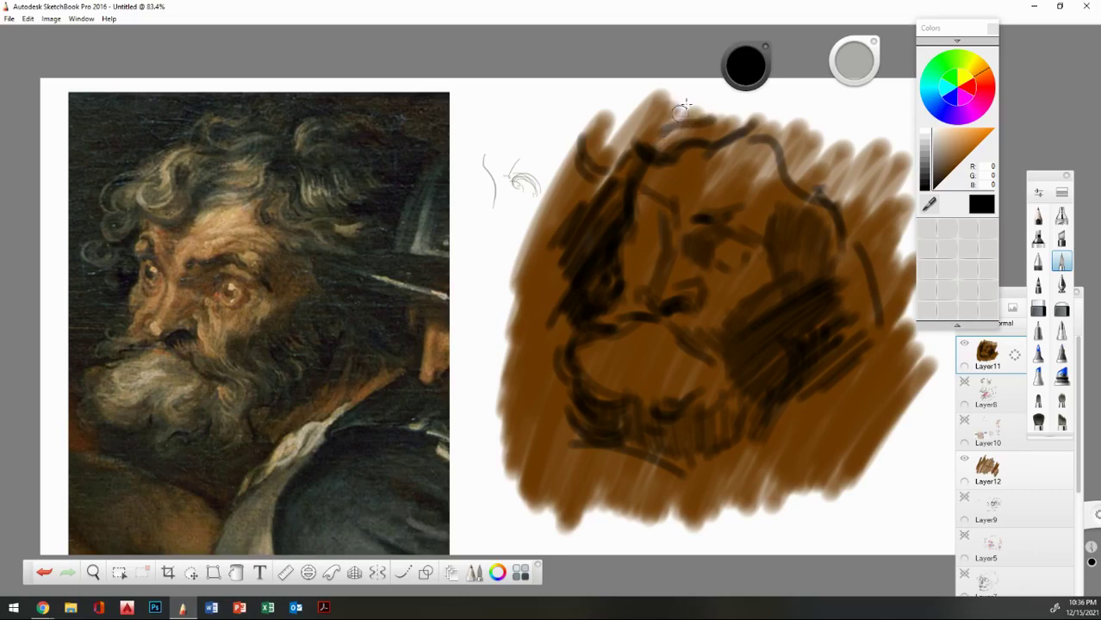
Paint loose black curls of hair above the forehead and down the far side of the face.
left_click_drag(699, 102, 661, 148)
mouse_move(620, 143)
left_mouse_down()
mouse_move(634, 153)
mouse_move(622, 143)
left_mouse_up()
mouse_move(663, 98)
left_mouse_down()
mouse_move(636, 133)
mouse_move(607, 143)
left_mouse_up()
mouse_move(630, 139)
left_mouse_down()
mouse_move(601, 129)
mouse_move(591, 152)
left_mouse_up()
left_click_drag(601, 110, 572, 144)
mouse_move(578, 130)
left_mouse_down()
mouse_move(604, 206)
mouse_move(605, 197)
mouse_move(596, 218)
mouse_move(618, 180)
mouse_move(610, 218)
mouse_move(628, 202)
mouse_move(589, 257)
left_mouse_up()
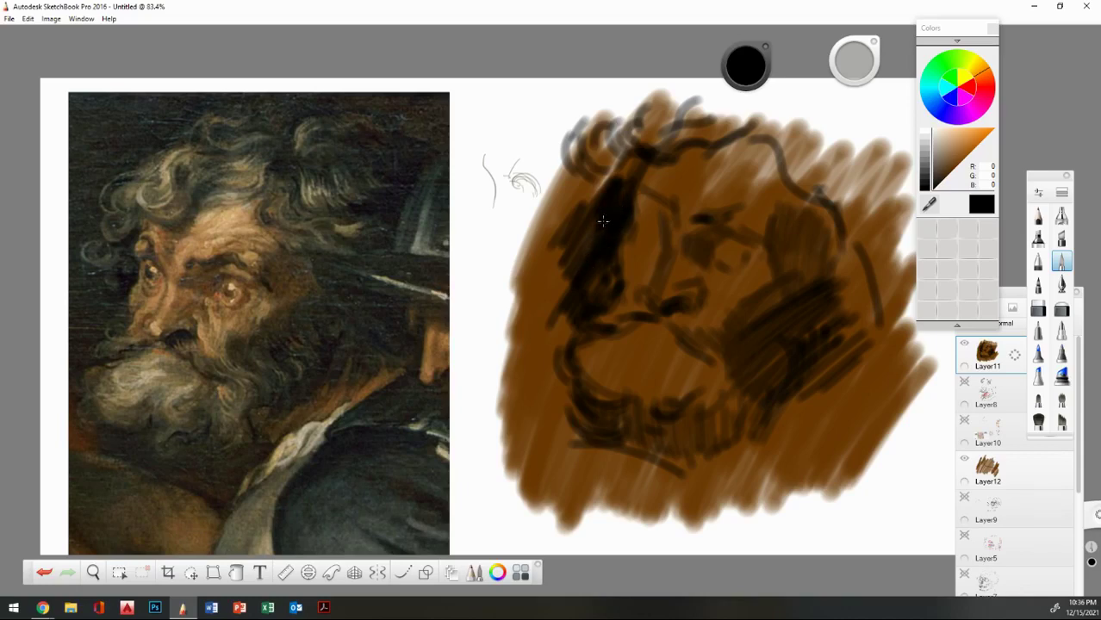
mouse_move(603, 211)
left_mouse_down()
mouse_move(577, 269)
mouse_move(542, 251)
left_mouse_up()
left_click_drag(560, 193, 536, 244)
left_click_drag(593, 174, 552, 206)
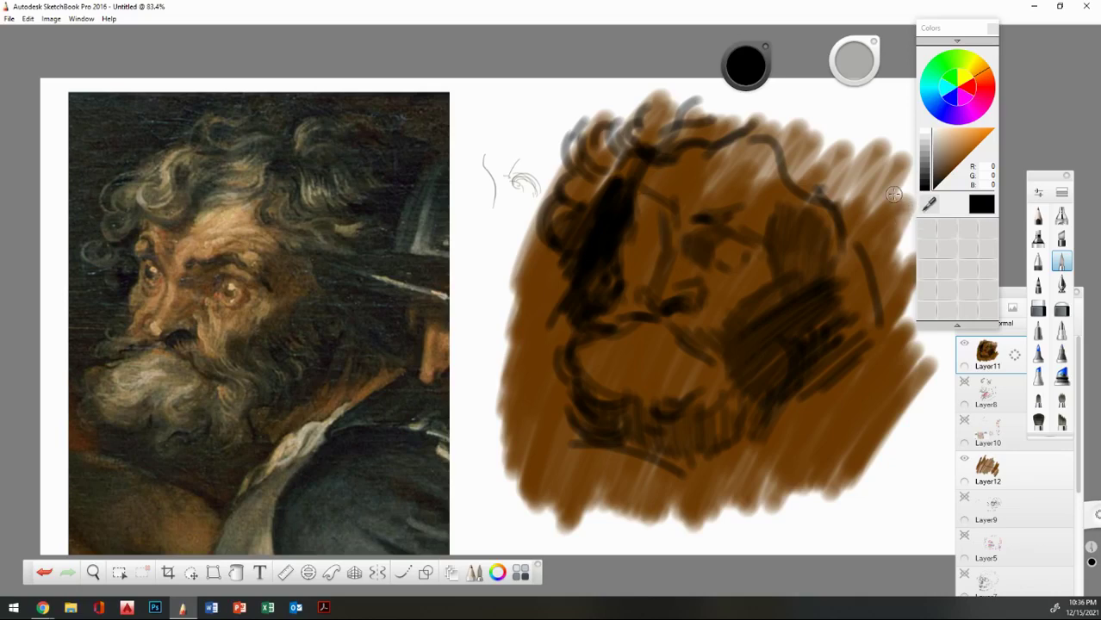
Sketch fine curved hair strokes with the pencil in the margin beside the beard, and mix a near-black brown (R 23, G 12, B 0).
left_click(1038, 217)
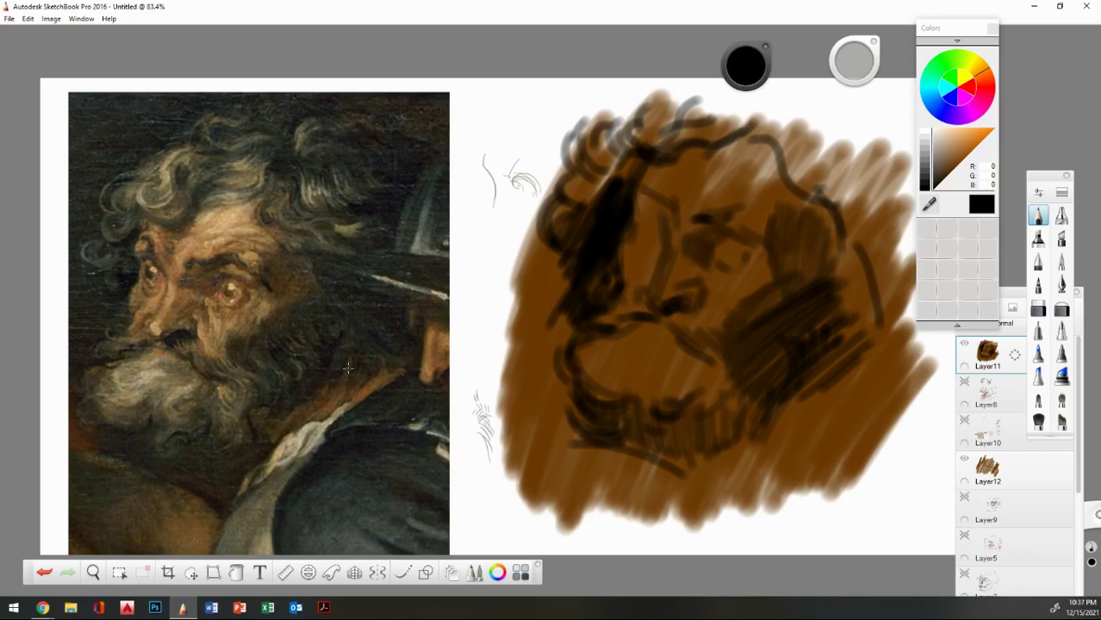
left_click(938, 179)
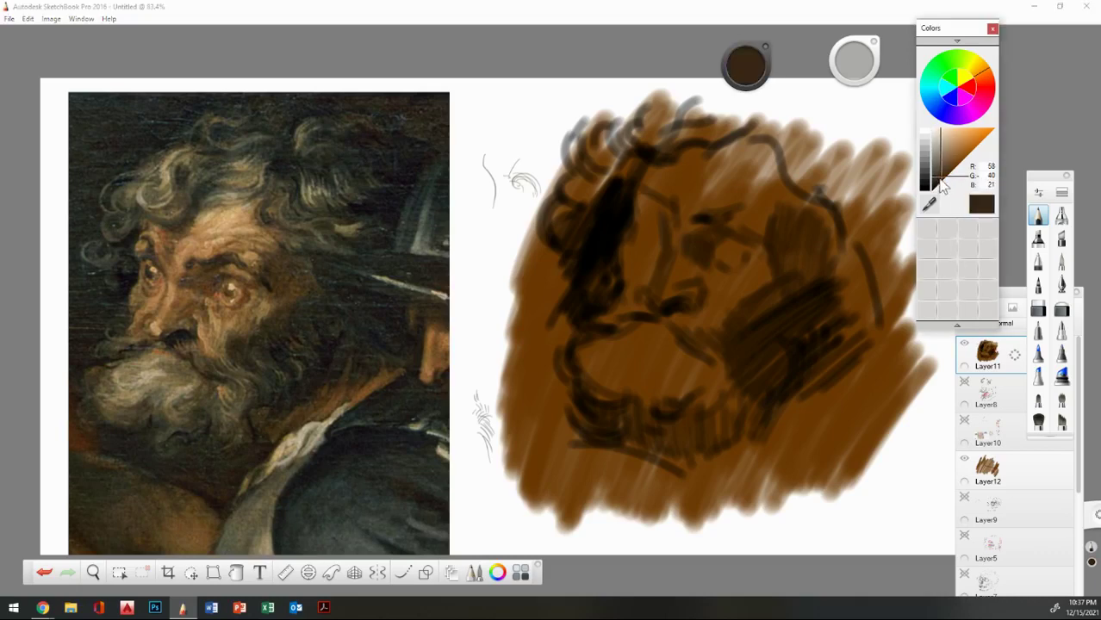
left_click(937, 184)
left_click_drag(940, 195, 939, 198)
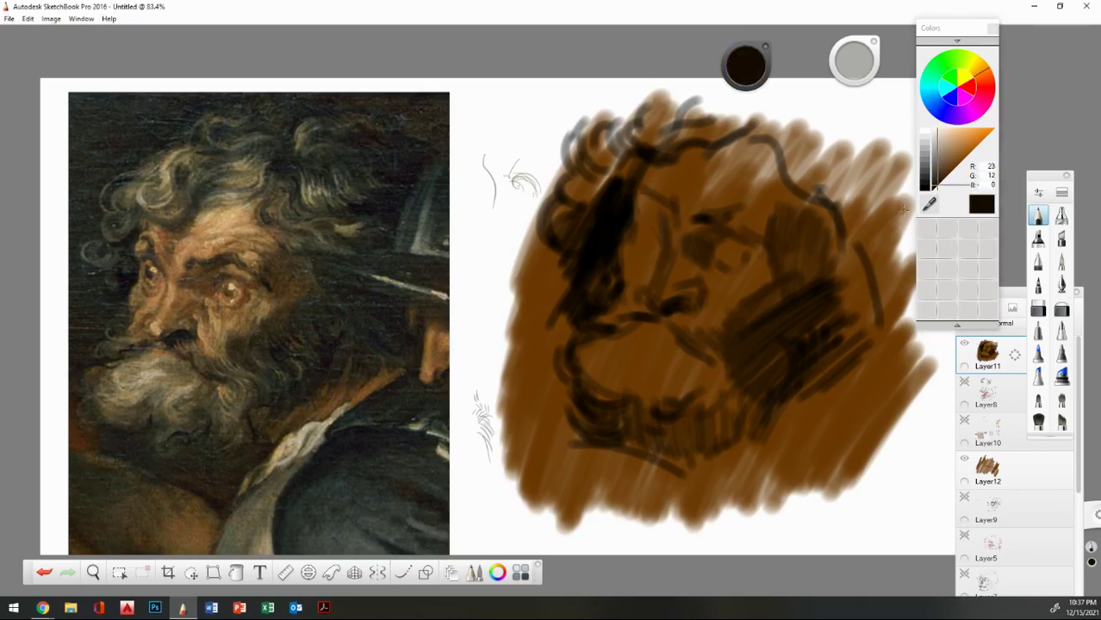
Return to the painting brush, define the far brow and eye, and model the beard's lower curls, darkening the colour to R 13, G 7, B 0.
left_click(1062, 261)
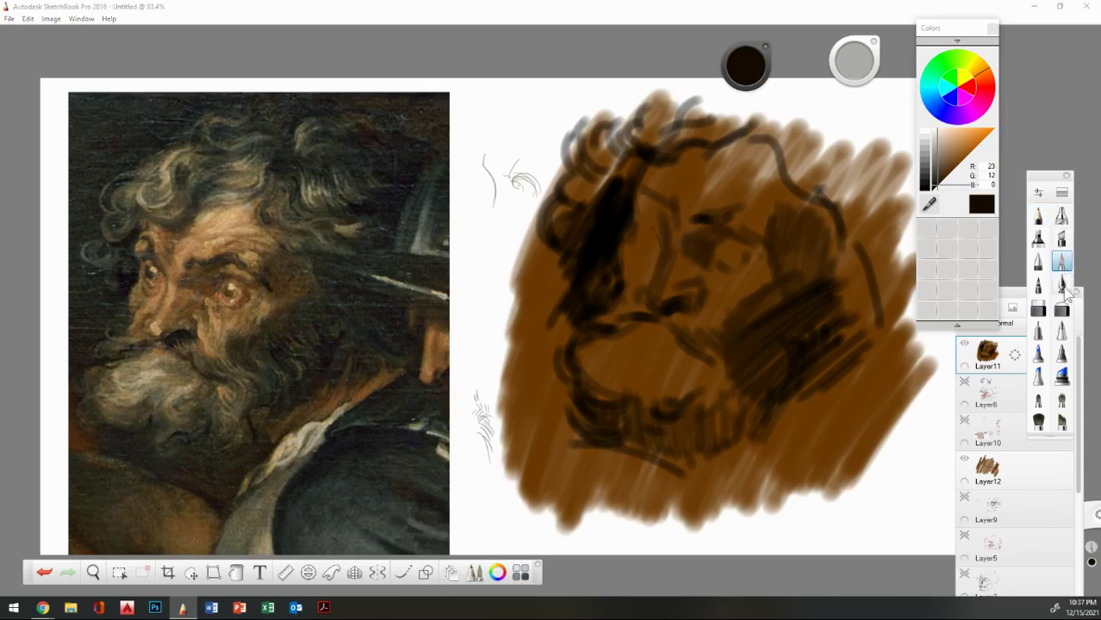
mouse_move(663, 245)
left_mouse_down()
mouse_move(643, 215)
mouse_move(632, 228)
left_mouse_up()
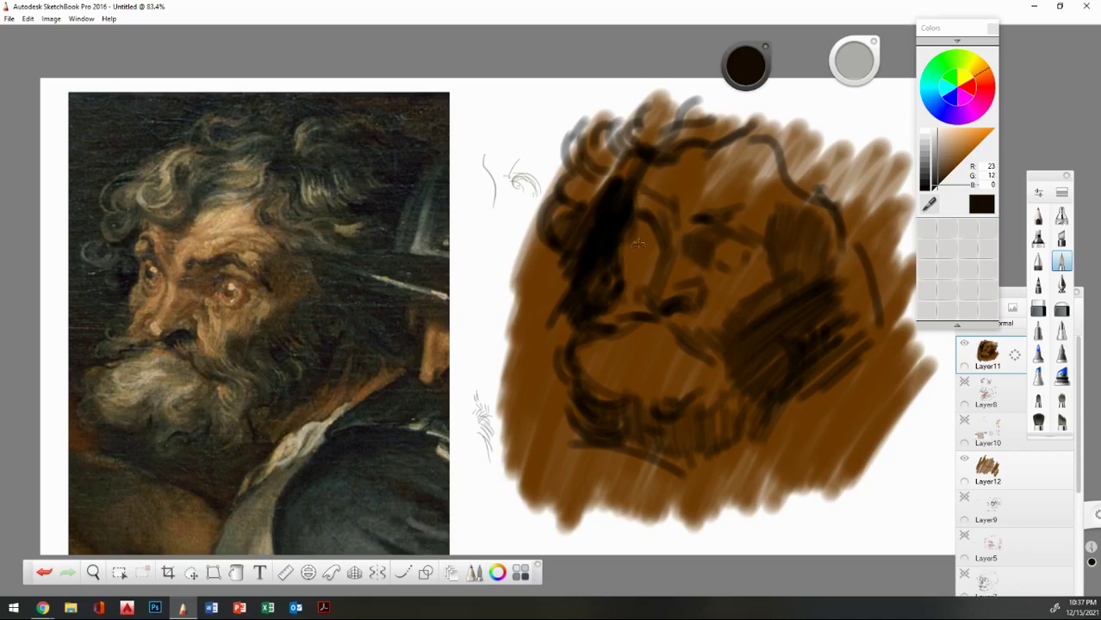
left_click_drag(653, 252, 635, 260)
mouse_move(629, 320)
left_mouse_down()
mouse_move(612, 323)
mouse_move(648, 309)
mouse_move(703, 349)
mouse_move(703, 390)
mouse_move(728, 402)
mouse_move(714, 428)
mouse_move(754, 410)
mouse_move(731, 441)
mouse_move(678, 425)
mouse_move(694, 388)
mouse_move(698, 418)
mouse_move(723, 427)
mouse_move(642, 405)
mouse_move(657, 392)
left_mouse_up()
left_click(933, 186)
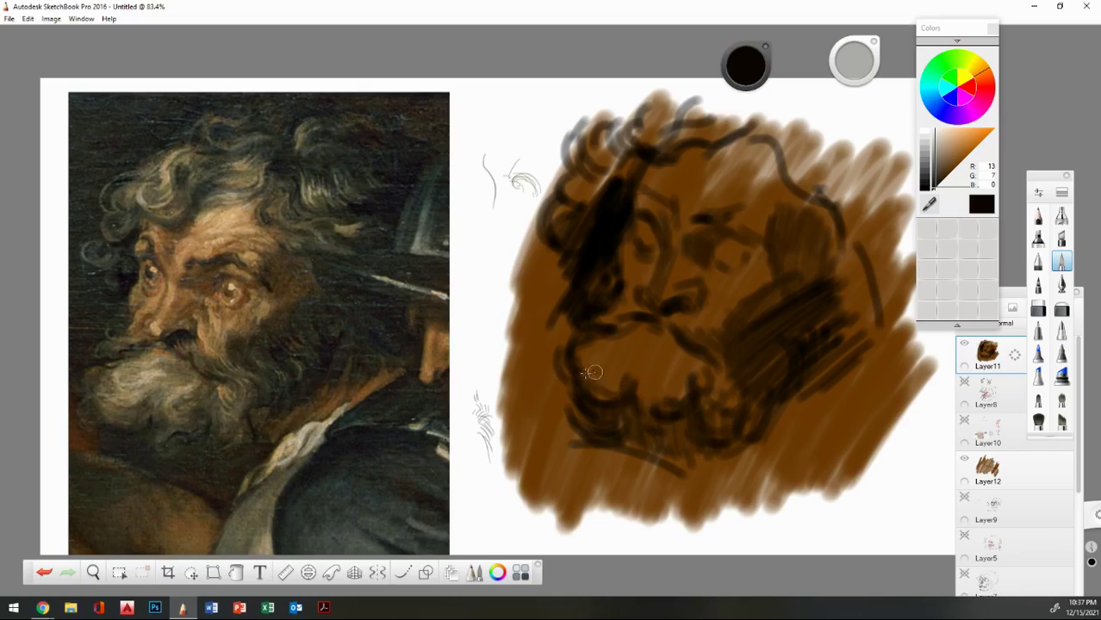
Darken the outer contour of the beard and extend its curls down to a point beneath the chin.
mouse_move(574, 382)
left_mouse_down()
mouse_move(591, 405)
mouse_move(558, 410)
mouse_move(583, 435)
mouse_move(558, 426)
mouse_move(654, 461)
mouse_move(634, 453)
mouse_move(656, 460)
mouse_move(634, 433)
mouse_move(644, 424)
mouse_move(667, 455)
mouse_move(685, 431)
mouse_move(699, 479)
mouse_move(709, 450)
mouse_move(730, 445)
mouse_move(706, 447)
mouse_move(764, 430)
mouse_move(778, 406)
left_mouse_up()
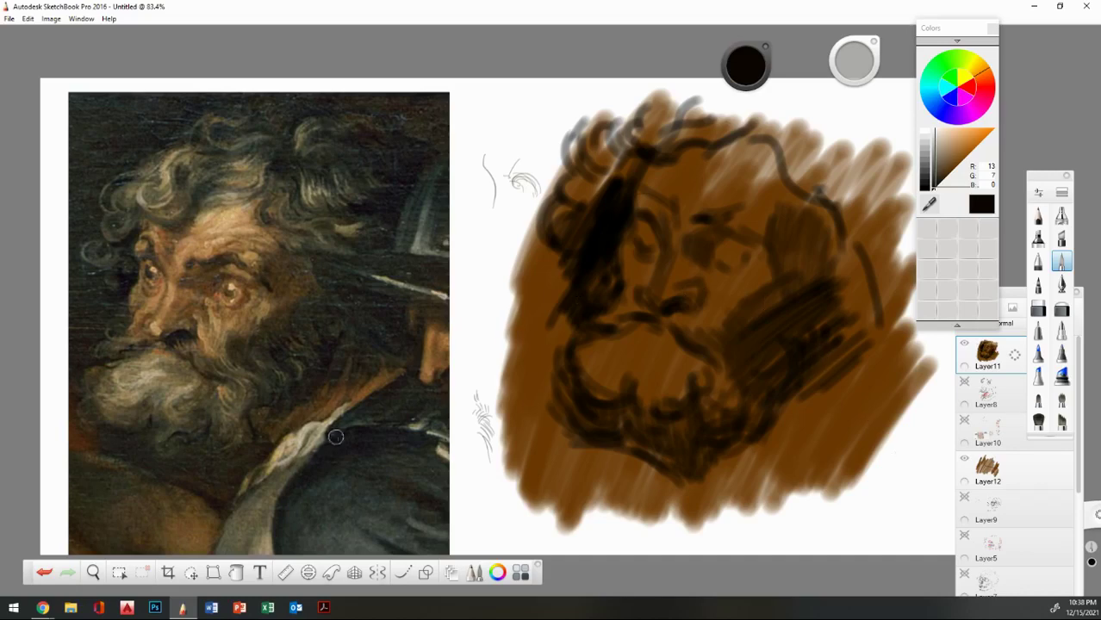
Handwrite pen notes around the study: "Colourlex" beneath it and colour mixes such as "blanco + rojo" beside the reference painting.
left_click(926, 207)
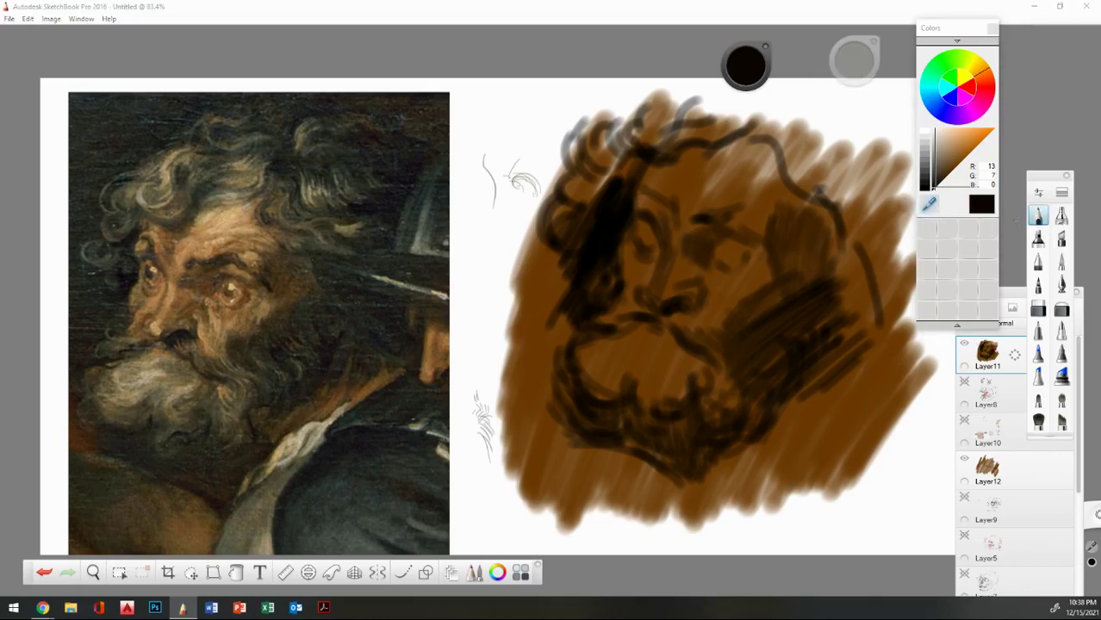
left_click(1061, 284)
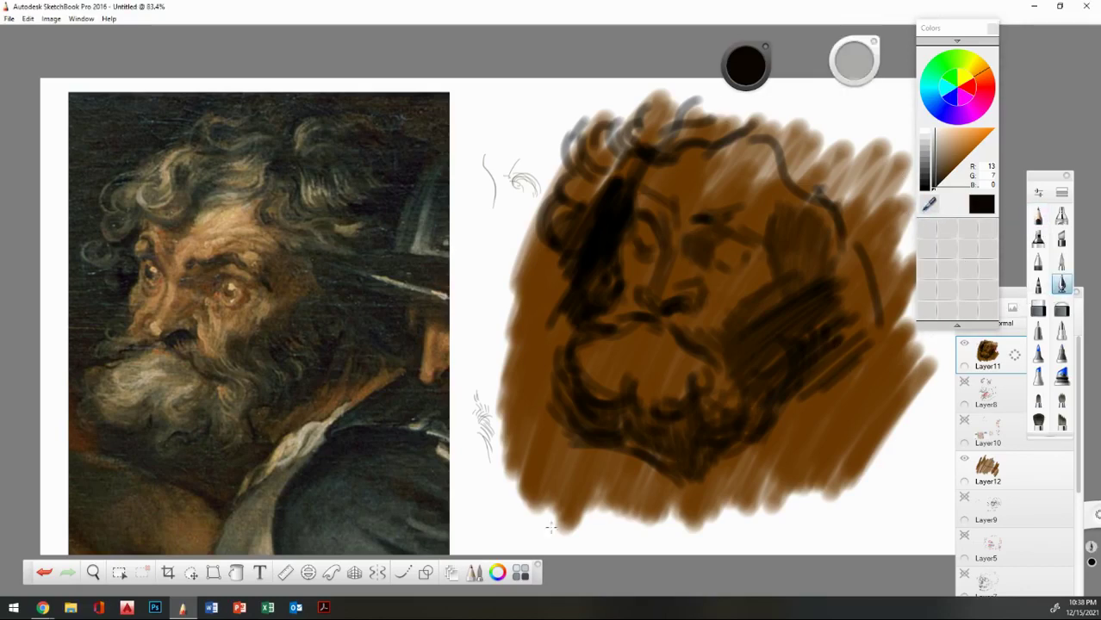
left_click_drag(668, 521, 663, 540)
left_click_drag(777, 522, 760, 546)
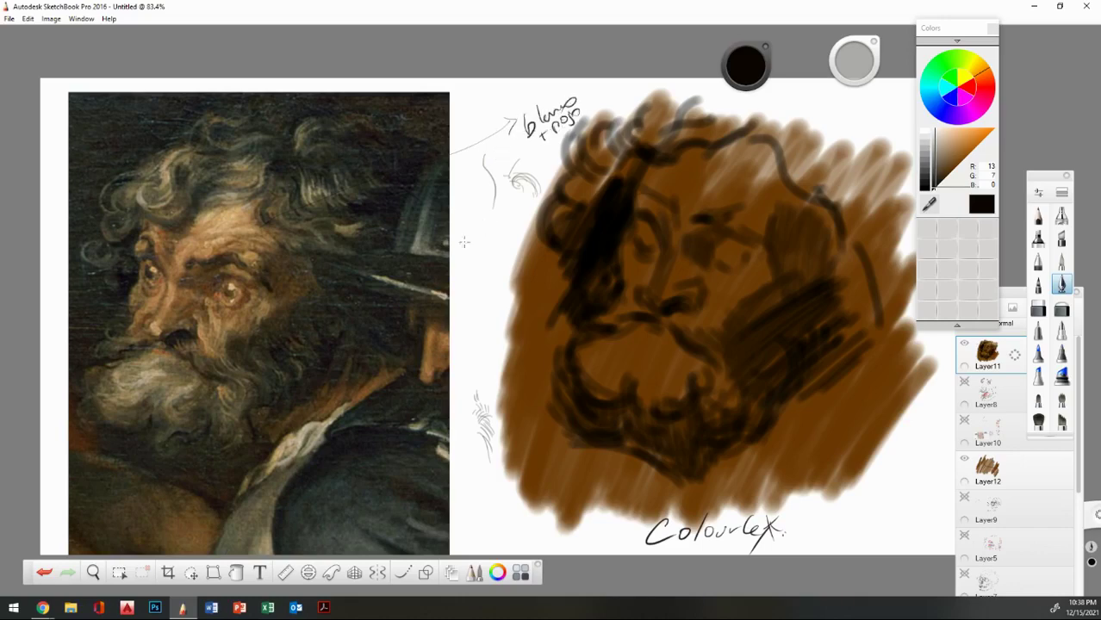
left_click_drag(457, 272, 460, 290)
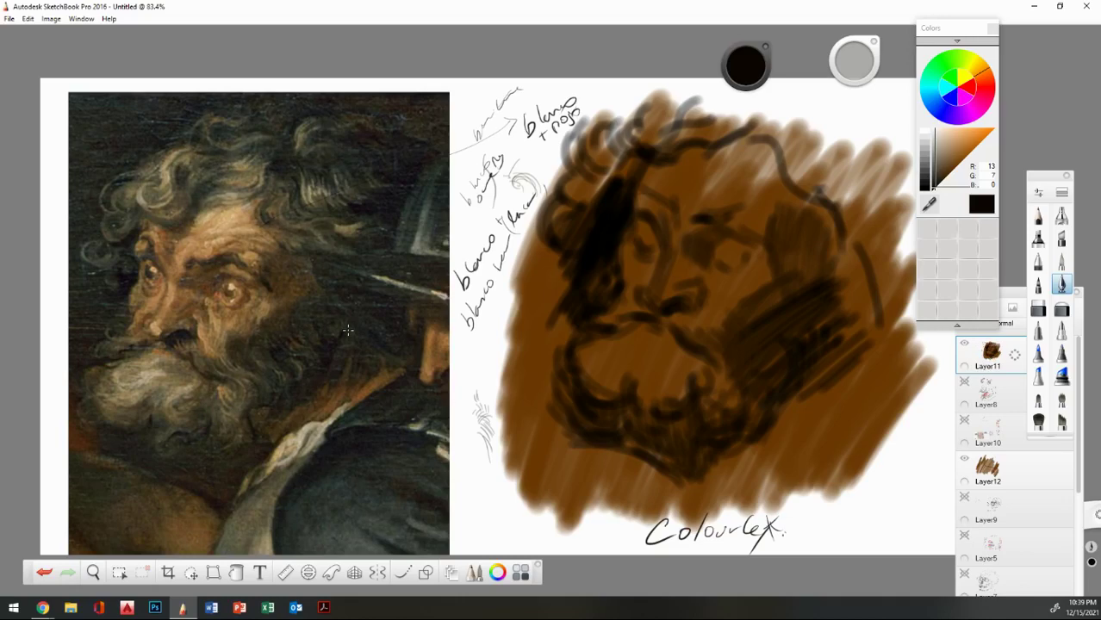
Return to the painting brush and lay the first forehead light above the near eyebrow, lightening the colour to R 199, G 153, B 104.
left_click(953, 171)
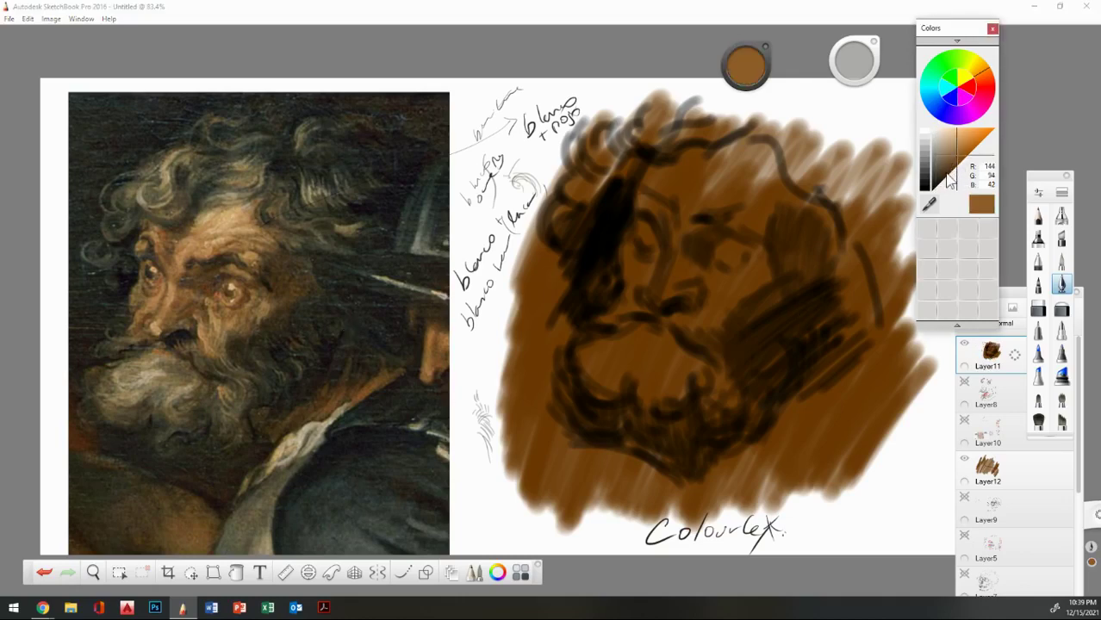
left_click(1060, 260)
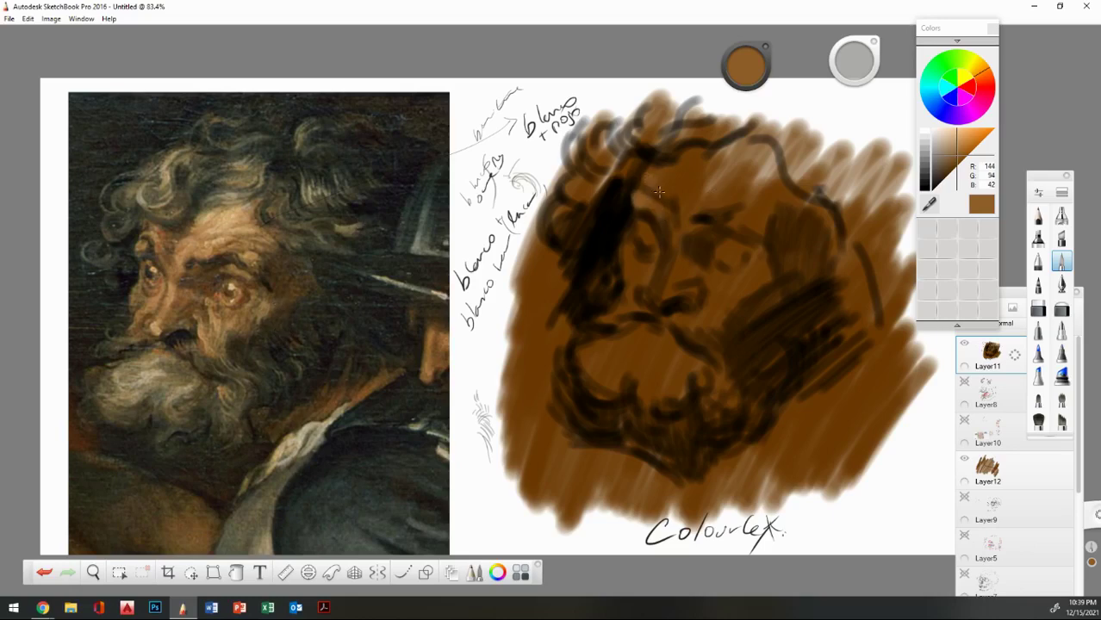
mouse_move(661, 196)
left_mouse_down()
mouse_move(660, 213)
mouse_move(687, 198)
mouse_move(739, 203)
left_mouse_up()
left_click_drag(961, 155, 955, 142)
mouse_move(690, 217)
left_mouse_down()
mouse_move(739, 201)
mouse_move(724, 207)
mouse_move(739, 191)
left_mouse_up()
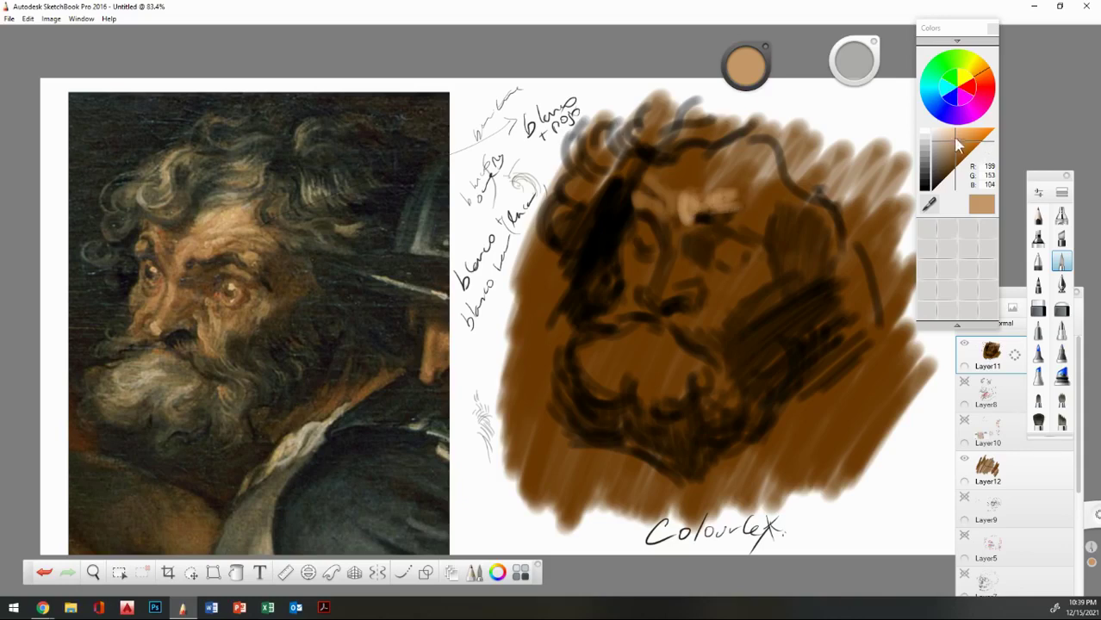
Shift the skin tone to R 199, G 144, B 102 and paint the nose, far cheek and the fold beside the near nostril.
left_click_drag(957, 140, 957, 141)
left_click_drag(983, 72, 988, 74)
mouse_move(677, 245)
left_mouse_down()
mouse_move(652, 282)
mouse_move(670, 257)
mouse_move(656, 294)
mouse_move(627, 270)
mouse_move(654, 261)
mouse_move(644, 277)
mouse_move(622, 259)
mouse_move(614, 307)
left_mouse_up()
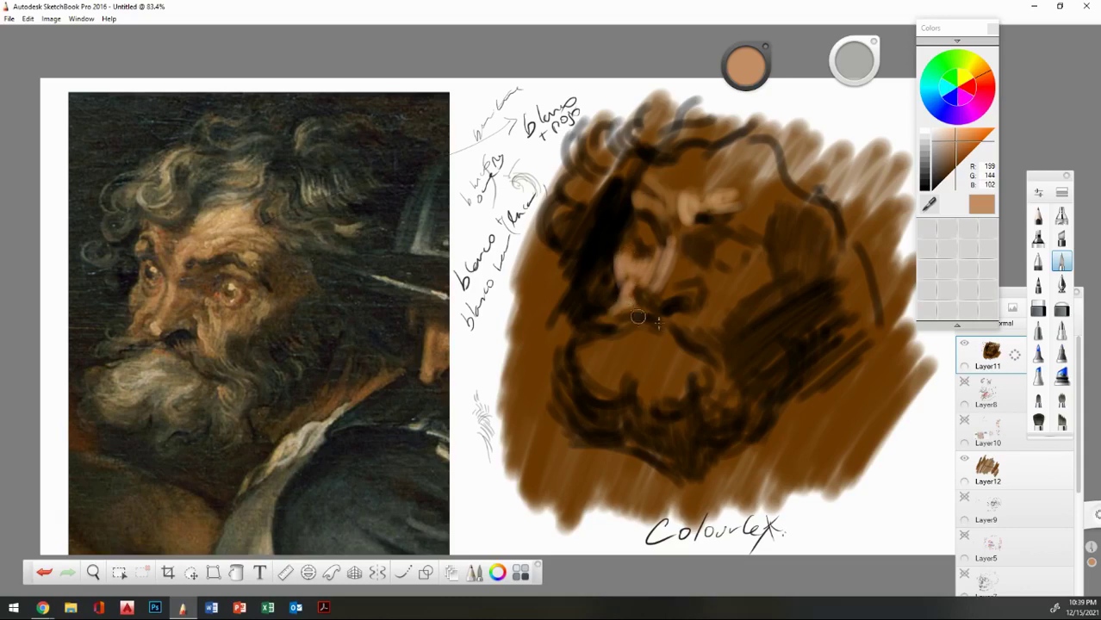
left_click_drag(693, 288, 706, 330)
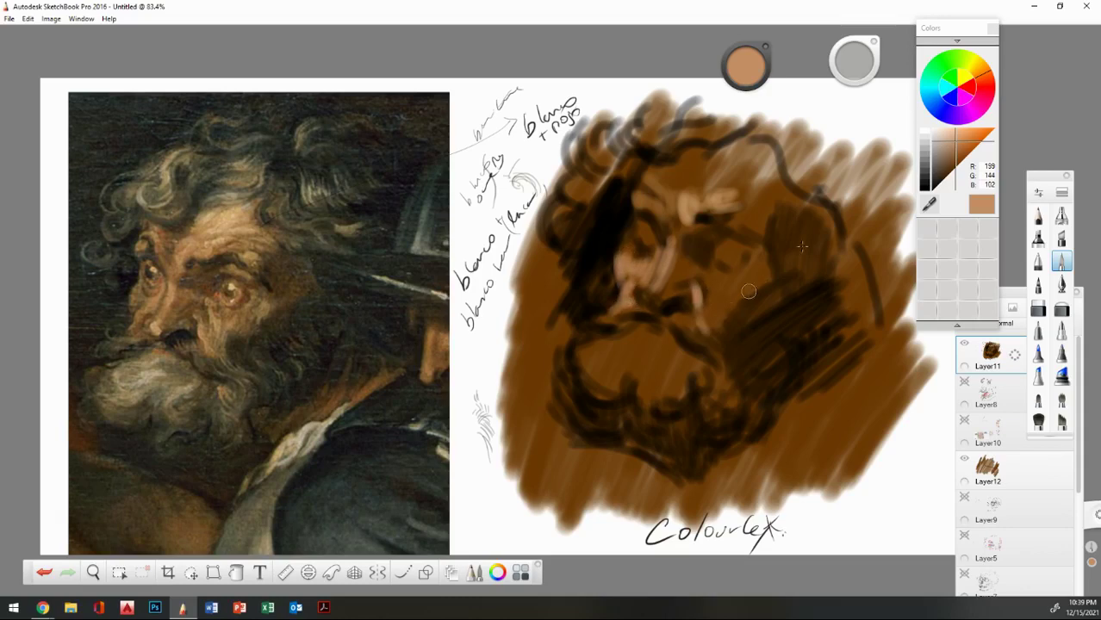
Lighten the skin tone to R 225, G 174, B 134 and paint the near cheek, the area around the near eye, and the forehead.
left_click_drag(956, 139, 954, 135)
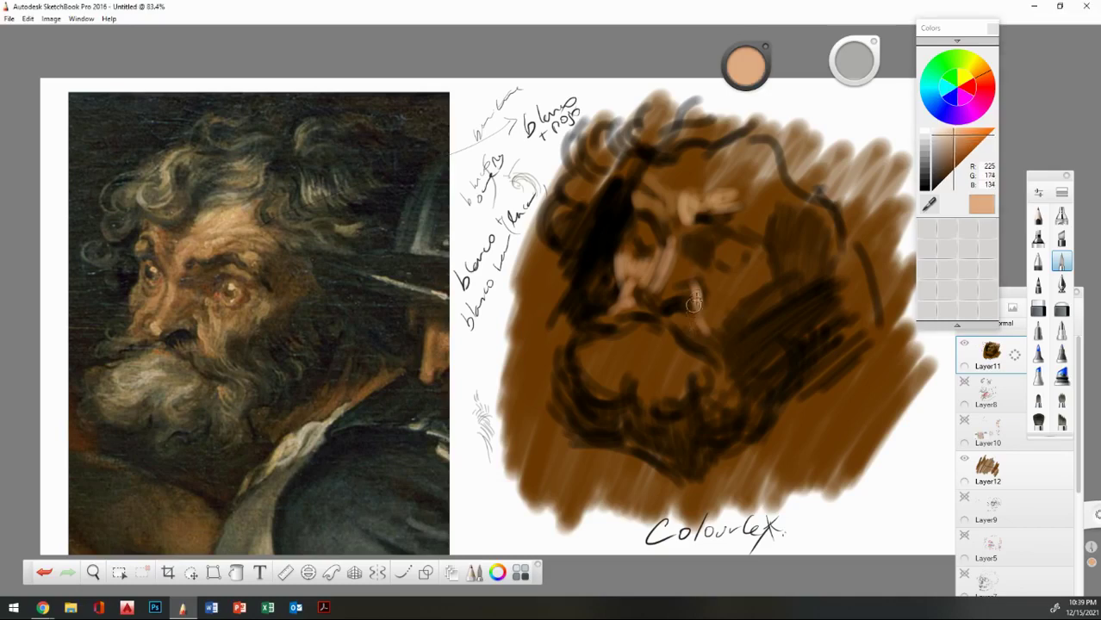
mouse_move(697, 286)
left_mouse_down()
mouse_move(706, 323)
mouse_move(706, 277)
mouse_move(712, 301)
mouse_move(711, 277)
mouse_move(729, 291)
mouse_move(740, 280)
mouse_move(729, 282)
mouse_move(757, 286)
mouse_move(752, 243)
mouse_move(750, 273)
left_mouse_up()
mouse_move(715, 234)
left_mouse_down()
mouse_move(755, 246)
mouse_move(735, 230)
mouse_move(753, 247)
mouse_move(735, 220)
mouse_move(773, 203)
left_mouse_up()
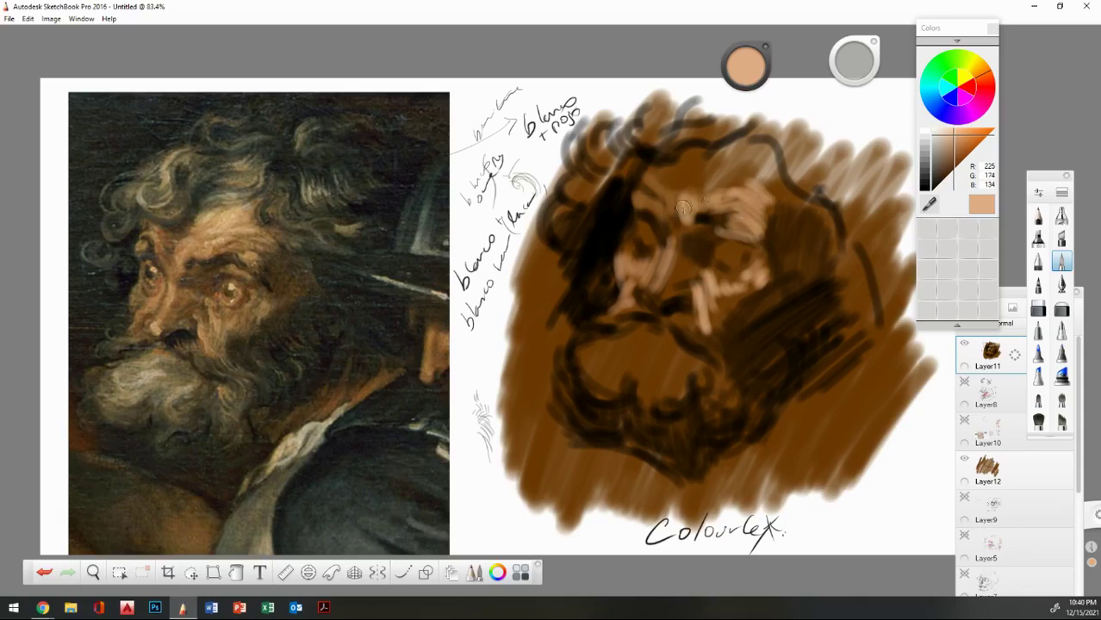
mouse_move(683, 207)
left_mouse_down()
mouse_move(755, 195)
mouse_move(715, 188)
mouse_move(732, 198)
mouse_move(685, 169)
mouse_move(673, 179)
mouse_move(728, 167)
mouse_move(743, 177)
left_mouse_up()
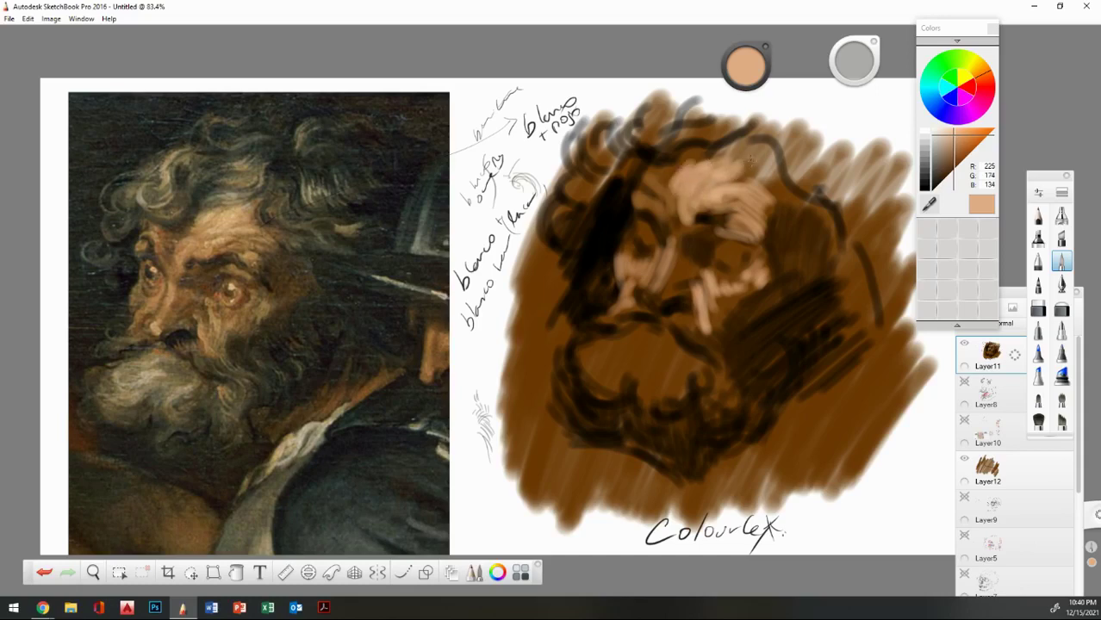
Brighten the forehead with a pale yellowish skin tone (R 230, G 205, B 158).
left_click(949, 135)
left_click(983, 69)
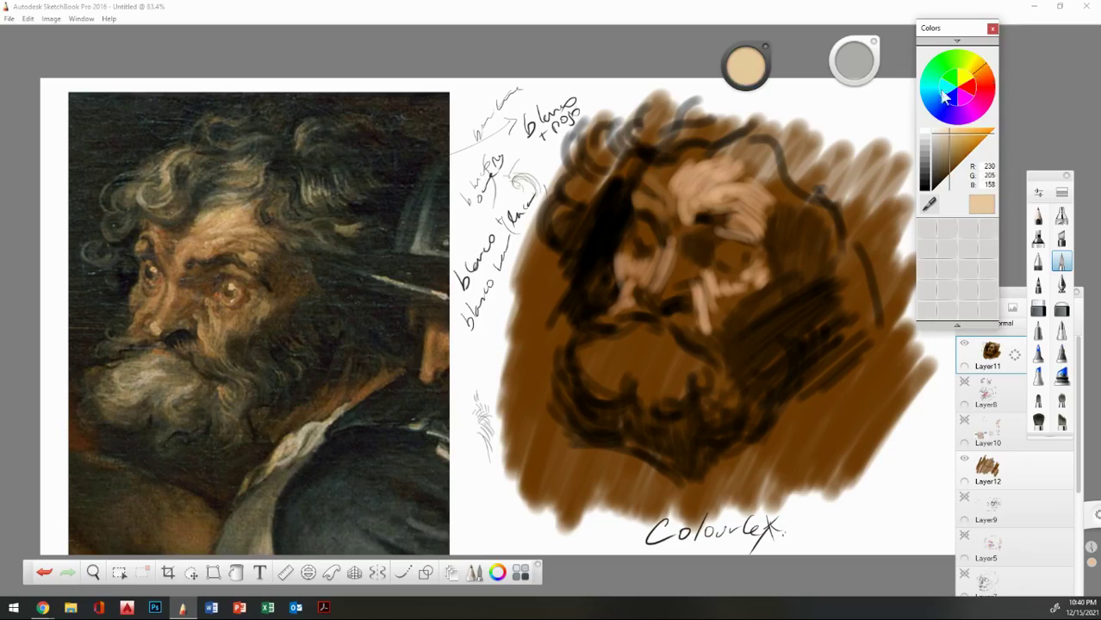
mouse_move(690, 187)
left_mouse_down()
mouse_move(724, 169)
mouse_move(745, 188)
left_mouse_up()
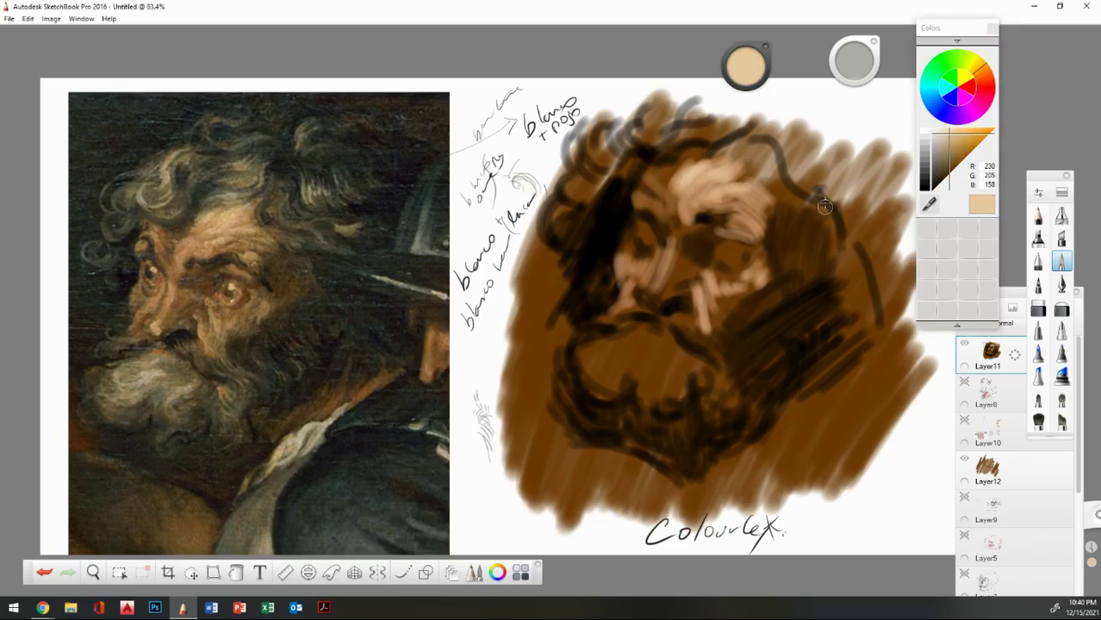
Model the nose and both cheeks with warmer skin tones, using R 220, G 175, B 130 and R 213, G 152, B 93.
left_click(985, 77)
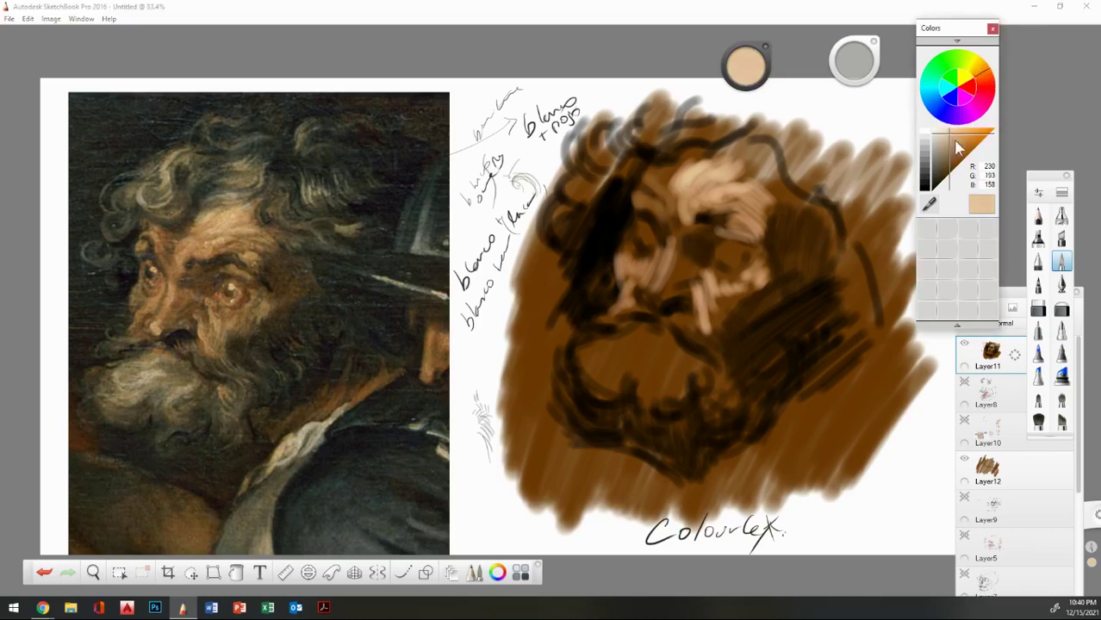
left_click_drag(966, 138, 953, 136)
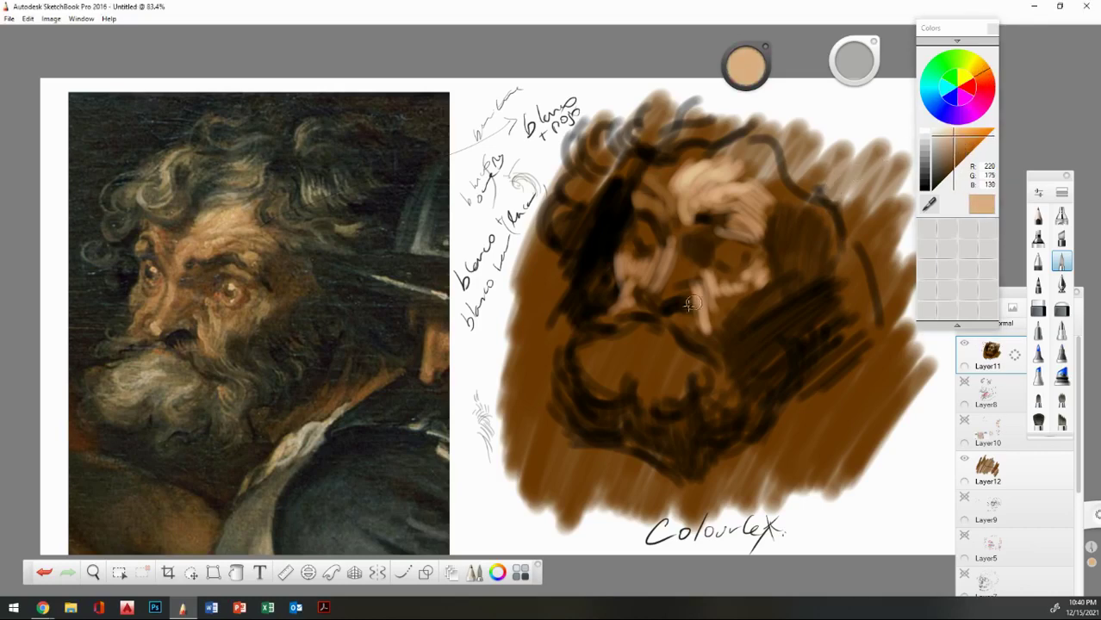
mouse_move(692, 304)
left_mouse_down()
mouse_move(654, 307)
mouse_move(627, 291)
mouse_move(634, 279)
left_mouse_up()
left_click(959, 145)
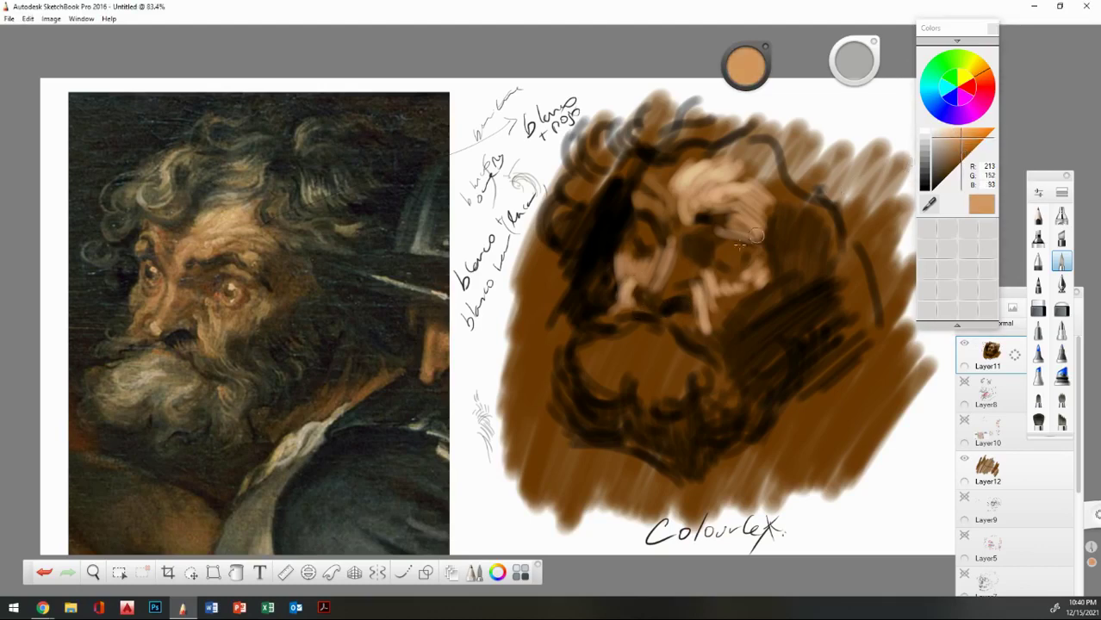
mouse_move(635, 289)
left_mouse_down()
mouse_move(656, 255)
mouse_move(641, 274)
mouse_move(638, 258)
mouse_move(647, 263)
mouse_move(631, 245)
mouse_move(644, 251)
mouse_move(630, 244)
mouse_move(624, 259)
mouse_move(631, 235)
mouse_move(635, 219)
mouse_move(645, 262)
mouse_move(655, 250)
mouse_move(639, 284)
mouse_move(664, 267)
mouse_move(678, 222)
left_mouse_up()
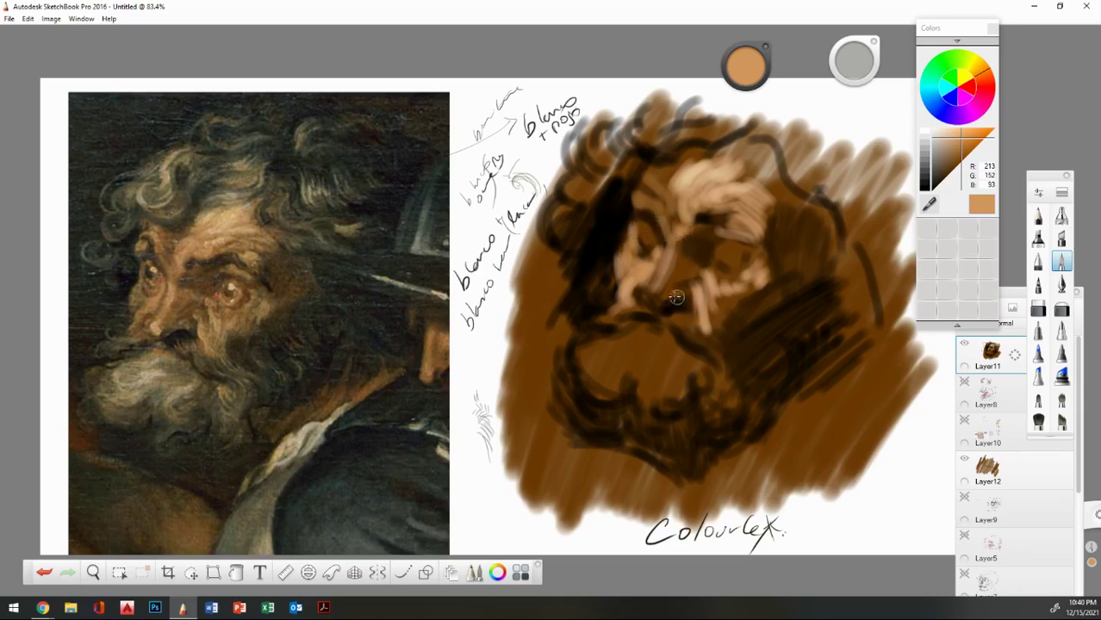
mouse_move(668, 293)
left_mouse_down()
mouse_move(689, 297)
mouse_move(655, 289)
mouse_move(661, 280)
left_mouse_up()
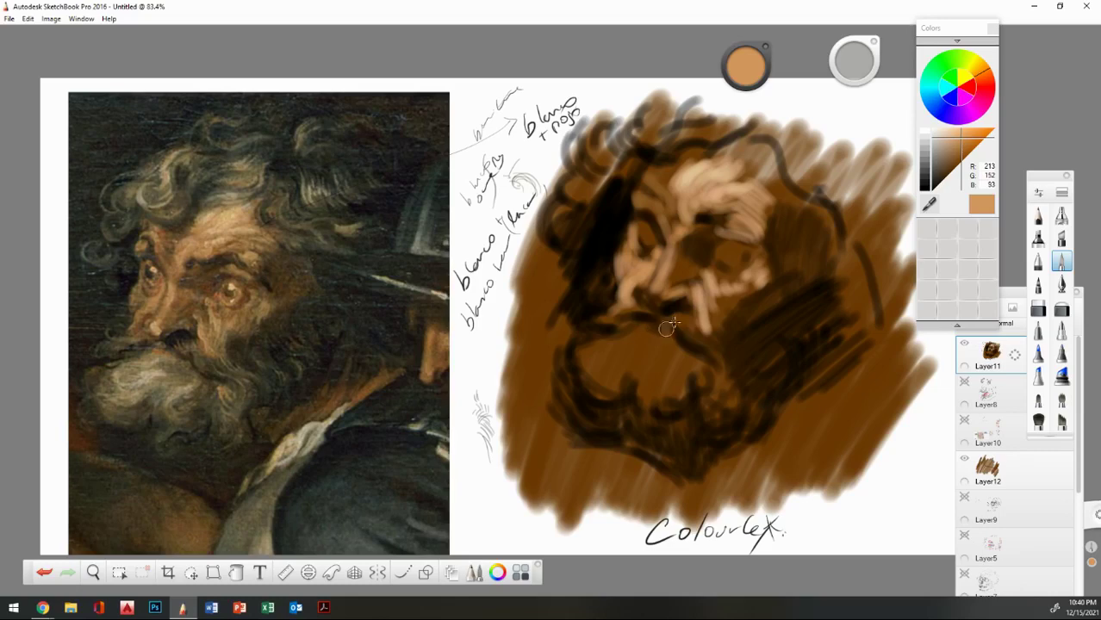
mouse_move(698, 281)
left_mouse_down()
mouse_move(713, 337)
mouse_move(703, 302)
mouse_move(720, 313)
mouse_move(734, 297)
mouse_move(686, 284)
mouse_move(711, 282)
mouse_move(704, 274)
mouse_move(732, 287)
mouse_move(721, 278)
mouse_move(745, 272)
mouse_move(718, 257)
mouse_move(744, 249)
mouse_move(740, 241)
mouse_move(719, 234)
mouse_move(752, 259)
left_mouse_up()
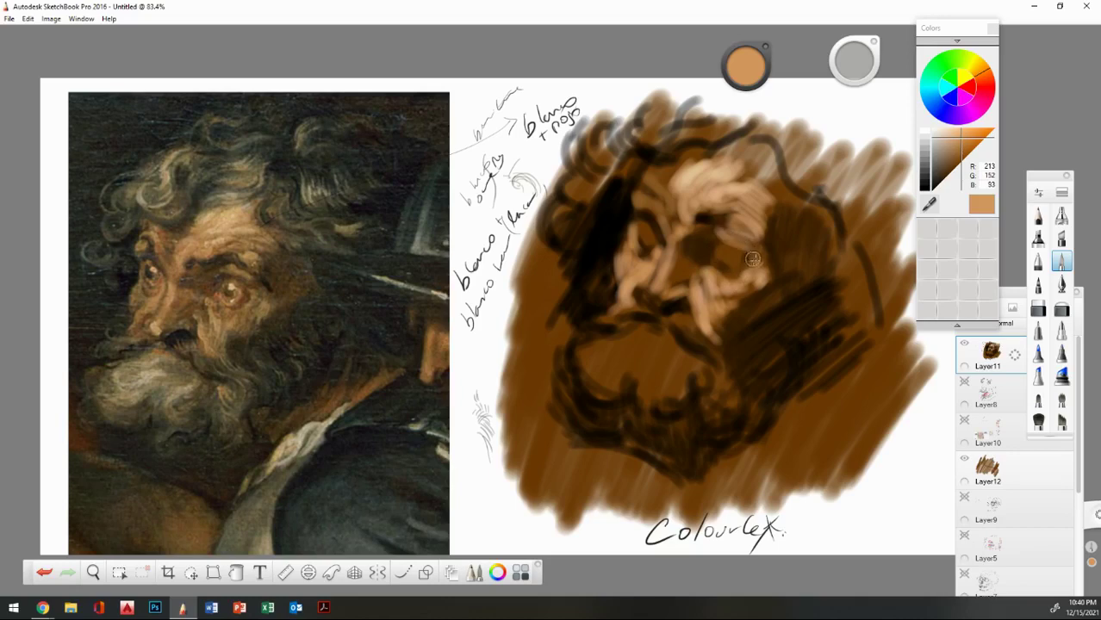
Sample a dark brown from the study and redraw the near eyebrow, darkening the colour to R 32, G 16, B 0.
left_click(702, 230, "alt")
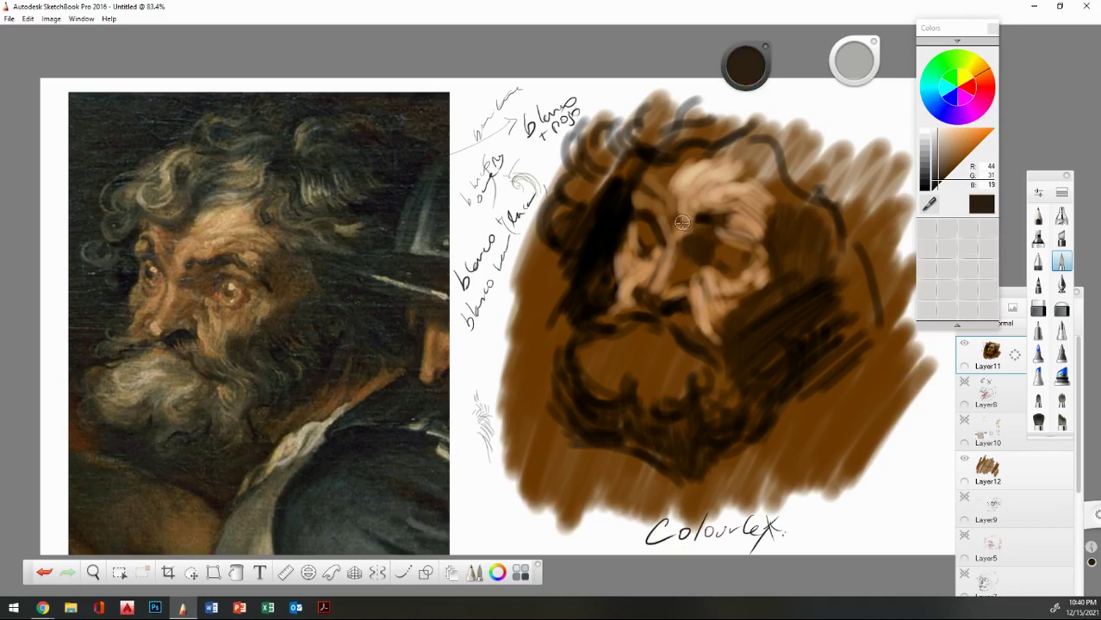
left_click_drag(695, 220, 745, 229)
left_click_drag(940, 181, 939, 183)
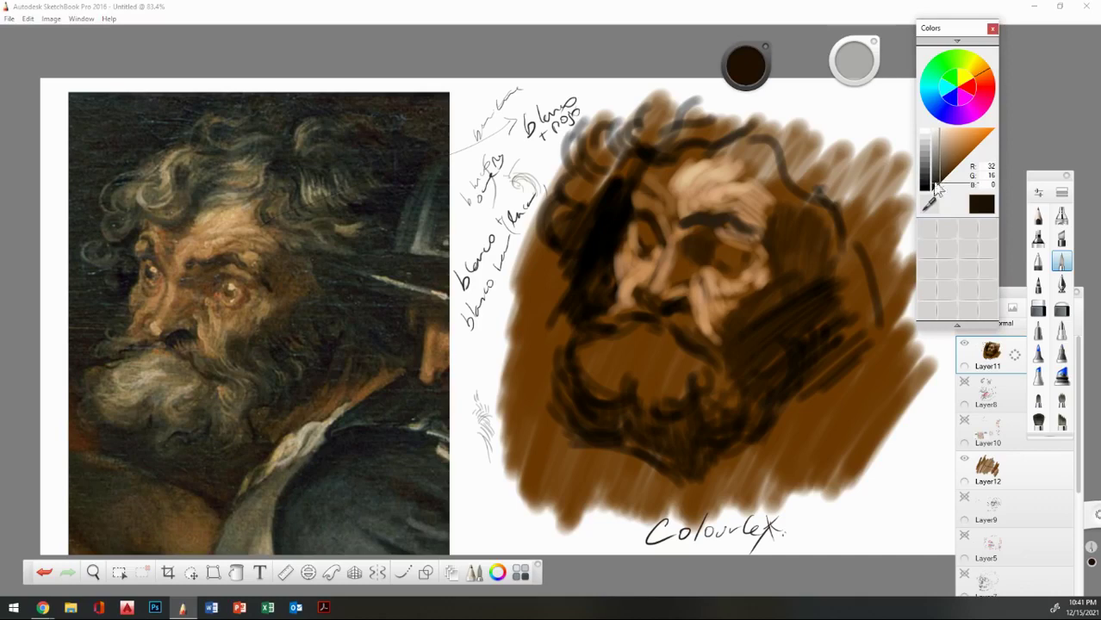
Mix a near-black (R 9, G 6, B 5), deepen the eyebrows and fill in the dark mass at the side of the beard.
left_click(992, 76)
left_click_drag(939, 176, 933, 189)
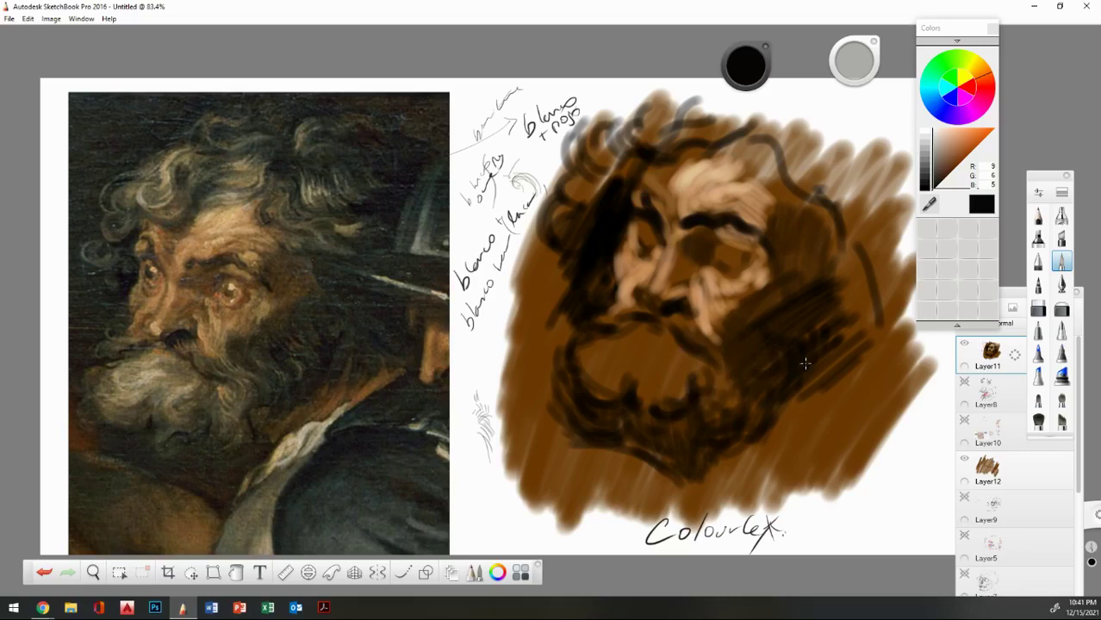
mouse_move(813, 309)
left_mouse_down()
mouse_move(831, 354)
mouse_move(839, 342)
left_mouse_up()
left_click_drag(847, 294, 834, 348)
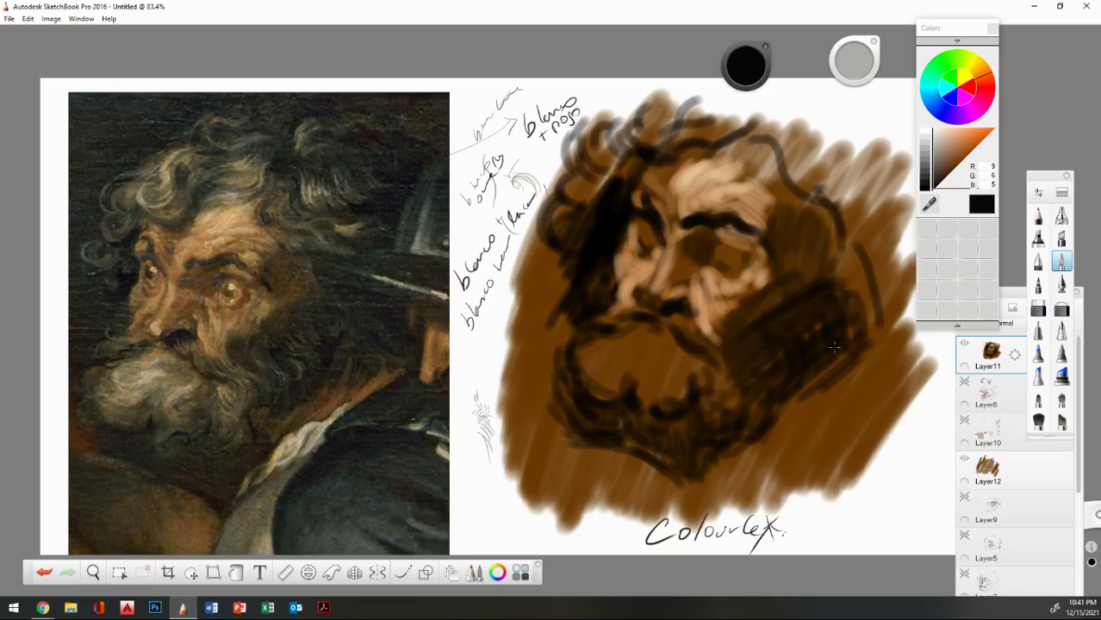
left_click(929, 203)
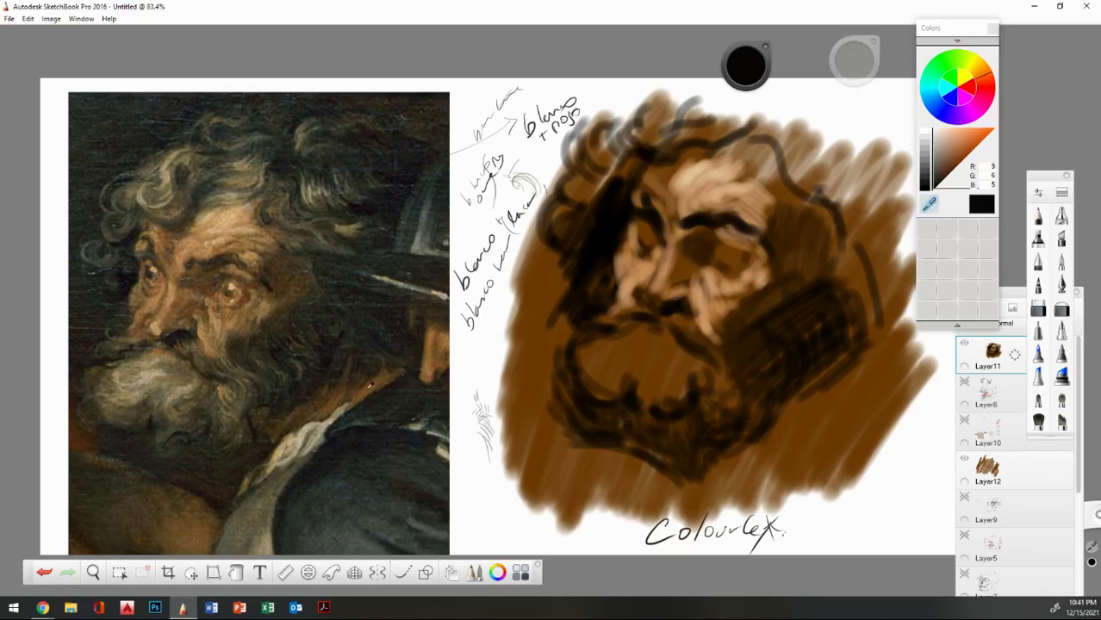
left_click(368, 387)
left_click(948, 177)
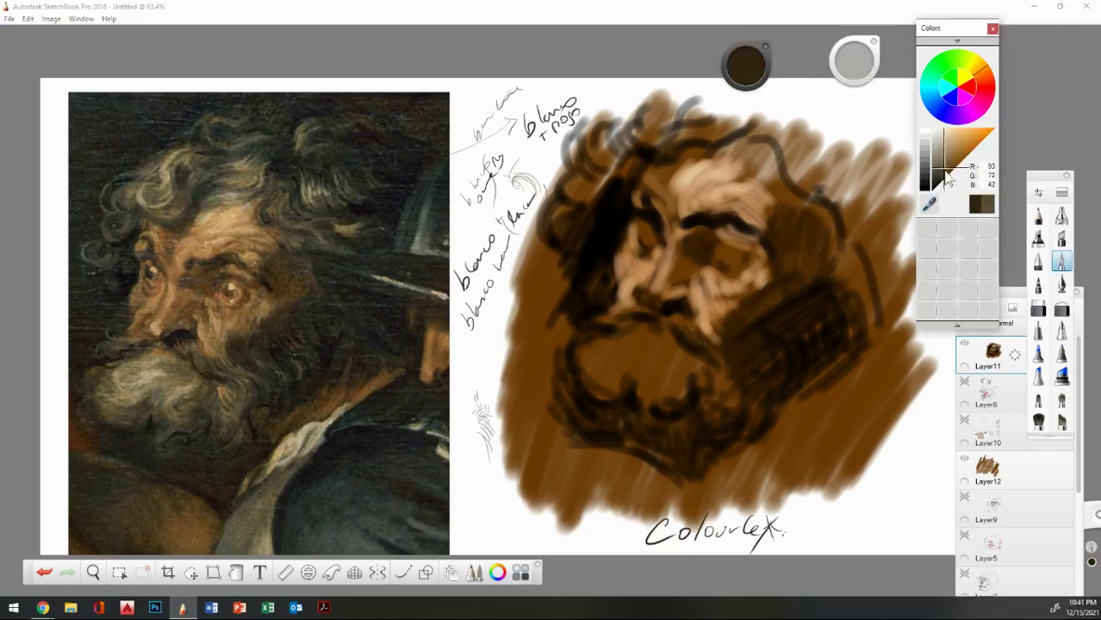
left_click(945, 176)
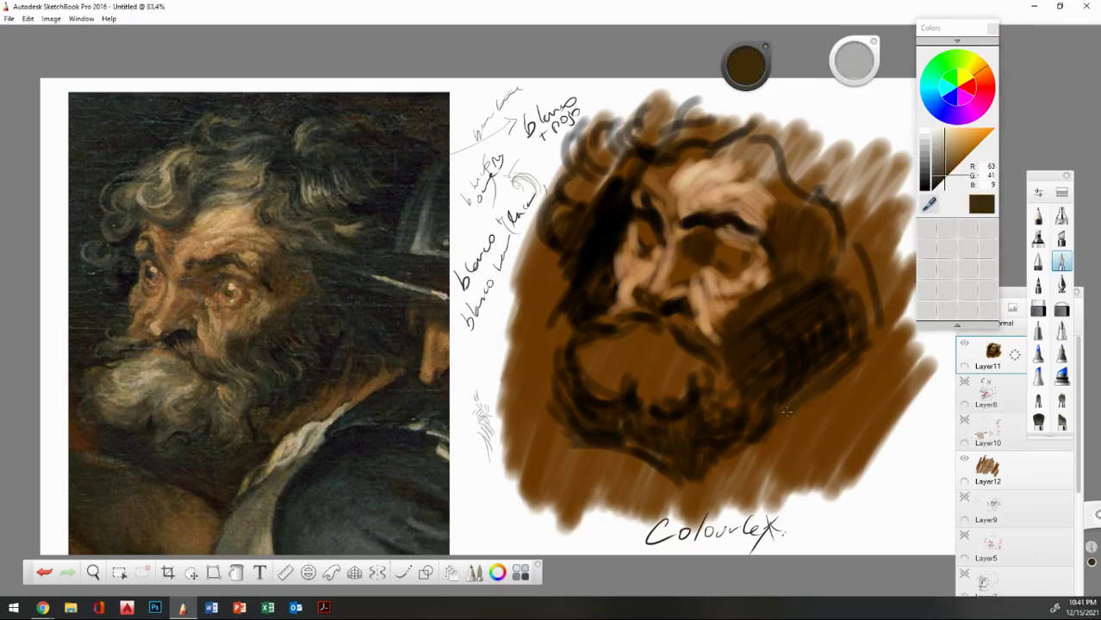
Paint the neck's lit edge beneath the beard with a darkened sampled skin tone, and soften it with brown (R 116, G 67, B 23).
left_click(928, 205)
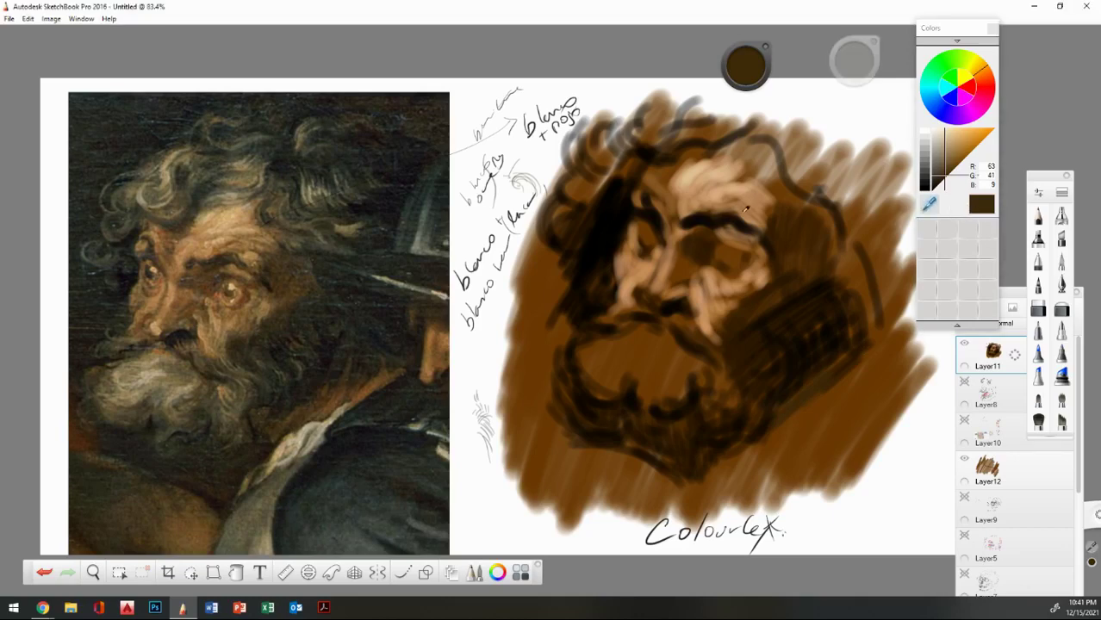
left_click(715, 306)
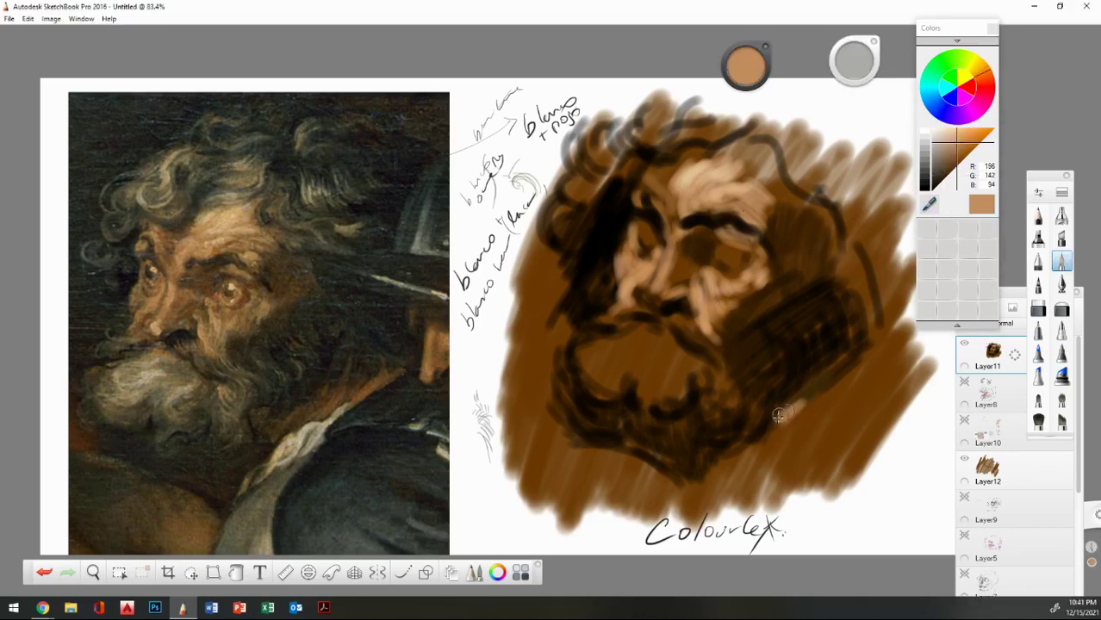
left_click_drag(956, 143, 952, 158)
mouse_move(794, 393)
left_mouse_down()
mouse_move(831, 360)
mouse_move(792, 412)
mouse_move(861, 349)
left_mouse_up()
left_click(948, 164)
left_click_drag(948, 164, 956, 173)
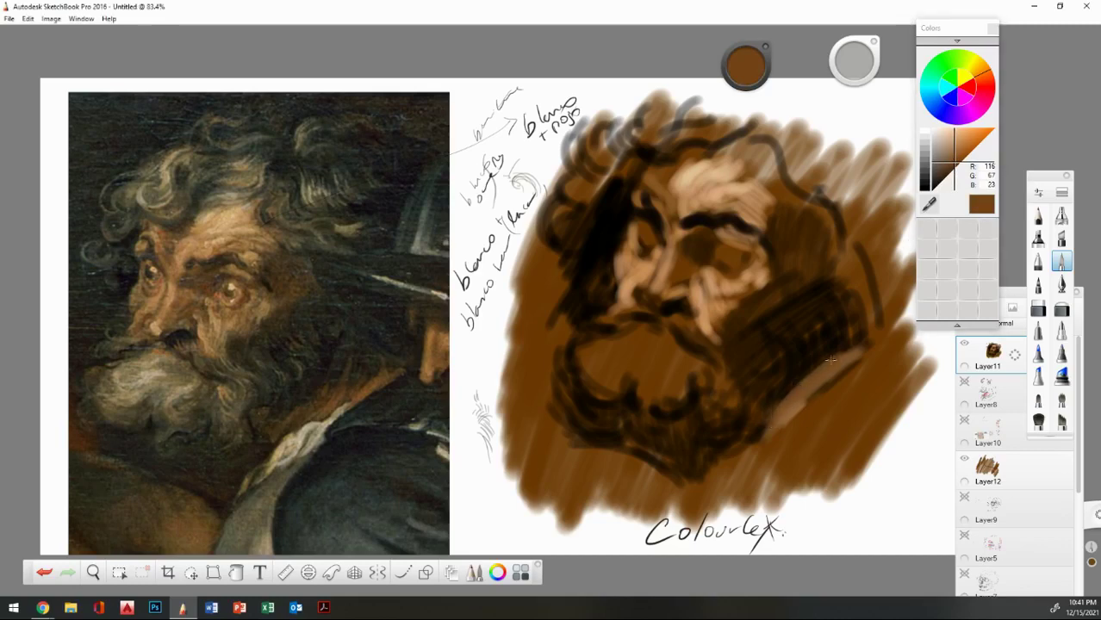
mouse_move(829, 360)
left_mouse_down()
mouse_move(759, 442)
mouse_move(822, 383)
left_mouse_up()
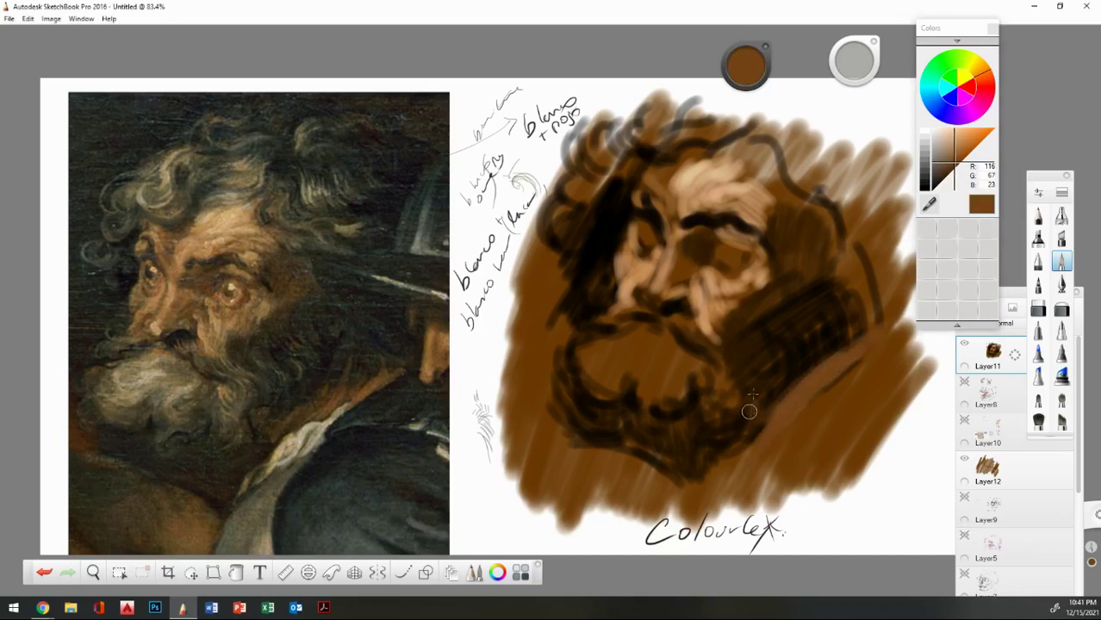
Paint the light shirt collar diagonally below the beard in a pale greyish beige (R 204, G 186, B 169).
left_click(939, 143)
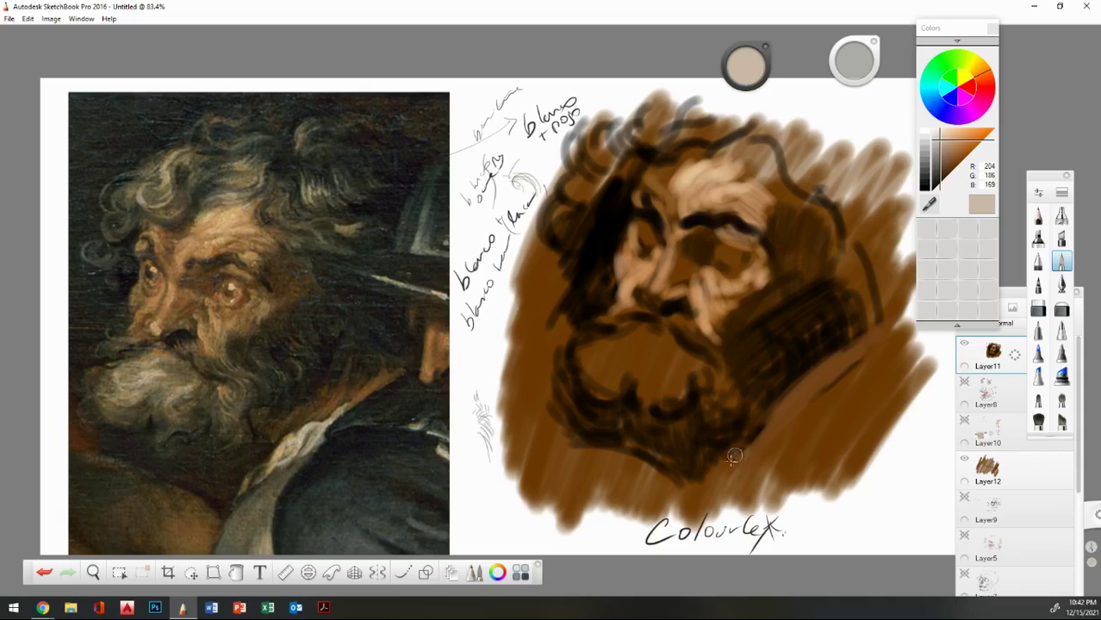
left_click_drag(746, 437, 720, 471)
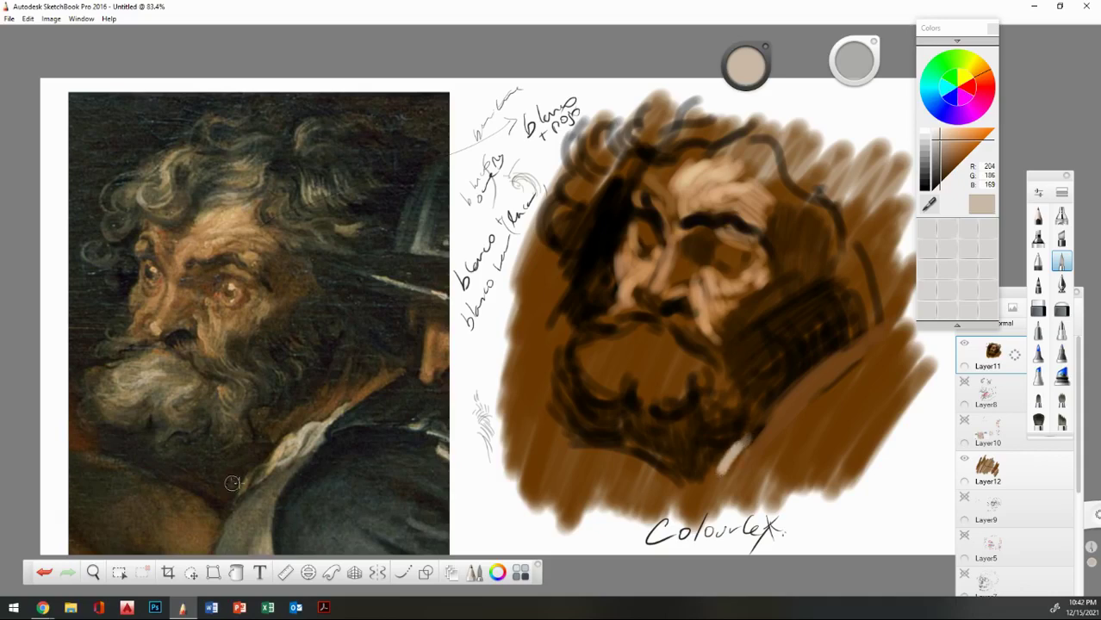
mouse_move(771, 427)
left_mouse_down()
mouse_move(741, 456)
mouse_move(765, 416)
mouse_move(775, 425)
mouse_move(752, 446)
mouse_move(827, 373)
mouse_move(783, 425)
mouse_move(779, 413)
mouse_move(757, 431)
mouse_move(776, 403)
mouse_move(729, 462)
mouse_move(740, 439)
mouse_move(678, 494)
left_mouse_up()
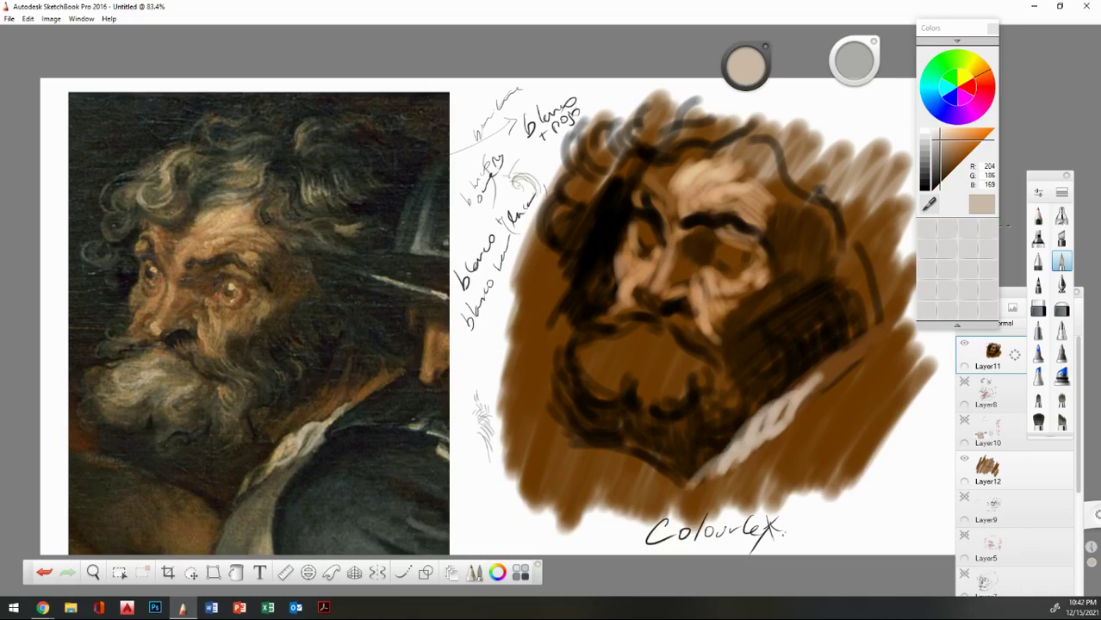
Paint the dark garment over the shoulder behind the light collar in dark grey (R 37, G 37, B 37).
left_click(932, 186)
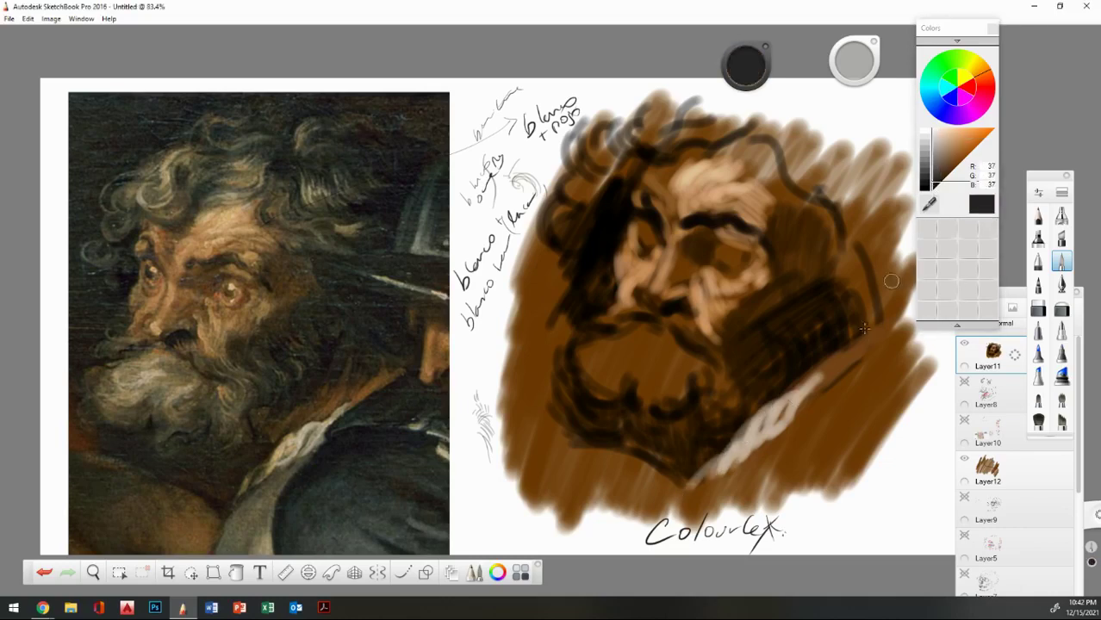
mouse_move(830, 417)
left_mouse_down()
mouse_move(873, 333)
mouse_move(829, 391)
mouse_move(896, 345)
mouse_move(906, 370)
left_mouse_up()
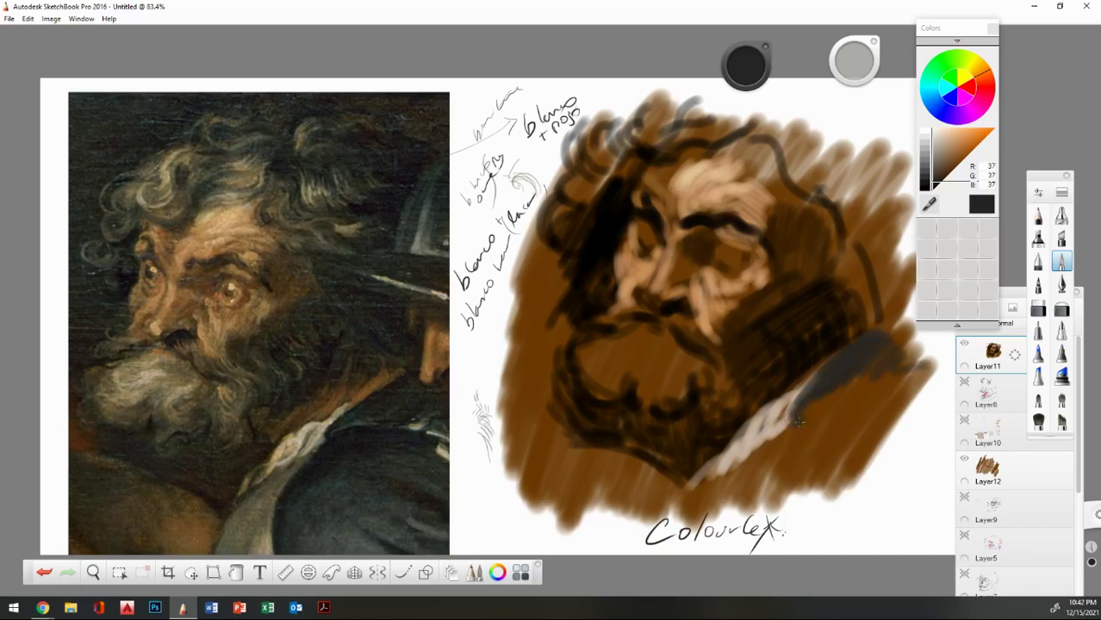
left_click_drag(797, 420, 753, 506)
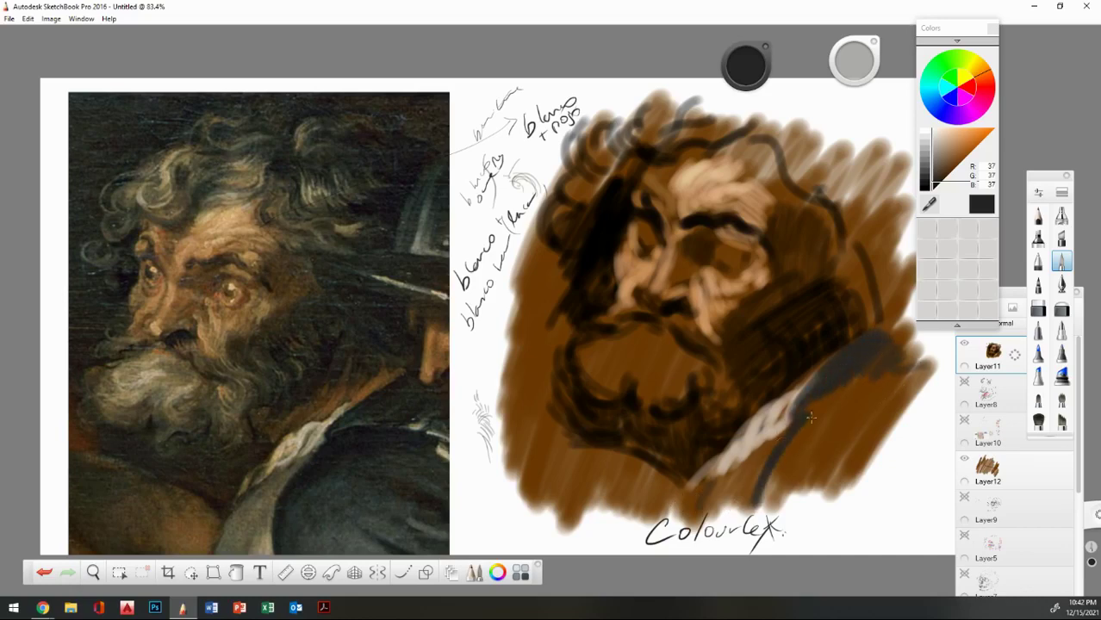
mouse_move(805, 412)
left_mouse_down()
mouse_move(862, 397)
mouse_move(818, 410)
mouse_move(767, 457)
mouse_move(849, 400)
mouse_move(783, 482)
mouse_move(900, 436)
left_mouse_up()
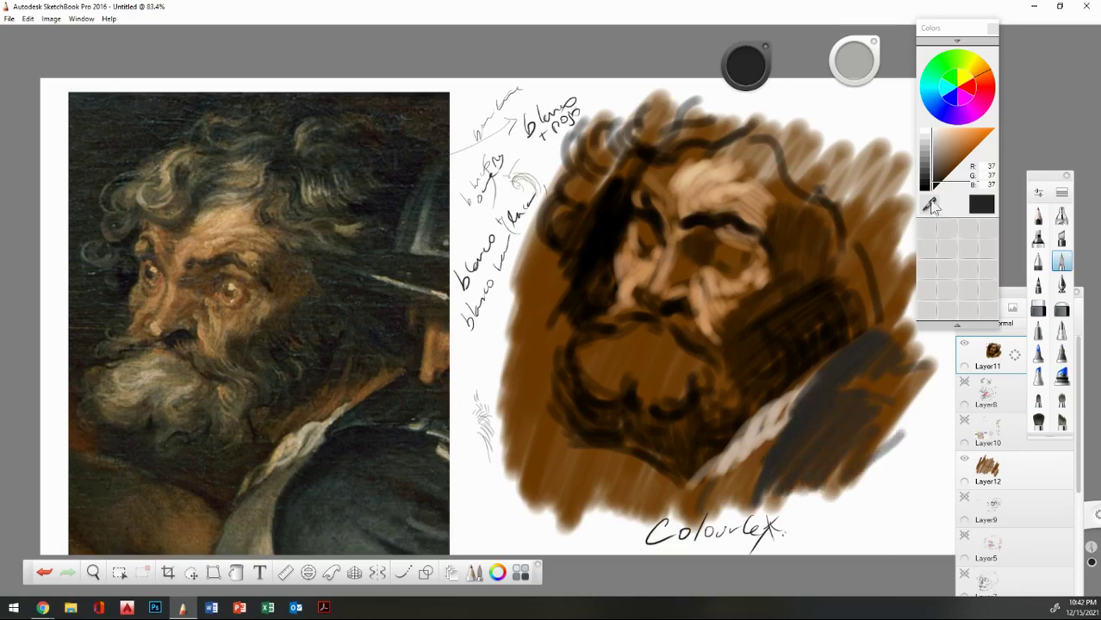
Darken the lower beard with a brownish black (R 39, G 33, B 28), and add beard curls in dark grey (R 63, G 59, B 56).
left_click(939, 178)
left_click_drag(942, 187, 930, 188)
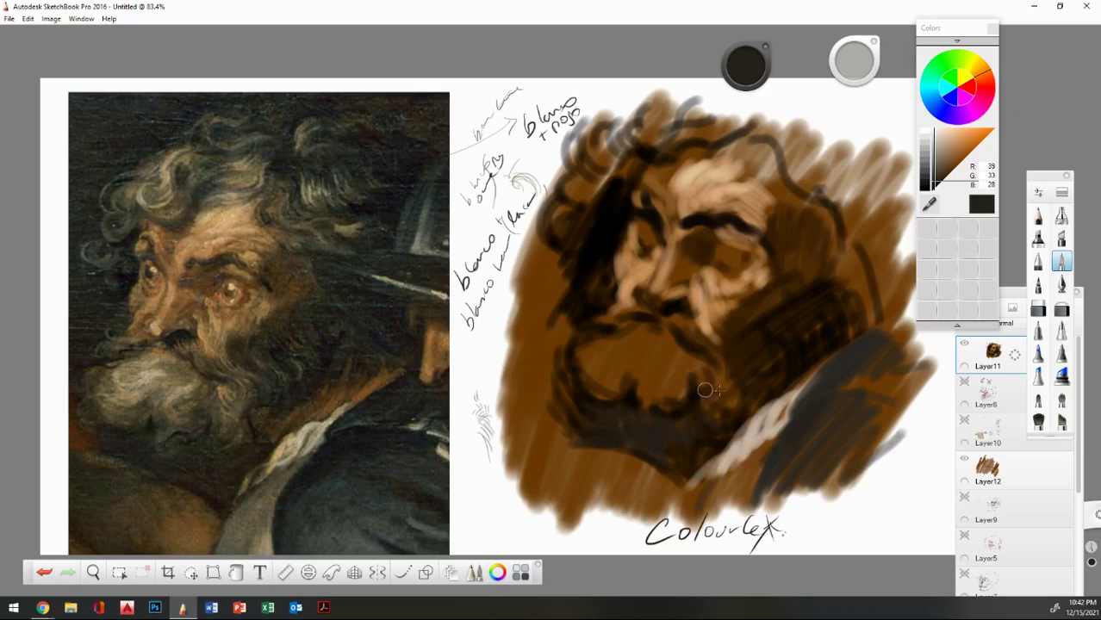
left_click_drag(935, 180, 936, 177)
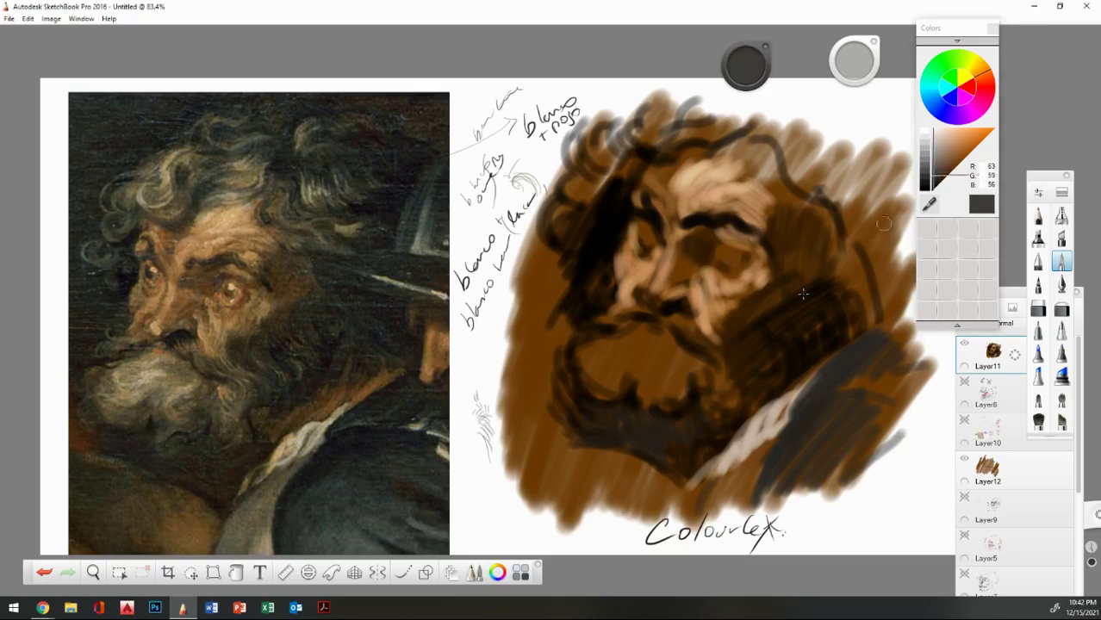
mouse_move(585, 345)
left_mouse_down()
mouse_move(580, 378)
mouse_move(568, 336)
left_mouse_up()
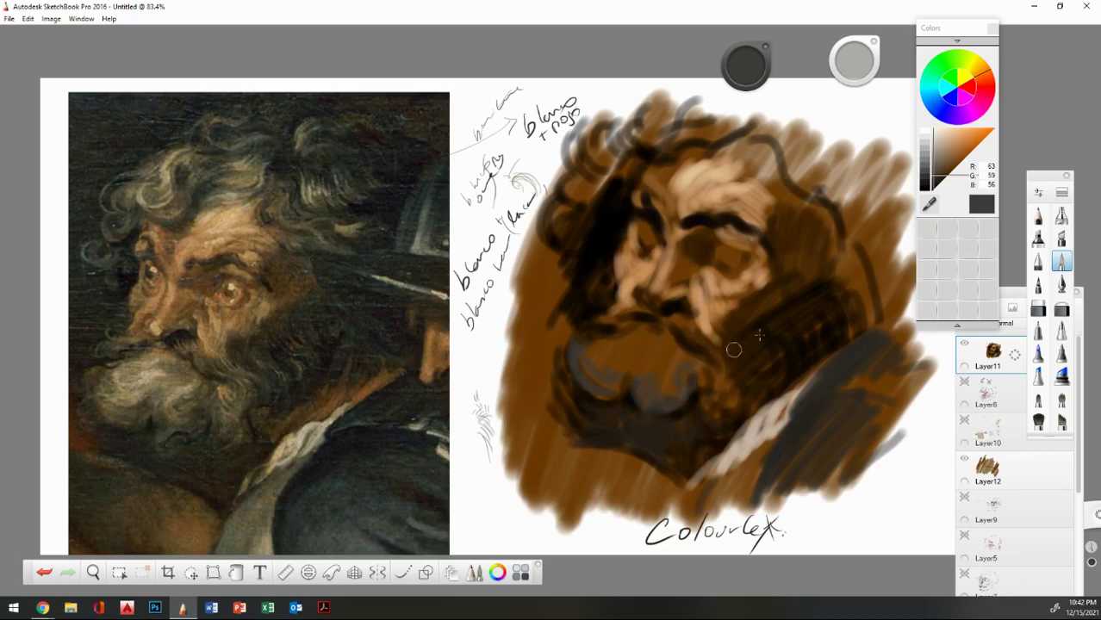
Mix a reddish dark brown (R 58, G 34, B 26) and tint the rounded curl at the middle of the beard.
left_click(937, 173)
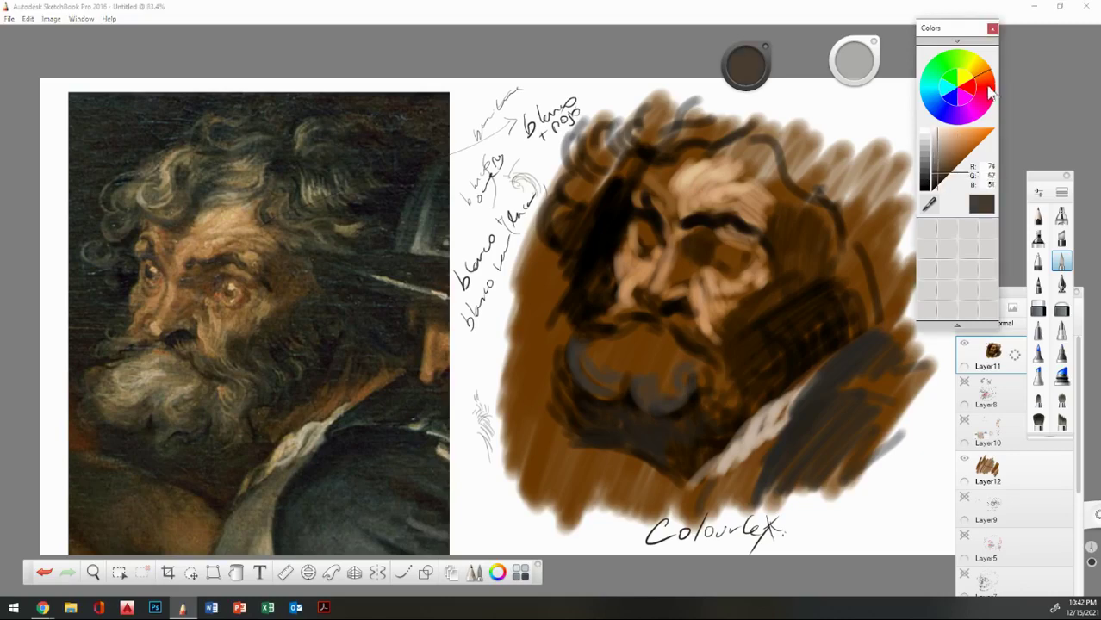
left_click_drag(991, 95, 991, 79)
left_click_drag(935, 176, 939, 176)
mouse_move(638, 408)
left_mouse_down()
mouse_move(635, 396)
mouse_move(659, 405)
left_mouse_up()
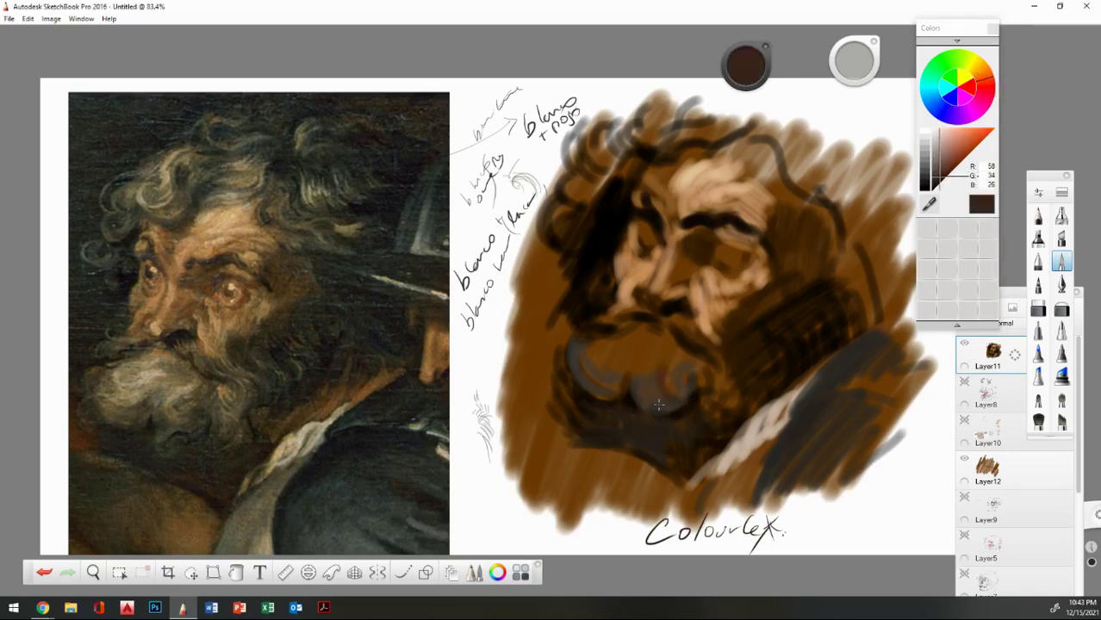
Mix a greyish brown (R 51, G 44, B 37) and build up the beard, moustache, side whiskers and hair at the temple.
left_click_drag(945, 181, 934, 179)
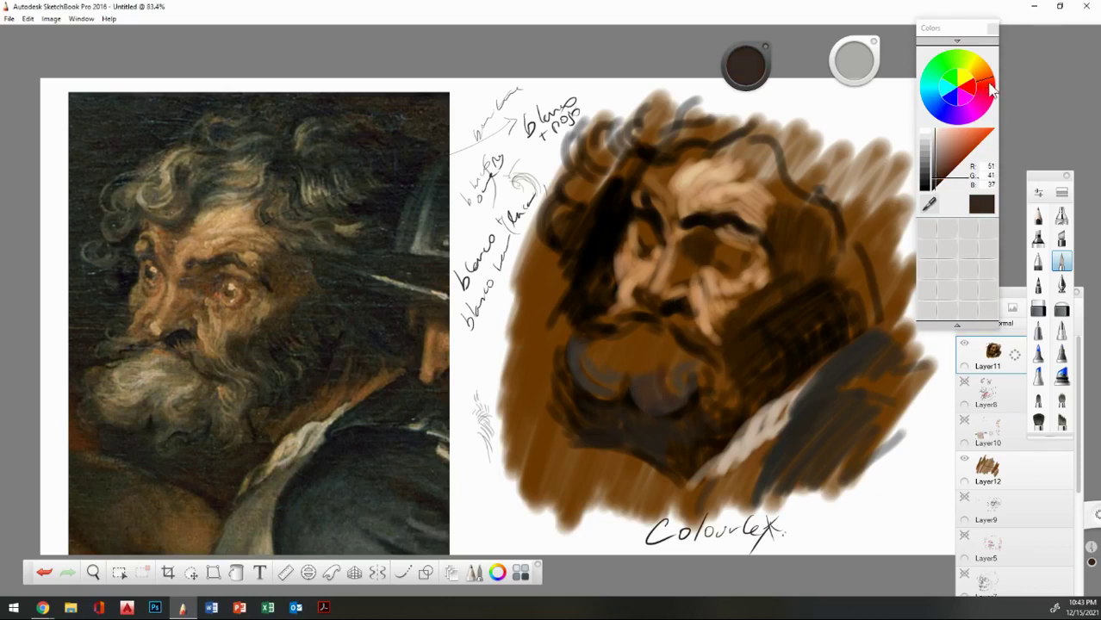
left_click_drag(993, 89, 995, 85)
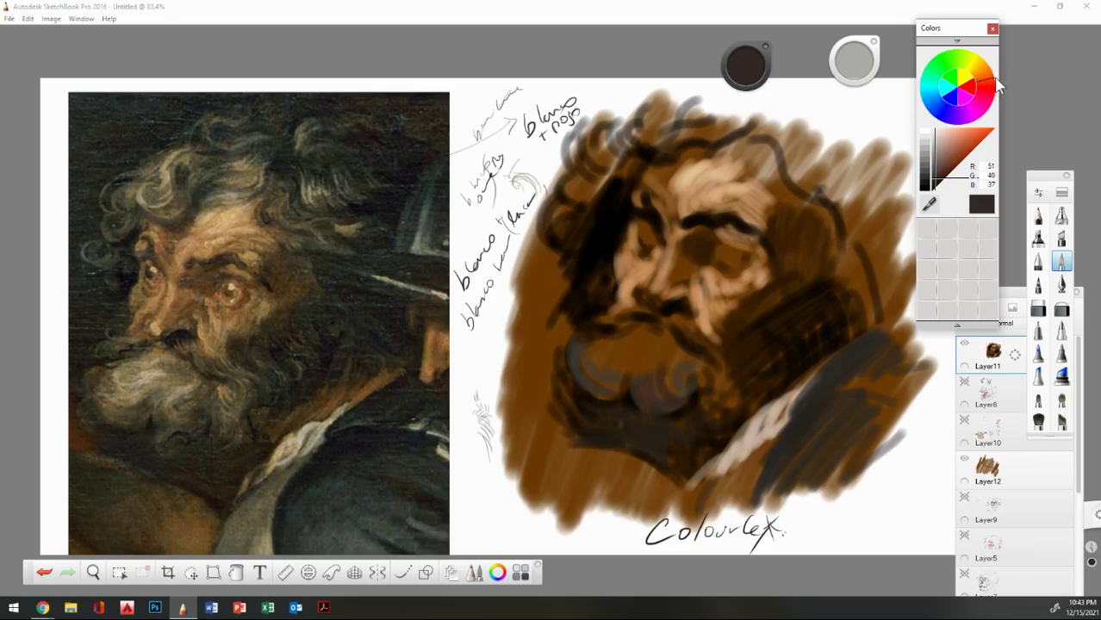
left_click_drag(997, 84, 993, 78)
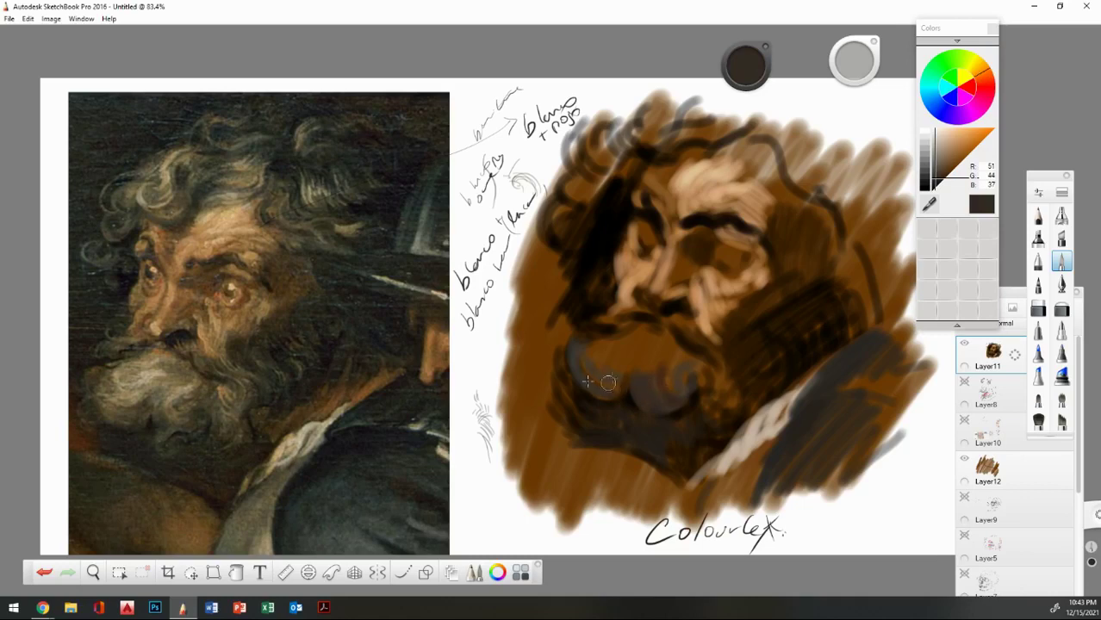
left_click_drag(586, 381, 656, 349)
mouse_move(704, 353)
left_mouse_down()
mouse_move(699, 340)
mouse_move(713, 353)
mouse_move(708, 366)
left_mouse_up()
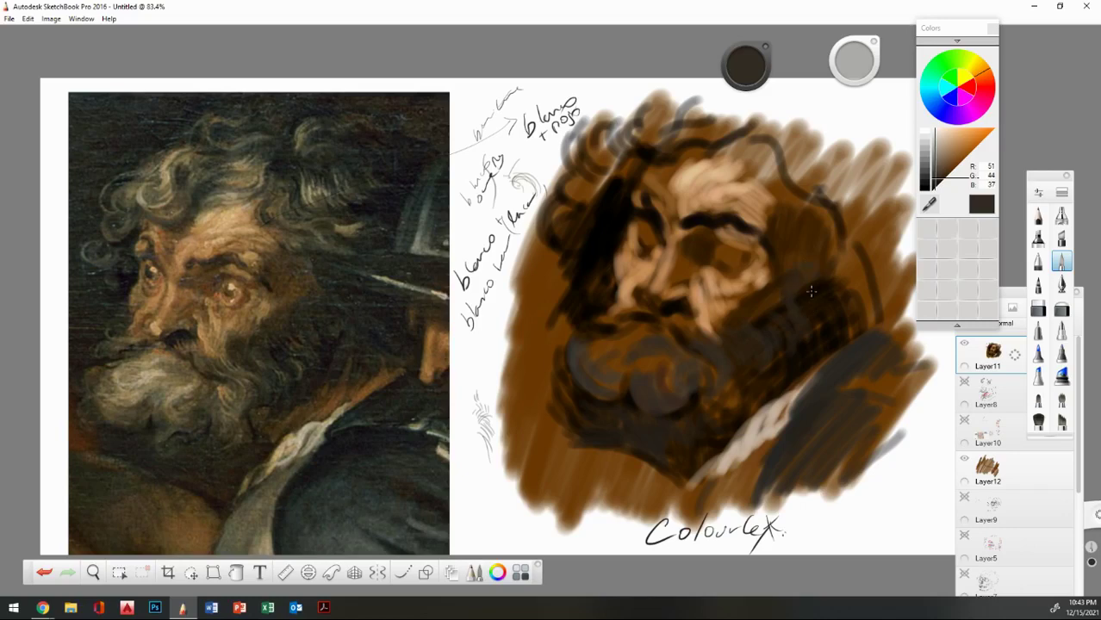
mouse_move(763, 178)
left_mouse_down()
mouse_move(787, 213)
mouse_move(798, 211)
mouse_move(793, 199)
mouse_move(831, 205)
mouse_move(766, 176)
mouse_move(753, 147)
mouse_move(780, 177)
left_mouse_up()
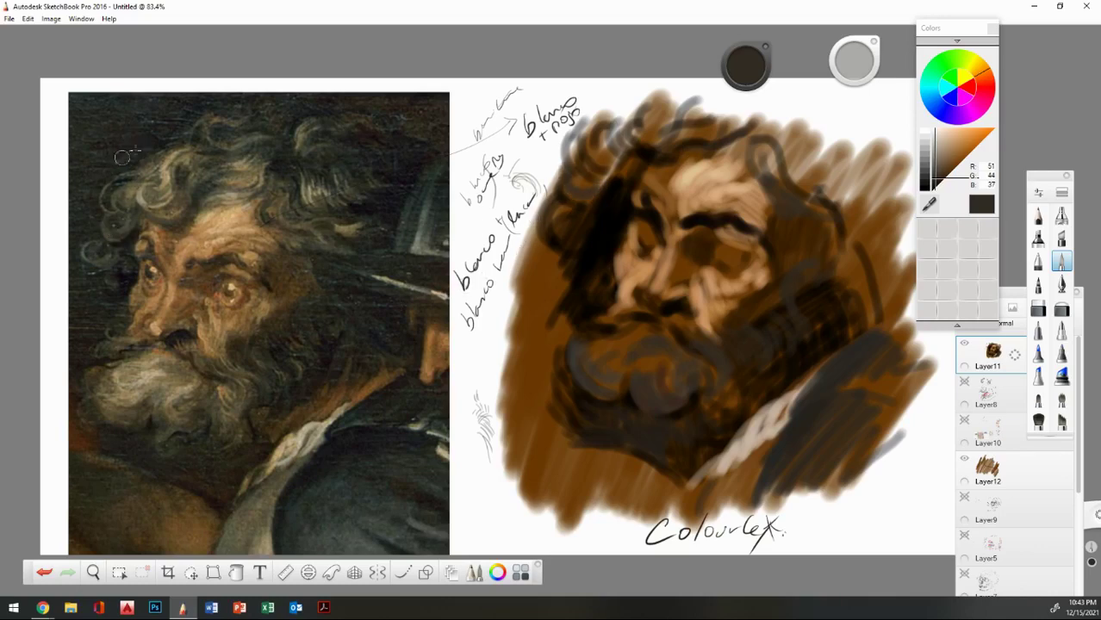
Block in the background in front of the face with neutral grey (R 51, G 51, B 51), then a darker grey (R 26, G 26, B 26).
left_click(929, 183)
mouse_move(572, 288)
left_mouse_down()
mouse_move(539, 317)
mouse_move(524, 284)
left_mouse_up()
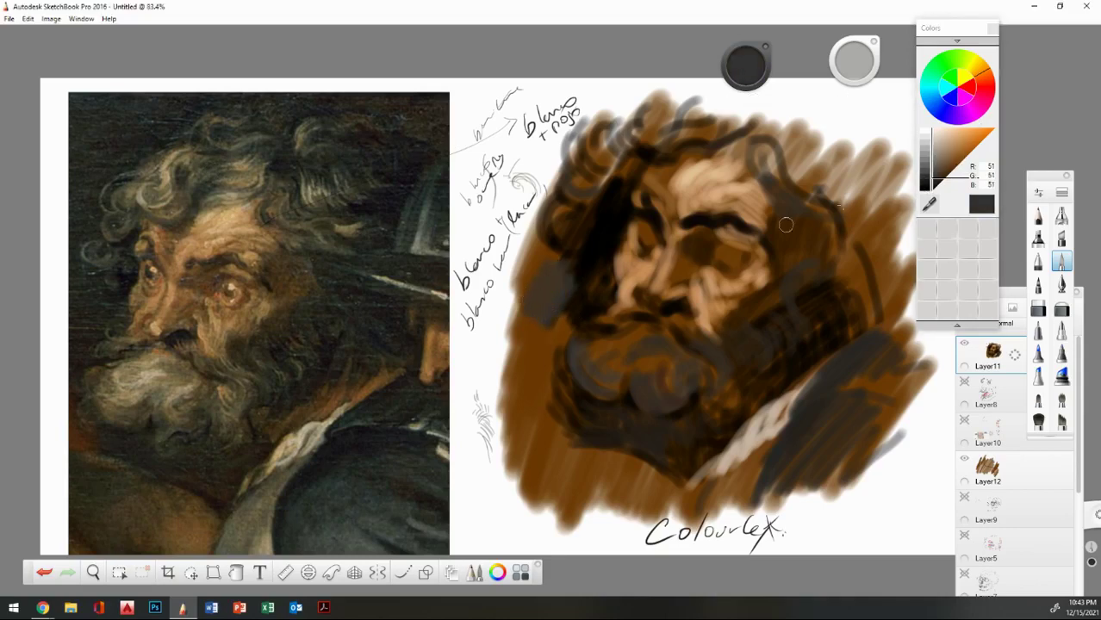
left_click(933, 186)
left_click(926, 184)
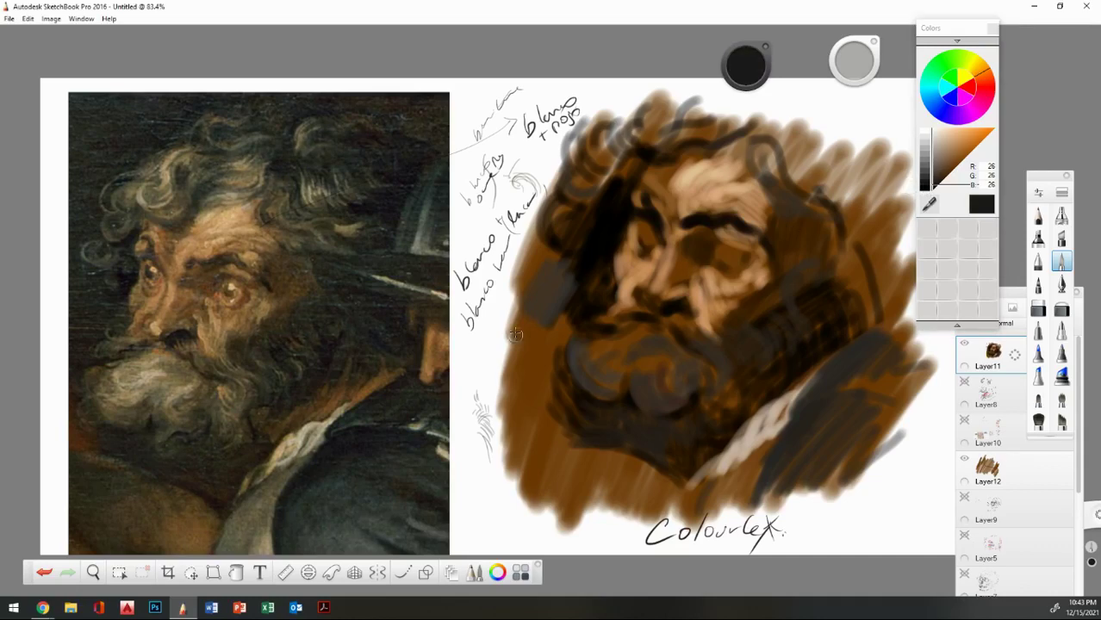
mouse_move(528, 324)
left_mouse_down()
mouse_move(554, 321)
mouse_move(549, 359)
mouse_move(566, 285)
mouse_move(534, 322)
mouse_move(531, 301)
mouse_move(570, 221)
mouse_move(533, 252)
left_mouse_up()
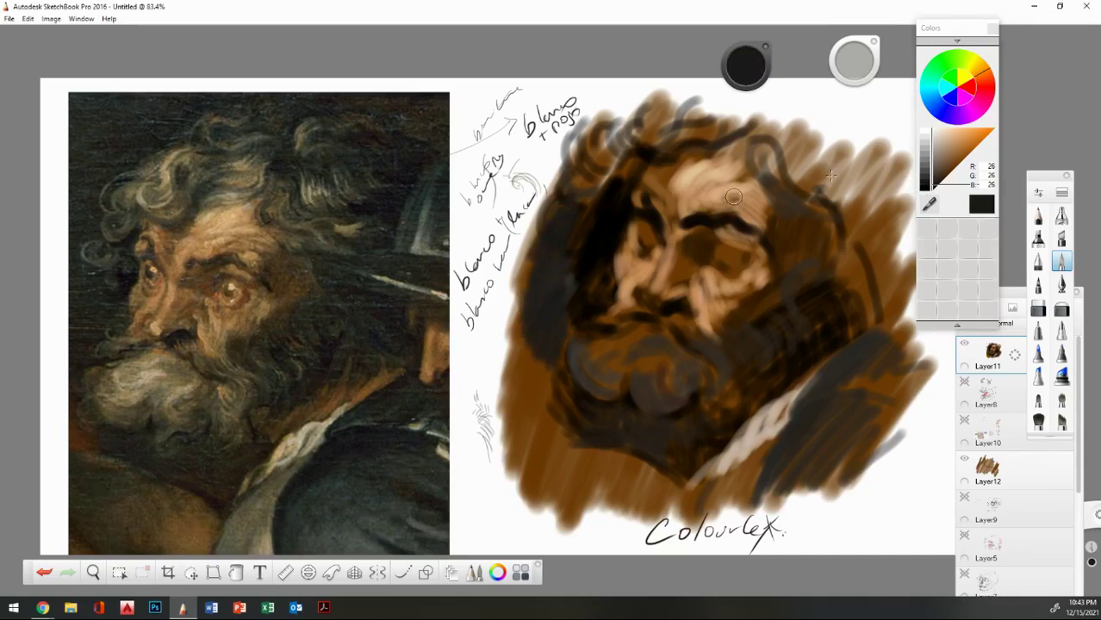
Cover the background in front of the face with pure black, from above the hair down to the beard.
left_click(926, 188)
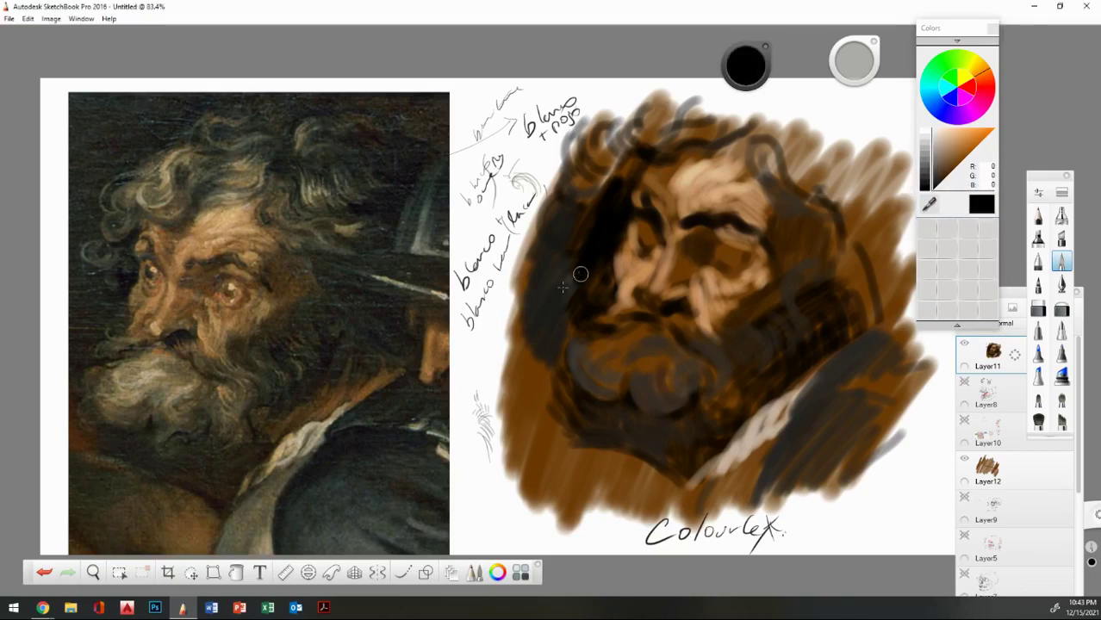
mouse_move(562, 286)
left_mouse_down()
mouse_move(538, 323)
mouse_move(571, 223)
mouse_move(544, 253)
mouse_move(581, 182)
mouse_move(570, 250)
mouse_move(598, 222)
mouse_move(581, 283)
mouse_move(601, 257)
mouse_move(595, 308)
mouse_move(575, 283)
mouse_move(583, 292)
mouse_move(562, 348)
mouse_move(574, 328)
mouse_move(540, 384)
mouse_move(558, 298)
mouse_move(523, 346)
mouse_move(499, 336)
left_mouse_up()
mouse_move(653, 174)
left_mouse_down()
mouse_move(628, 164)
mouse_move(621, 189)
mouse_move(631, 173)
mouse_move(576, 207)
mouse_move(576, 177)
mouse_move(546, 205)
mouse_move(556, 161)
mouse_move(625, 91)
mouse_move(614, 134)
mouse_move(651, 80)
mouse_move(556, 163)
mouse_move(610, 116)
mouse_move(585, 163)
mouse_move(566, 246)
left_mouse_up()
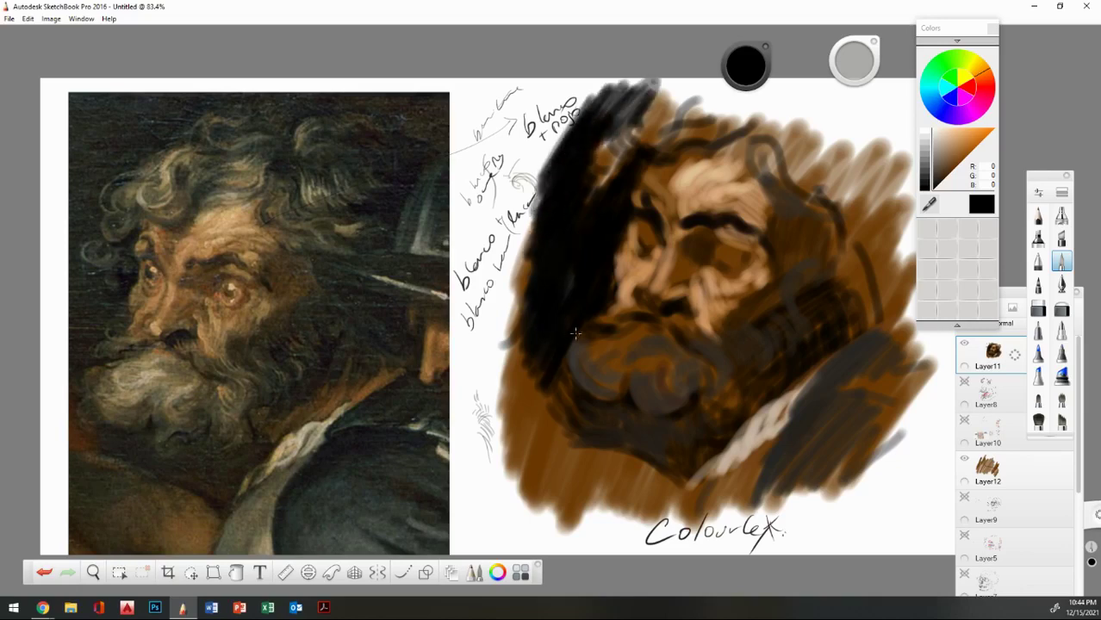
mouse_move(575, 333)
left_mouse_down()
mouse_move(526, 398)
mouse_move(526, 344)
mouse_move(553, 345)
mouse_move(528, 409)
mouse_move(584, 401)
left_mouse_up()
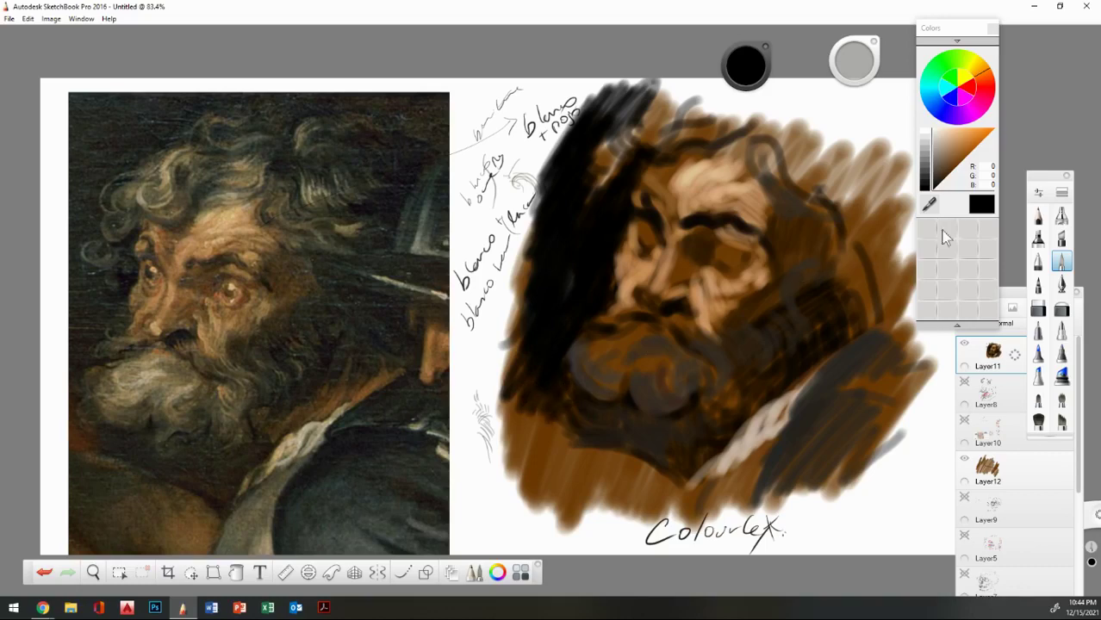
Extend the beard's front edge over the black with mid grey (R 102, G 102, B 102) and dark grey curls (R 49, G 45, B 42).
left_click(925, 170)
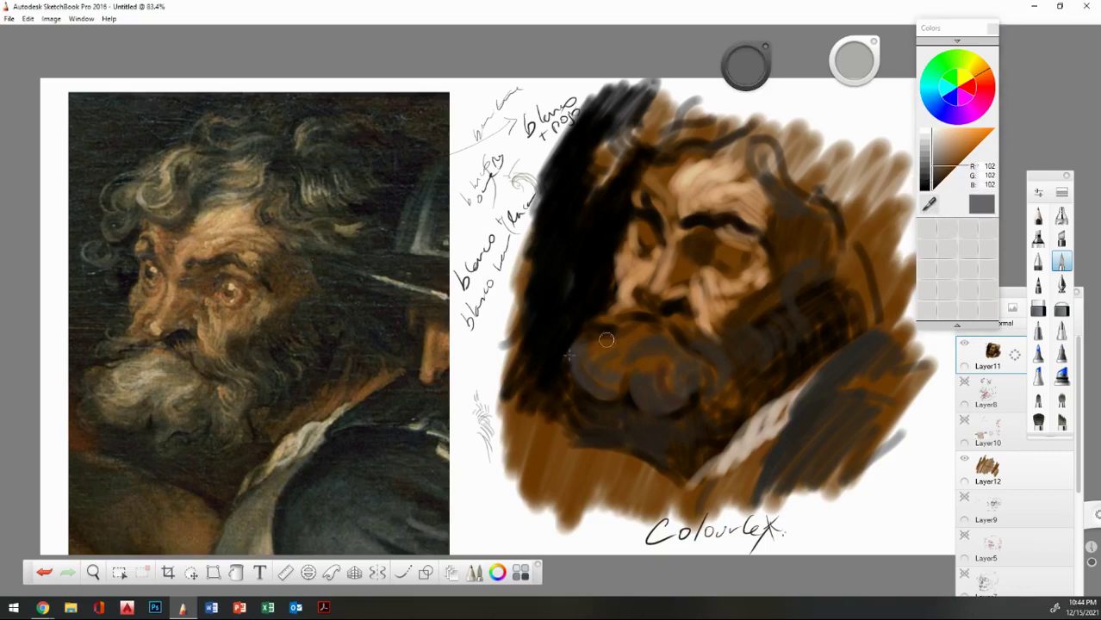
mouse_move(607, 340)
left_mouse_down()
mouse_move(570, 352)
mouse_move(575, 343)
mouse_move(570, 355)
left_mouse_up()
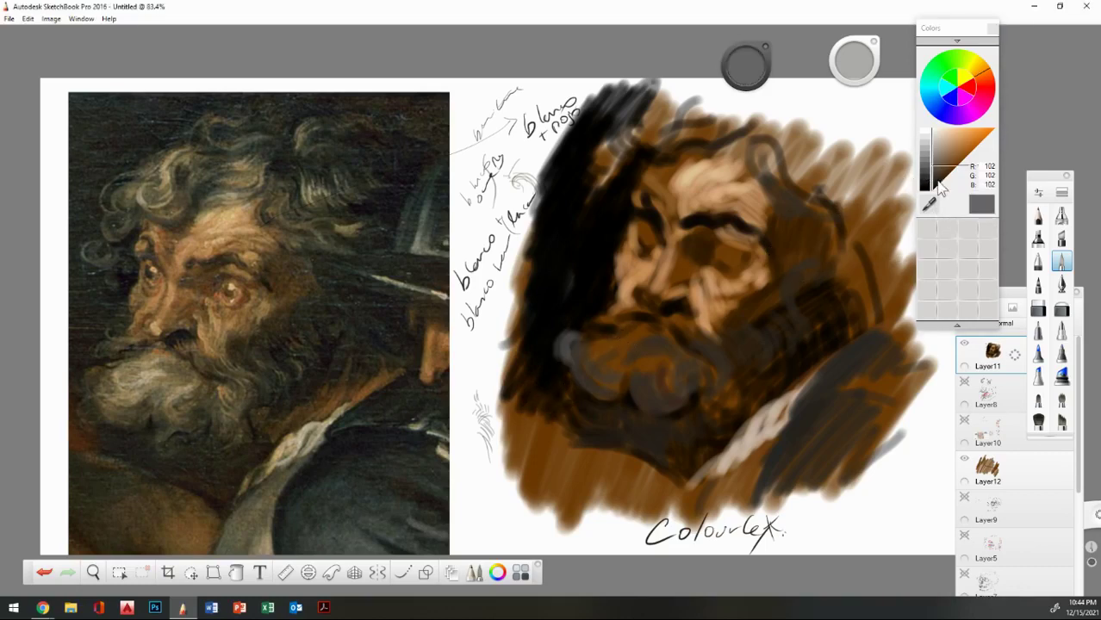
left_click(939, 182)
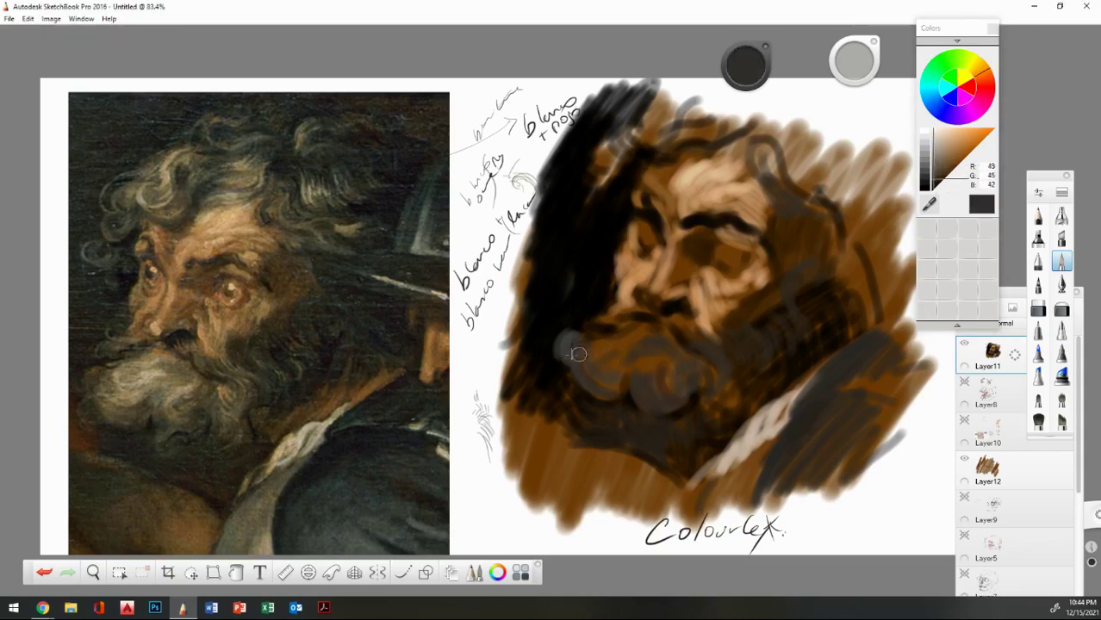
mouse_move(578, 354)
left_mouse_down()
mouse_move(568, 353)
mouse_move(563, 390)
left_mouse_up()
mouse_move(583, 332)
left_mouse_down()
mouse_move(614, 303)
mouse_move(604, 306)
left_mouse_up()
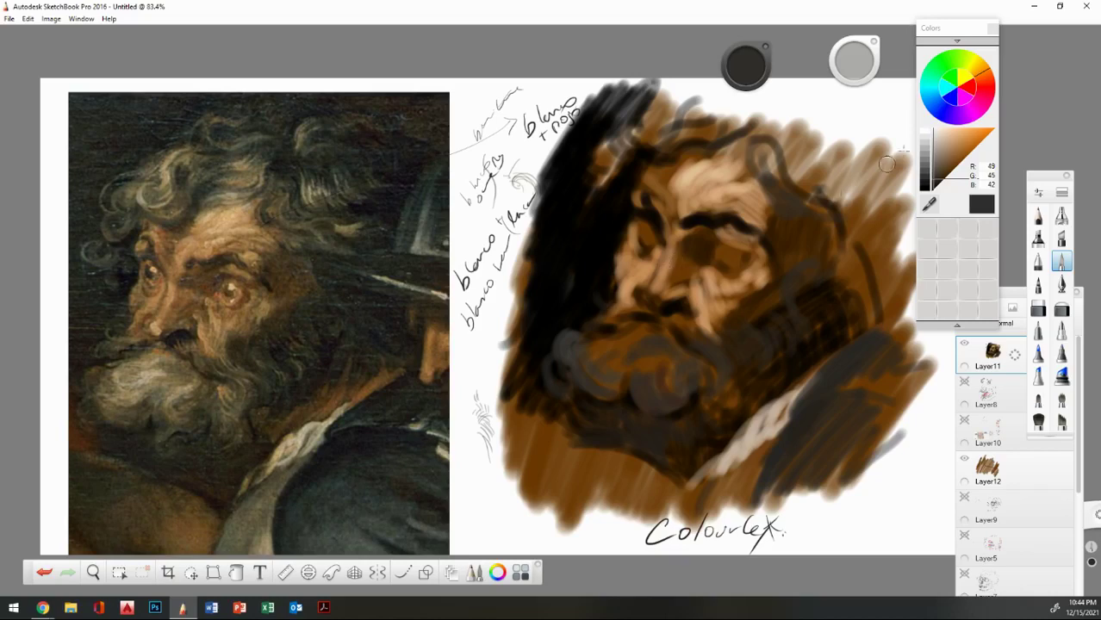
Set the paintbrush size to 10.4 and the paint opacity to 42%.
left_click_drag(854, 60, 768, 95)
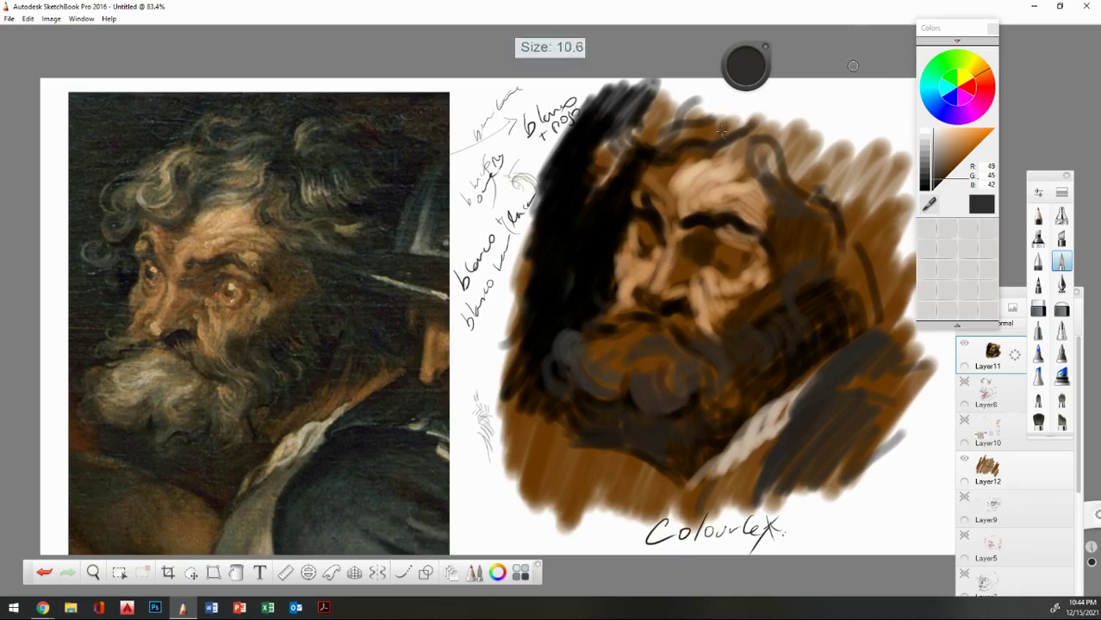
left_click_drag(722, 131, 720, 132)
mouse_move(1004, 294)
left_mouse_down()
mouse_move(1019, 295)
mouse_move(1016, 277)
left_mouse_up()
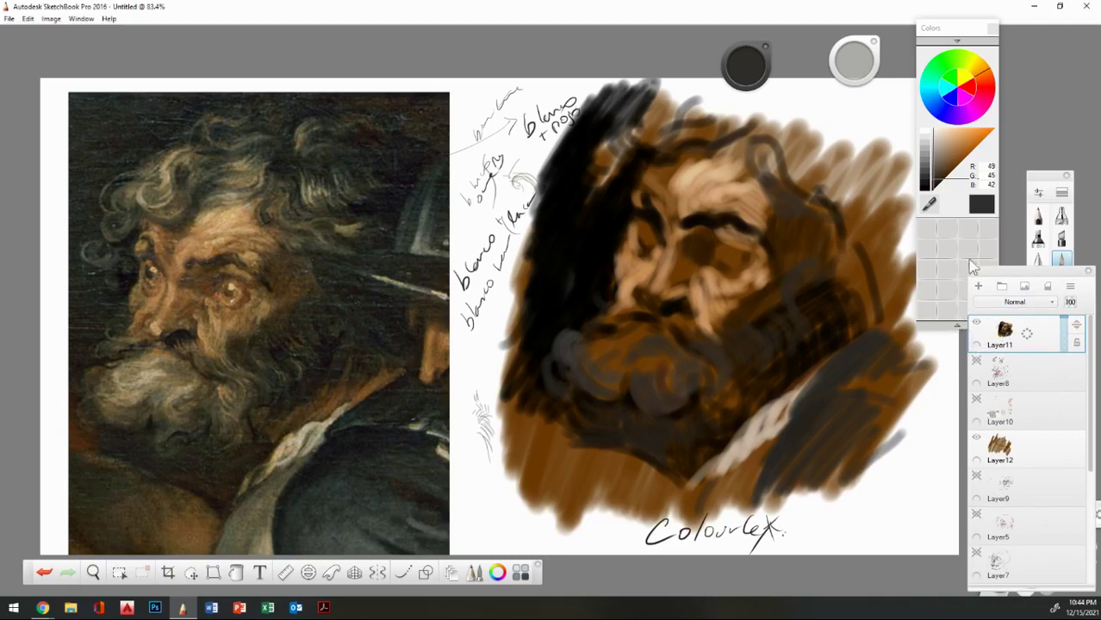
left_click(1043, 196)
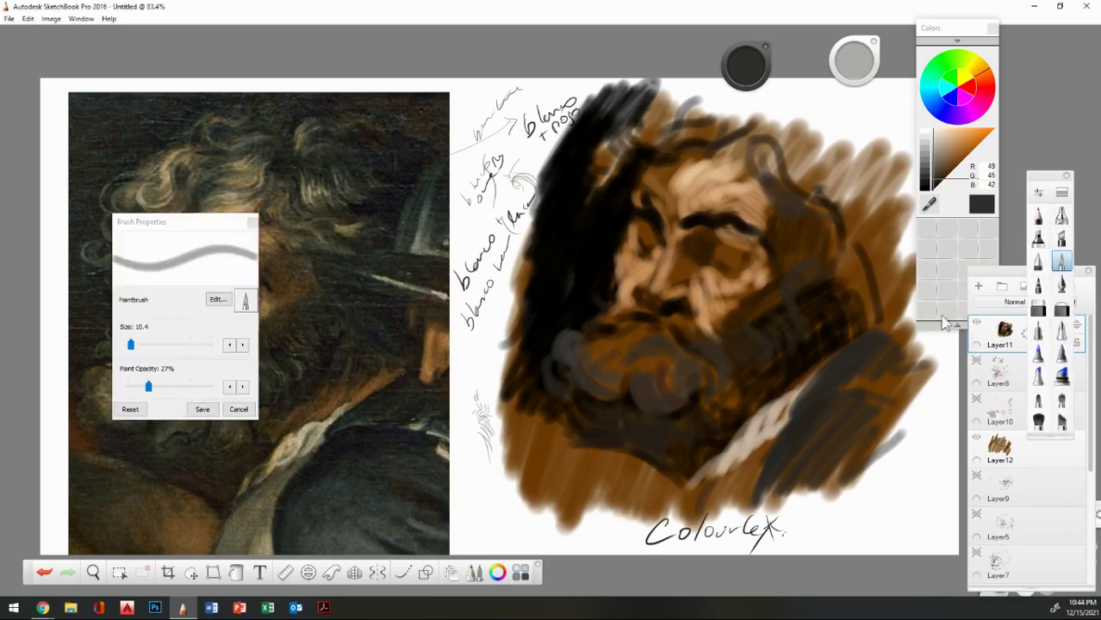
left_click_drag(149, 385, 164, 388)
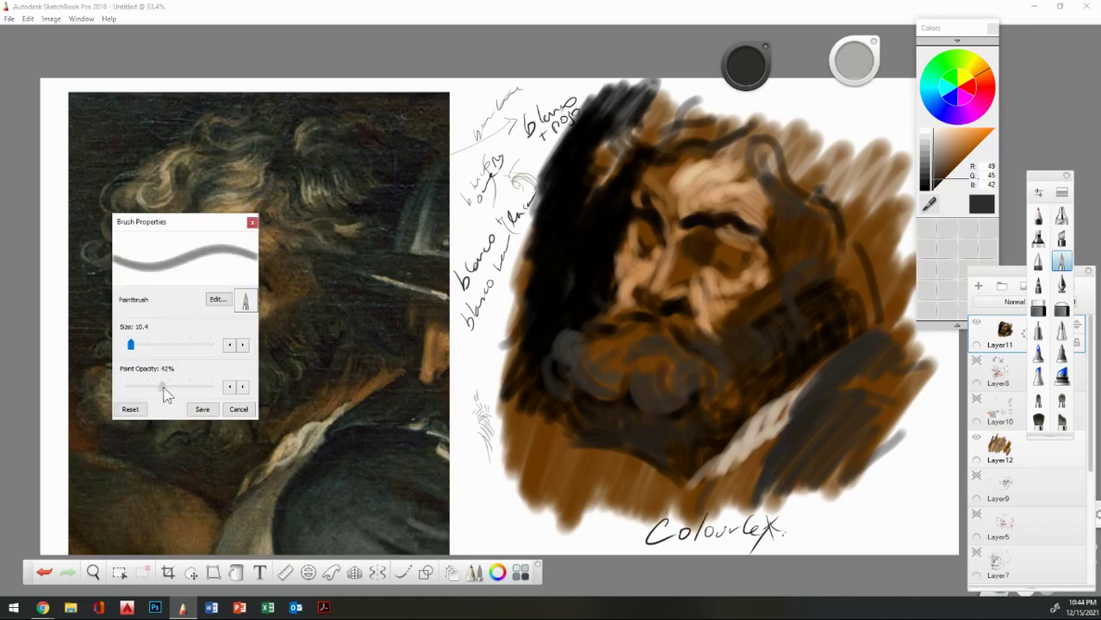
left_click(252, 223)
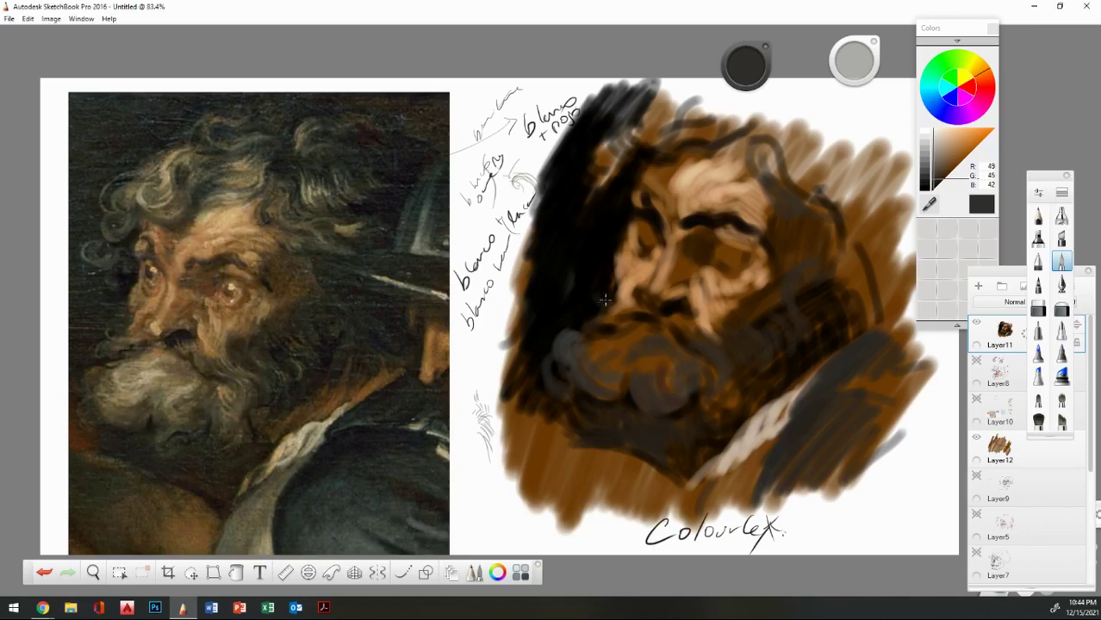
Draw dark grey curls all over the beard and moustache, and small curls down the black area in front of the face.
left_click_drag(574, 291, 625, 312)
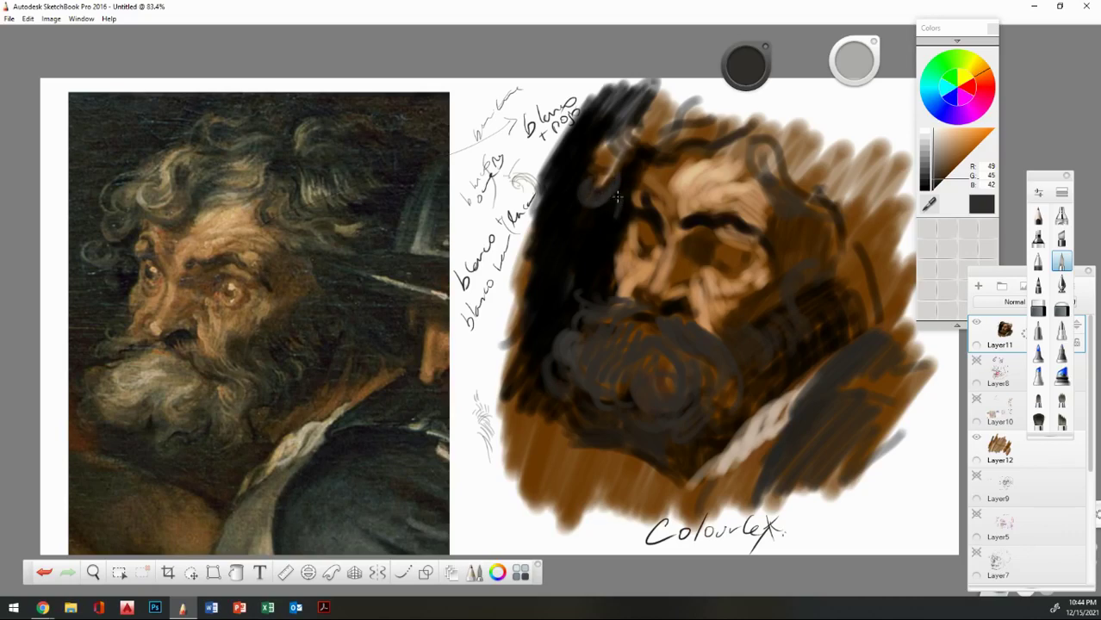
left_click_drag(618, 197, 571, 231)
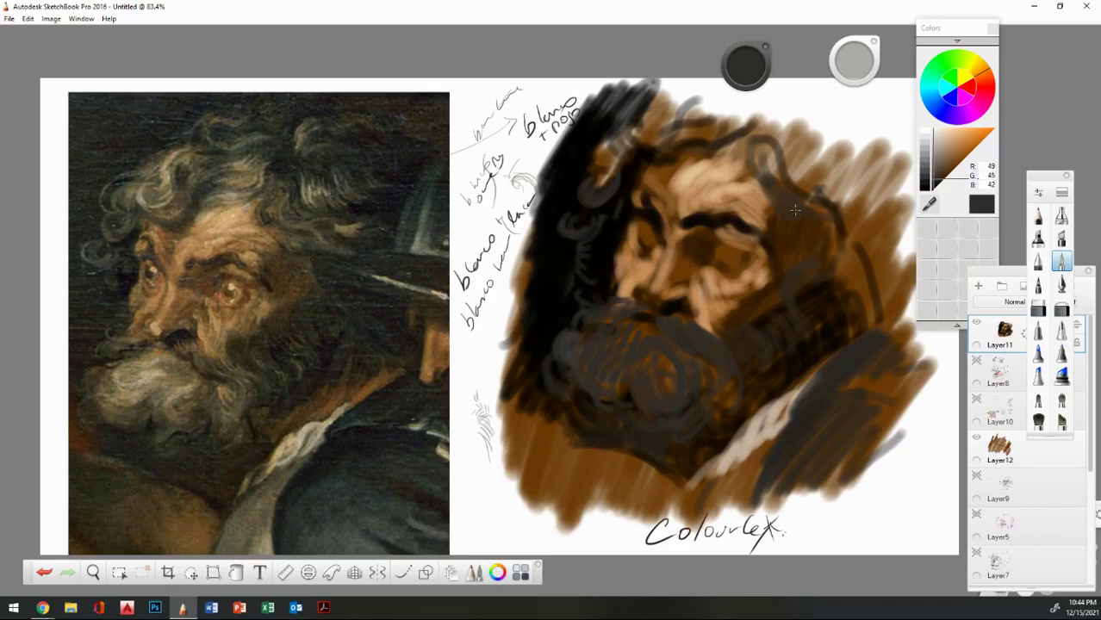
Draw wavy dark grey locks of hair sweeping from the temple towards the back of the head.
left_click_drag(766, 150, 877, 202)
mouse_move(786, 169)
left_mouse_down()
mouse_move(865, 192)
mouse_move(858, 210)
left_mouse_up()
left_click_drag(776, 148, 820, 172)
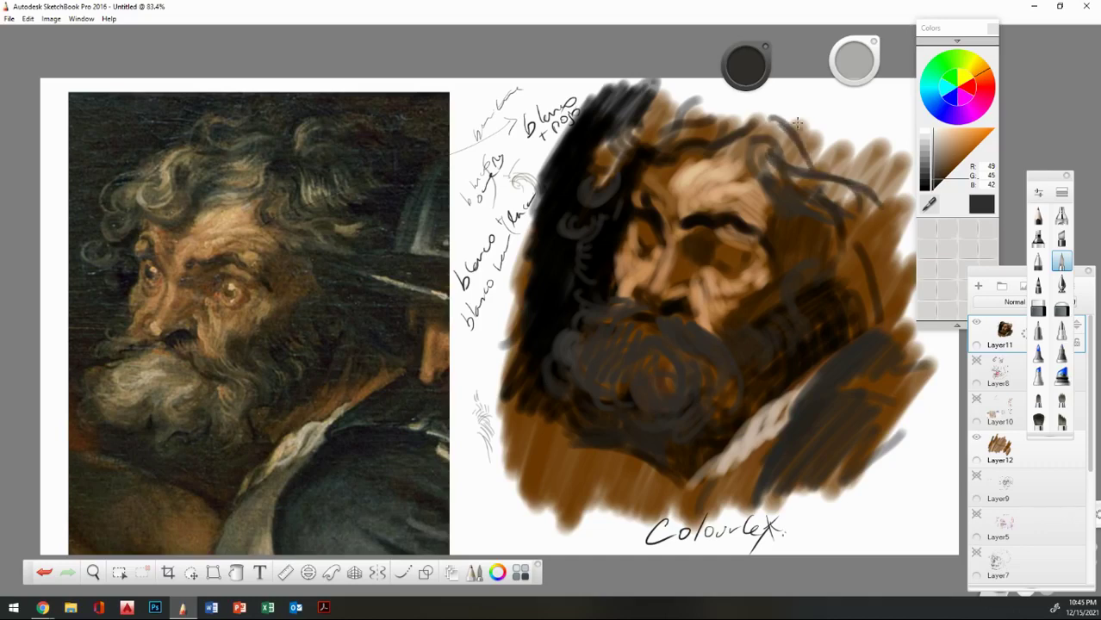
mouse_move(792, 119)
left_mouse_down()
mouse_move(840, 176)
mouse_move(858, 157)
left_mouse_up()
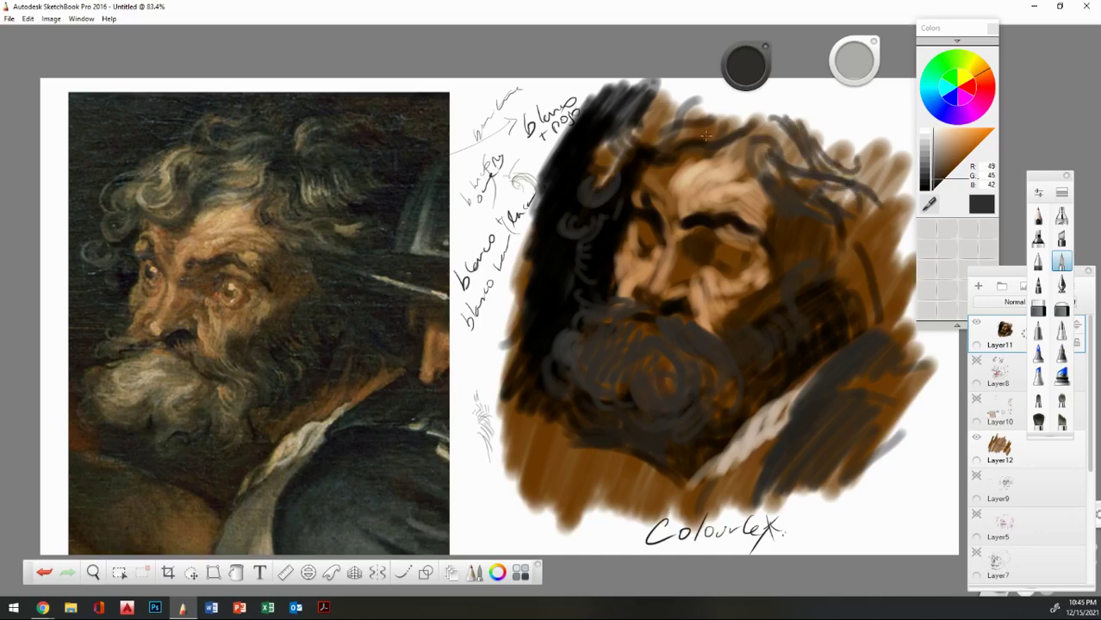
Draw curved dark grey locks of hair over the crown and along the front of the hairline.
mouse_move(680, 142)
left_mouse_down()
mouse_move(709, 143)
mouse_move(747, 104)
mouse_move(675, 140)
left_mouse_up()
left_click_drag(734, 91, 680, 149)
mouse_move(696, 82)
left_mouse_down()
mouse_move(652, 139)
mouse_move(609, 152)
left_mouse_up()
mouse_move(674, 84)
left_mouse_down()
mouse_move(642, 146)
mouse_move(632, 140)
mouse_move(600, 183)
left_mouse_up()
mouse_move(601, 143)
left_mouse_down()
mouse_move(589, 176)
mouse_move(574, 177)
left_mouse_up()
left_click_drag(571, 145, 562, 178)
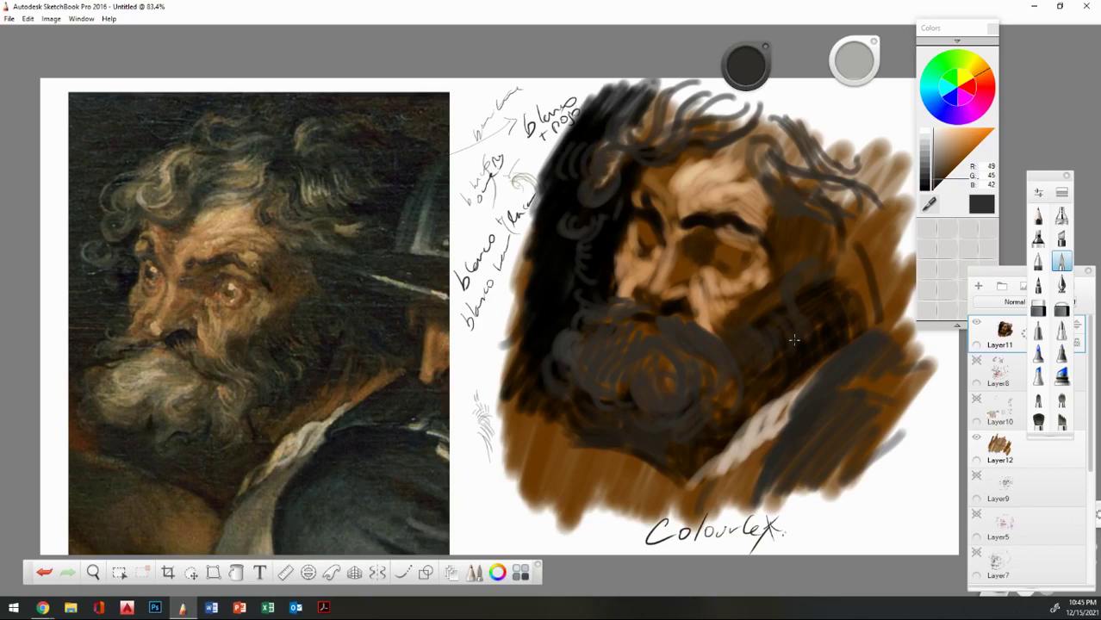
Paint curved olive-grey locks, RGB 97, 92, 79, over the middle of the beard and along its front and cheek side.
left_click(935, 177)
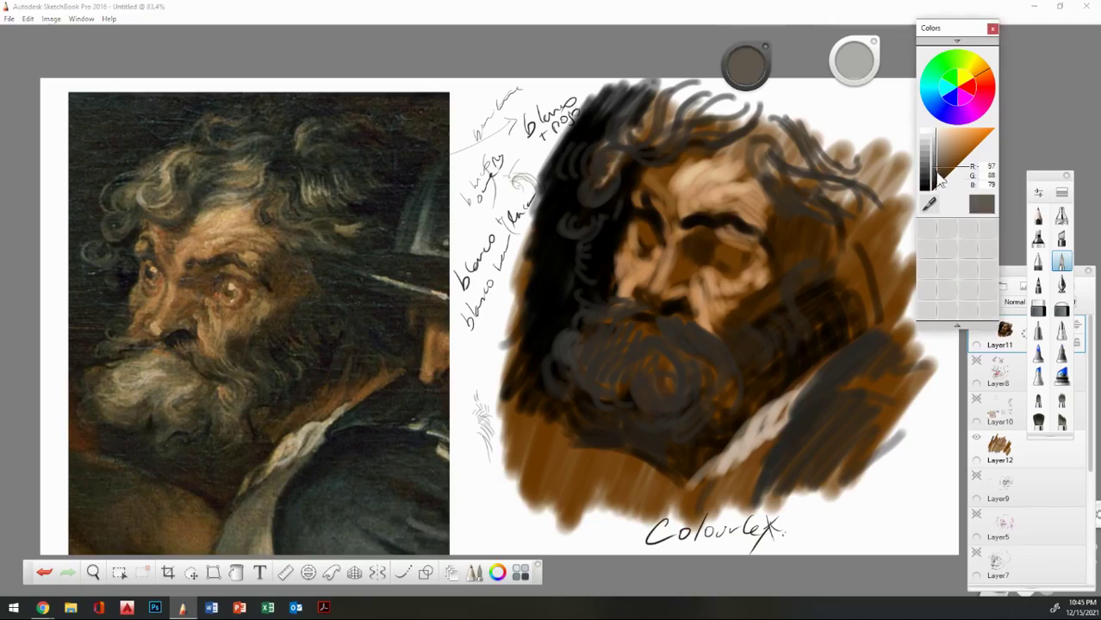
left_click_drag(985, 69, 981, 64)
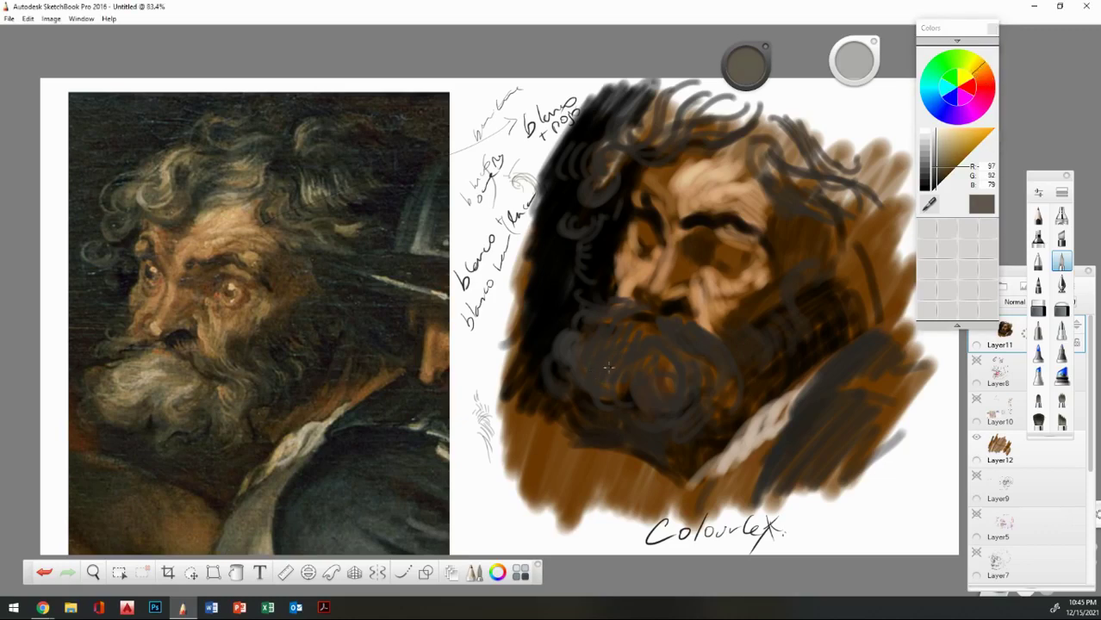
mouse_move(581, 358)
left_mouse_down()
mouse_move(615, 386)
mouse_move(585, 362)
mouse_move(623, 358)
mouse_move(620, 371)
mouse_move(583, 347)
mouse_move(635, 364)
mouse_move(638, 336)
mouse_move(616, 336)
mouse_move(647, 346)
mouse_move(652, 379)
mouse_move(654, 349)
mouse_move(644, 376)
mouse_move(654, 366)
mouse_move(657, 404)
mouse_move(659, 369)
mouse_move(671, 398)
mouse_move(652, 366)
mouse_move(668, 381)
mouse_move(614, 376)
mouse_move(633, 336)
left_mouse_up()
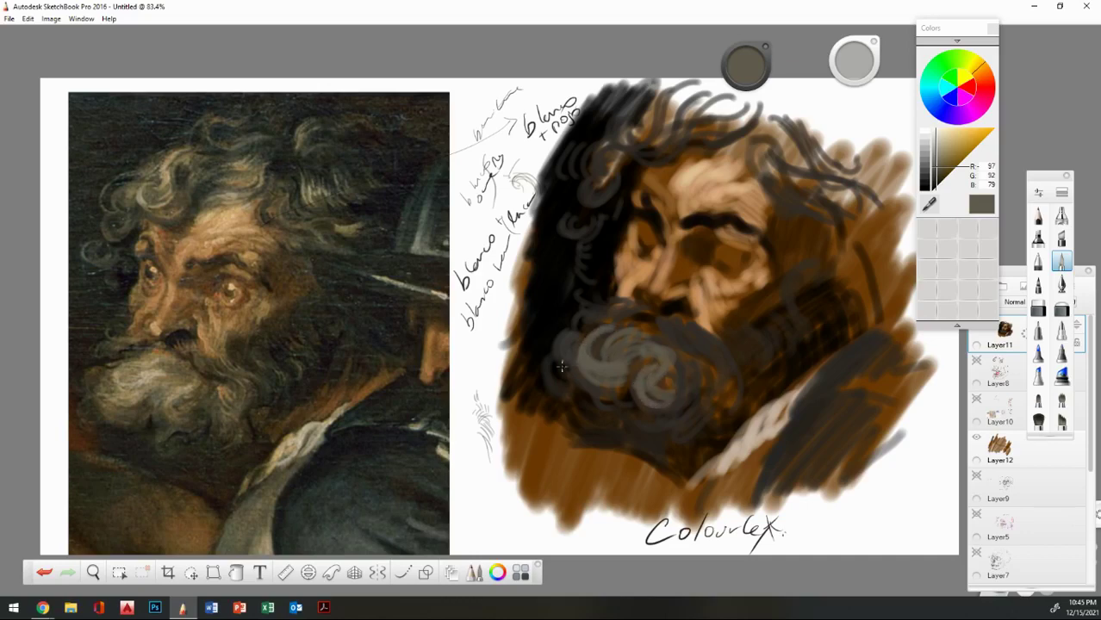
mouse_move(561, 367)
left_mouse_down()
mouse_move(576, 398)
mouse_move(581, 357)
mouse_move(578, 396)
mouse_move(560, 368)
mouse_move(583, 396)
mouse_move(611, 379)
left_mouse_up()
mouse_move(691, 351)
left_mouse_down()
mouse_move(716, 390)
mouse_move(724, 376)
mouse_move(697, 344)
mouse_move(711, 388)
mouse_move(712, 342)
mouse_move(715, 392)
mouse_move(709, 383)
mouse_move(731, 384)
mouse_move(730, 339)
mouse_move(761, 377)
left_mouse_up()
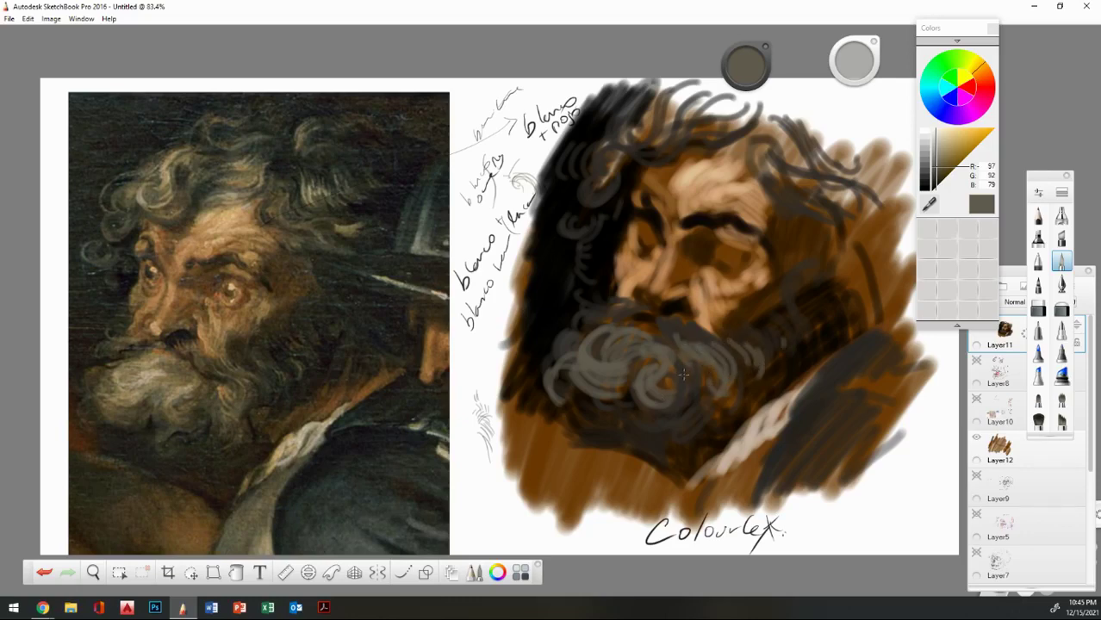
mouse_move(683, 375)
left_mouse_down()
mouse_move(703, 400)
mouse_move(673, 373)
mouse_move(669, 439)
mouse_move(674, 400)
left_mouse_up()
Highlight the chin curls with light beige-grey, RGB 165, 157, 139, and blend in darker strokes of RGB 128, 120, 102.
left_click(941, 161)
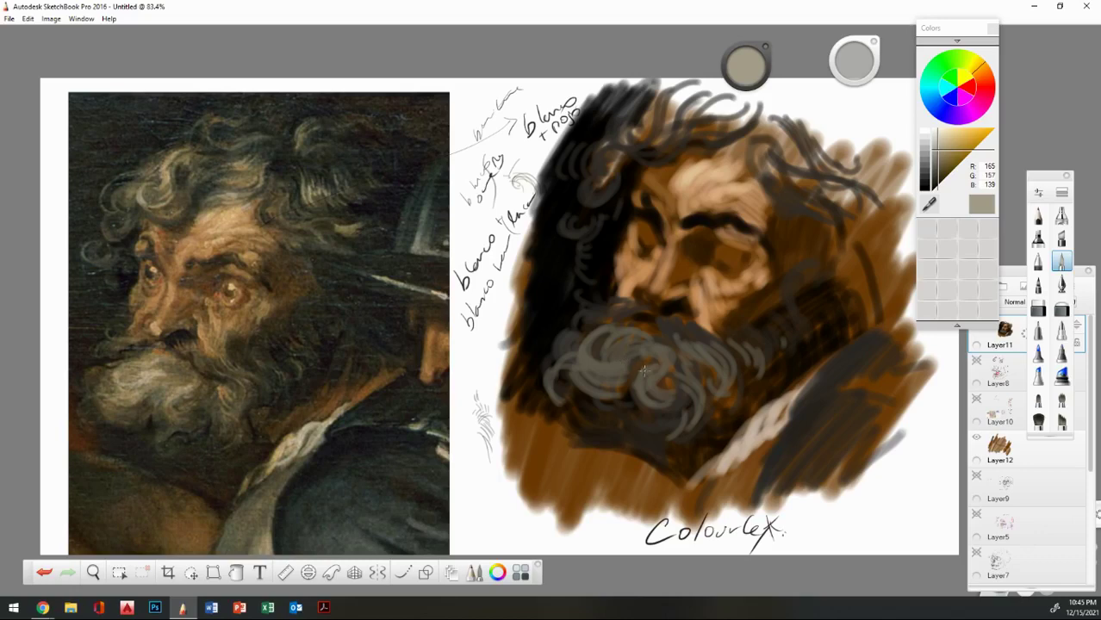
mouse_move(652, 352)
left_mouse_down()
mouse_move(645, 390)
mouse_move(644, 375)
mouse_move(660, 398)
mouse_move(662, 349)
mouse_move(642, 392)
mouse_move(609, 365)
mouse_move(627, 366)
mouse_move(635, 351)
mouse_move(620, 340)
mouse_move(592, 347)
mouse_move(599, 353)
mouse_move(609, 340)
mouse_move(590, 343)
mouse_move(617, 363)
mouse_move(594, 341)
mouse_move(635, 362)
mouse_move(649, 348)
mouse_move(625, 372)
mouse_move(621, 362)
mouse_move(588, 376)
mouse_move(571, 361)
mouse_move(581, 348)
mouse_move(608, 346)
left_mouse_up()
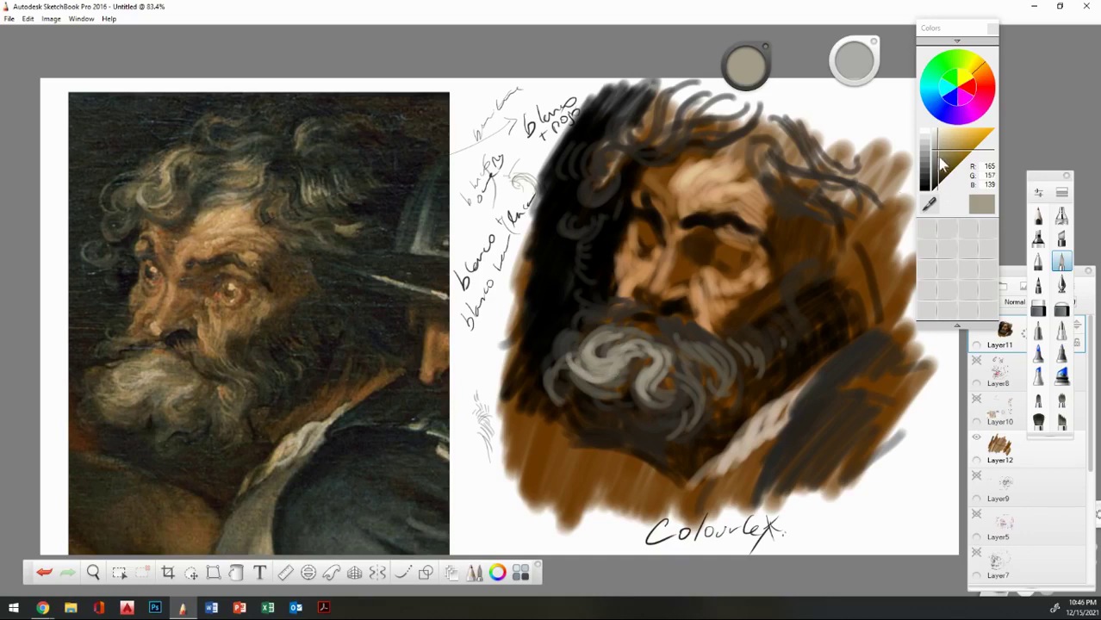
left_click(941, 169)
mouse_move(609, 376)
left_mouse_down()
mouse_move(585, 383)
mouse_move(593, 365)
left_mouse_up()
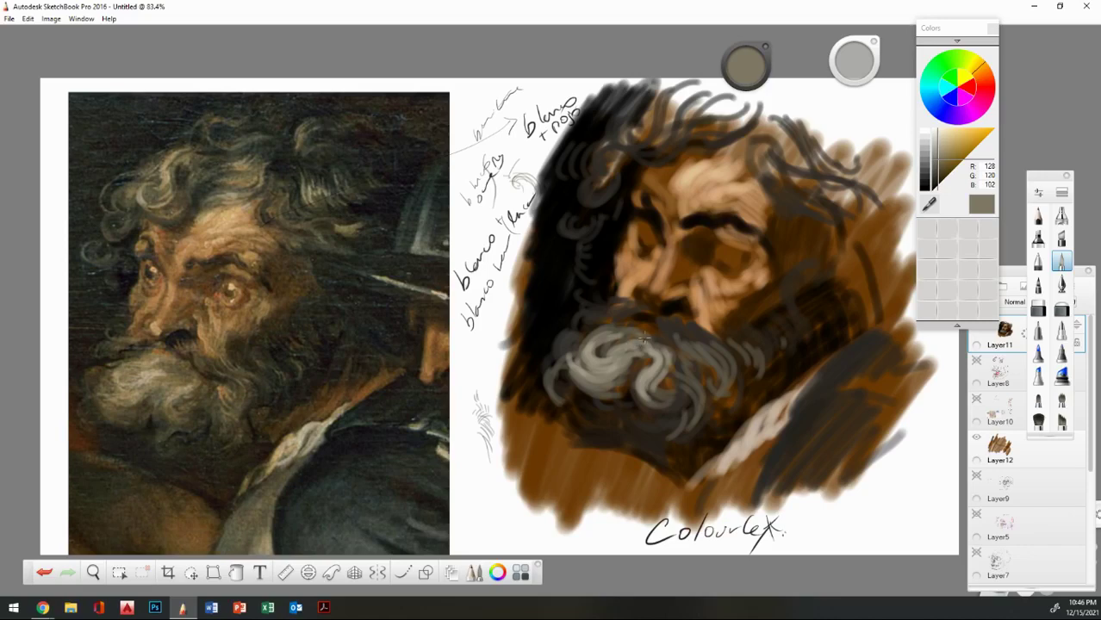
left_click_drag(644, 339, 658, 362)
Paint the mouth between moustache and beard in orange-red, RGB 166, 56, 0, with a touch of muted brown, RGB 111, 88, 77.
left_click_drag(983, 97, 992, 76)
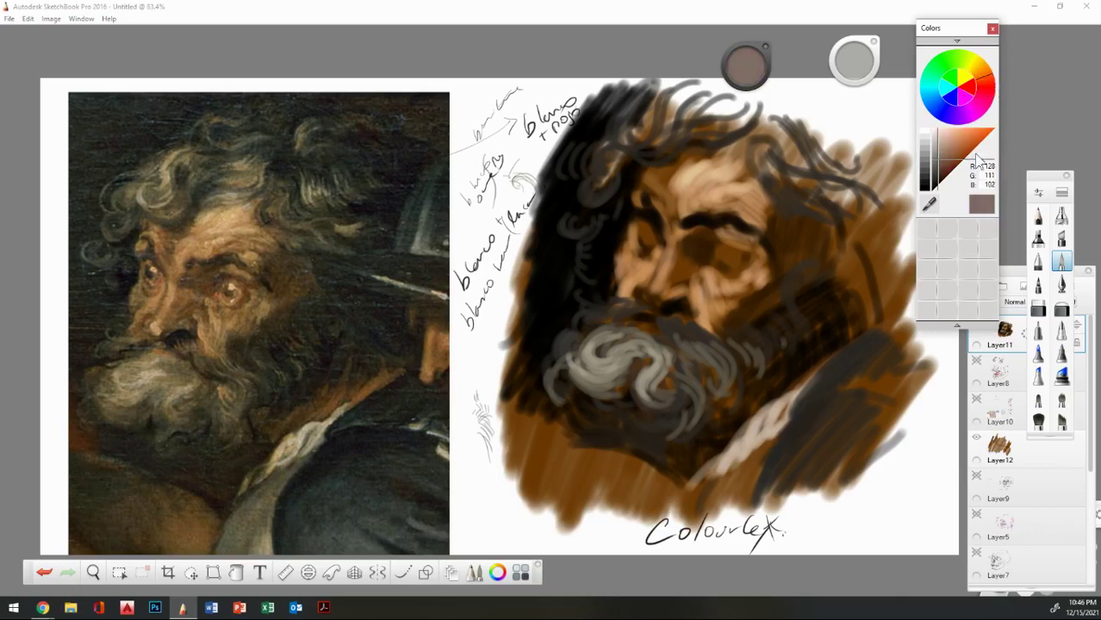
left_click_drag(973, 155, 974, 156)
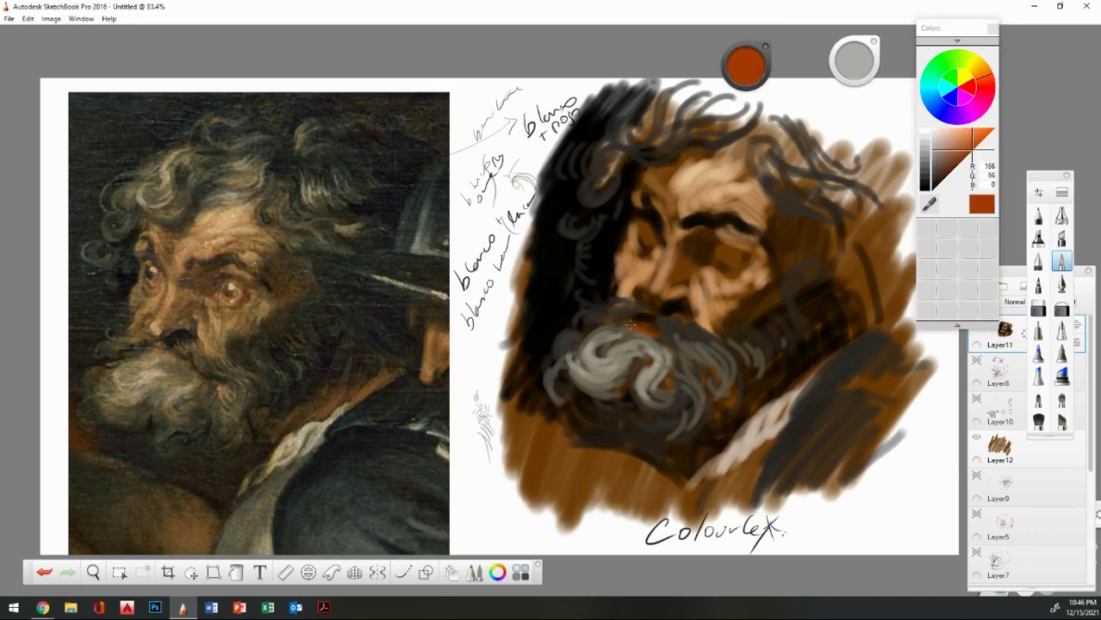
left_click(939, 176)
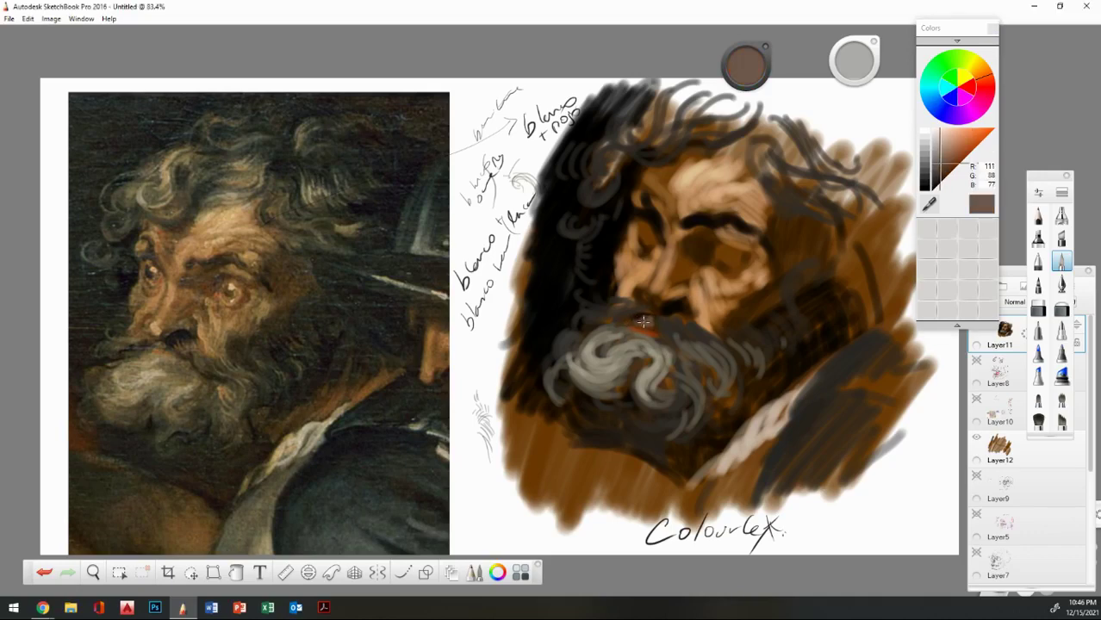
Sample the skin browns, darken them to RGB 81, 50, 19, and paint shadows around the nose and the far eye.
left_click(931, 204)
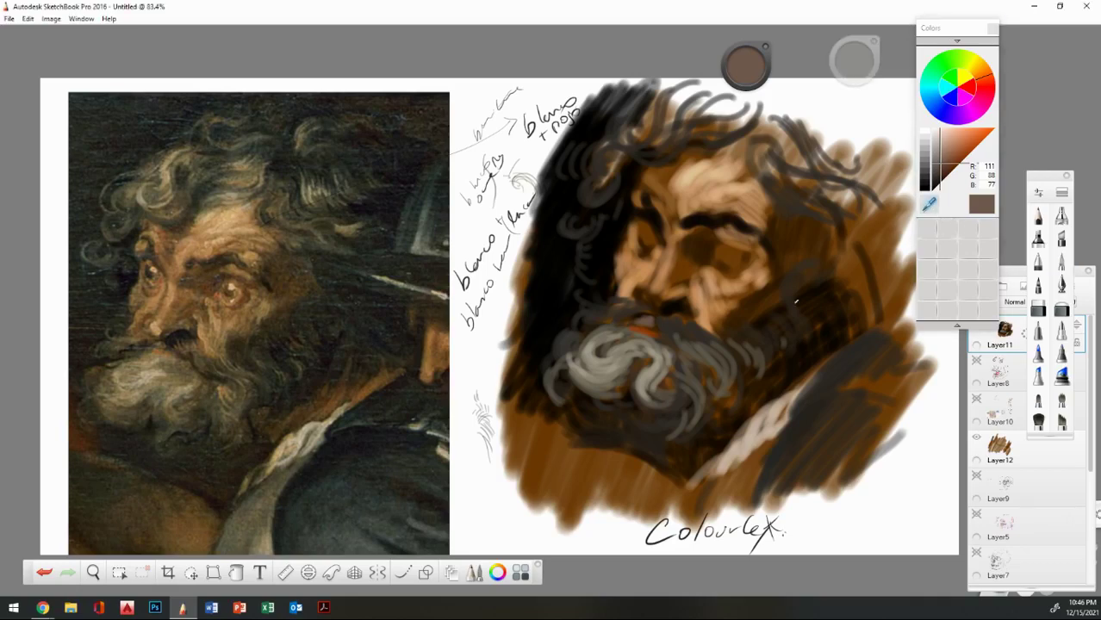
left_click(667, 303)
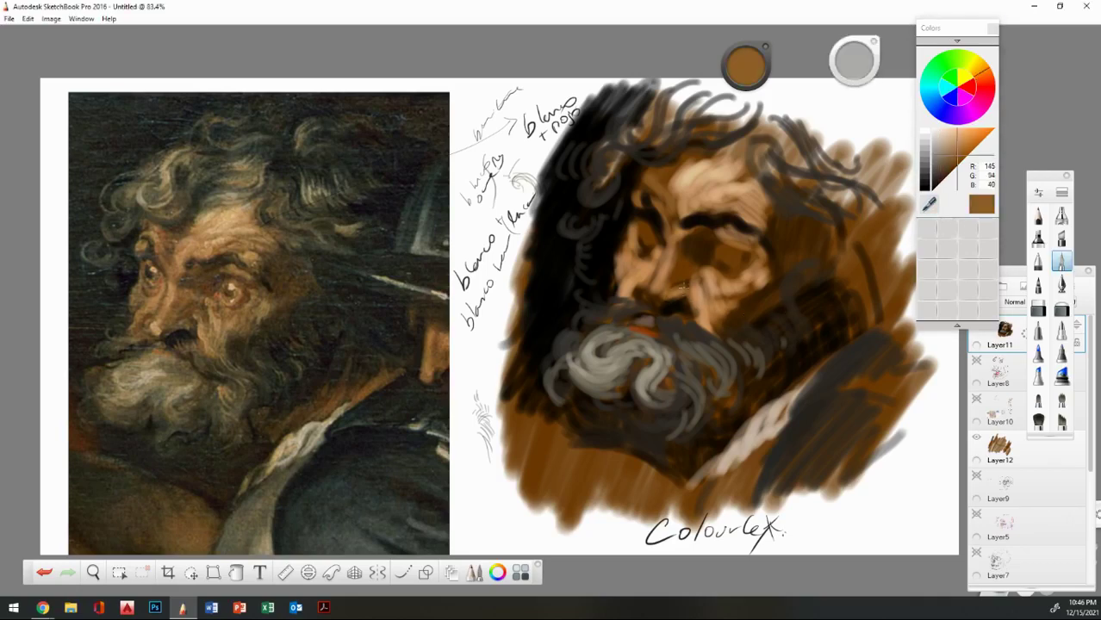
left_click(929, 205)
left_click(755, 290)
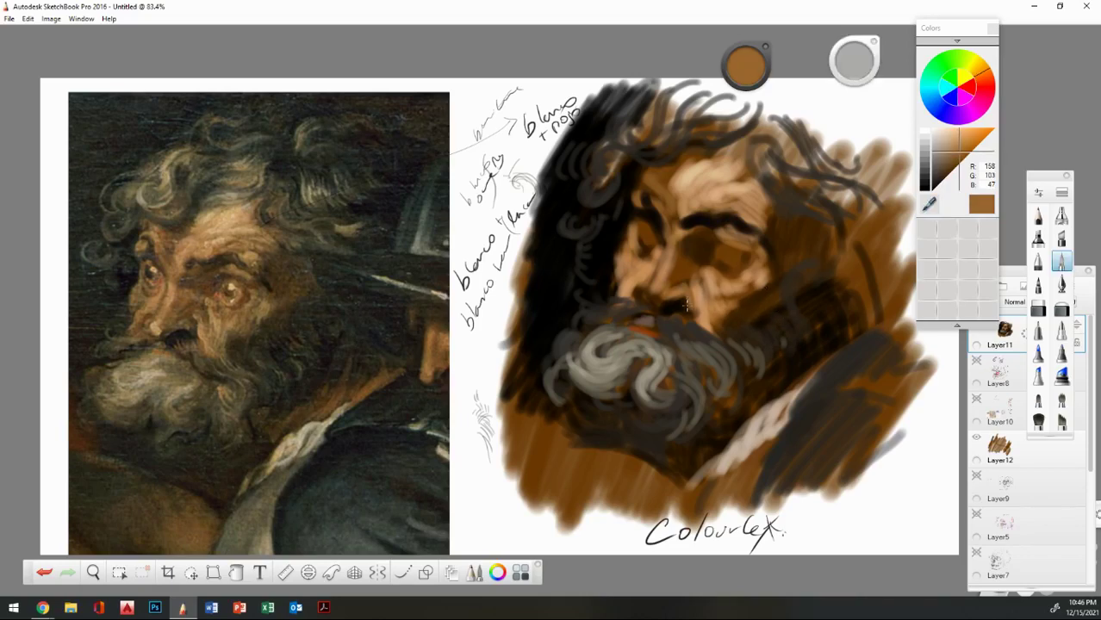
left_click(755, 309, "alt")
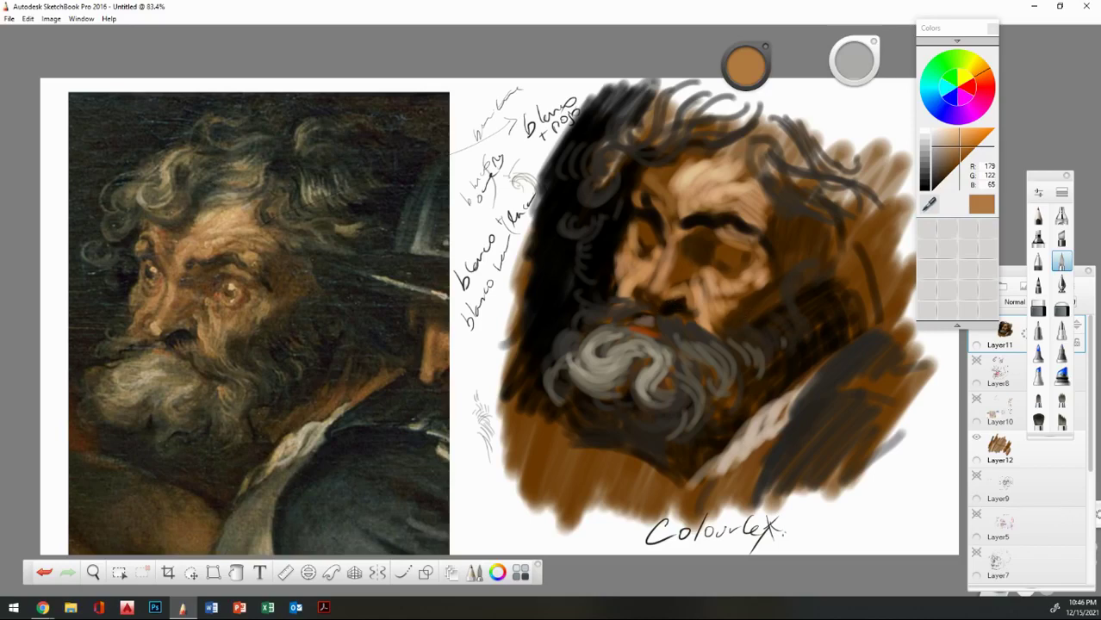
left_click_drag(960, 156, 951, 163)
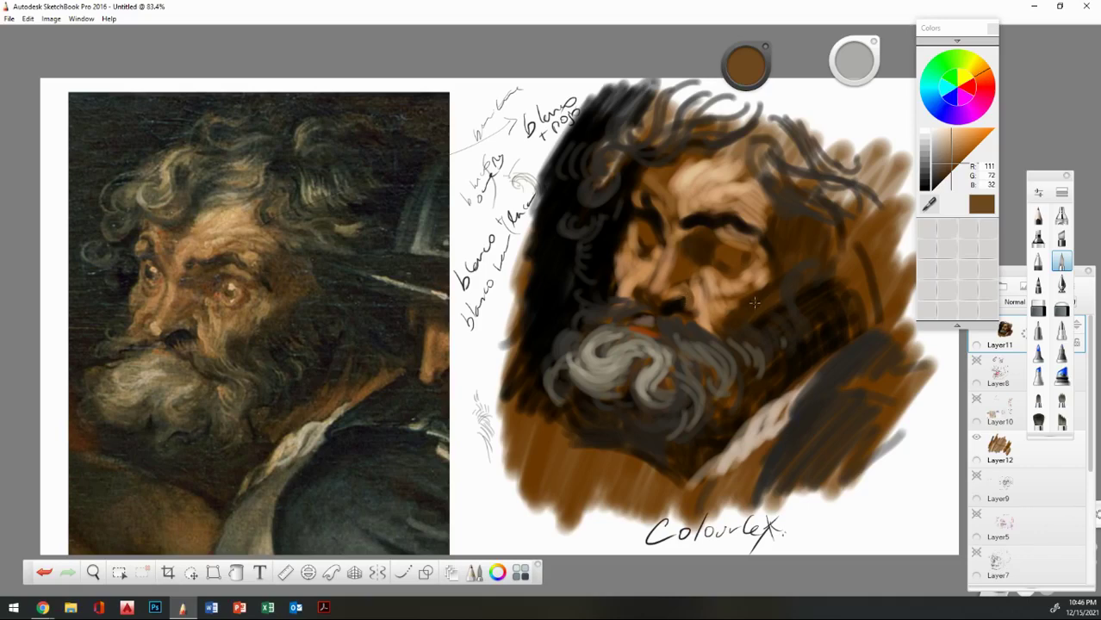
left_click(948, 181)
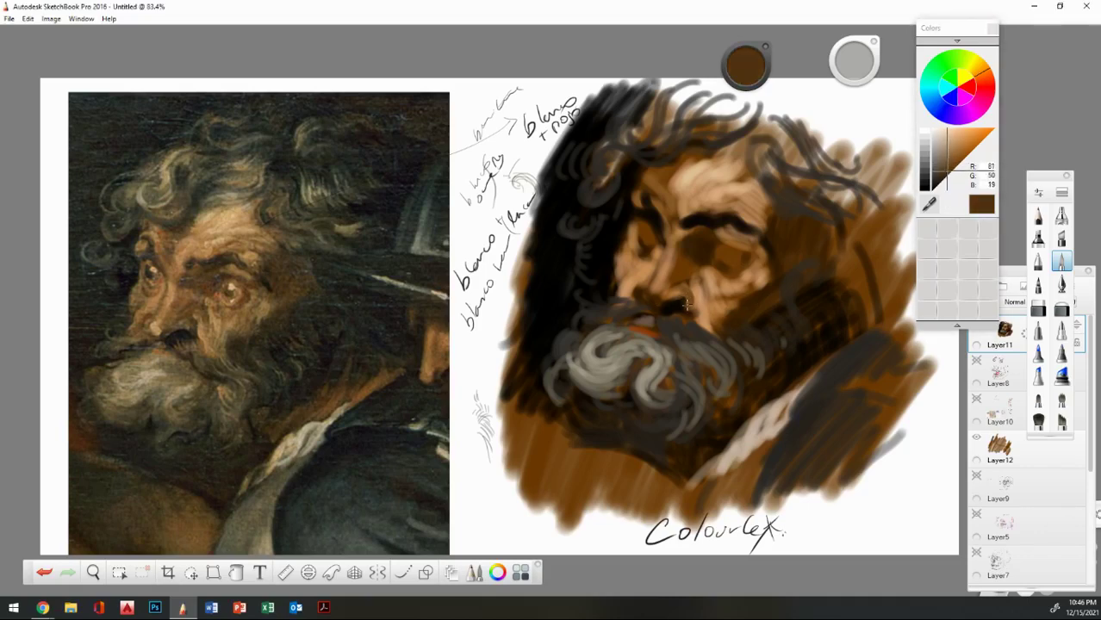
mouse_move(683, 284)
left_mouse_down()
mouse_move(631, 309)
mouse_move(649, 281)
left_mouse_up()
mouse_move(618, 243)
left_mouse_down()
mouse_move(617, 281)
mouse_move(622, 273)
mouse_move(609, 295)
mouse_move(635, 239)
left_mouse_up()
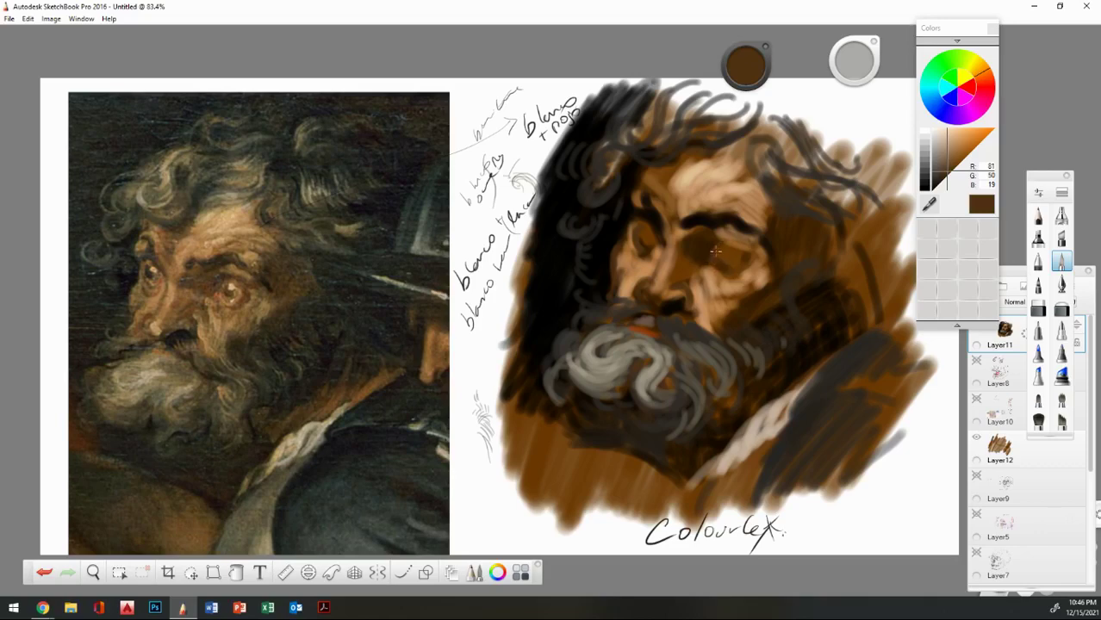
Paint very dark brown, RGB 44, 26, 7, around the near eye and temple, along the cheek's beard edge and at the forehead hairline.
left_click(937, 172)
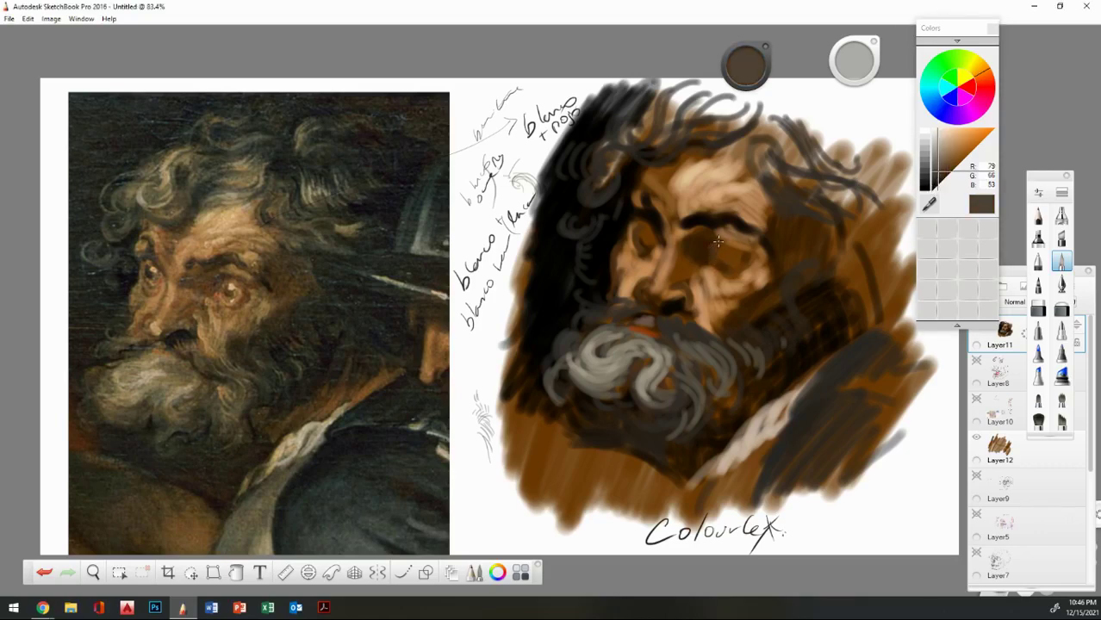
left_click(833, 224, "alt")
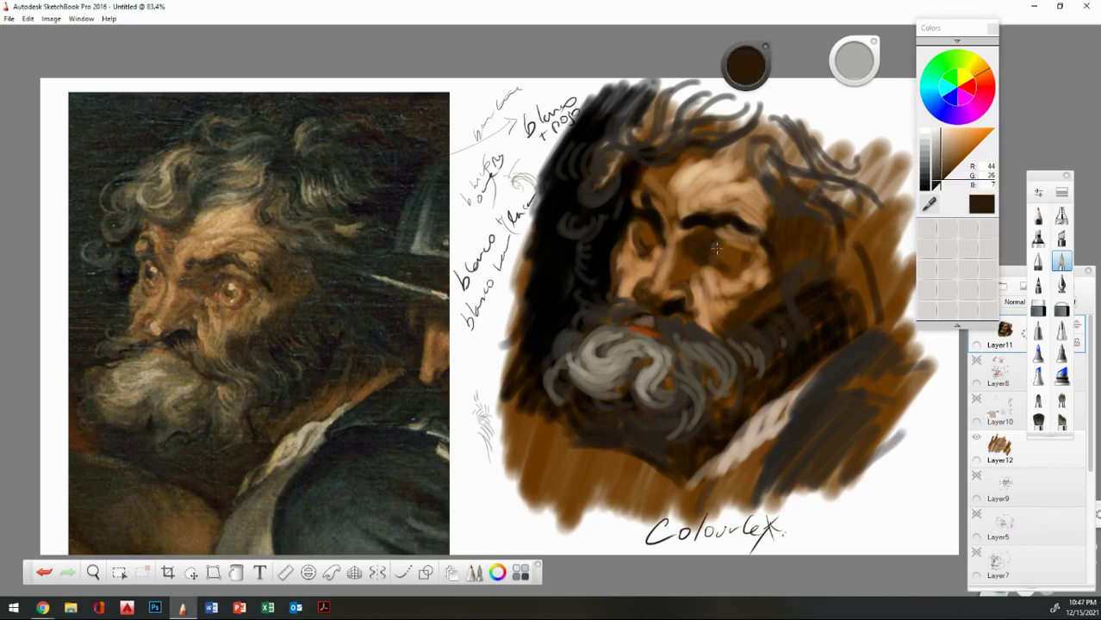
mouse_move(715, 240)
left_mouse_down()
mouse_move(750, 262)
mouse_move(753, 250)
mouse_move(769, 254)
mouse_move(759, 231)
mouse_move(763, 241)
mouse_move(764, 226)
mouse_move(779, 231)
mouse_move(763, 209)
mouse_move(799, 222)
left_mouse_up()
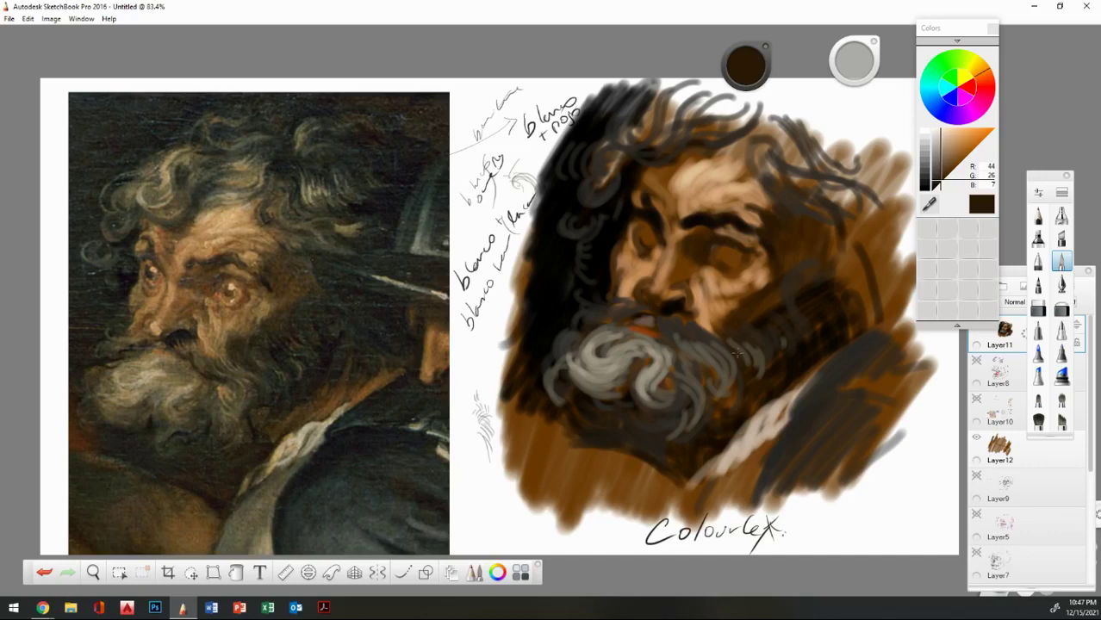
left_click_drag(733, 331, 723, 326)
mouse_move(668, 184)
left_mouse_down()
mouse_move(651, 172)
mouse_move(673, 159)
mouse_move(681, 179)
mouse_move(689, 155)
mouse_move(685, 171)
left_mouse_up()
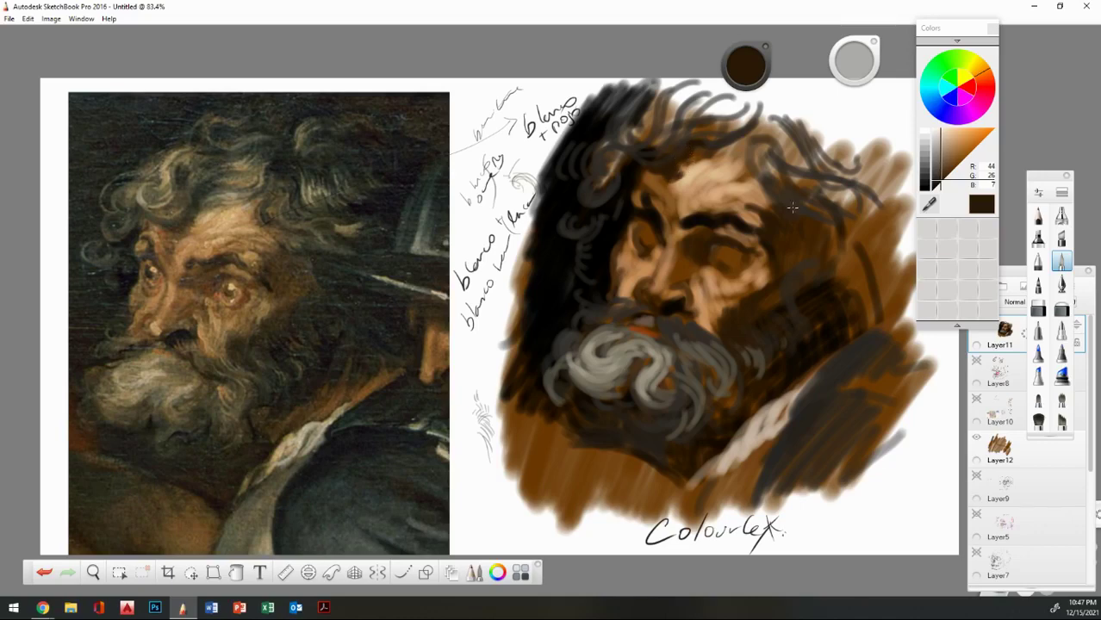
Paint grey-brown curls, RGB 70, 60, 51, over the front hairline and down the black area in front of the face.
left_click(928, 204)
left_click(661, 183)
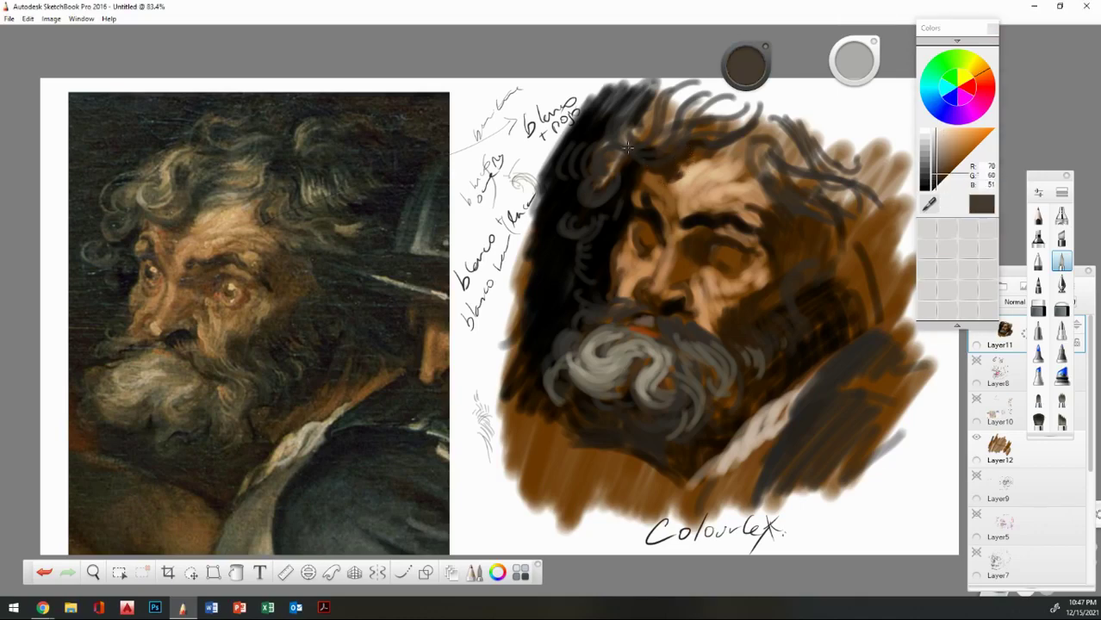
mouse_move(628, 148)
left_mouse_down()
mouse_move(664, 171)
mouse_move(653, 148)
mouse_move(675, 139)
left_mouse_up()
mouse_move(679, 161)
left_mouse_down()
mouse_move(693, 143)
mouse_move(659, 161)
mouse_move(668, 125)
mouse_move(704, 84)
left_mouse_up()
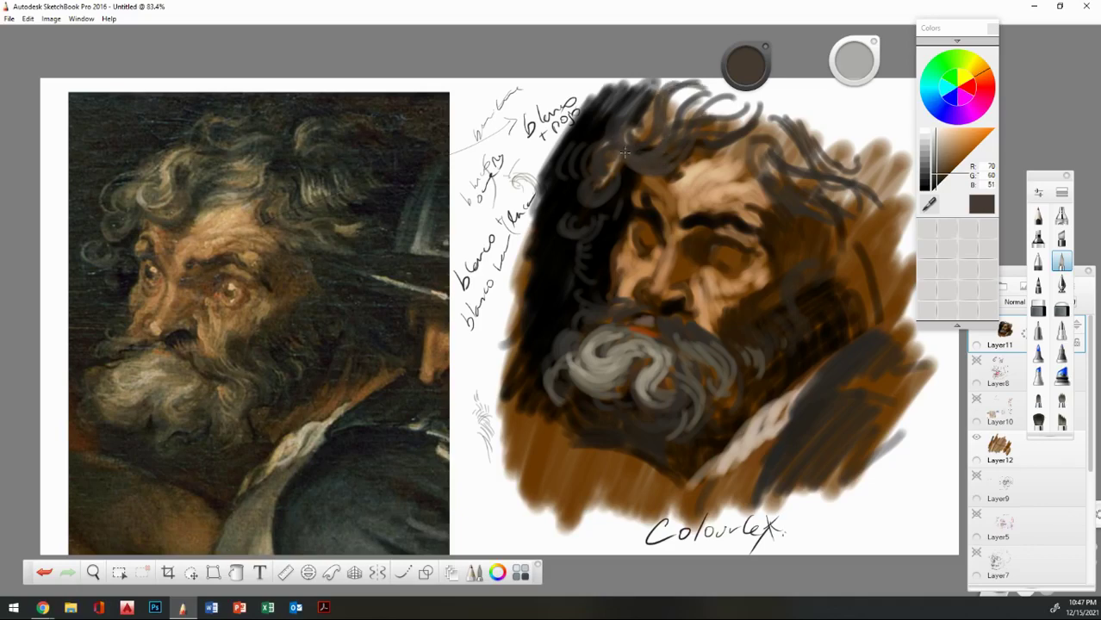
mouse_move(598, 133)
left_mouse_down()
mouse_move(575, 168)
mouse_move(603, 135)
left_mouse_up()
mouse_move(597, 179)
left_mouse_down()
mouse_move(571, 223)
mouse_move(580, 206)
mouse_move(566, 210)
mouse_move(583, 224)
mouse_move(594, 208)
mouse_move(577, 223)
mouse_move(595, 237)
mouse_move(570, 245)
mouse_move(604, 260)
left_mouse_up()
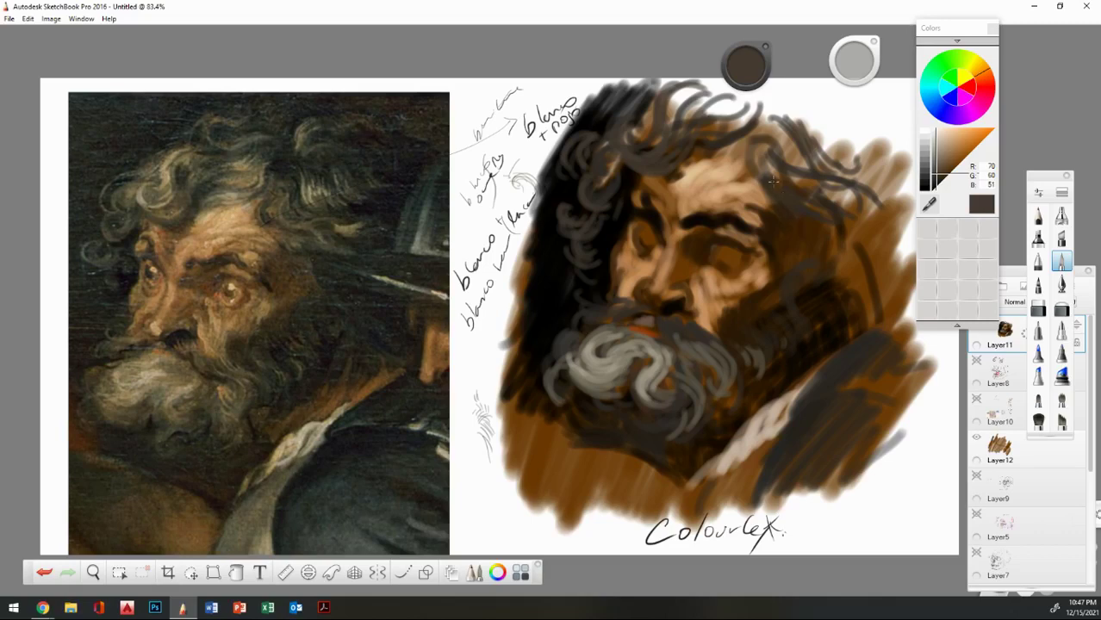
Draw long grey-brown locks sweeping from the temple down towards the back of the head.
mouse_move(801, 221)
left_mouse_down()
mouse_move(819, 228)
mouse_move(840, 208)
mouse_move(897, 263)
left_mouse_up()
left_click_drag(870, 207, 904, 273)
left_click_drag(784, 174, 870, 202)
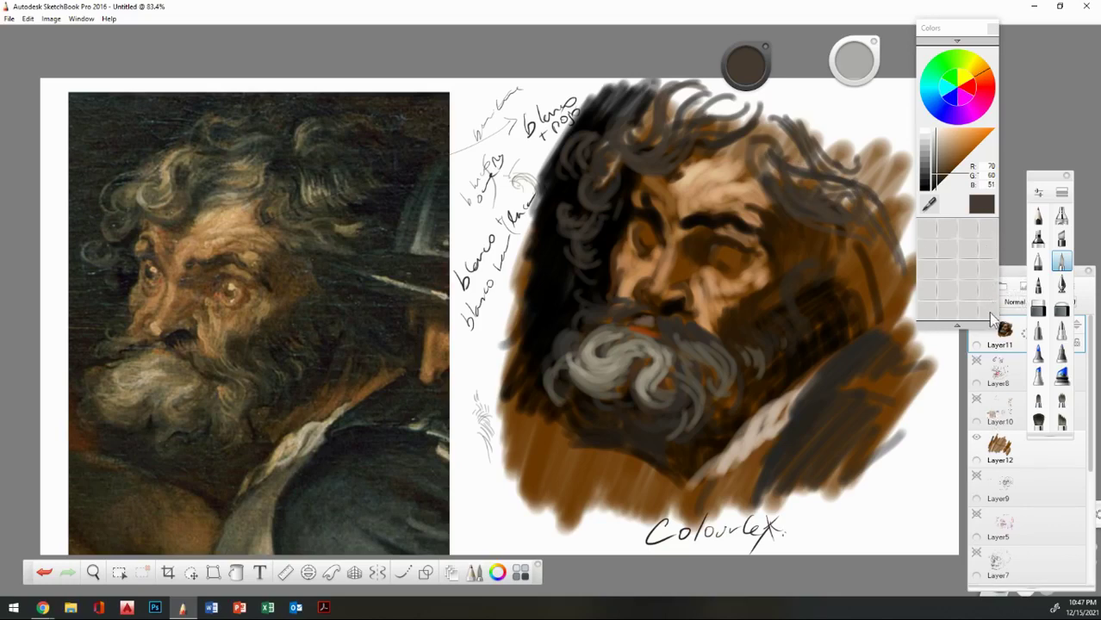
Fill the crown and the gaps between the upper locks with dark brown, RGB 60, 42, 23, and near-black brown, RGB 24, 12, 0.
left_click(942, 179)
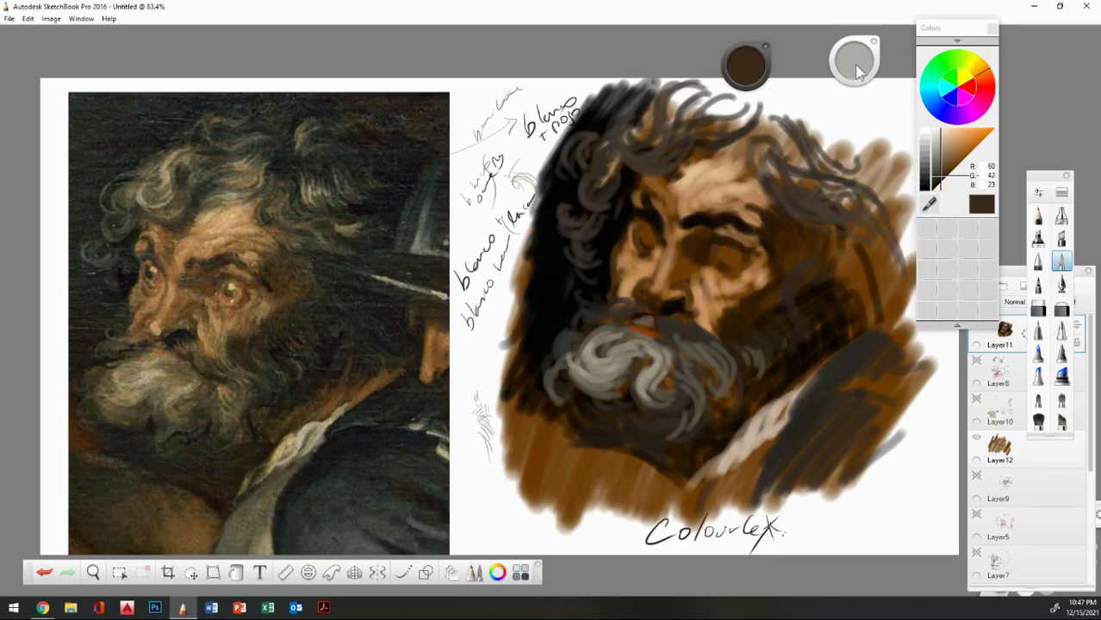
left_click_drag(854, 60, 1056, 64)
mouse_move(749, 119)
left_mouse_down()
mouse_move(763, 148)
mouse_move(777, 129)
mouse_move(782, 150)
left_mouse_up()
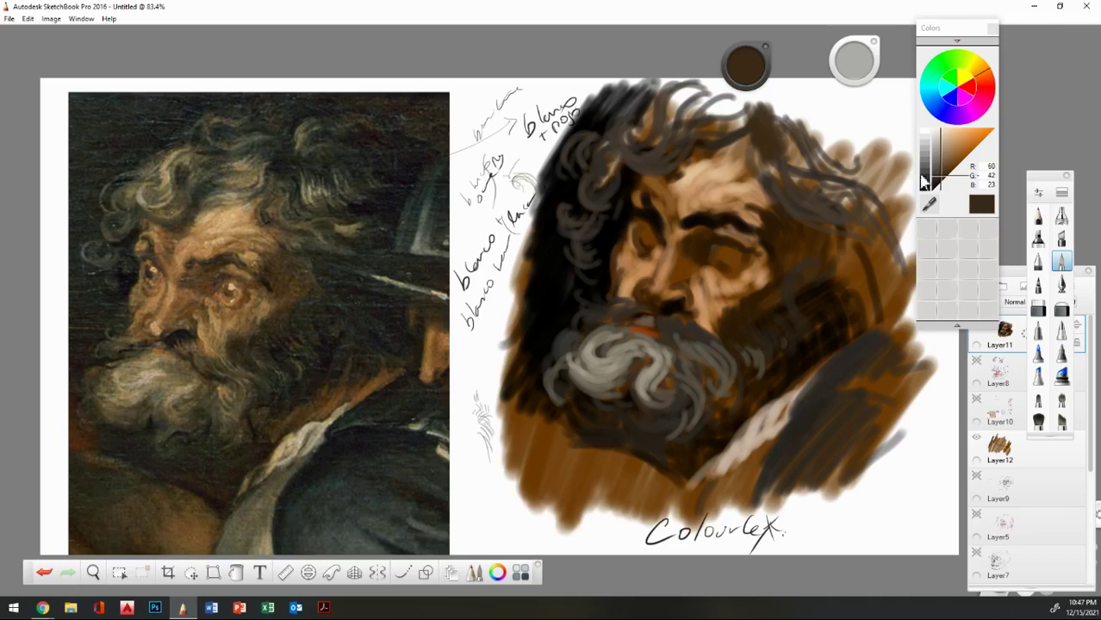
left_click(937, 183)
mouse_move(746, 105)
left_mouse_down()
mouse_move(772, 169)
mouse_move(777, 145)
mouse_move(790, 166)
mouse_move(847, 199)
left_mouse_up()
left_click_drag(786, 138, 853, 205)
left_click_drag(787, 112, 865, 193)
mouse_move(746, 148)
left_mouse_down()
mouse_move(748, 118)
mouse_move(712, 136)
left_mouse_up()
mouse_move(753, 104)
left_mouse_down()
mouse_move(732, 114)
mouse_move(722, 150)
mouse_move(686, 129)
mouse_move(682, 83)
mouse_move(684, 117)
mouse_move(715, 90)
mouse_move(781, 85)
mouse_move(742, 107)
mouse_move(811, 117)
mouse_move(854, 143)
left_mouse_up()
left_click_drag(787, 100, 844, 134)
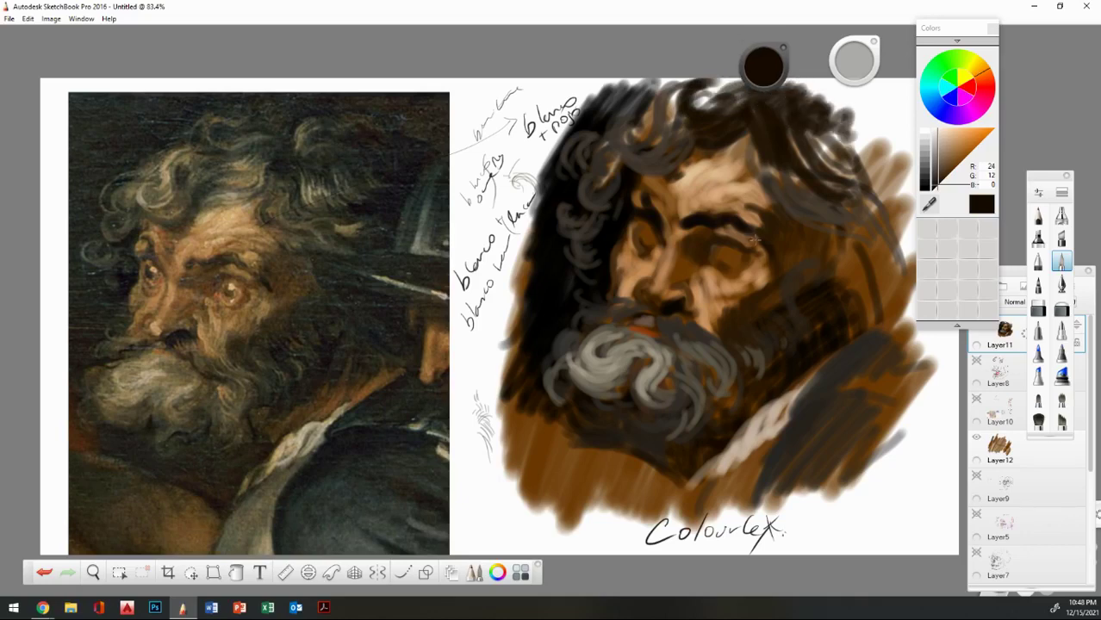
Darken the side of the beard below the ear with near-black strokes, RGB 7, 3, 0.
left_click(934, 188)
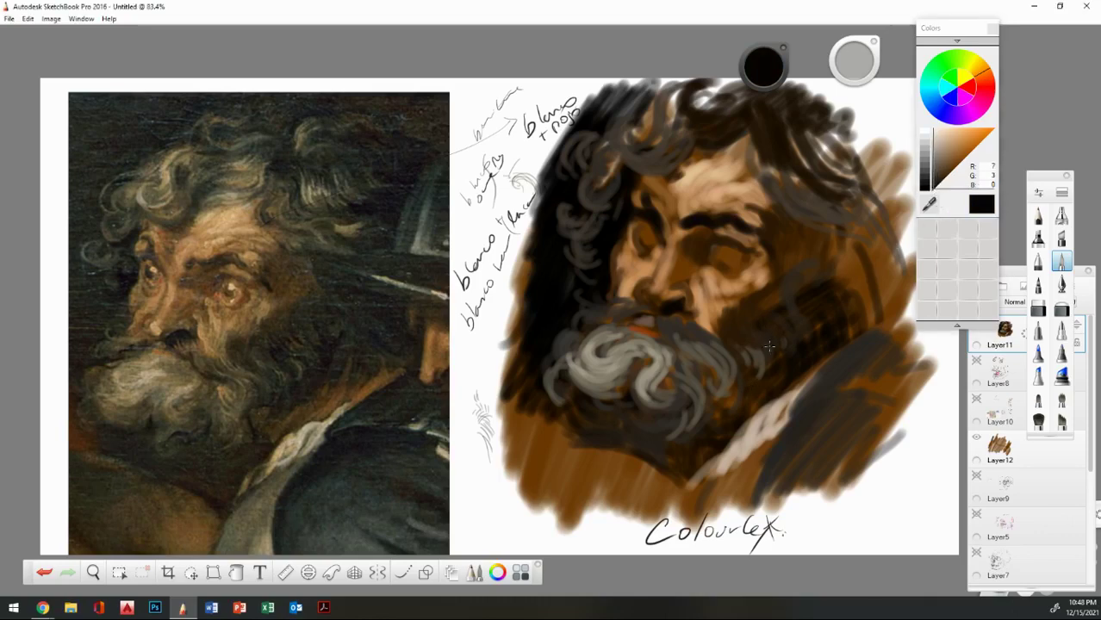
mouse_move(769, 334)
left_mouse_down()
mouse_move(756, 354)
mouse_move(755, 394)
left_mouse_up()
left_click_drag(789, 344, 784, 361)
mouse_move(775, 322)
left_mouse_down()
mouse_move(796, 384)
mouse_move(811, 314)
mouse_move(819, 358)
left_mouse_up()
mouse_move(807, 300)
left_mouse_down()
mouse_move(826, 353)
mouse_move(761, 390)
left_mouse_up()
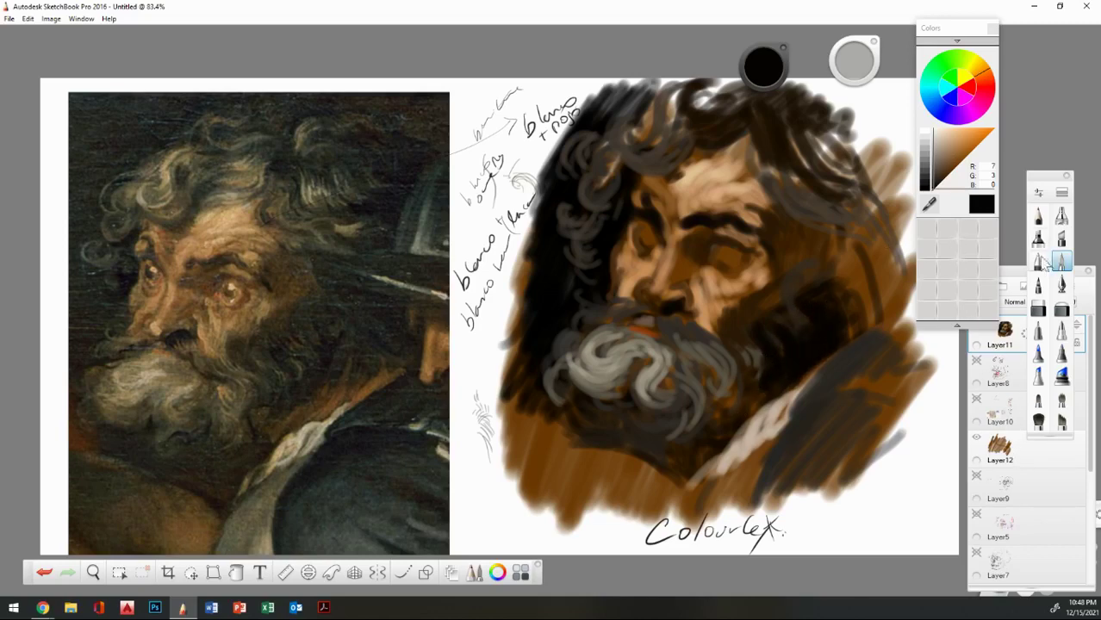
Adjust the brush with the brush puck and paint near-black accents into the moustache and between the beard curls.
left_click_drag(862, 62, 859, 70)
mouse_move(671, 357)
left_mouse_down()
mouse_move(677, 345)
mouse_move(718, 354)
left_mouse_up()
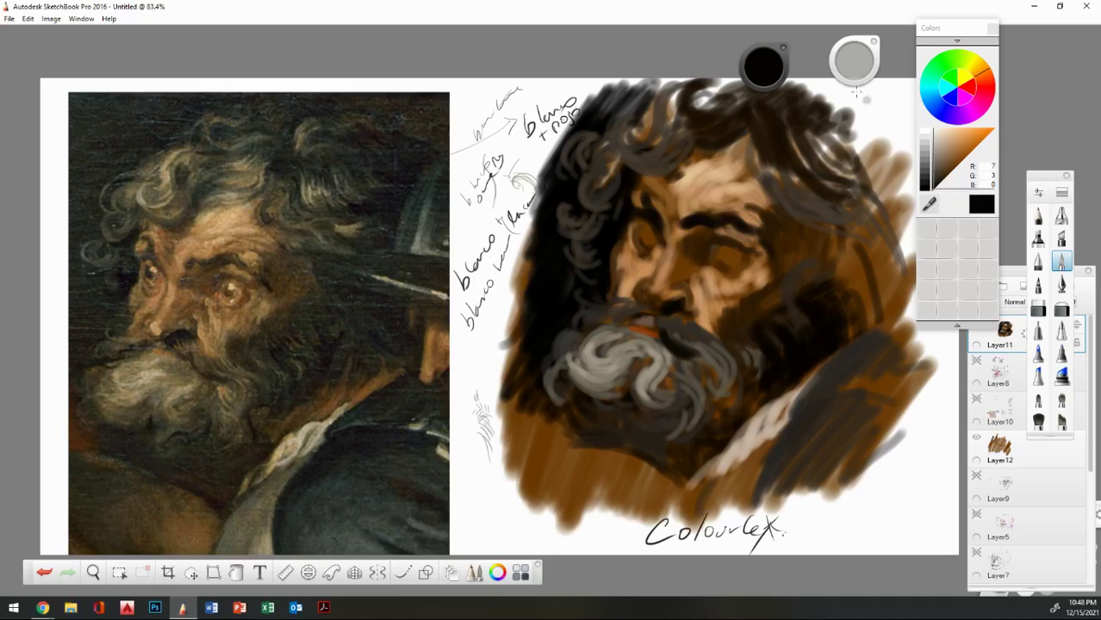
left_click_drag(852, 69, 822, 82)
left_click_drag(686, 346, 713, 373)
mouse_move(622, 390)
left_mouse_down()
mouse_move(657, 427)
mouse_move(631, 399)
mouse_move(645, 421)
mouse_move(675, 403)
mouse_move(661, 429)
left_mouse_up()
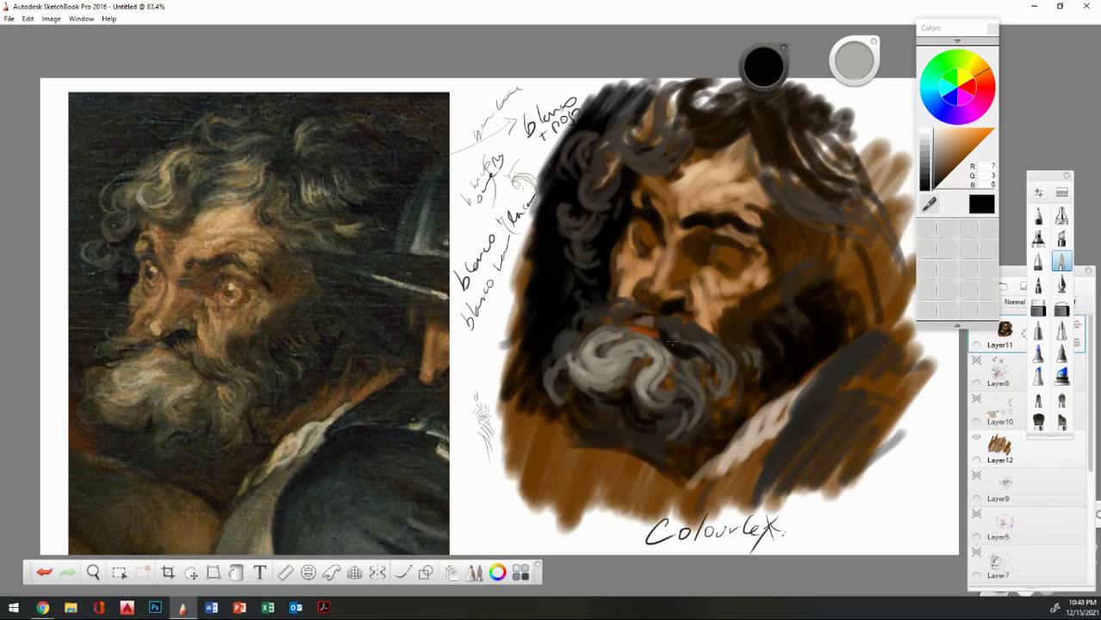
left_click_drag(664, 314, 644, 310)
Outline the near eye's upper lid and its crease with thin white pencil lines.
left_click(1039, 217)
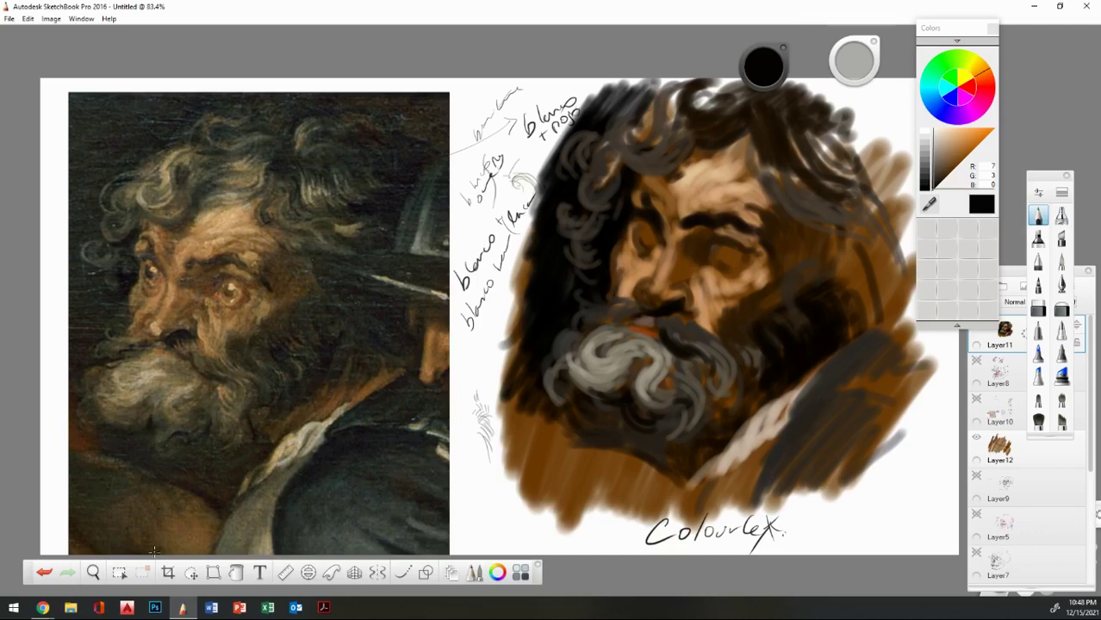
left_click(93, 572)
mouse_move(748, 244)
left_mouse_down()
mouse_move(855, 238)
mouse_move(836, 241)
mouse_move(870, 248)
mouse_move(840, 312)
mouse_move(606, 332)
left_mouse_up()
left_click(645, 283)
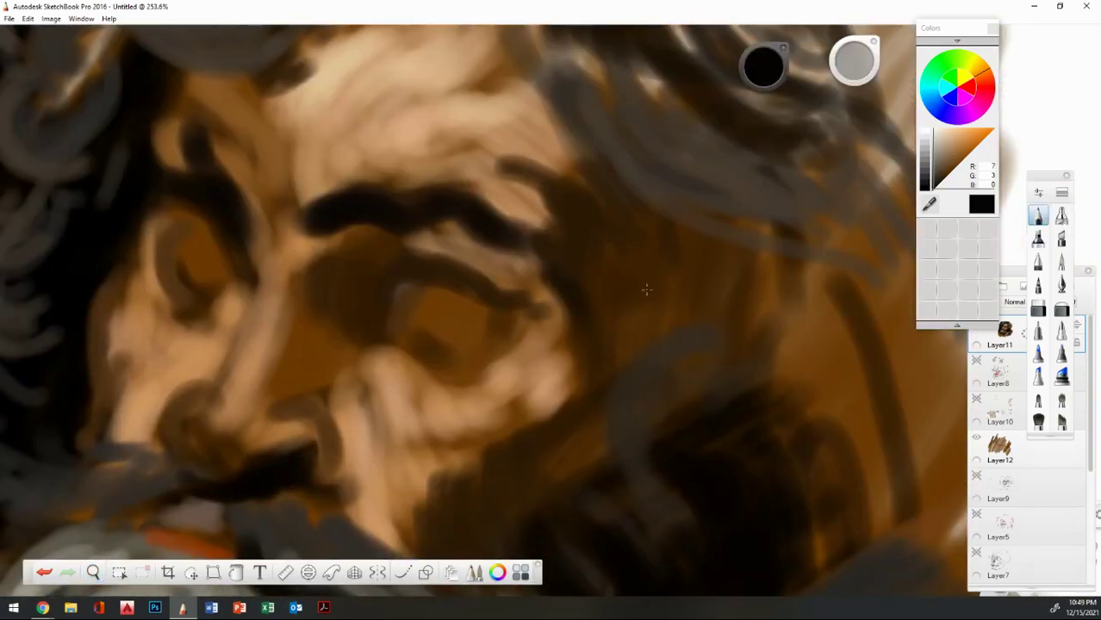
left_click(930, 134)
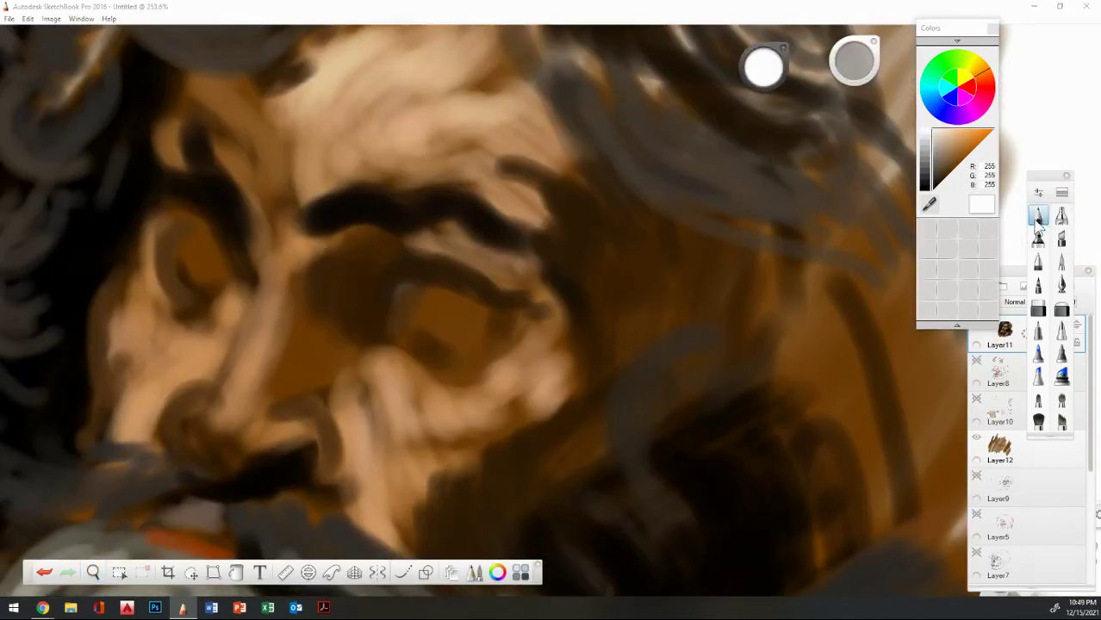
left_click(1038, 332)
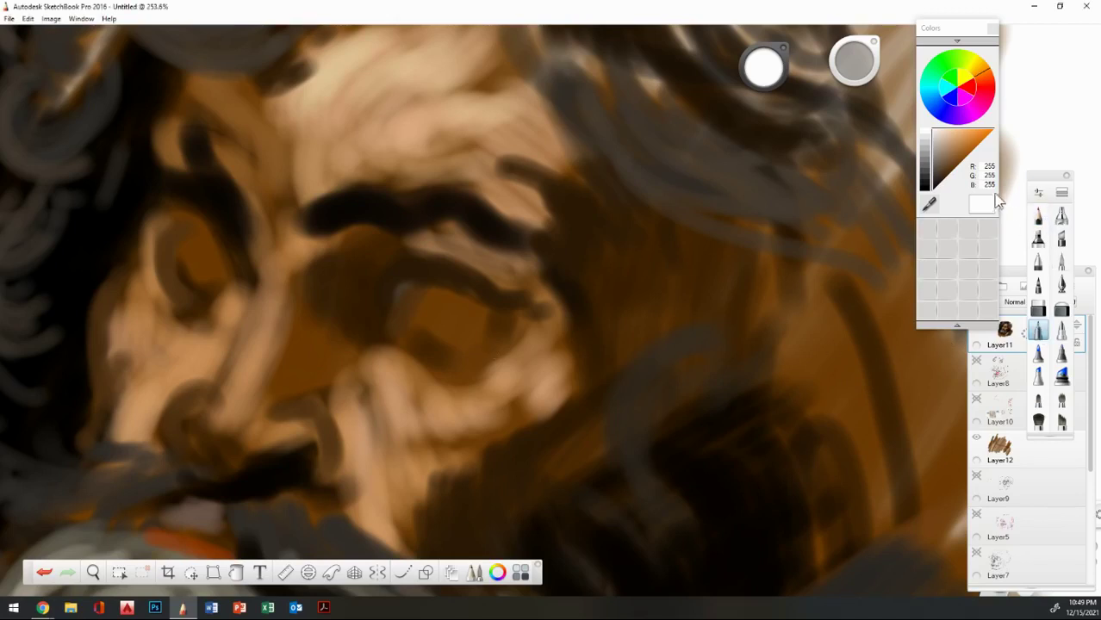
left_click(1038, 217)
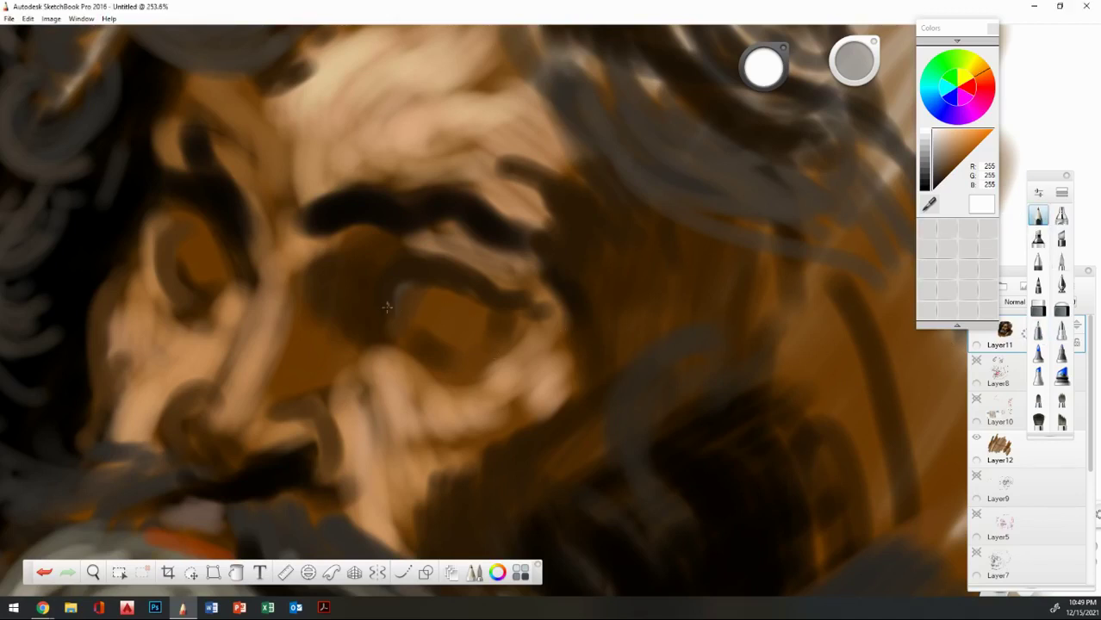
mouse_move(383, 313)
left_mouse_down()
mouse_move(400, 275)
mouse_move(433, 274)
left_mouse_up()
mouse_move(385, 314)
left_mouse_down()
mouse_move(409, 286)
mouse_move(460, 290)
mouse_move(504, 332)
left_mouse_up()
left_click_drag(455, 295, 507, 346)
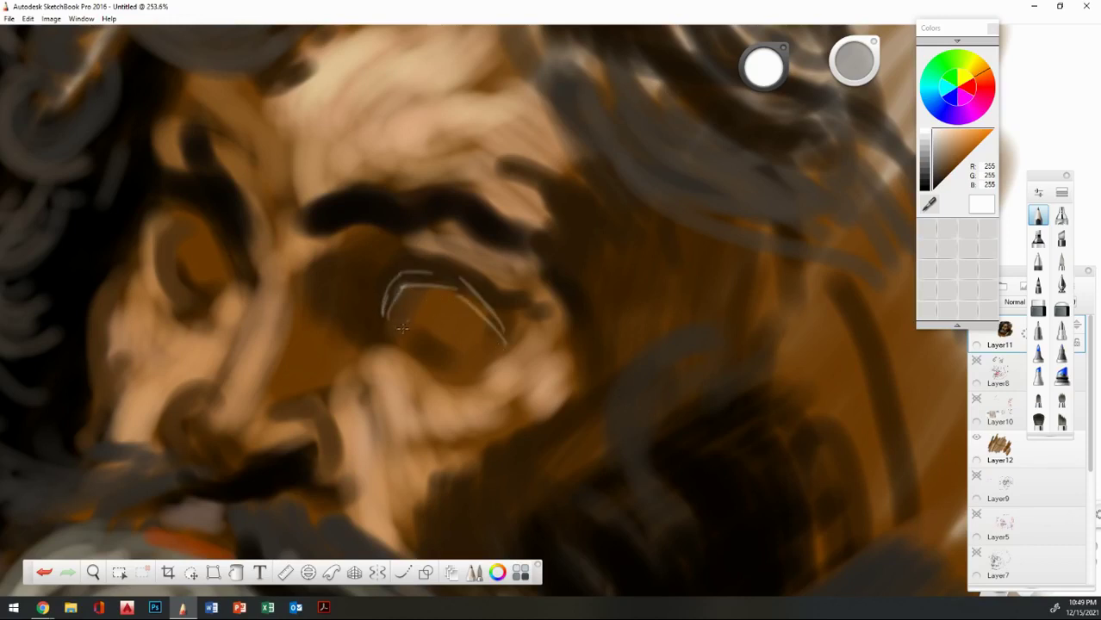
Sketch the near eye's inner corner, iris and lower lid in white, and reinforce the upper lid line.
mouse_move(389, 330)
left_mouse_down()
mouse_move(367, 315)
mouse_move(370, 327)
mouse_move(429, 349)
mouse_move(463, 347)
mouse_move(428, 351)
left_mouse_up()
left_click_drag(410, 314, 424, 344)
mouse_move(440, 298)
left_mouse_down()
mouse_move(451, 347)
mouse_move(425, 352)
left_mouse_up()
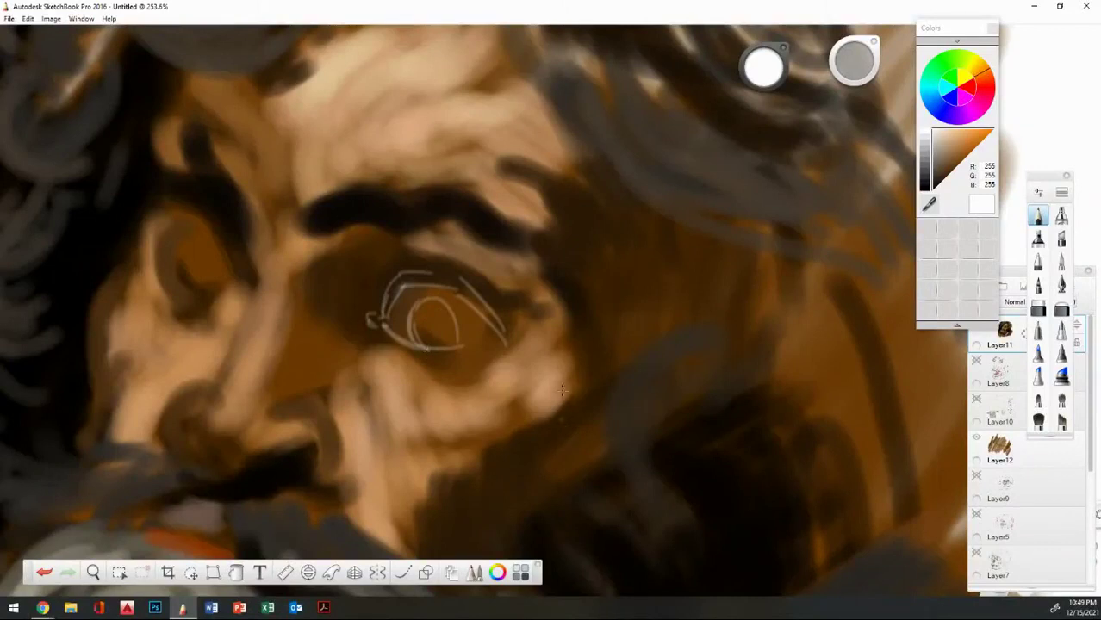
mouse_move(453, 326)
left_mouse_down()
mouse_move(415, 345)
mouse_move(414, 320)
mouse_move(432, 303)
mouse_move(457, 338)
left_mouse_up()
mouse_move(391, 304)
left_mouse_down()
mouse_move(421, 292)
mouse_move(476, 308)
left_mouse_up()
mouse_move(430, 272)
left_mouse_down()
mouse_move(507, 336)
mouse_move(472, 345)
mouse_move(505, 335)
left_mouse_up()
mouse_move(382, 341)
left_mouse_down()
mouse_move(451, 360)
mouse_move(421, 351)
mouse_move(476, 349)
mouse_move(464, 362)
mouse_move(498, 340)
left_mouse_up()
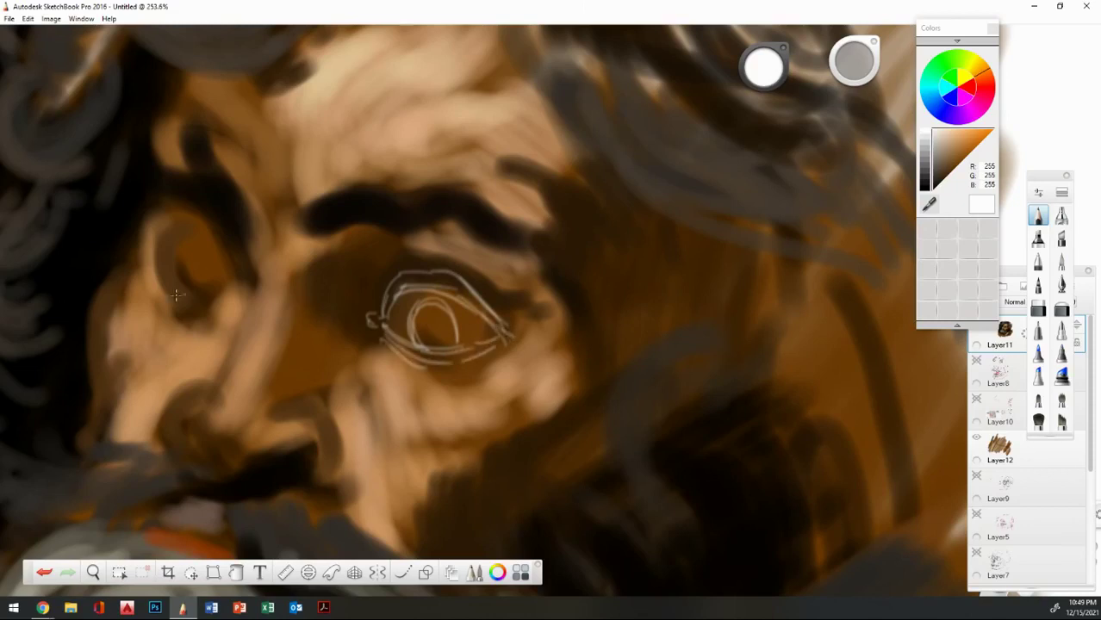
Sketch the far eye's lids and iris in white, and mark the pupils of both eyes.
mouse_move(165, 263)
left_mouse_down()
mouse_move(230, 276)
mouse_move(191, 291)
mouse_move(210, 316)
mouse_move(176, 306)
mouse_move(218, 328)
left_mouse_up()
left_click_drag(181, 258, 199, 302)
mouse_move(183, 256)
left_mouse_down()
mouse_move(191, 301)
mouse_move(194, 283)
left_mouse_up()
left_click_drag(428, 324, 453, 327)
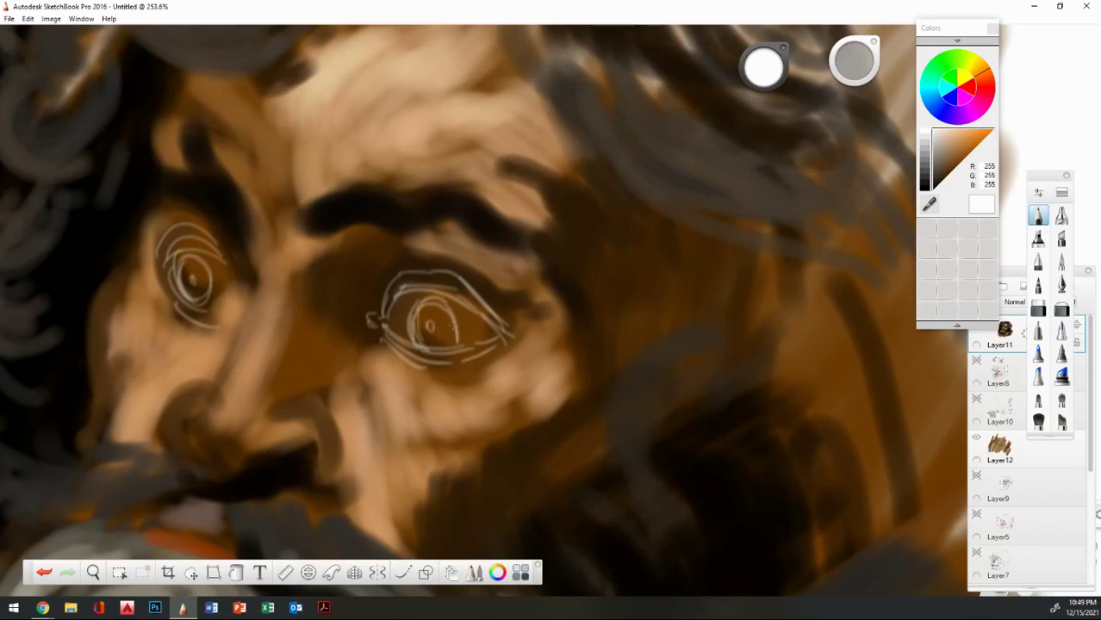
Outline the nose tip, nostrils, nose bridge and inner brow socket with thin white pencil lines.
left_click(781, 237, "alt")
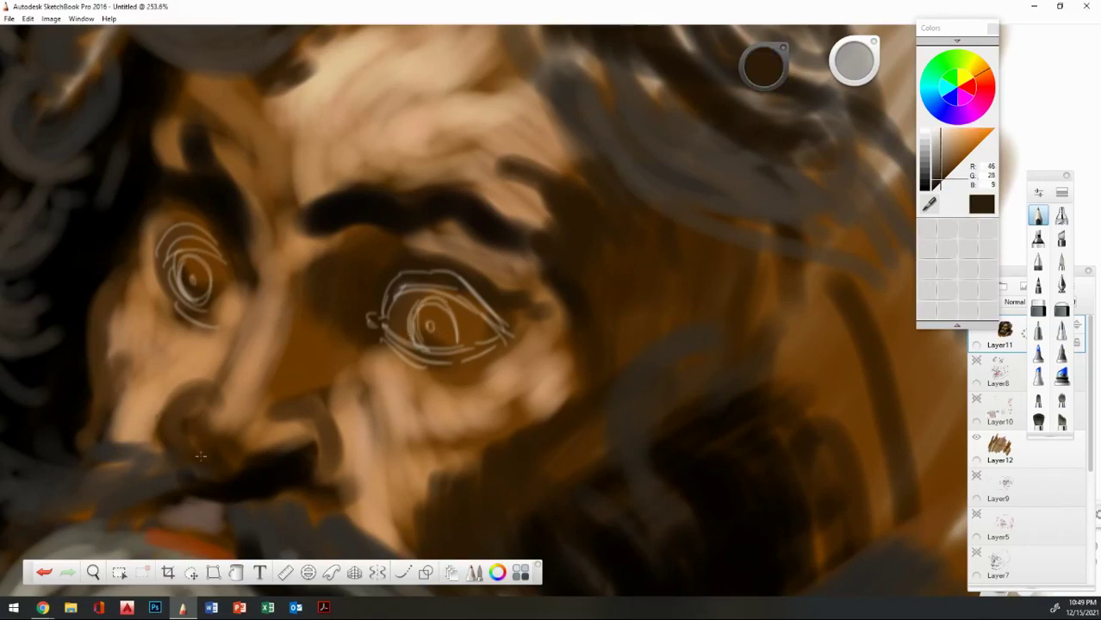
left_click(925, 135)
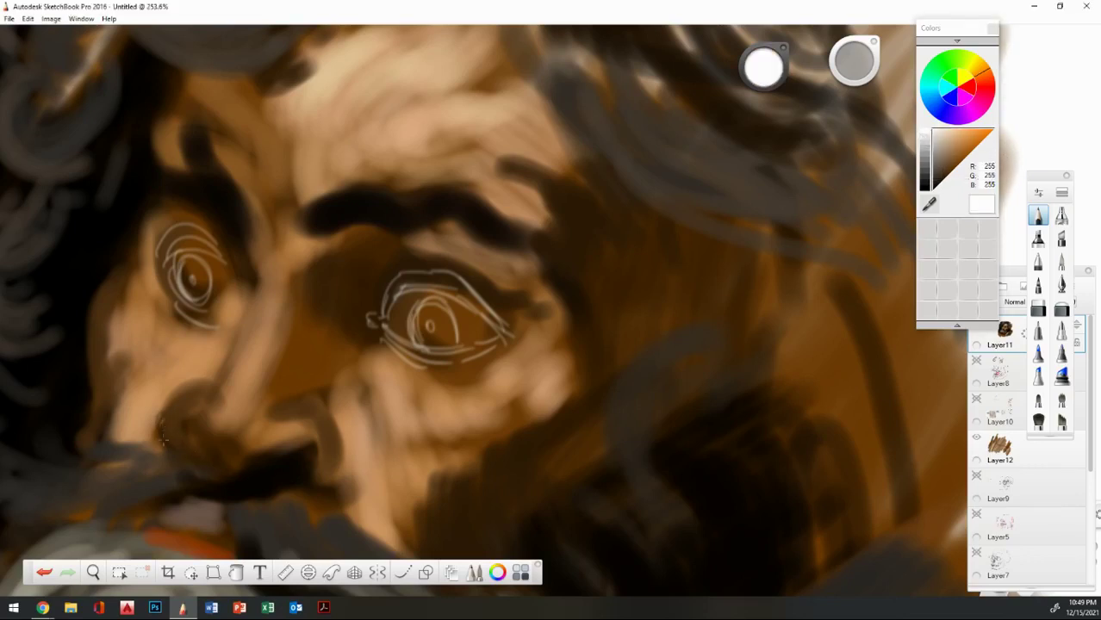
mouse_move(161, 421)
left_mouse_down()
mouse_move(208, 484)
mouse_move(296, 466)
mouse_move(311, 476)
left_mouse_up()
mouse_move(317, 426)
left_mouse_down()
mouse_move(326, 479)
mouse_move(314, 427)
mouse_move(291, 418)
mouse_move(274, 428)
mouse_move(274, 405)
mouse_move(226, 385)
mouse_move(273, 404)
left_mouse_up()
mouse_move(204, 405)
left_mouse_down()
mouse_move(256, 290)
mouse_move(376, 219)
left_mouse_up()
mouse_move(374, 242)
left_mouse_down()
mouse_move(389, 272)
mouse_move(457, 284)
mouse_move(492, 306)
left_mouse_up()
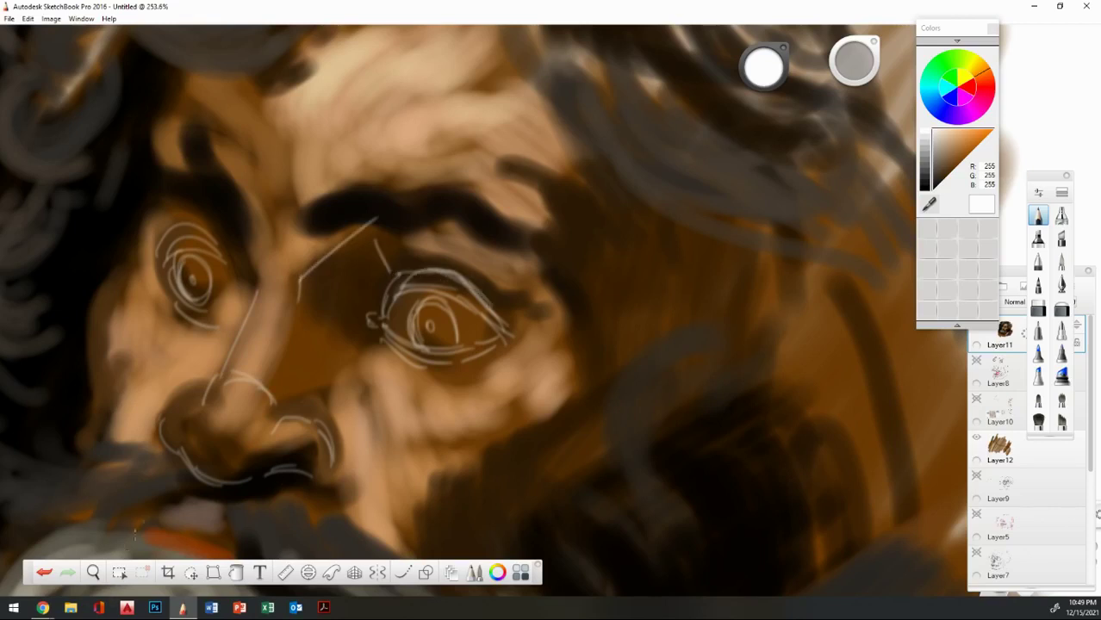
Switch to the paintbrush and sample browns from the painted face, RGB 124, 80, 35 and RGB 81, 47, 9.
left_click(93, 572)
left_click_drag(522, 328, 592, 311)
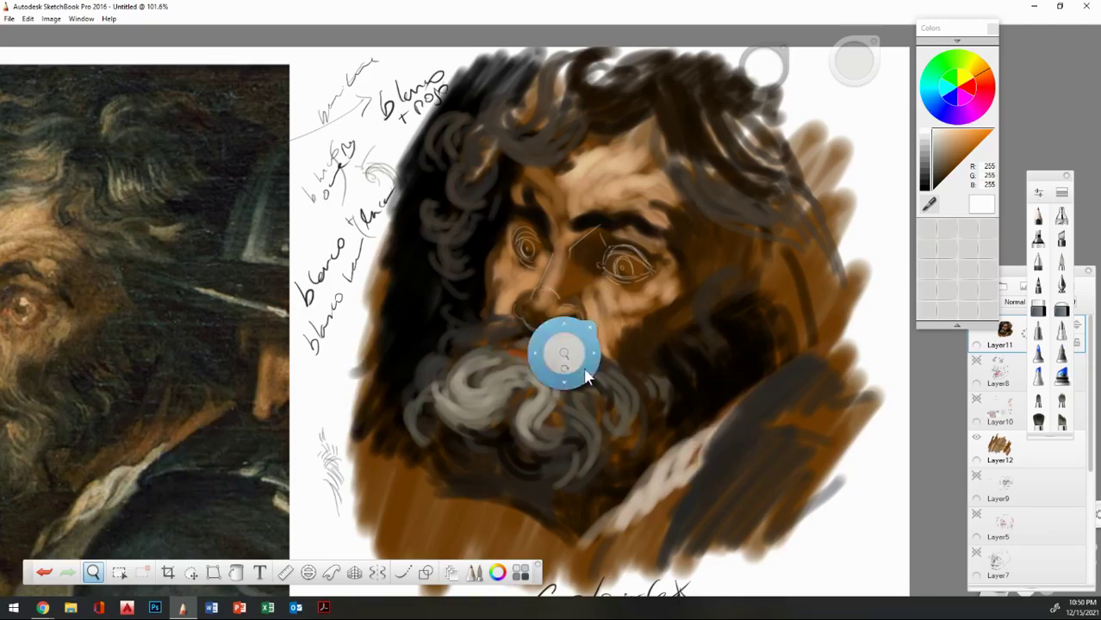
left_click_drag(586, 378, 699, 349)
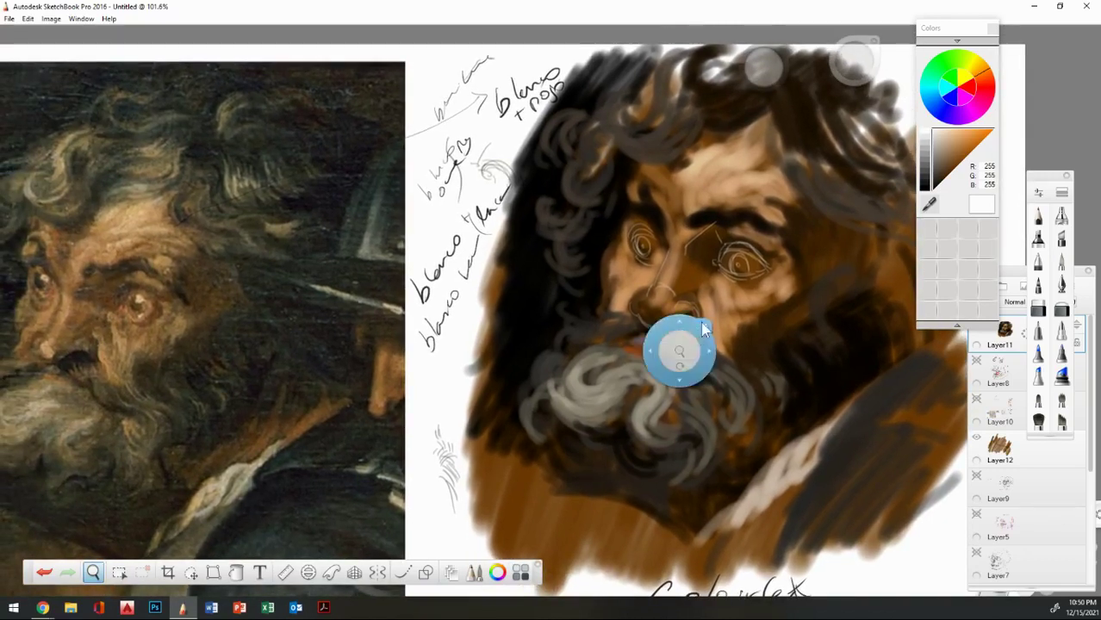
left_click(703, 326)
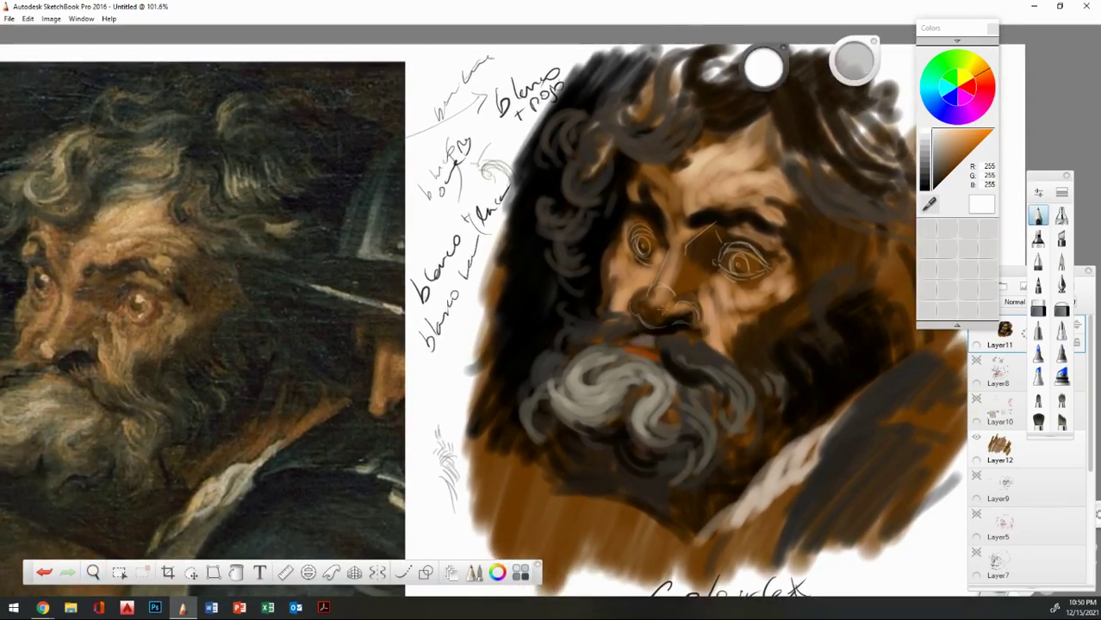
left_click(931, 205)
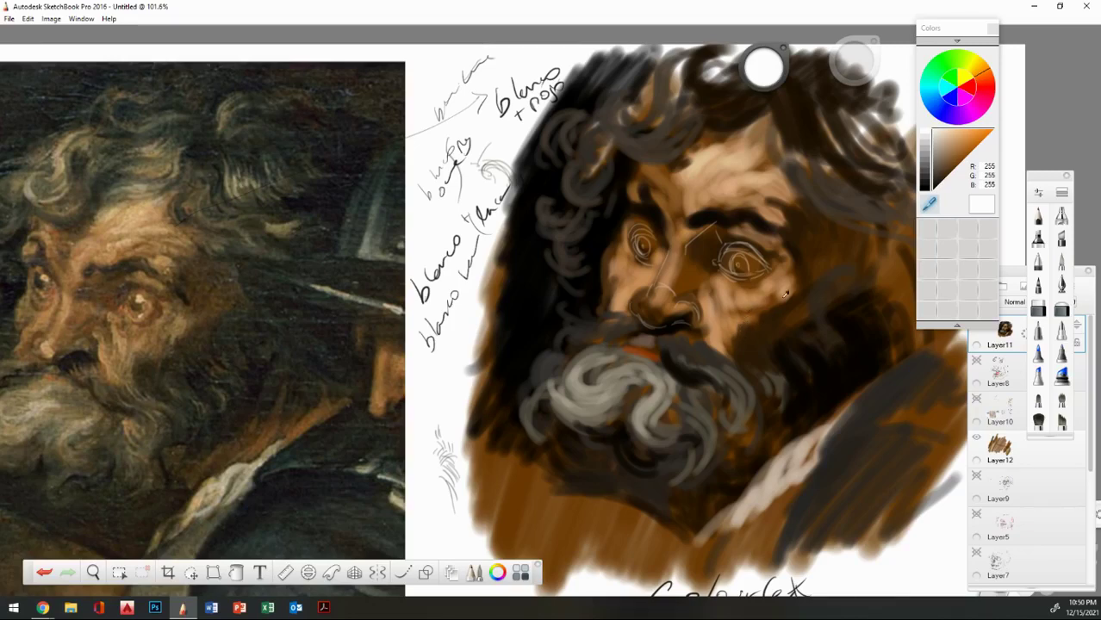
left_click(733, 287)
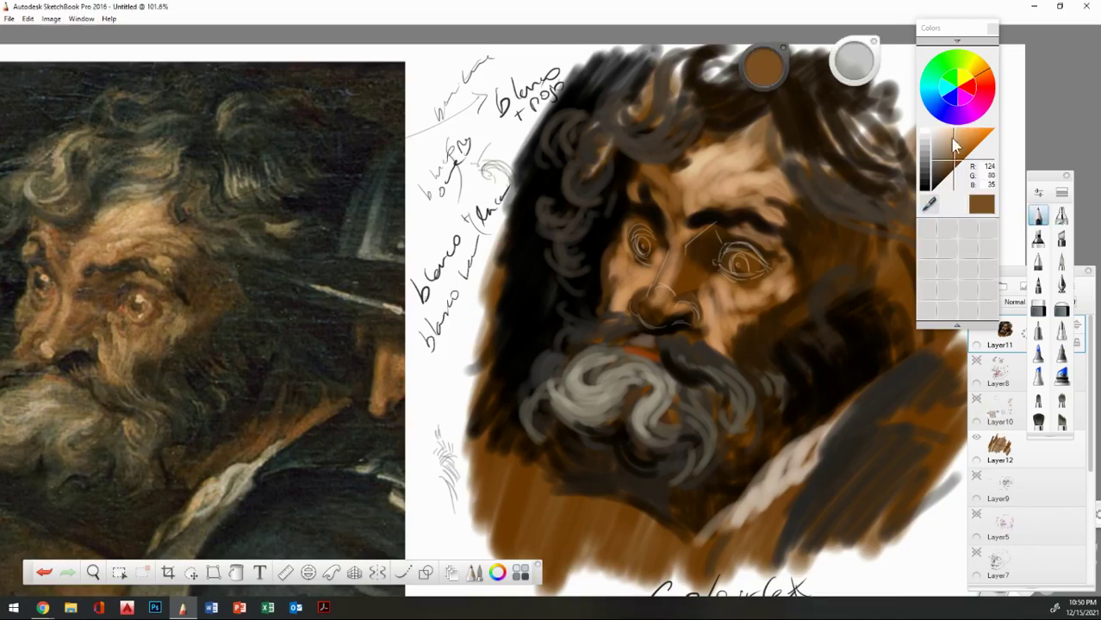
left_click(1062, 260)
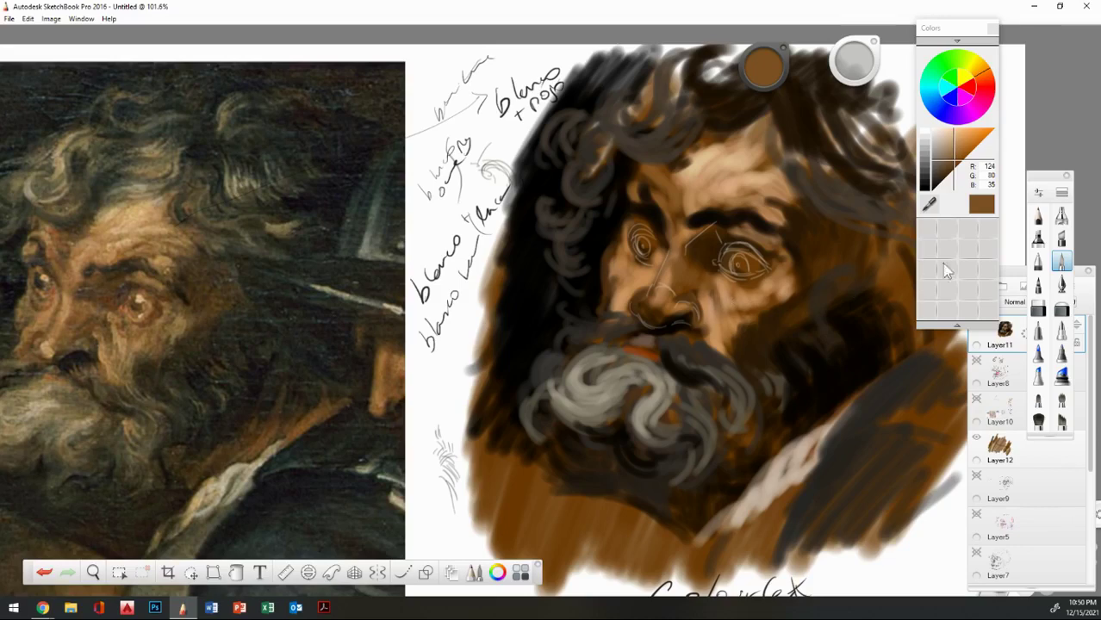
left_click(929, 204)
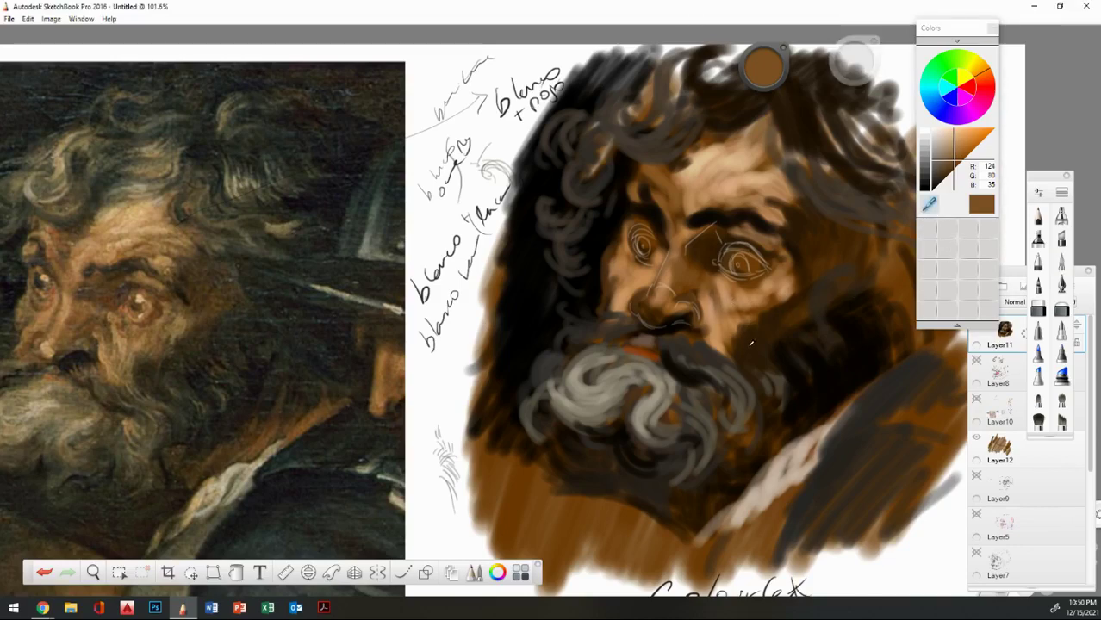
left_click(747, 347)
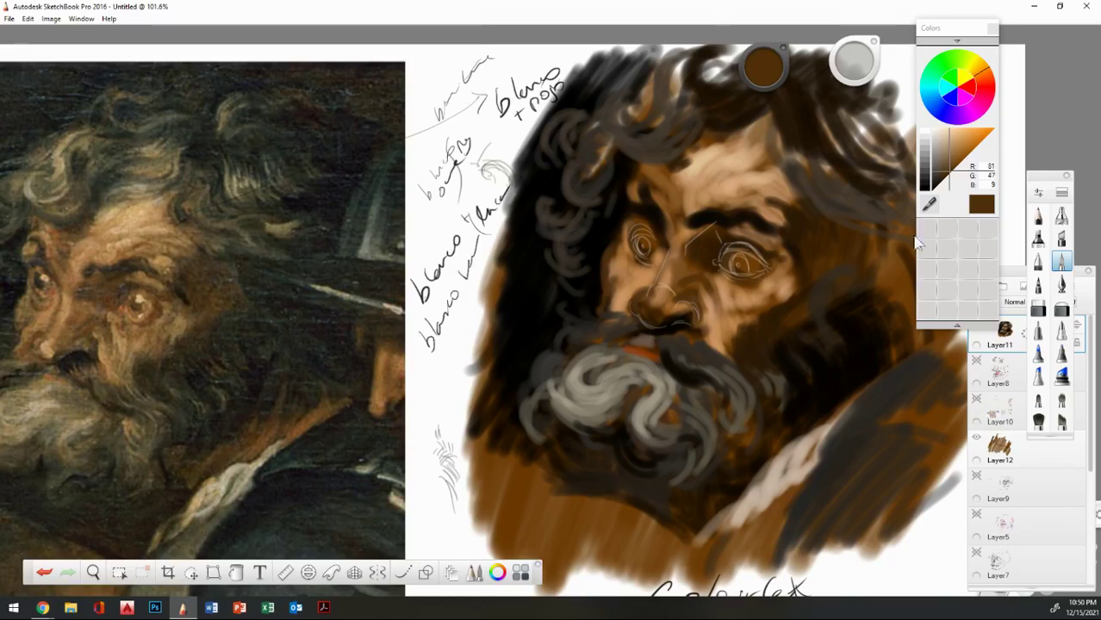
Tone the near eye grey-brown, RGB 125, 101, 74, and darken the far iris with RGB 35, 28, 21.
left_click(749, 267, "alt")
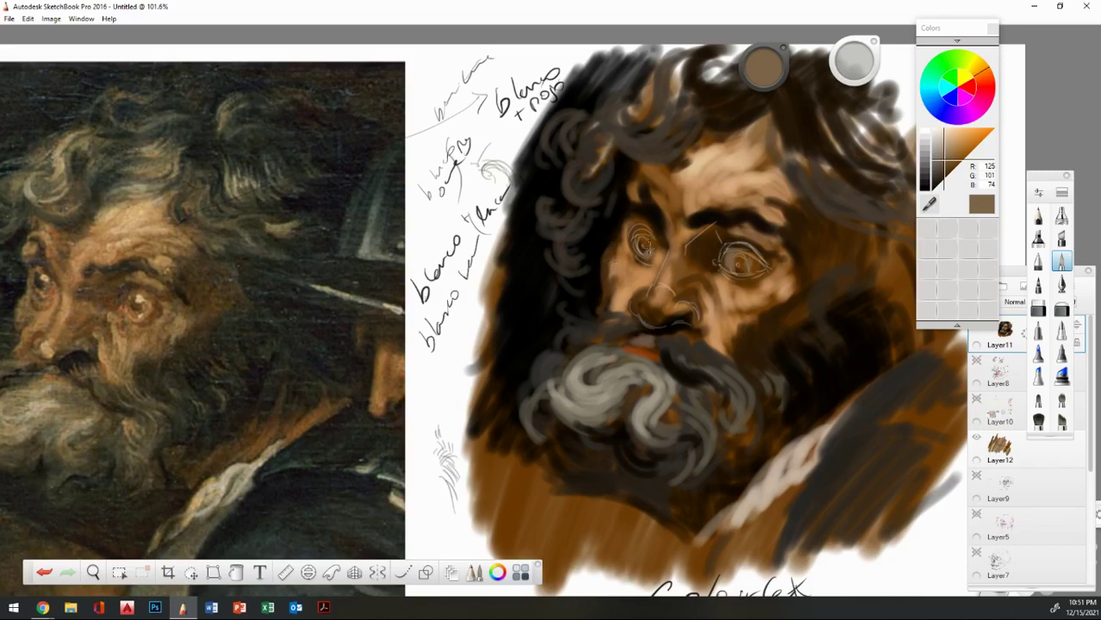
left_click(934, 183)
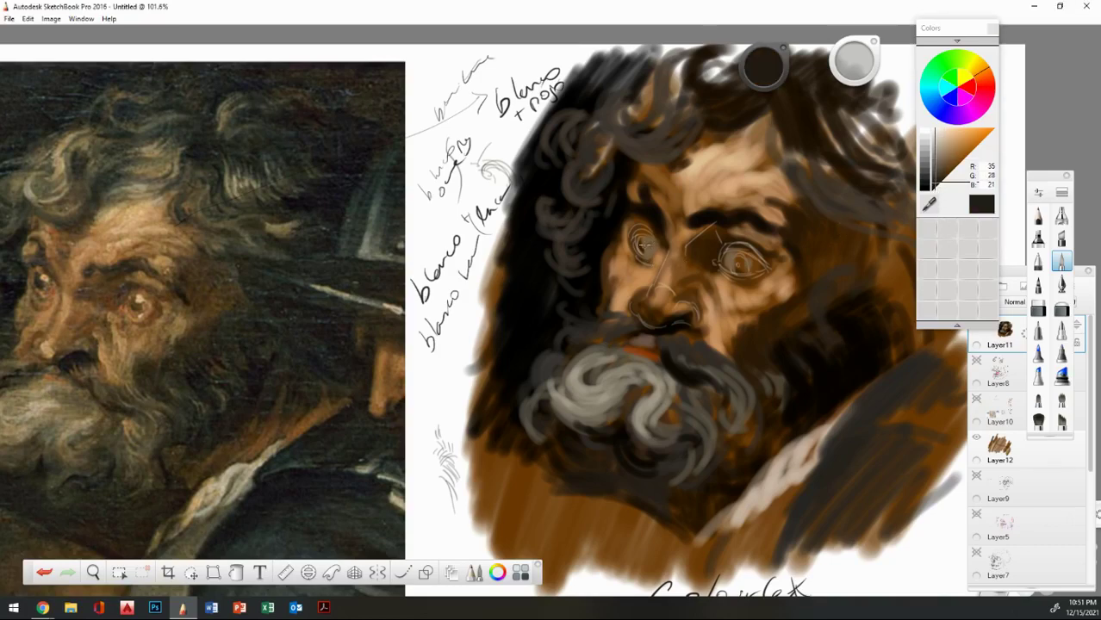
mouse_move(645, 246)
left_mouse_down()
mouse_move(640, 255)
mouse_move(659, 258)
left_mouse_up()
Paint the near eye's iris and upper lid area with browns, RGB 93, 52, 7 and RGB 122, 76, 24.
left_click_drag(950, 172, 953, 167)
left_click_drag(740, 262, 727, 271)
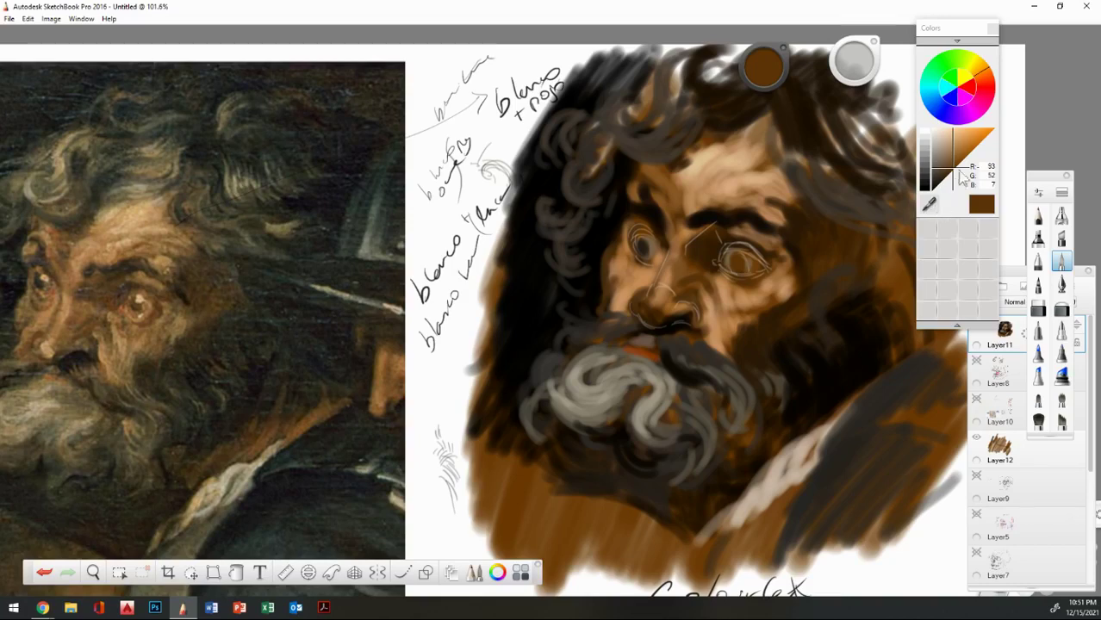
left_click_drag(968, 164, 959, 157)
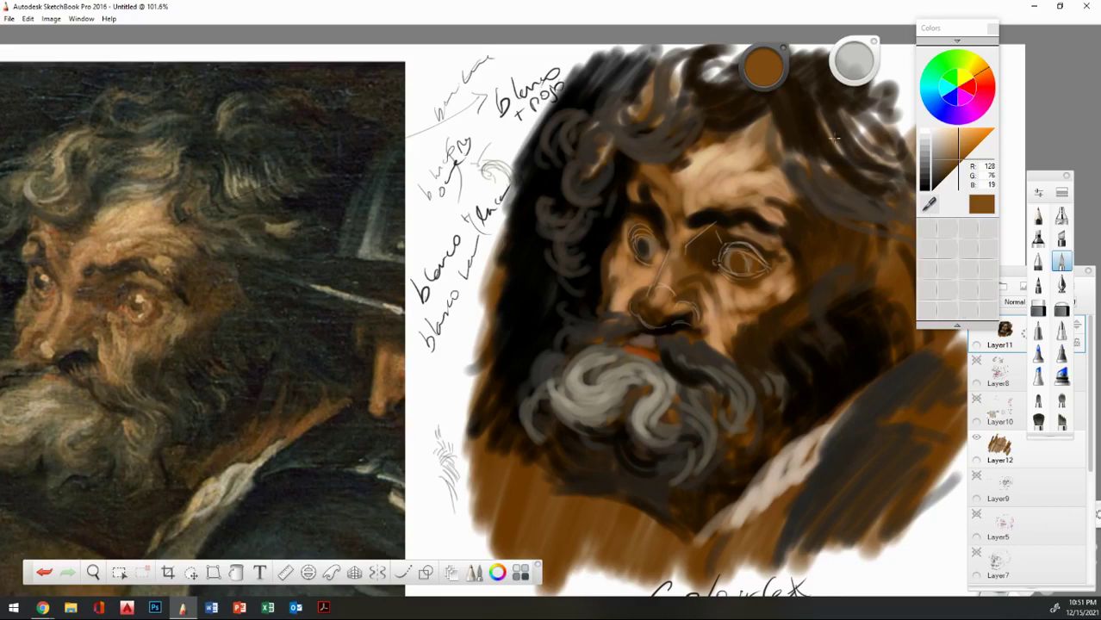
left_click_drag(769, 79, 743, 85)
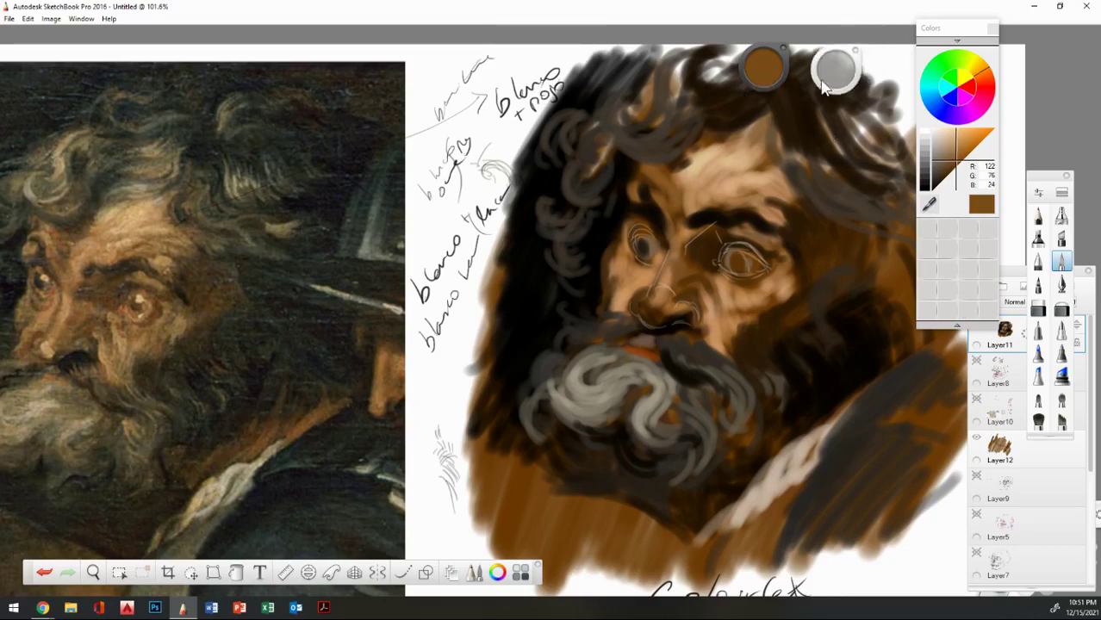
left_click_drag(826, 75, 798, 87)
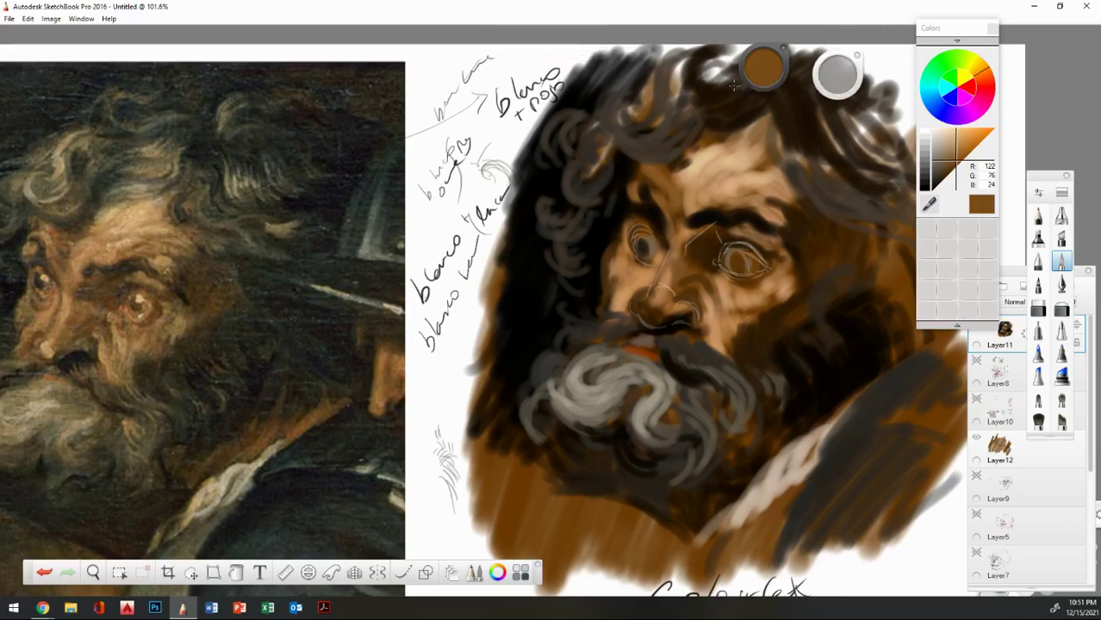
left_click_drag(735, 249, 752, 256)
Add light tan strokes, RGB 169, 120, 65, beneath the near iris and beside the far eye.
left_click(958, 149)
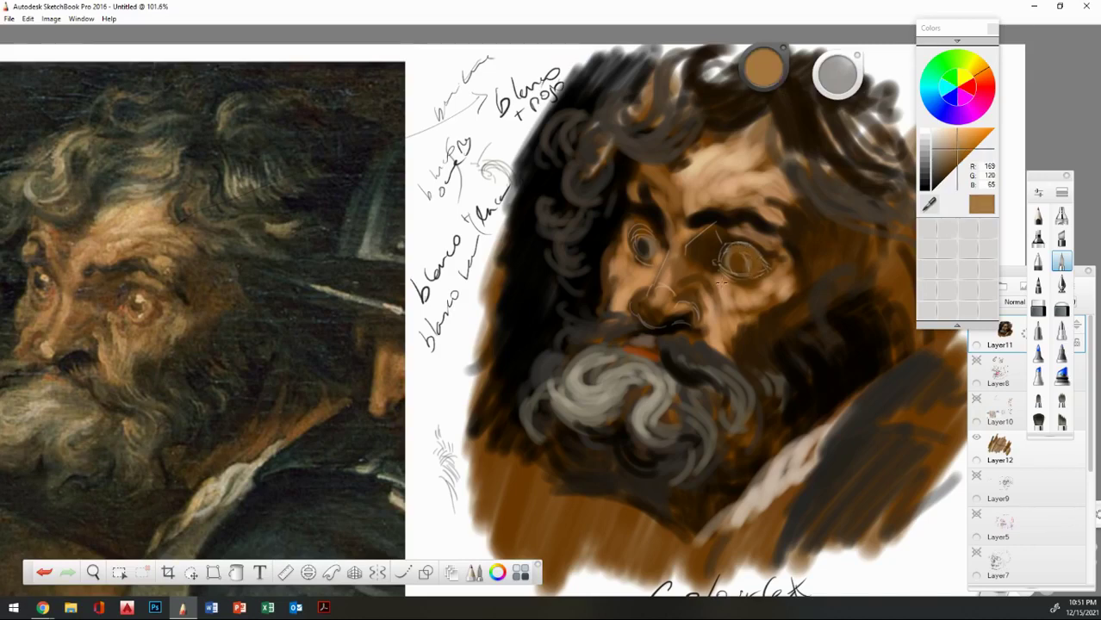
left_click_drag(725, 270, 756, 271)
mouse_move(660, 256)
left_mouse_down()
mouse_move(636, 255)
mouse_move(650, 261)
left_mouse_up()
Shade the far eye with brown, RGB 83, 55, 23, and define the near eye's lids with dark brown, RGB 51, 31, 9.
left_click_drag(949, 176, 946, 170)
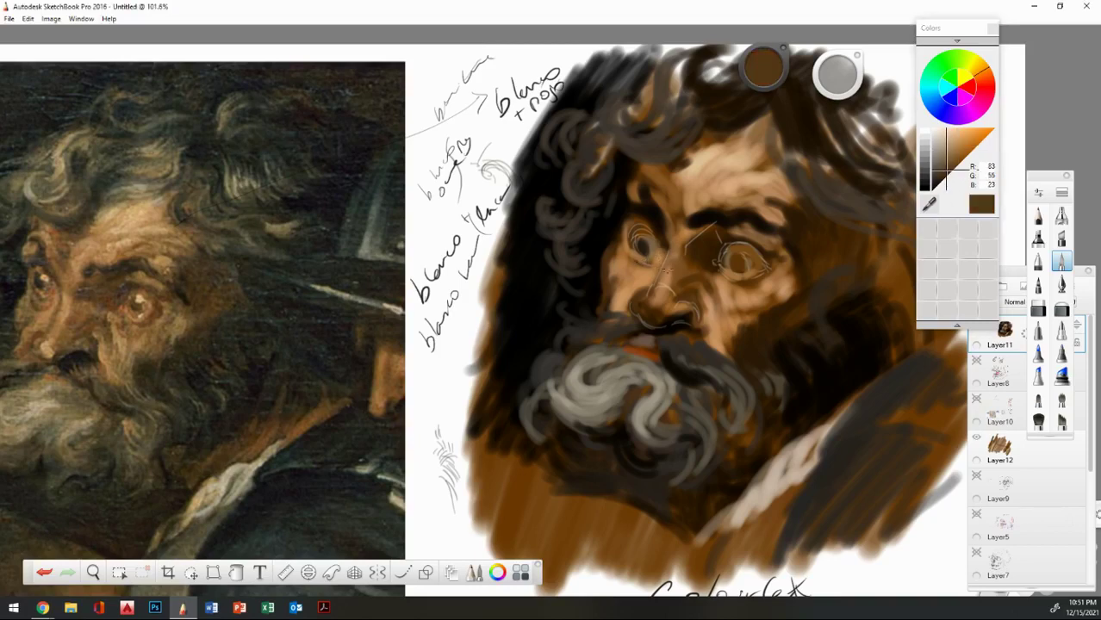
mouse_move(634, 256)
left_mouse_down()
mouse_move(652, 256)
mouse_move(624, 270)
mouse_move(648, 267)
mouse_move(638, 257)
left_mouse_up()
left_click(933, 185)
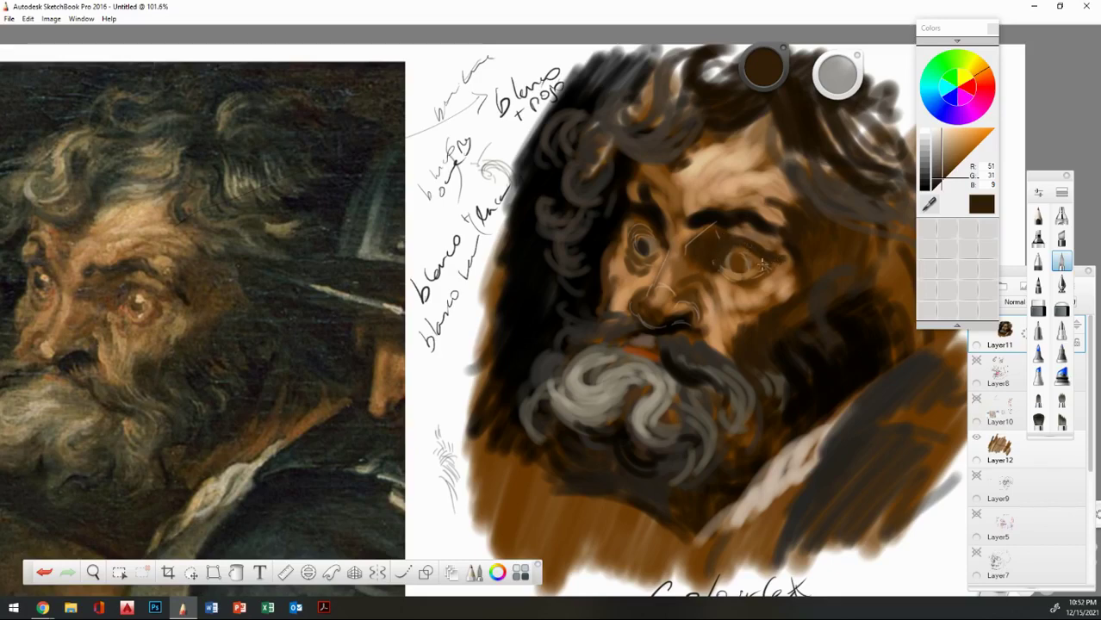
Paint forehead wrinkles above the near eyebrow with browns, RGB 126, 89, 55 and RGB 100, 54, 12.
left_click(929, 205)
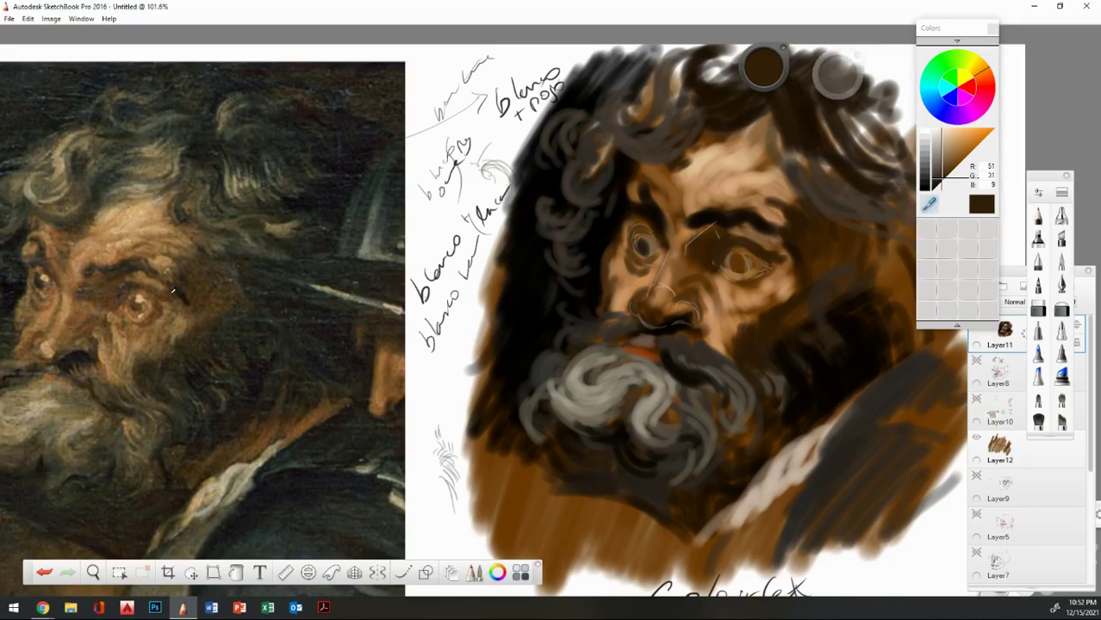
left_click(769, 215, "alt")
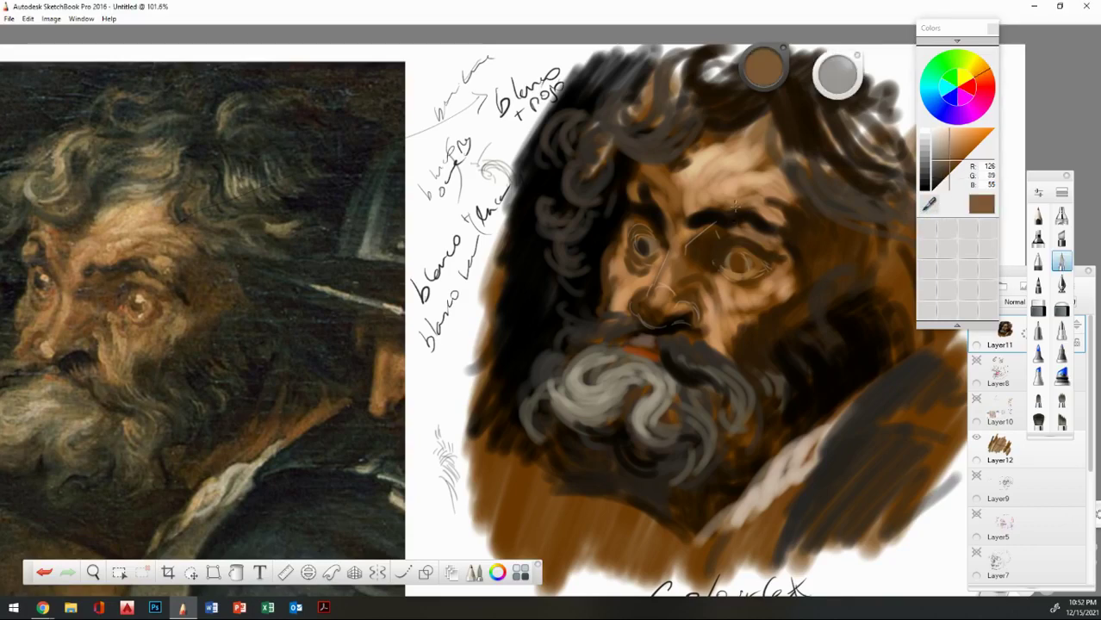
mouse_move(729, 193)
left_mouse_down()
mouse_move(717, 196)
mouse_move(769, 205)
left_mouse_up()
left_click(932, 204)
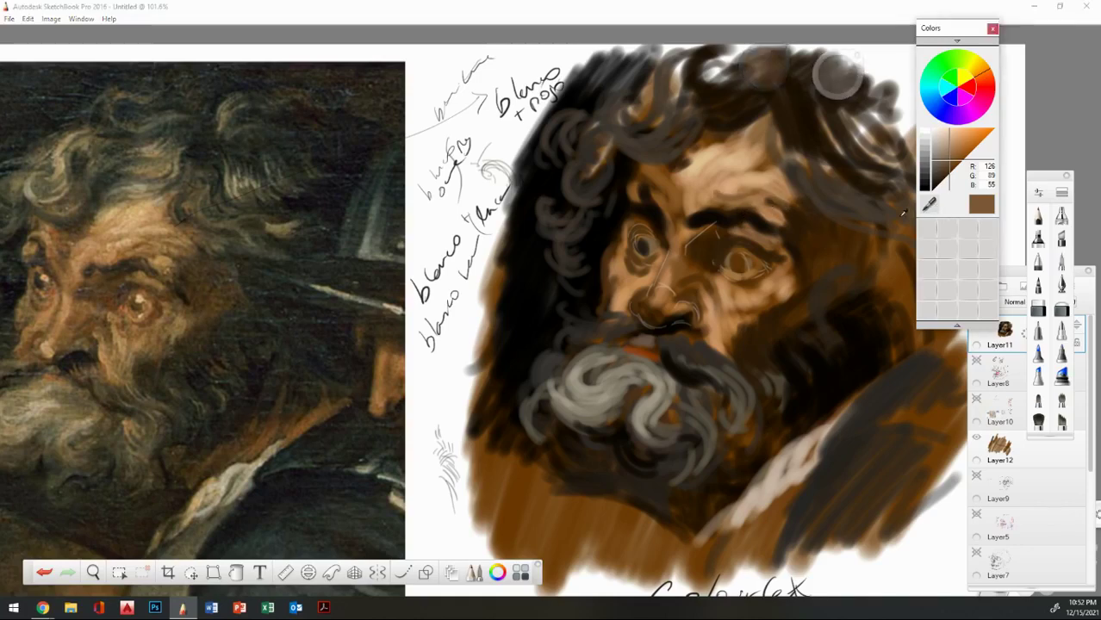
left_click(816, 226, "alt")
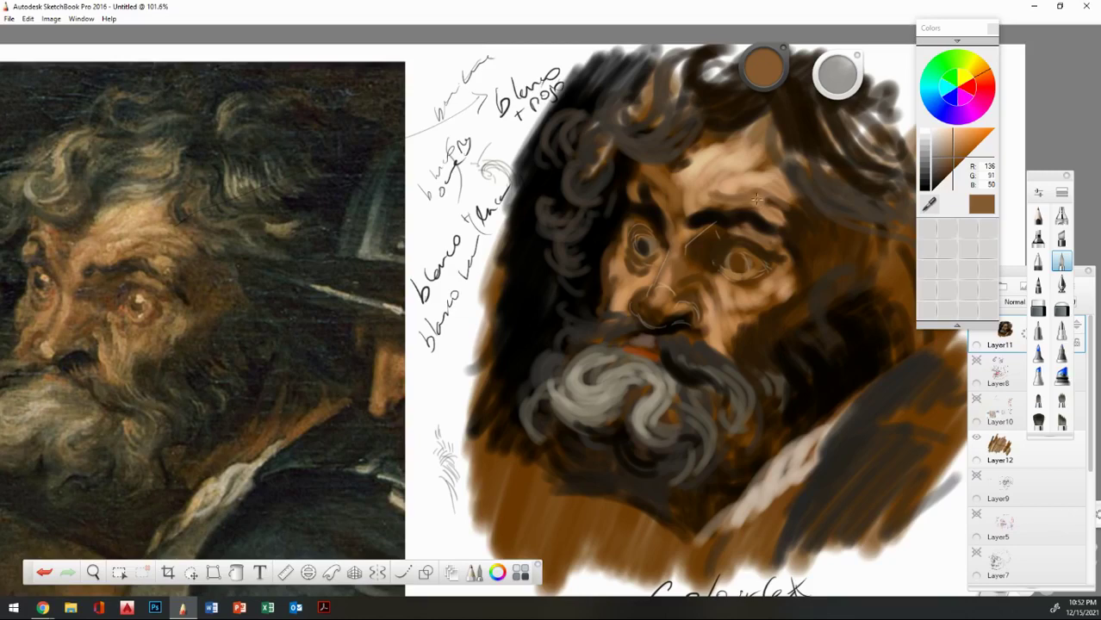
left_click_drag(950, 171, 953, 167)
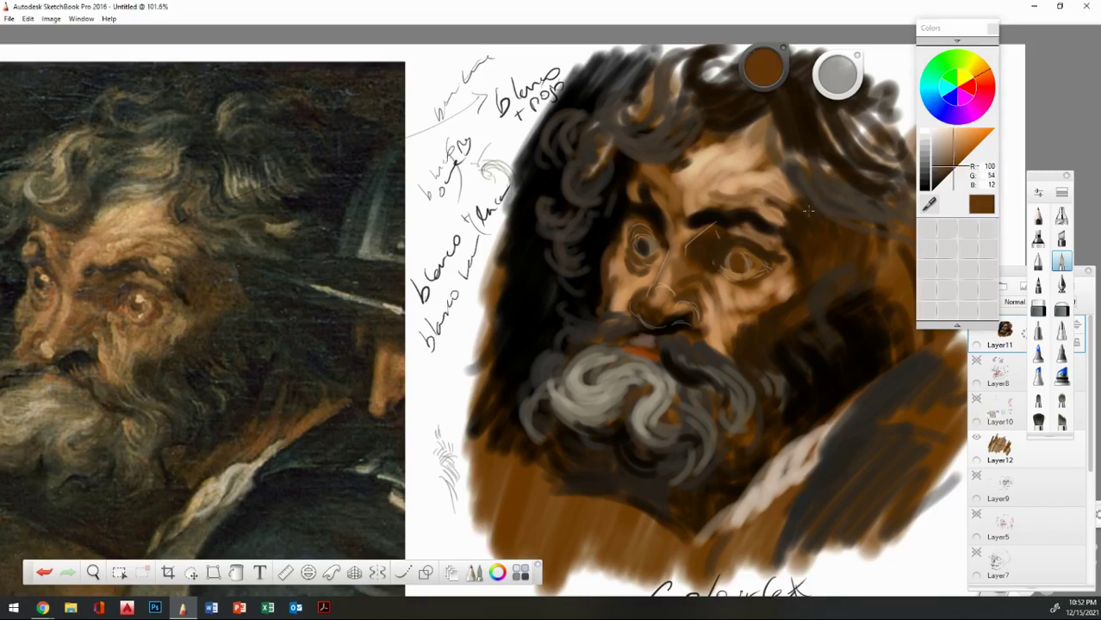
left_click_drag(717, 195, 778, 205)
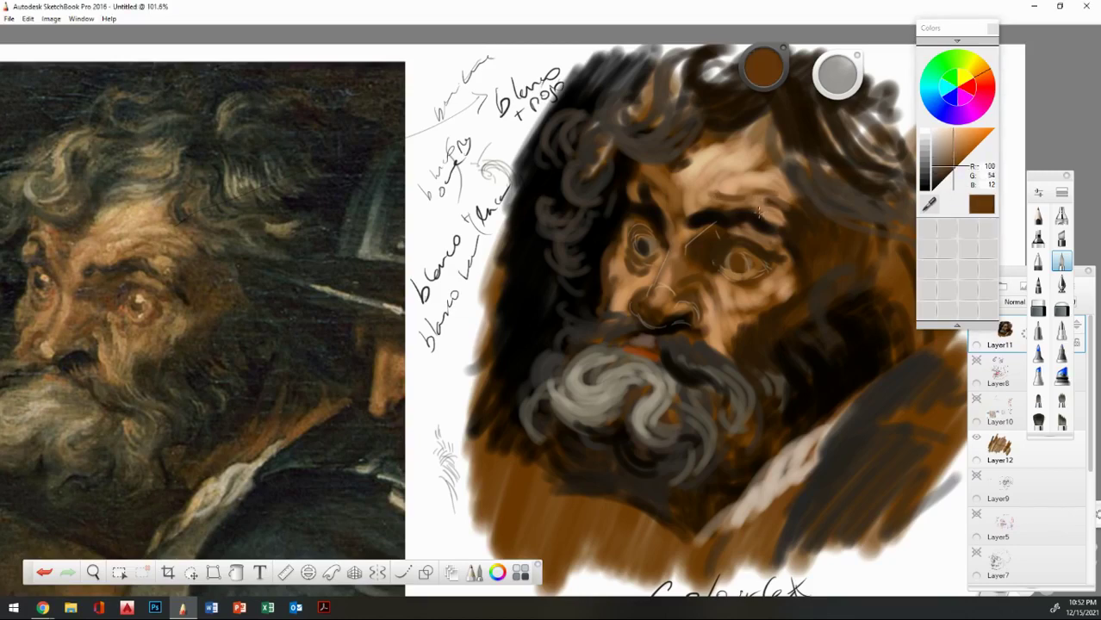
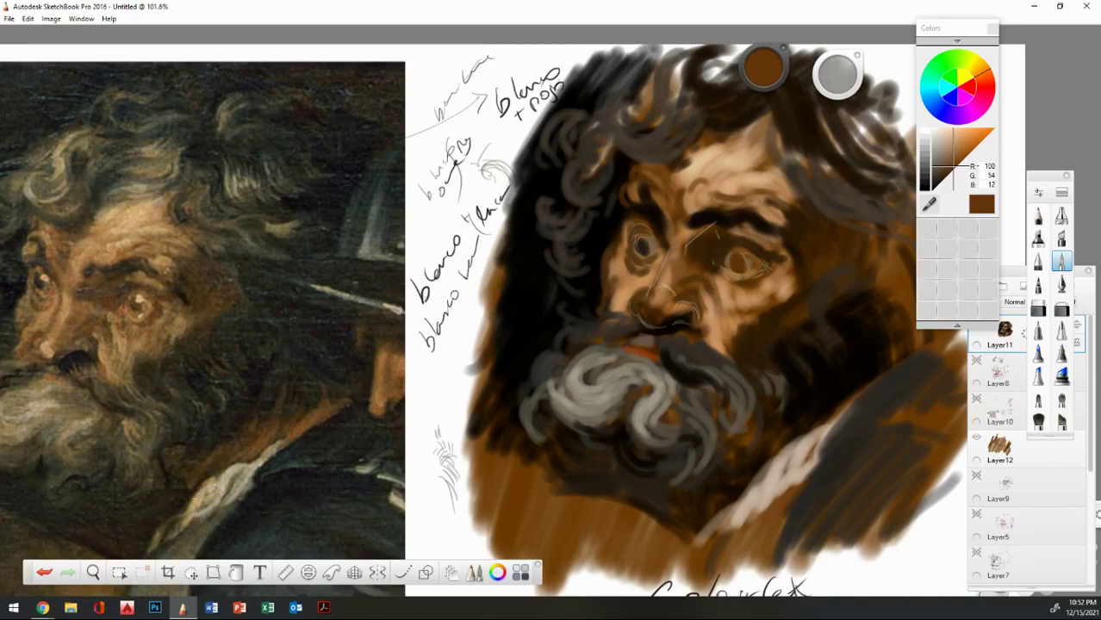
Paint a hatched dark brown test swatch, RGB 77, 46, 19, on the blank canvas below the figure's shoulder.
left_click(93, 572)
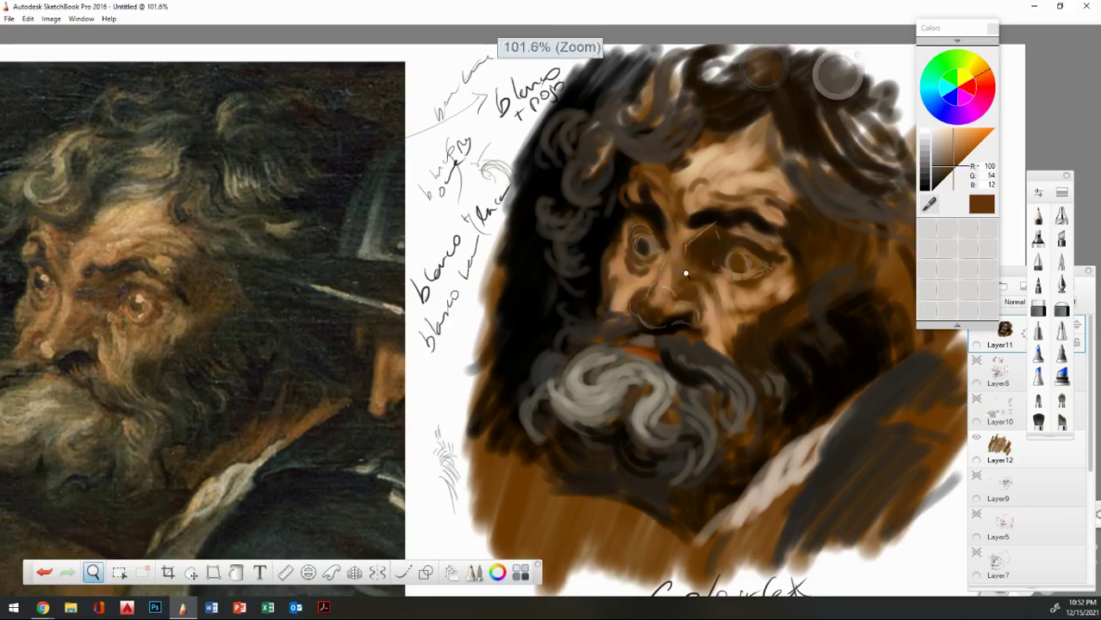
left_click_drag(686, 273, 650, 256)
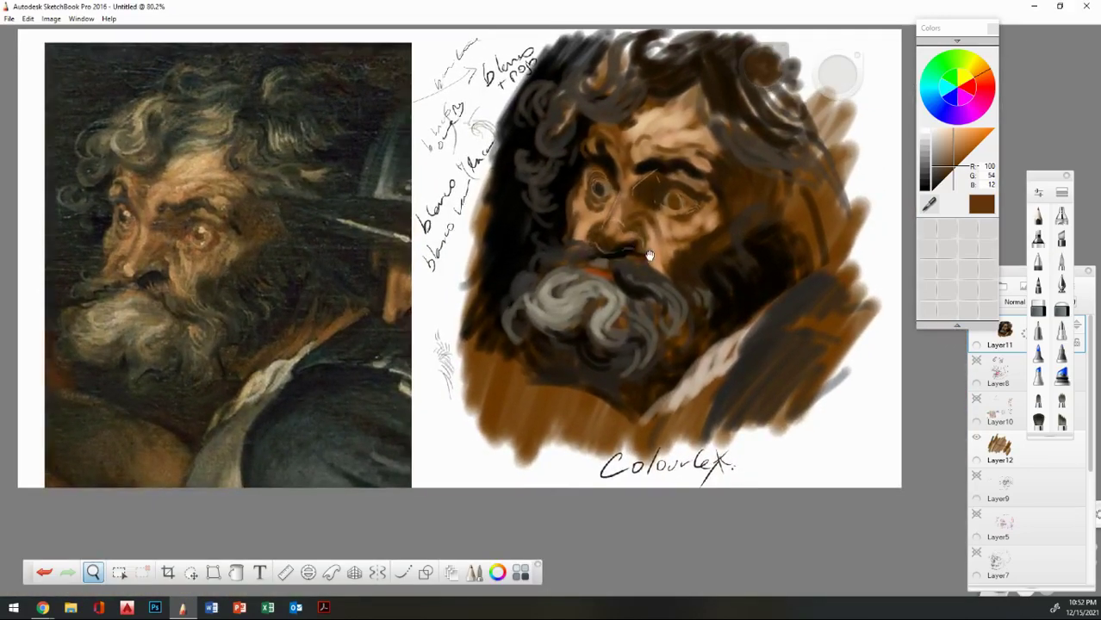
left_click(677, 217)
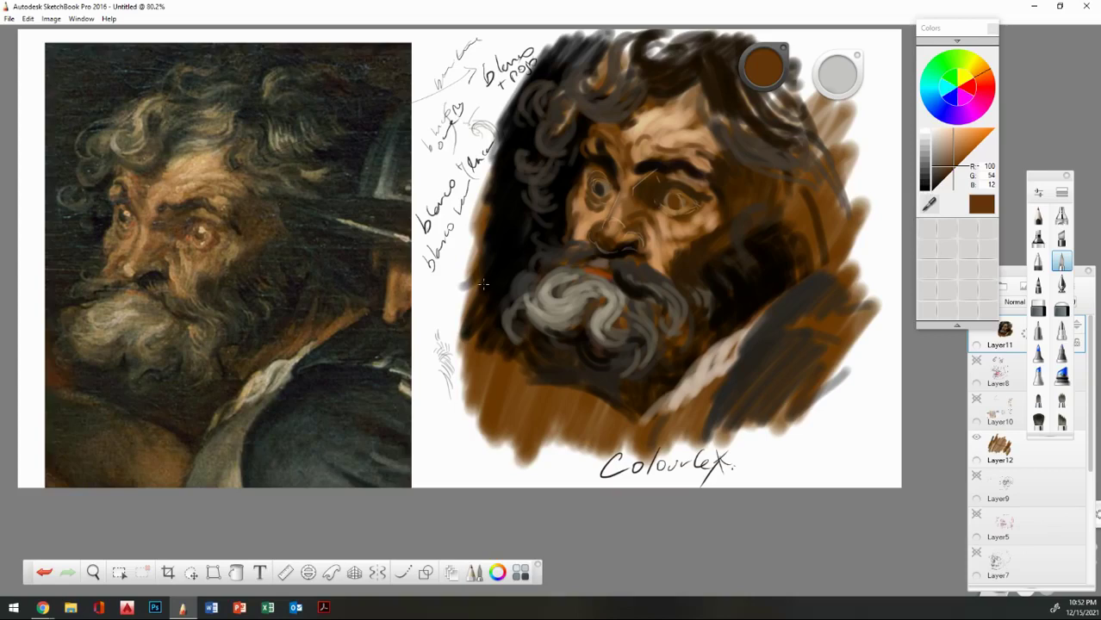
left_click(937, 204)
left_click(828, 433)
left_click(985, 205)
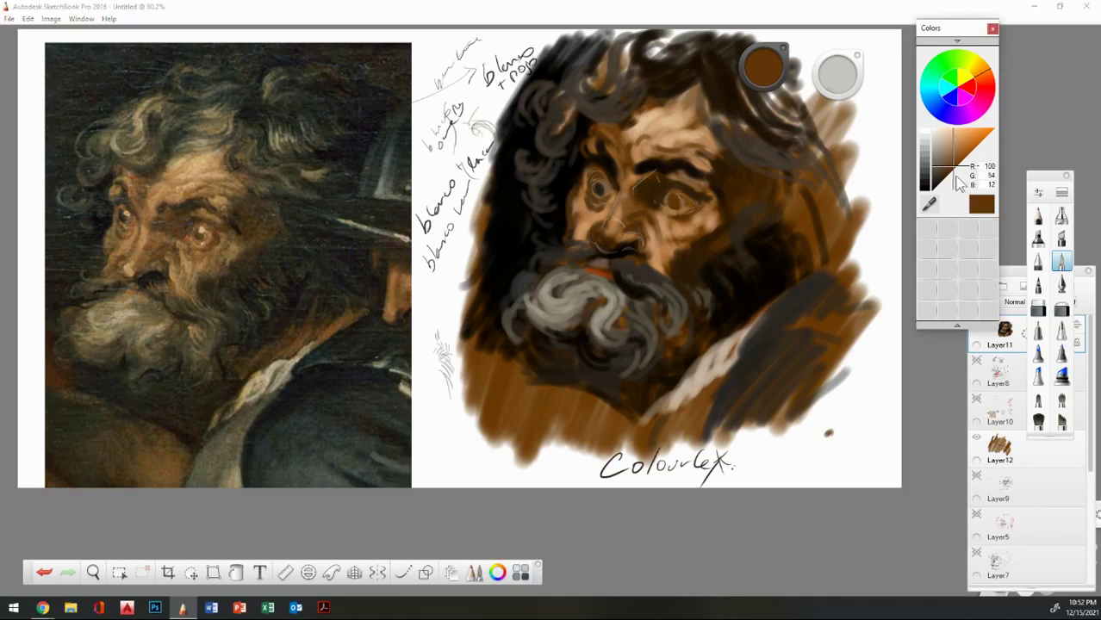
left_click(947, 172)
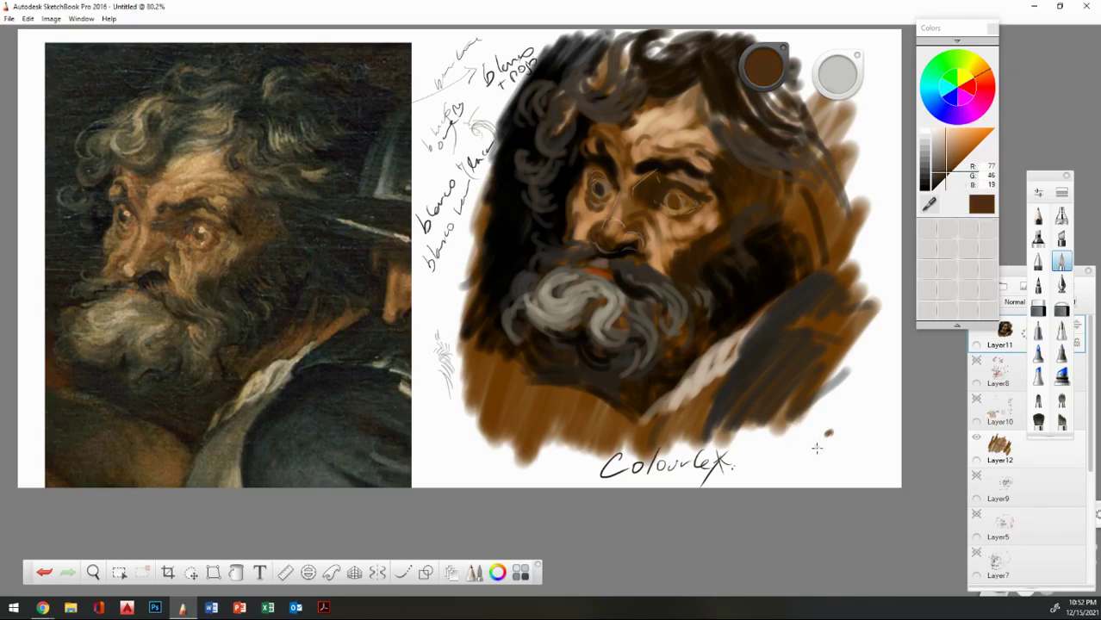
mouse_move(783, 457)
left_mouse_down()
mouse_move(810, 435)
mouse_move(801, 462)
mouse_move(868, 414)
mouse_move(845, 455)
mouse_move(840, 410)
mouse_move(778, 460)
mouse_move(795, 420)
mouse_move(789, 450)
mouse_move(841, 405)
left_mouse_up()
left_click_drag(830, 460, 888, 410)
mouse_move(824, 463)
left_mouse_down()
mouse_move(887, 400)
mouse_move(865, 396)
left_mouse_up()
left_click_drag(799, 441, 844, 392)
Layer light beige strokes, RGB 197, 185, 174, over the brown swatch and choose a tan, RGB 211, 171, 134.
left_click(937, 142)
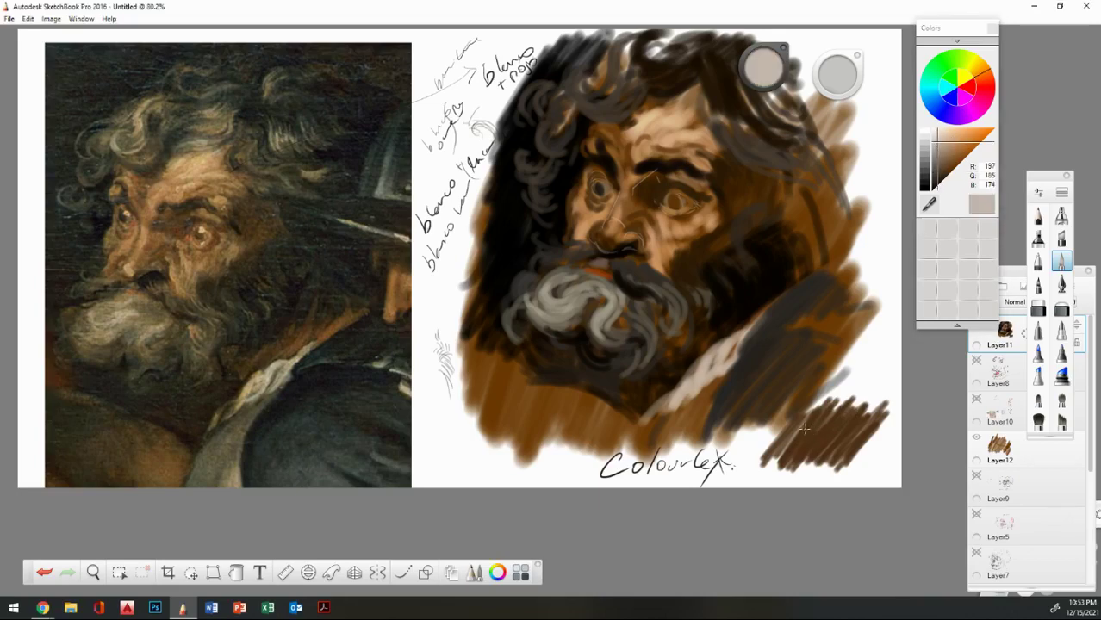
mouse_move(805, 433)
left_mouse_down()
mouse_move(844, 399)
mouse_move(851, 411)
left_mouse_up()
left_click_drag(820, 451, 863, 405)
mouse_move(829, 446)
left_mouse_down()
mouse_move(871, 398)
mouse_move(876, 409)
mouse_move(828, 434)
mouse_move(833, 443)
mouse_move(839, 415)
mouse_move(845, 432)
mouse_move(851, 420)
left_mouse_up()
left_click(950, 134)
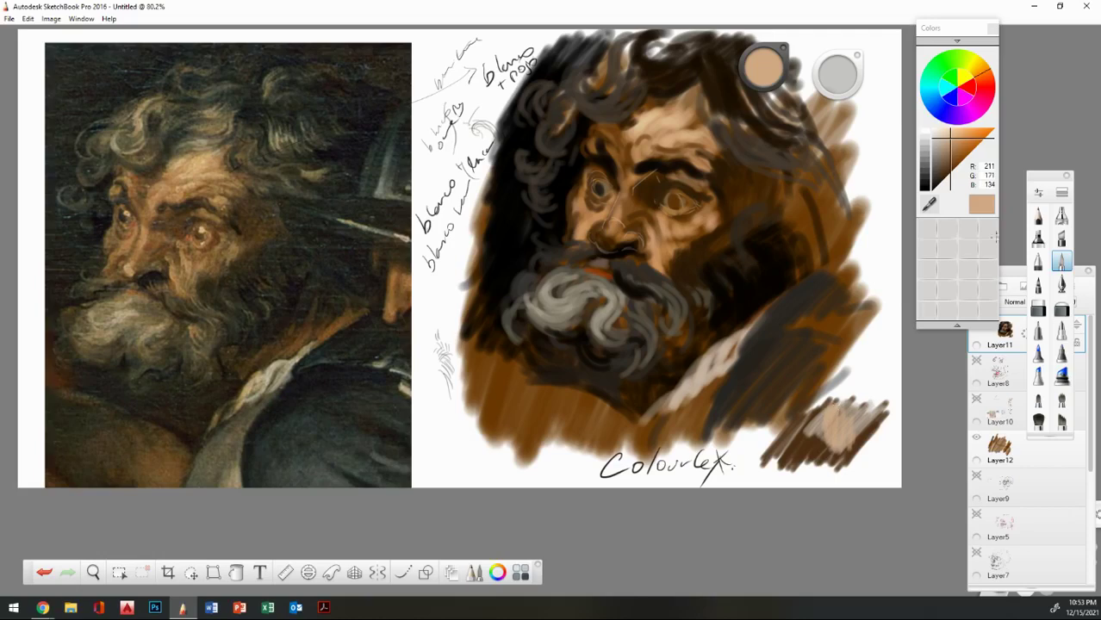
Choose a muted green, RGB 86, 132, 86, as the brush colour.
left_click(948, 82)
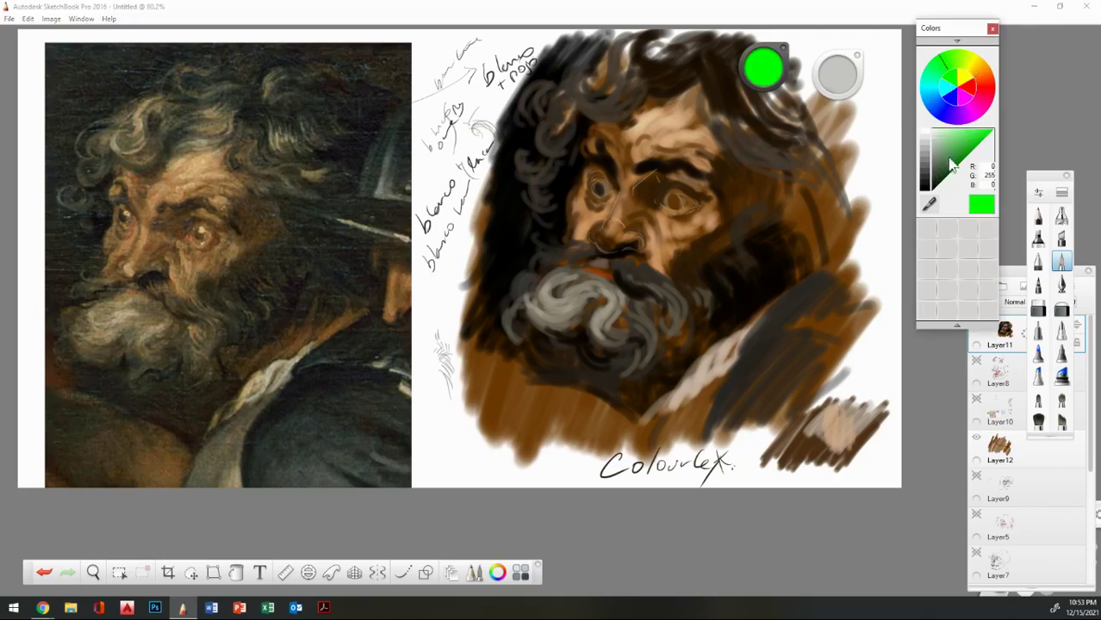
left_click_drag(951, 164, 946, 159)
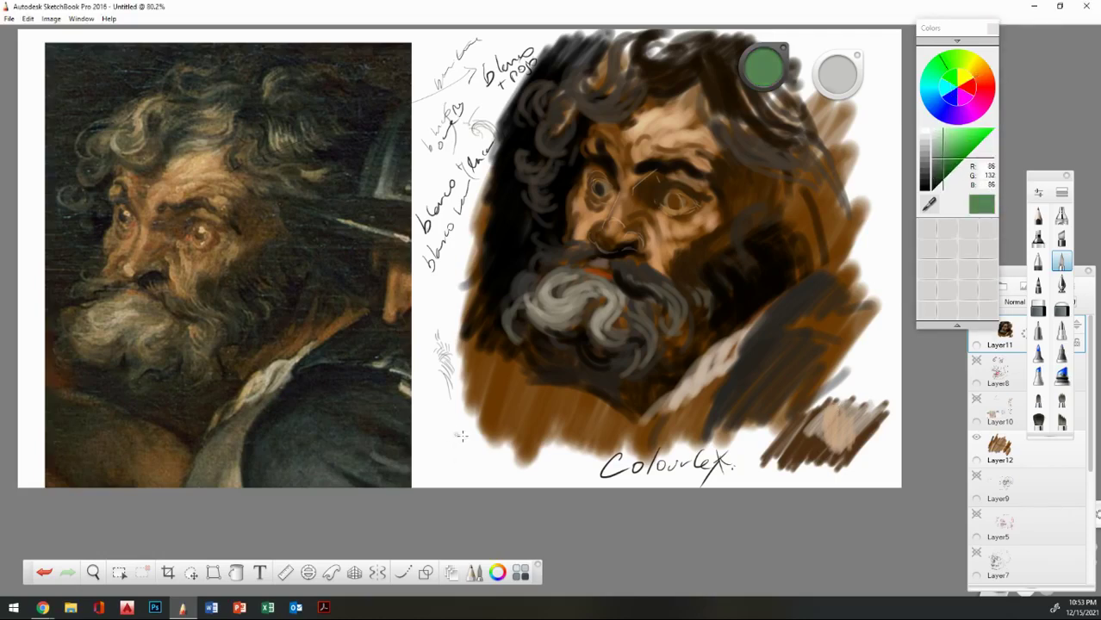
Paint a green test swatch below the beard with a lighter green centre, and add a pale yellow-green stroke to the skin-tone swatch.
mouse_move(480, 472)
left_mouse_down()
mouse_move(500, 438)
mouse_move(487, 477)
mouse_move(524, 432)
mouse_move(511, 407)
mouse_move(508, 460)
mouse_move(494, 403)
mouse_move(490, 451)
left_mouse_up()
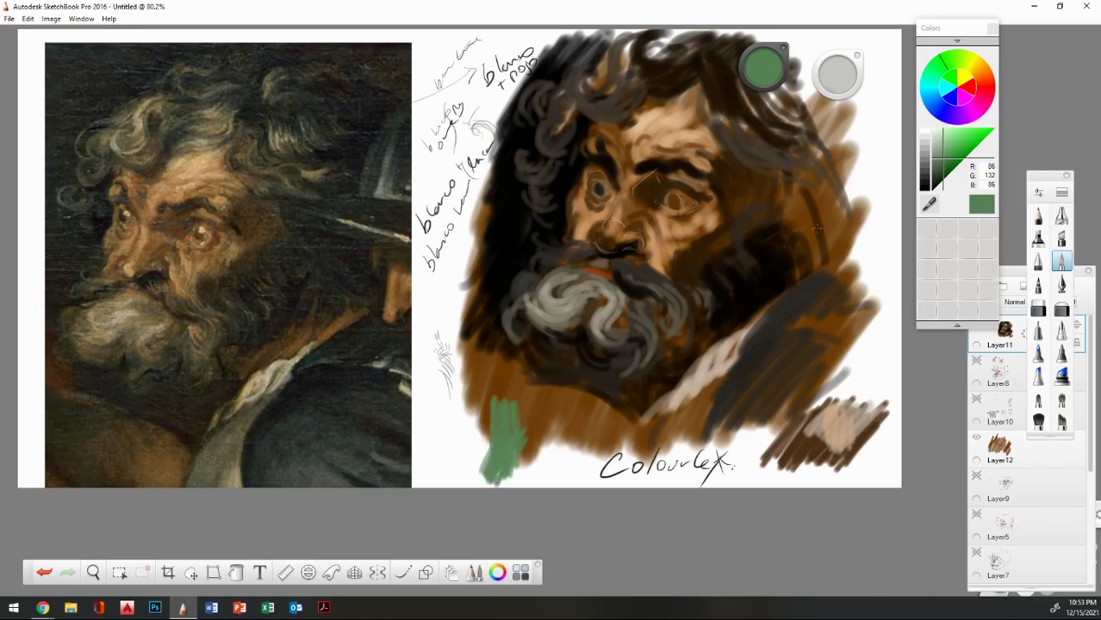
left_click(943, 143)
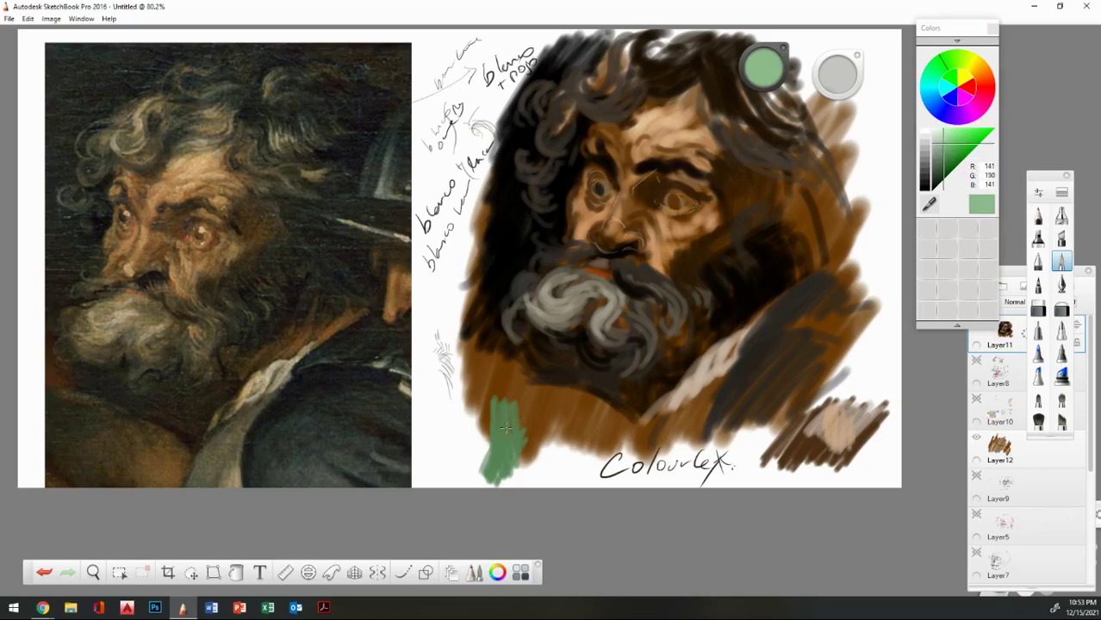
left_click_drag(506, 428, 494, 467)
left_click(974, 68)
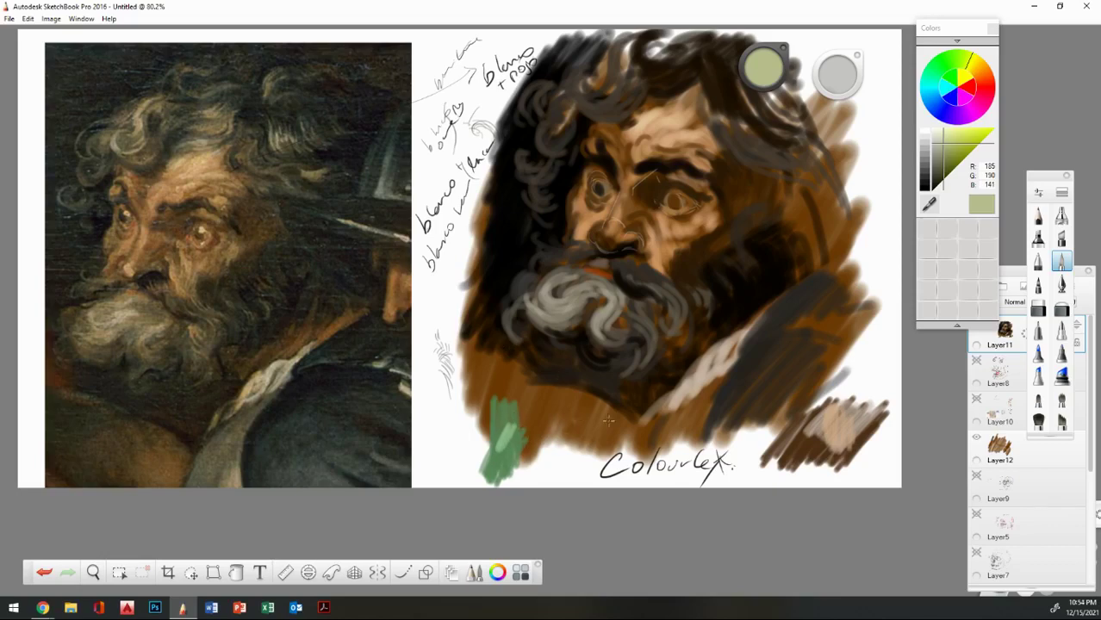
left_click_drag(866, 424, 862, 431)
Sample the olive-brown tone from the beard in the reference painting.
left_click(931, 204)
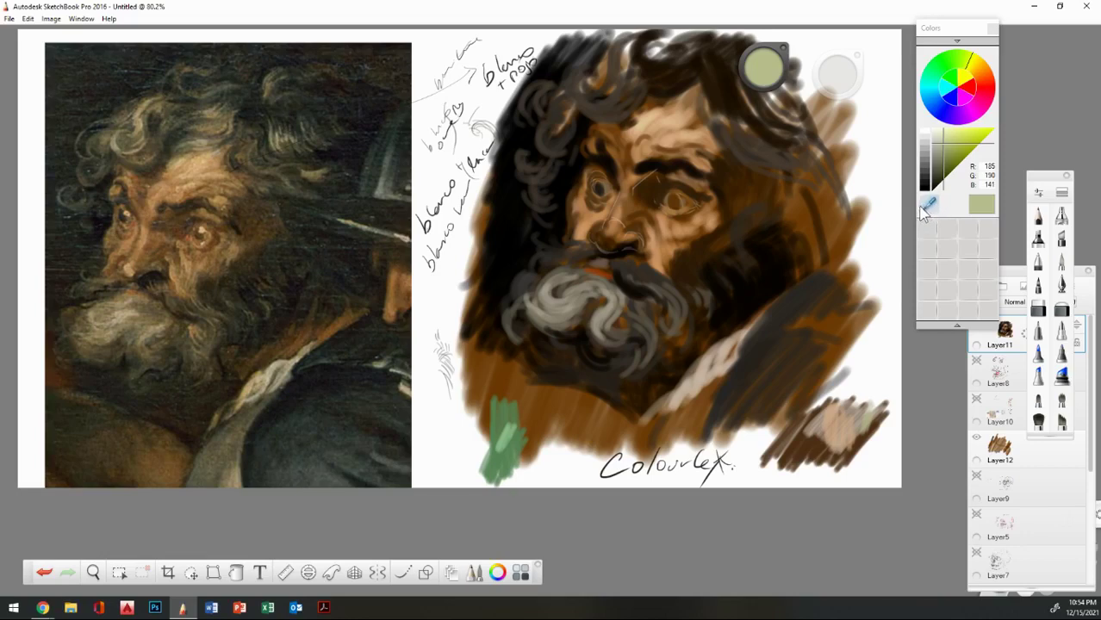
left_click(924, 209)
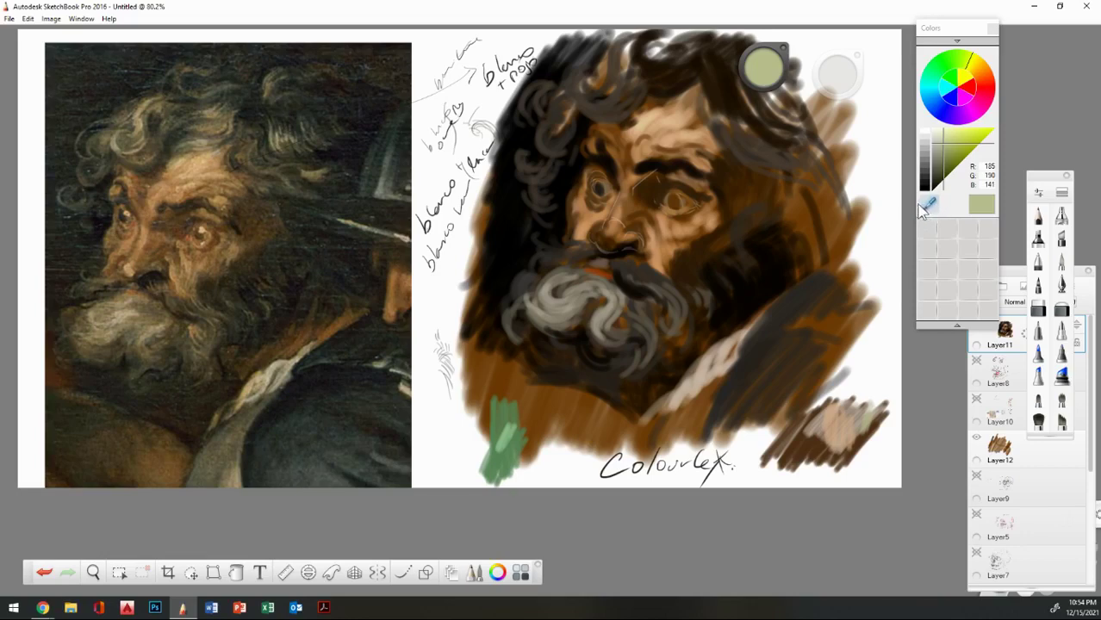
left_click(156, 312)
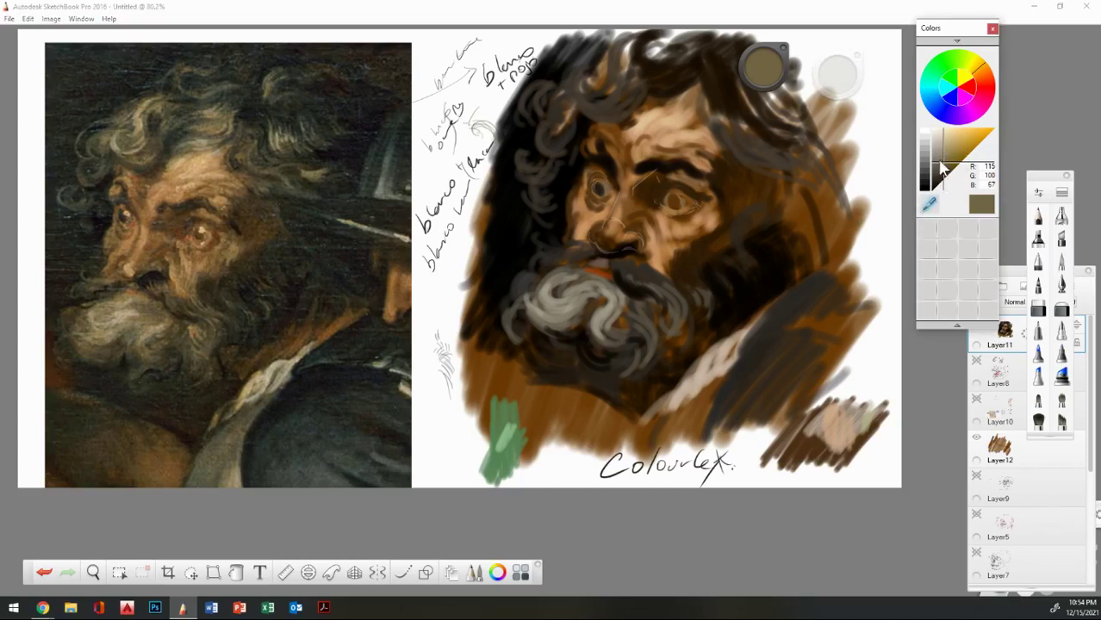
Paint the nose bridge and the cheek beside it in orange skin tone RGB 220, 152, 109, adding lighter peach RGB 225, 178, 148 on the cheek.
left_click(963, 106)
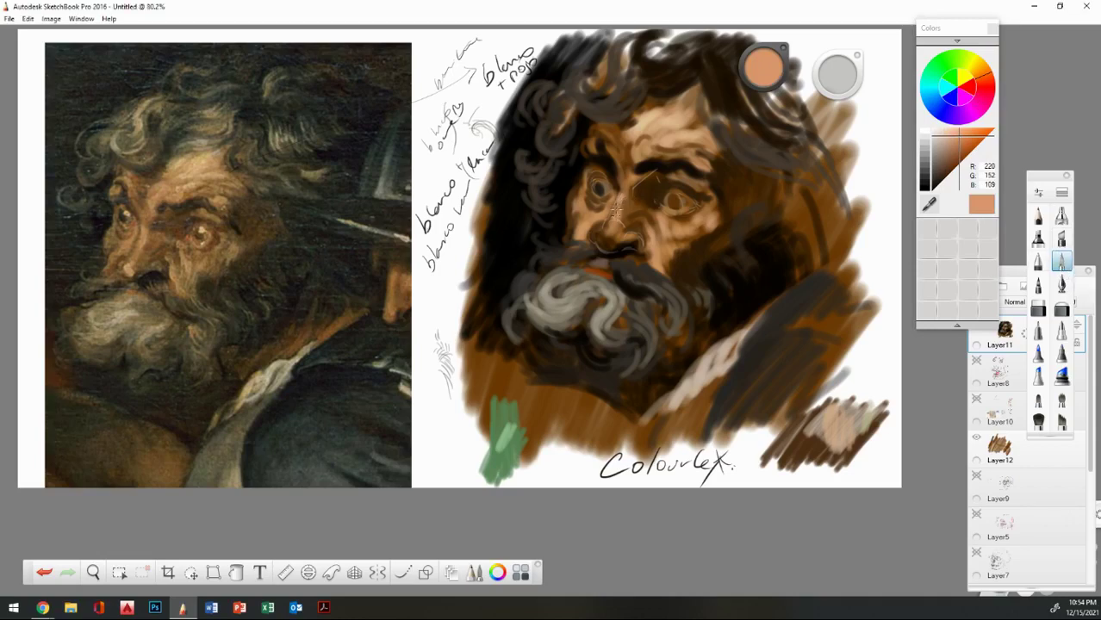
left_click_drag(617, 187, 618, 209)
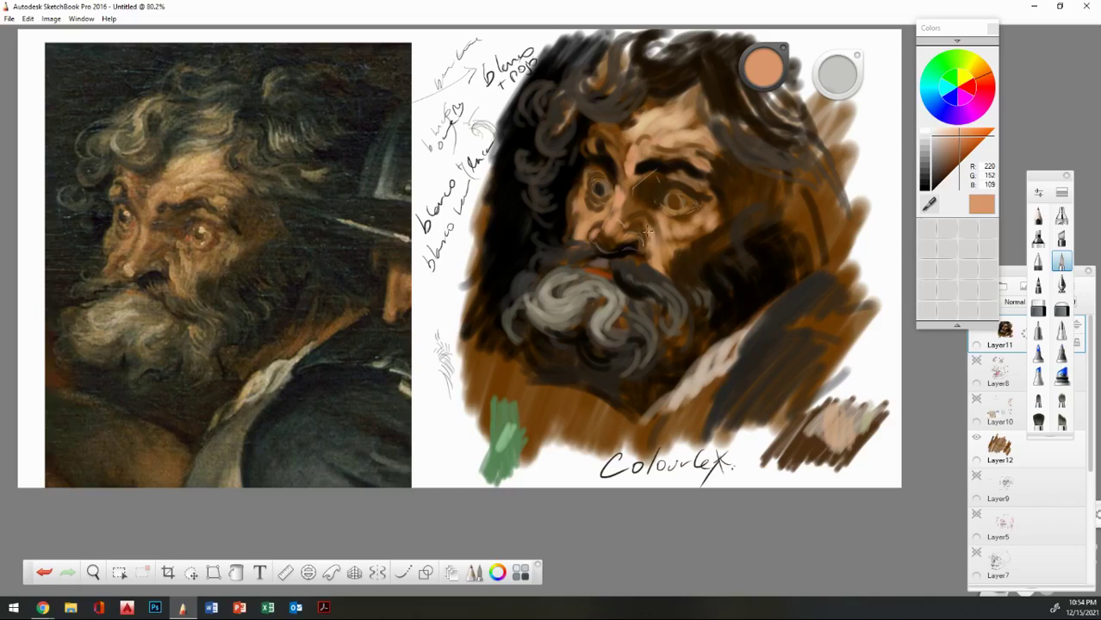
left_click_drag(645, 230, 647, 252)
left_click(950, 135)
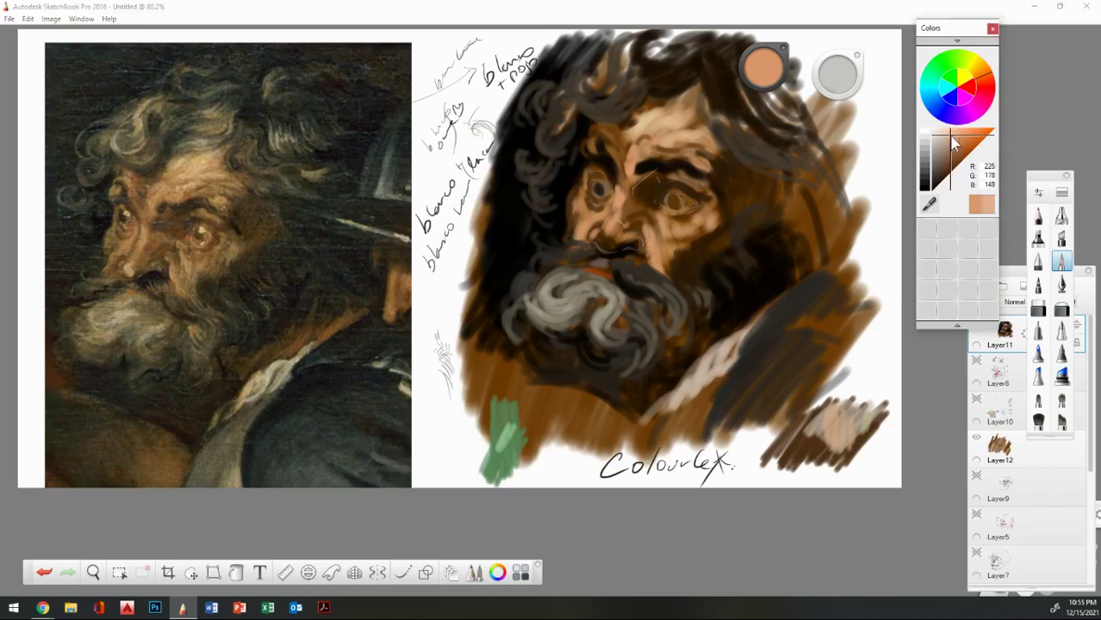
left_click_drag(647, 225, 652, 247)
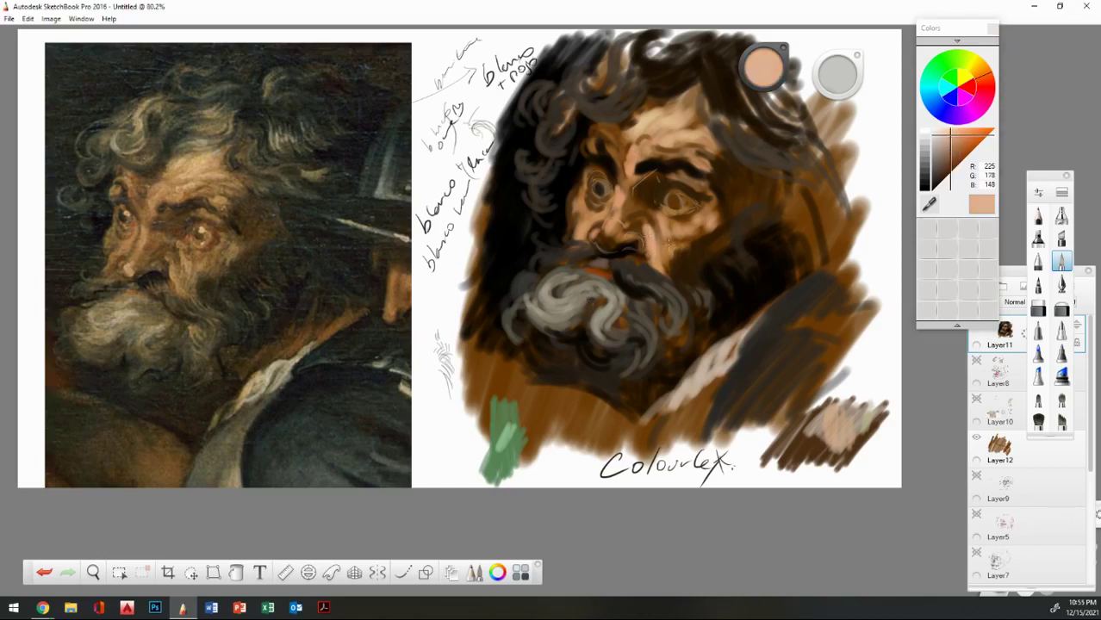
left_click(986, 76)
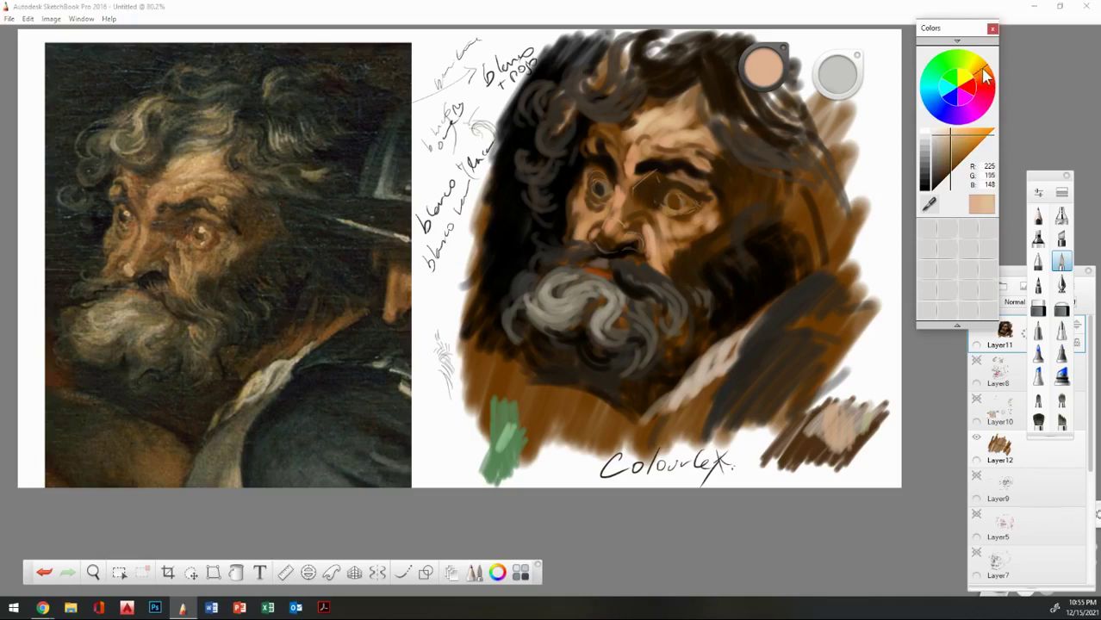
left_click_drag(665, 226, 648, 257)
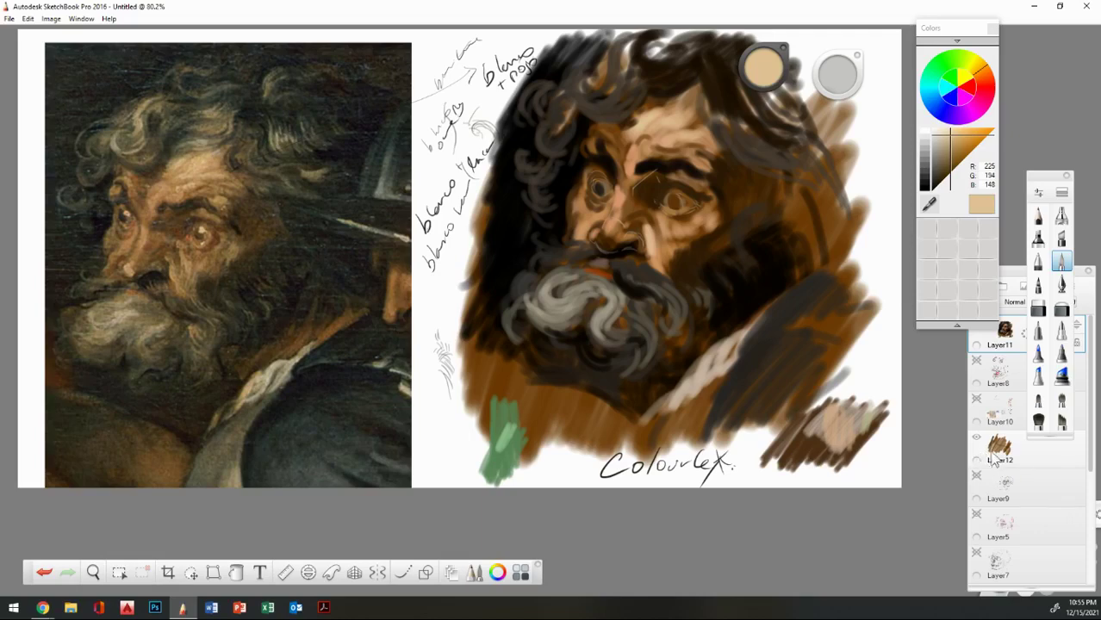
left_click(44, 572)
left_click(44, 573)
Paint highlights on the cheek beside the nose in golden tones such as RGB 230, 182, 111 and the greyer beige RGB 202, 172, 128.
left_click_drag(957, 146, 960, 133)
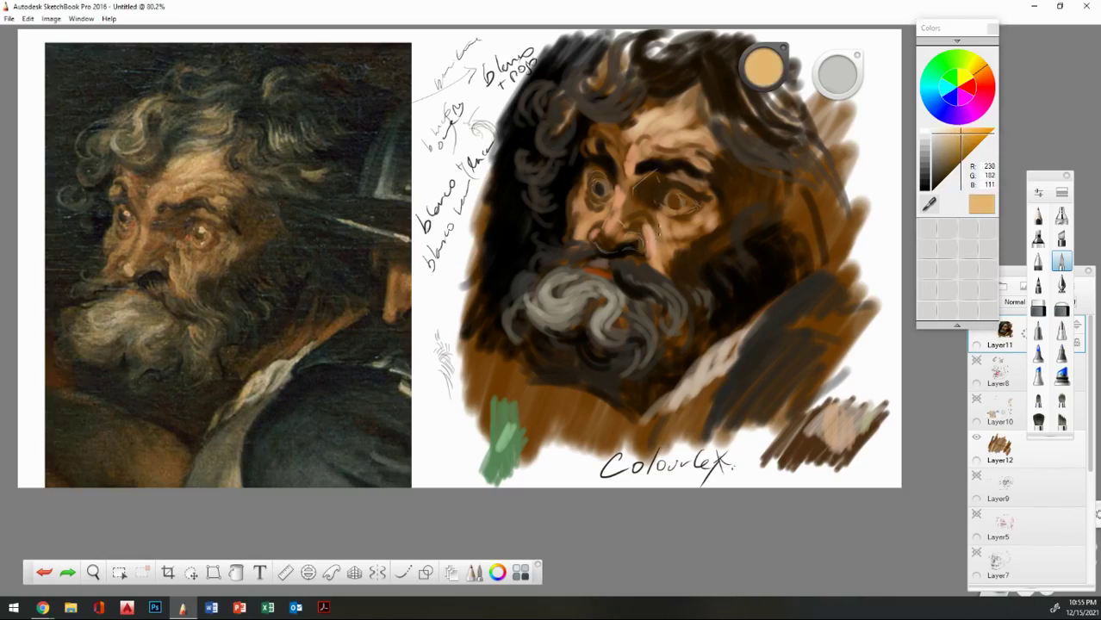
left_click_drag(651, 217, 658, 241)
left_click(968, 131)
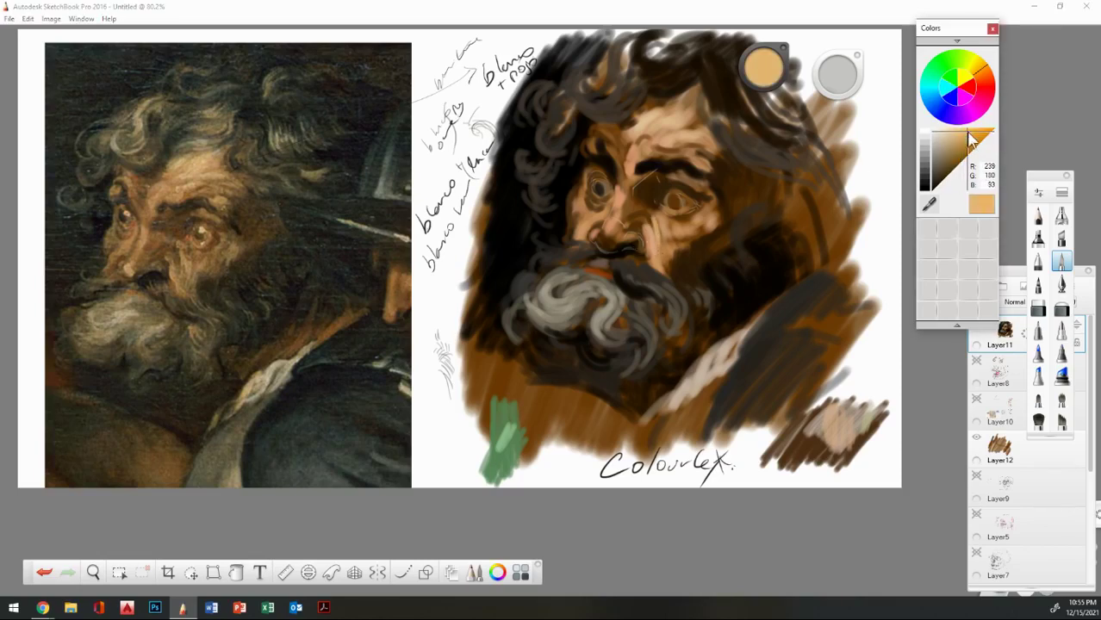
left_click_drag(969, 133, 965, 133)
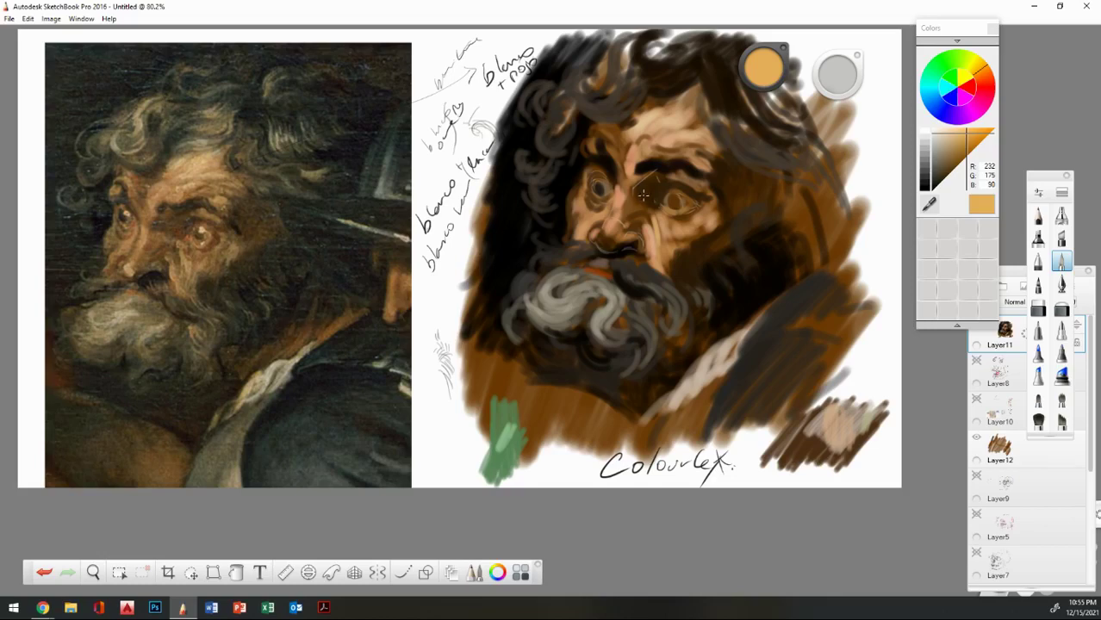
left_click(950, 144)
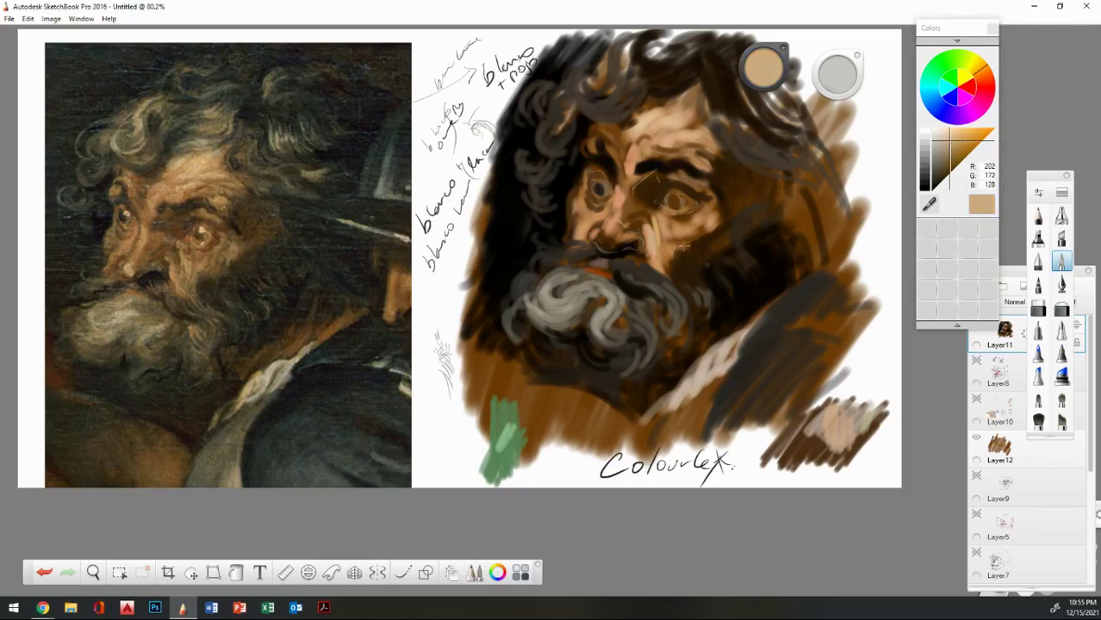
Sample the dark cheek shadow from the reference and the light cheek tone from the copy, and extend the ochre paint across the cheek.
left_click(932, 203)
left_click(177, 270)
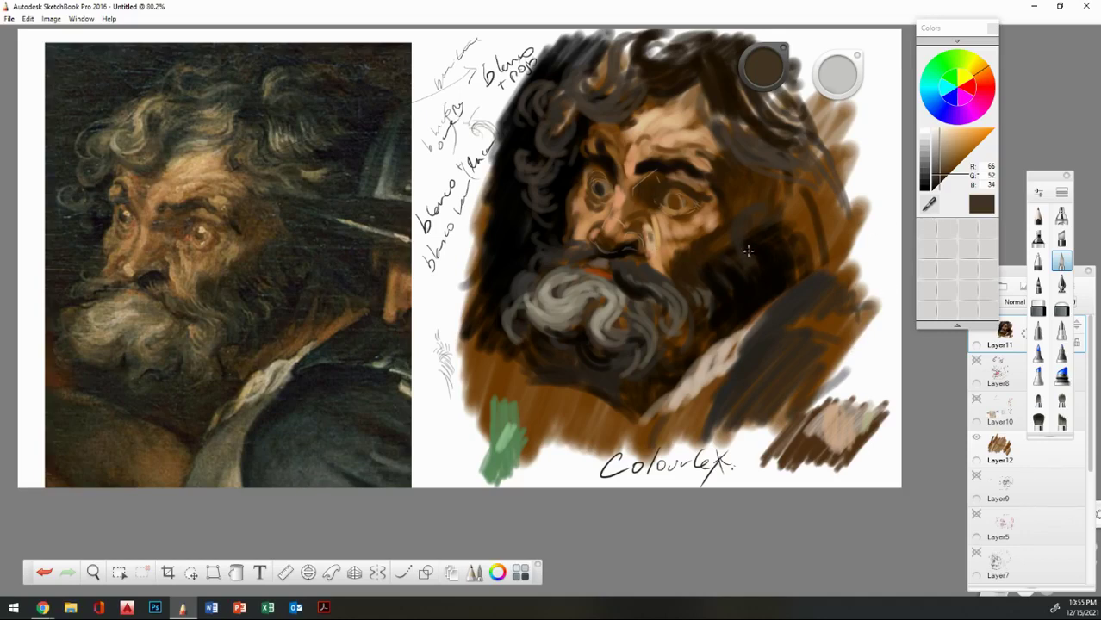
left_click(930, 204)
left_click(642, 237)
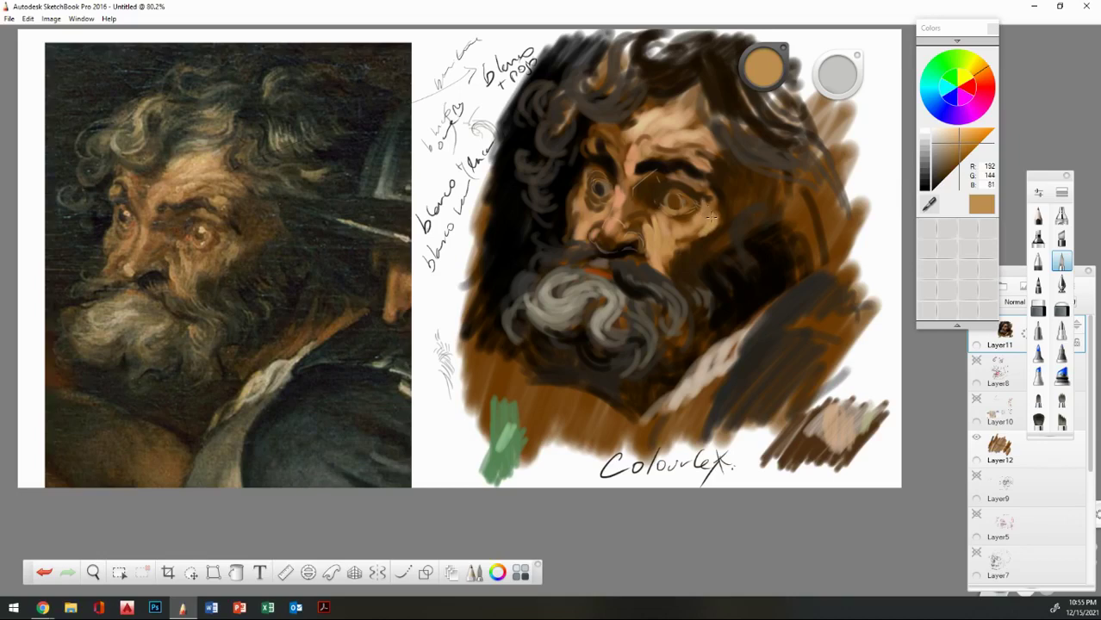
Deepen the shadows around the shaded-side eye and its temple with dark browns sampled from the surrounding paint.
left_click(949, 166)
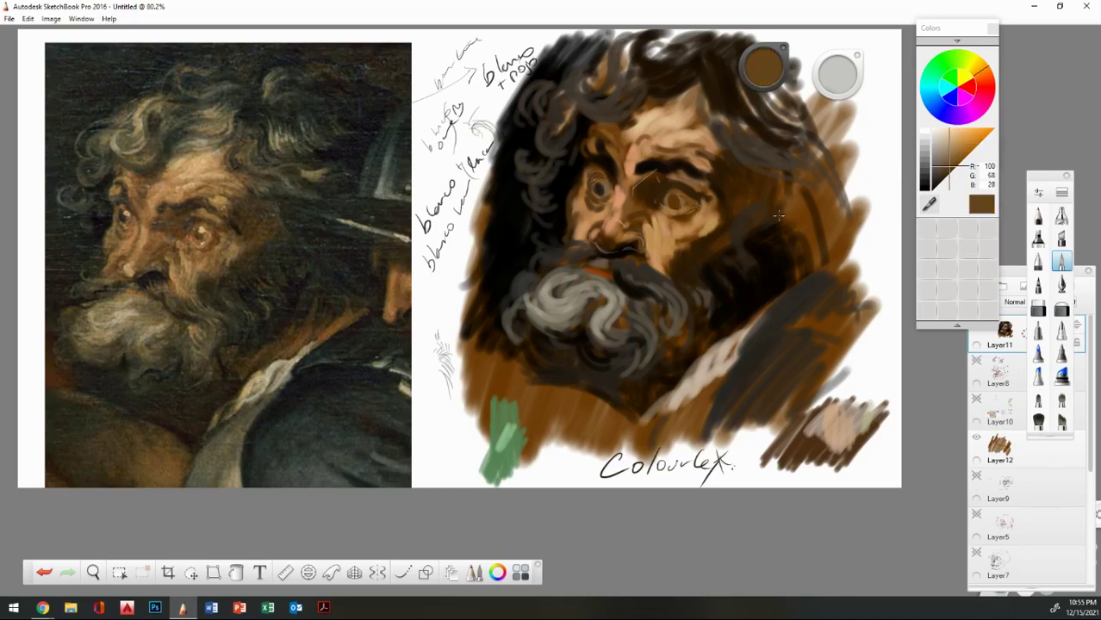
left_click(932, 205)
left_click(705, 199, "alt")
key("alt")
left_click(725, 178, "alt")
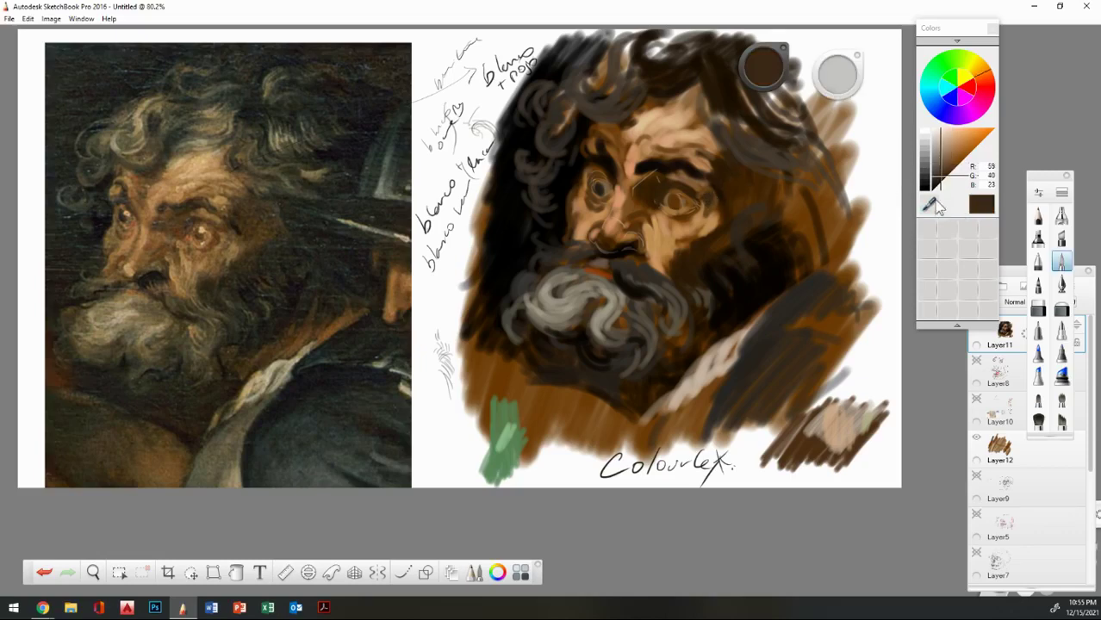
left_click(697, 201, "alt")
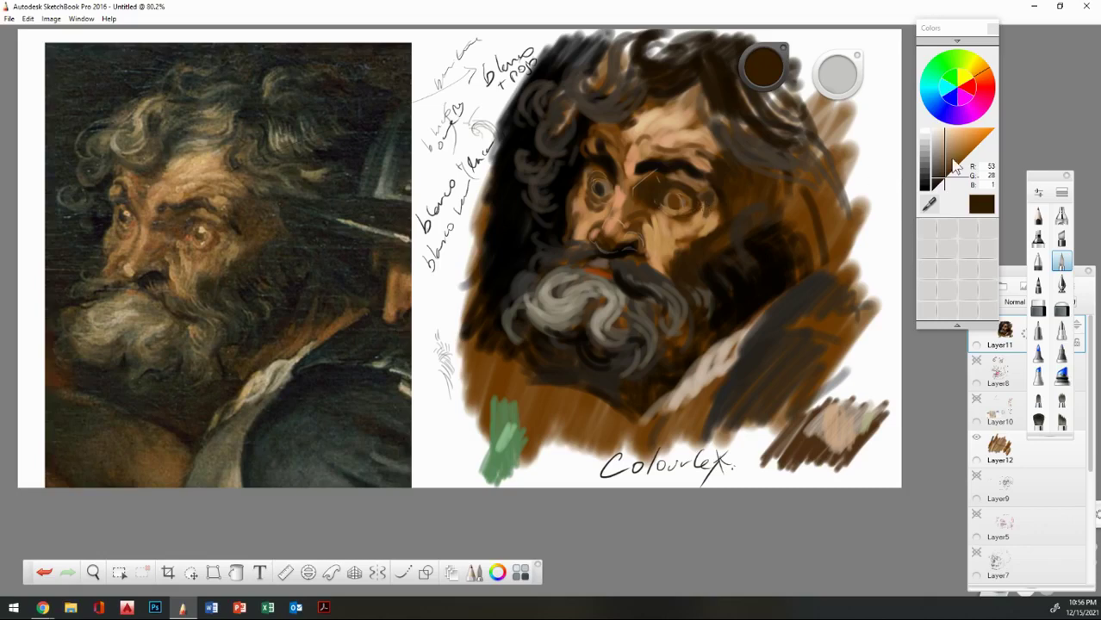
left_click(720, 213, "alt")
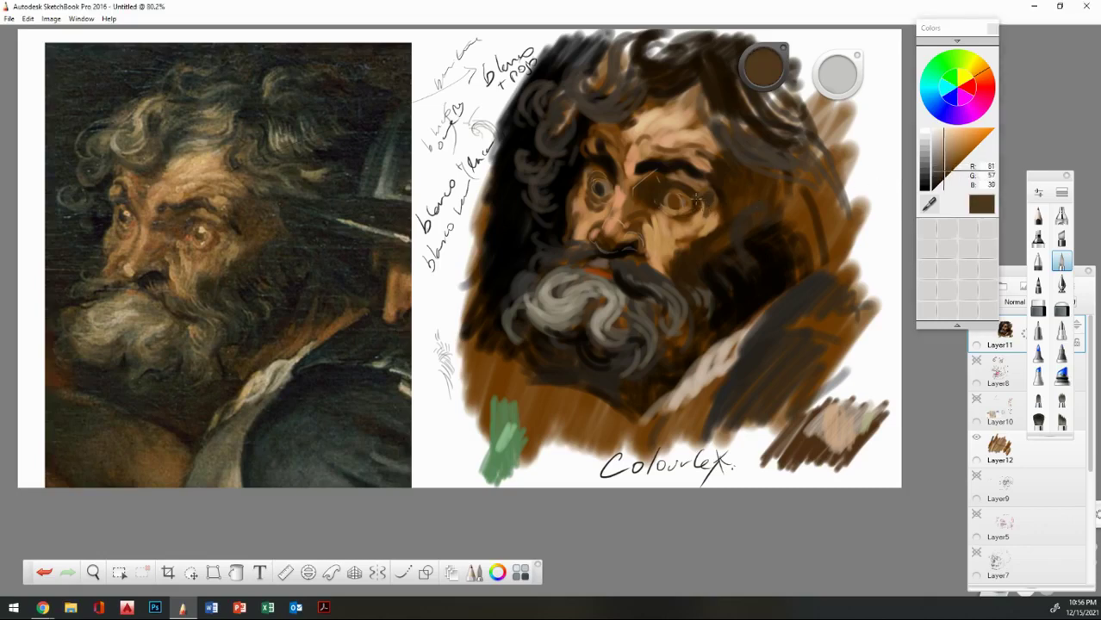
left_click(652, 218, "alt")
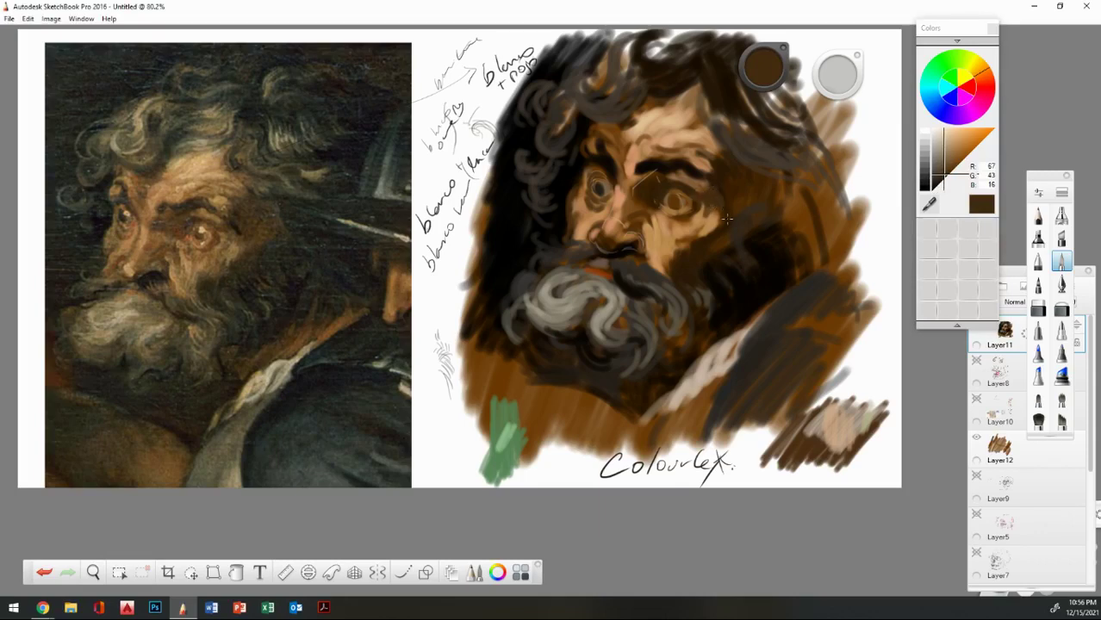
left_click(676, 181, "alt")
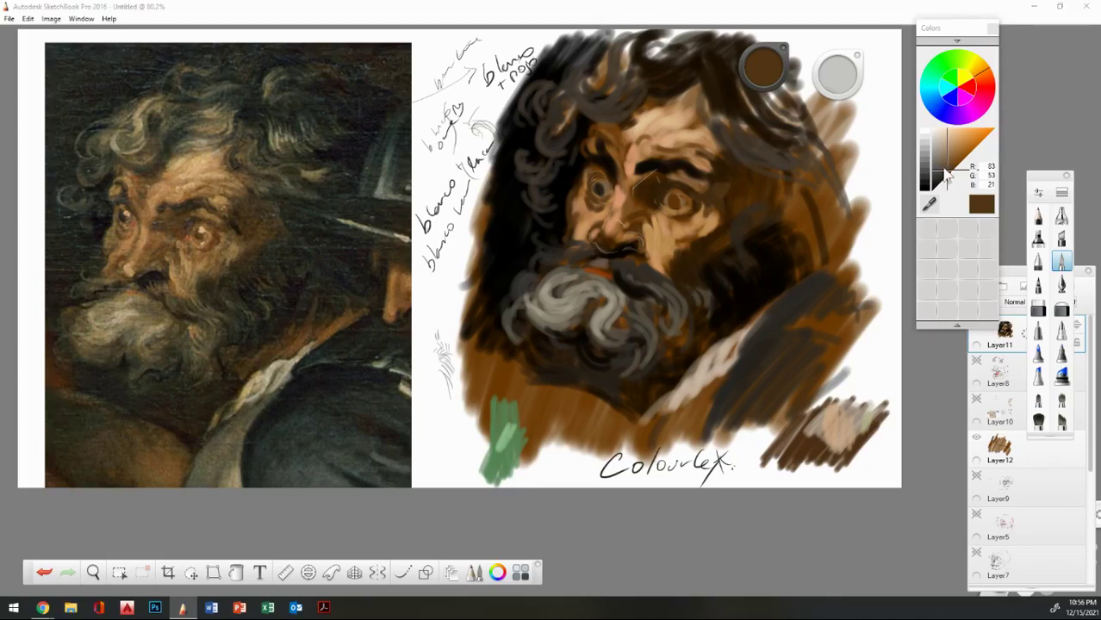
Paint a grey-brown RGB 95, 82, 67 accent at the eye's outer corner and soften it with dark brown RGB 63, 45, 26.
left_click(944, 175)
left_click_drag(940, 168, 938, 167)
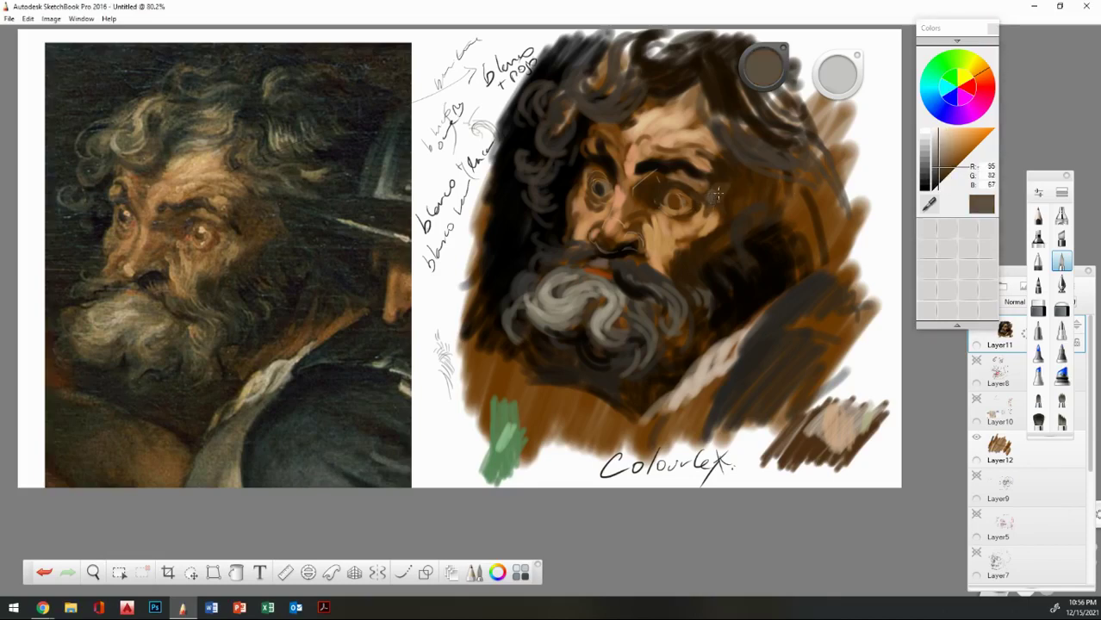
left_click(944, 181)
left_click_drag(940, 177, 942, 179)
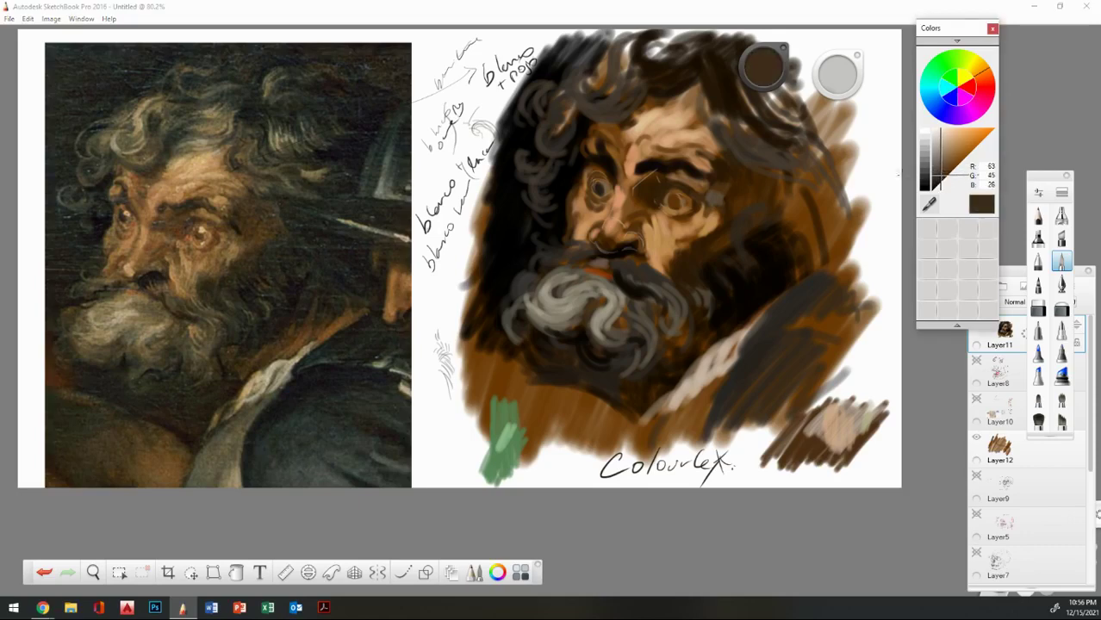
left_click_drag(721, 207, 714, 196)
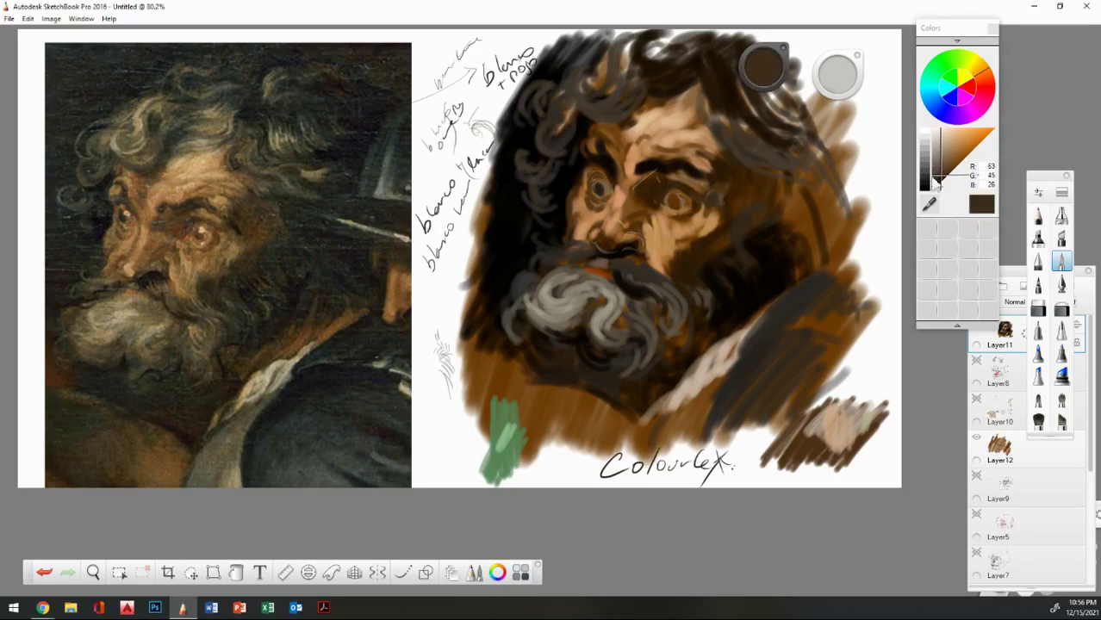
Sample browns from the temple beside the eye and put a small dark-brown test mark on the white canvas beside the head.
left_click_drag(939, 182, 946, 175)
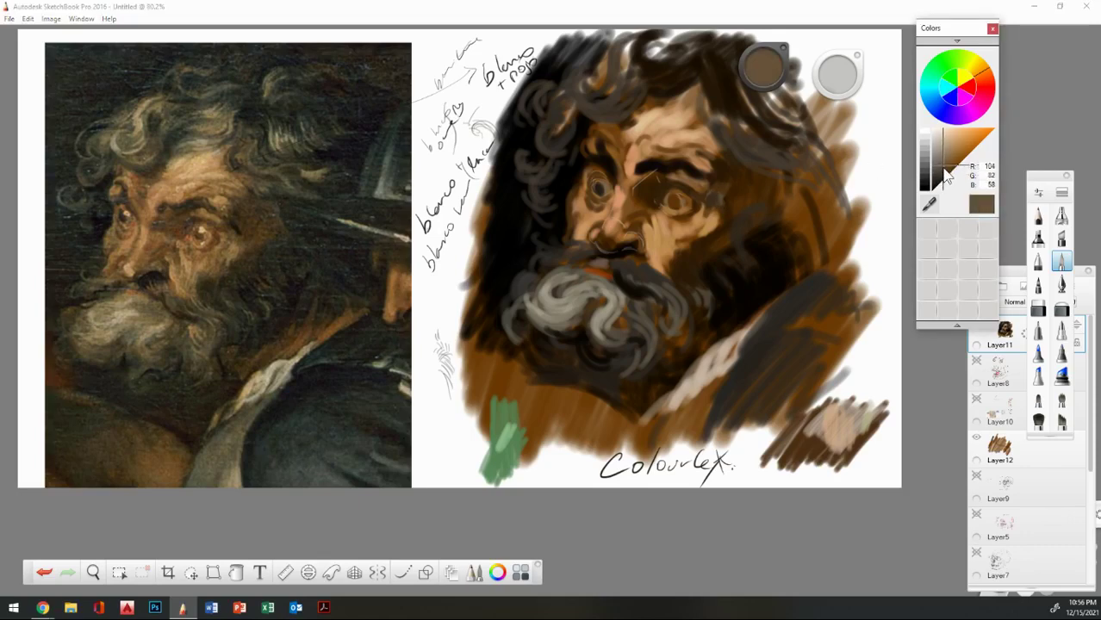
left_click(931, 205)
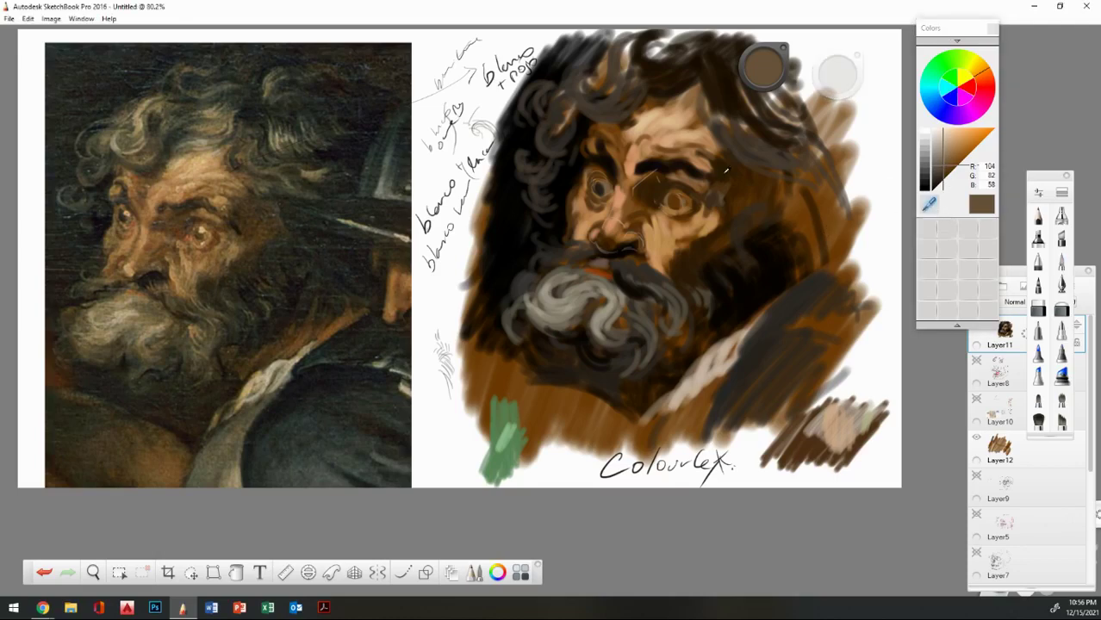
left_click(725, 173)
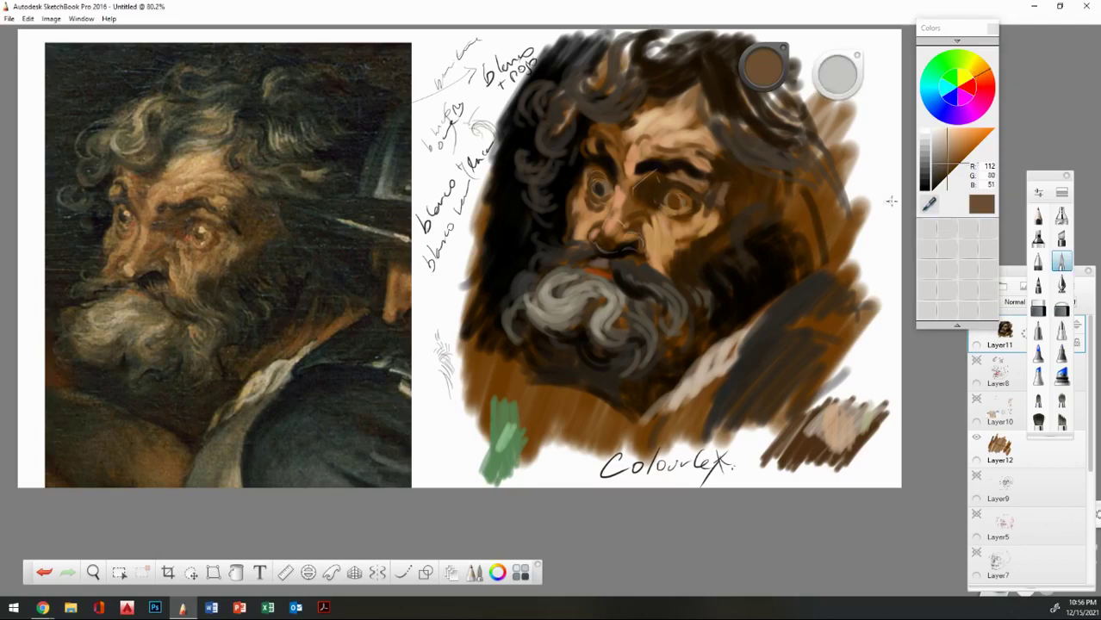
left_click(928, 208)
left_click(724, 174)
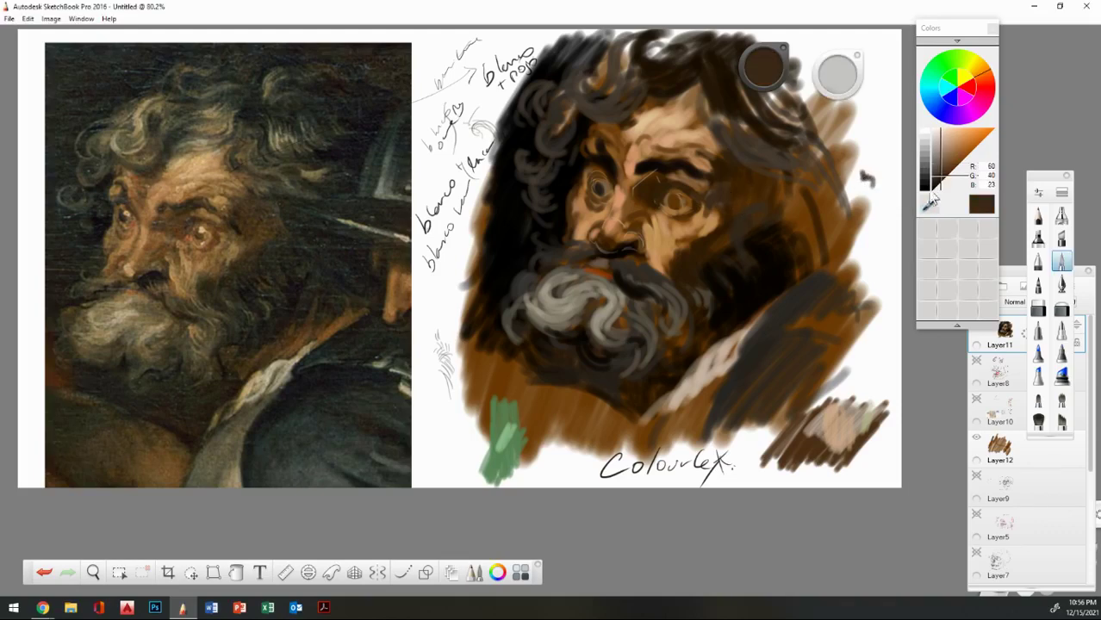
Paint a light tan patch on the temple beside the eye's outer corner and tone down its edges with darker brown.
key("alt")
left_click(725, 172)
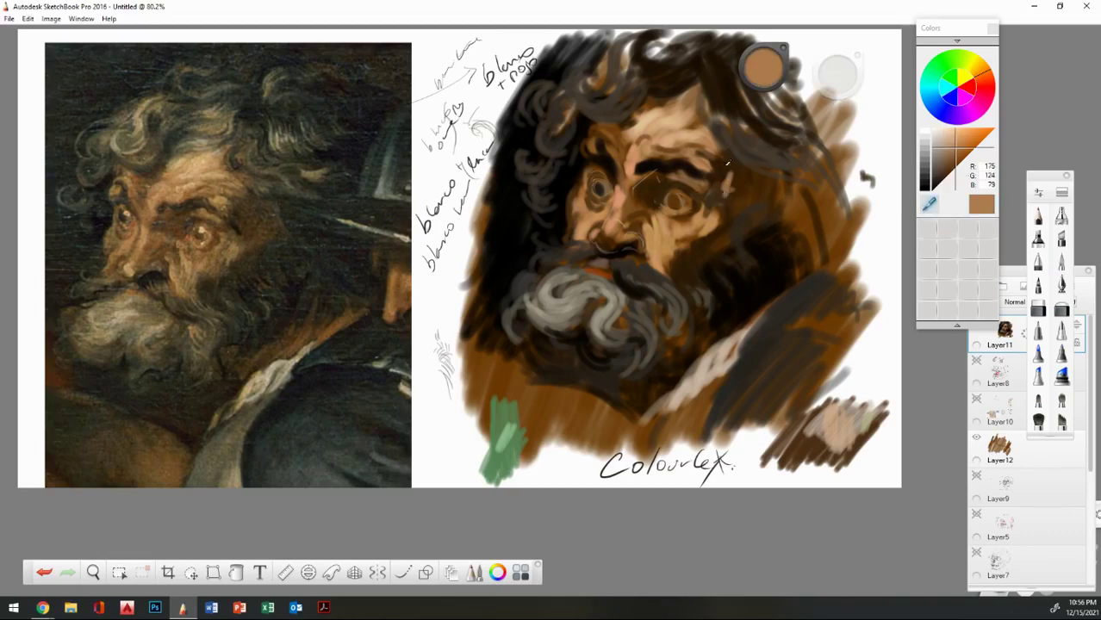
left_click(727, 162, "alt")
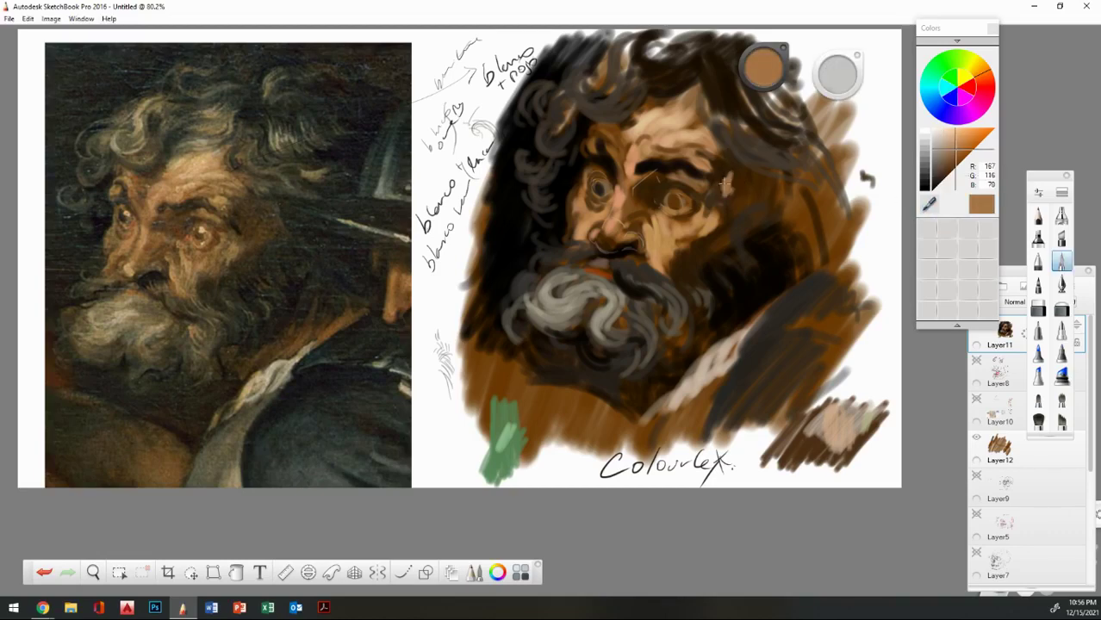
left_click(929, 206)
left_click(728, 184)
left_click(772, 186, "alt")
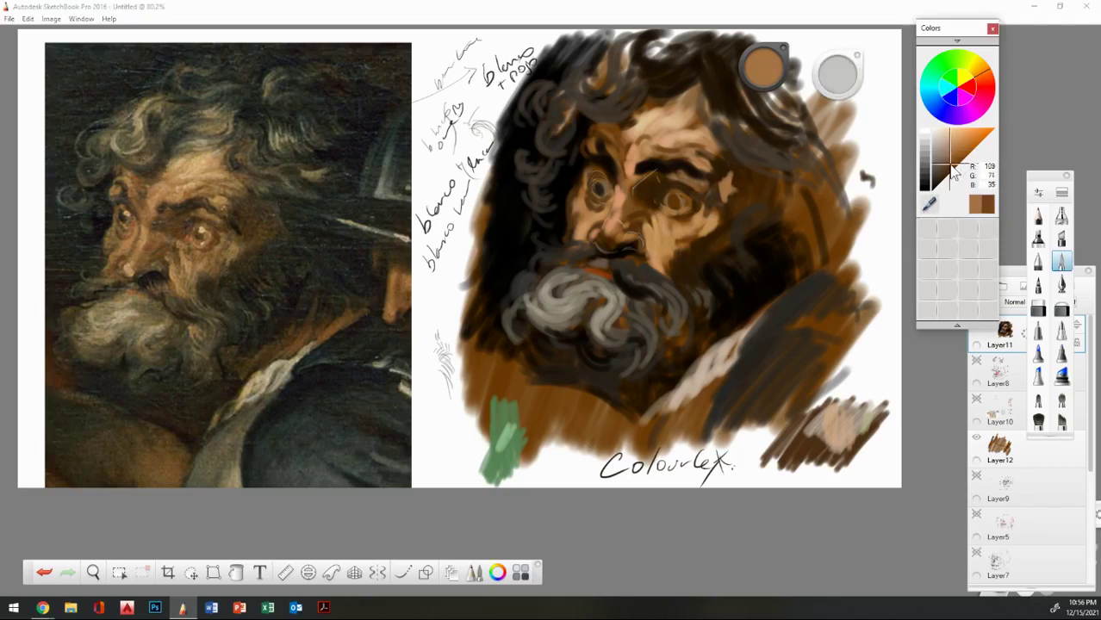
left_click(716, 204, "alt")
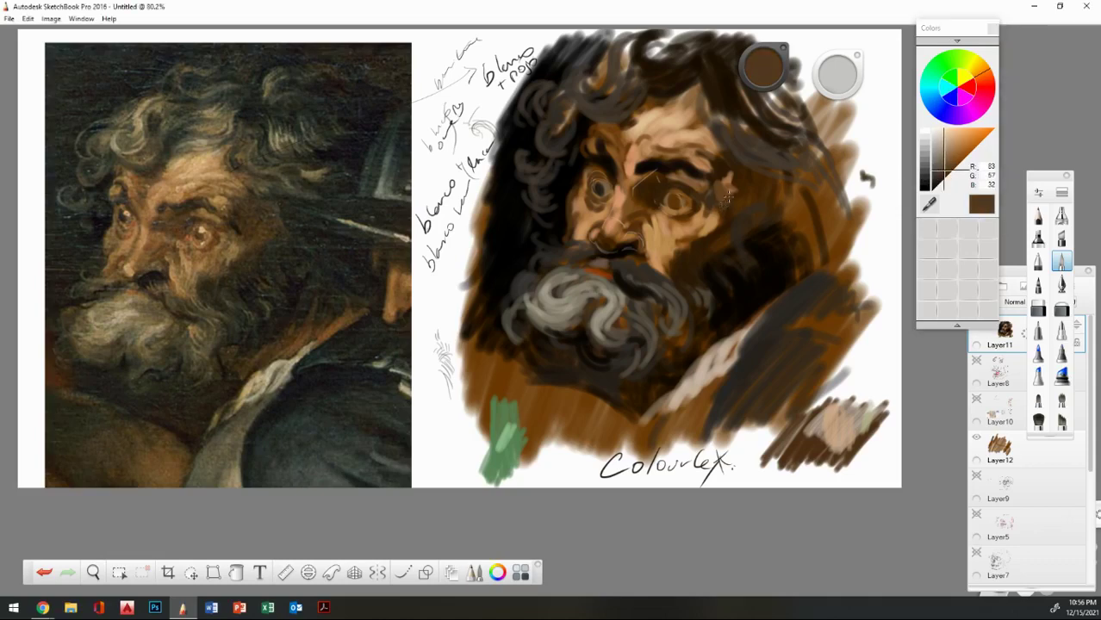
Cover the light patch on the temple with dark brown RGB 65, 36, 9 and touch up the shading around the eyes and cheek.
left_click(948, 181)
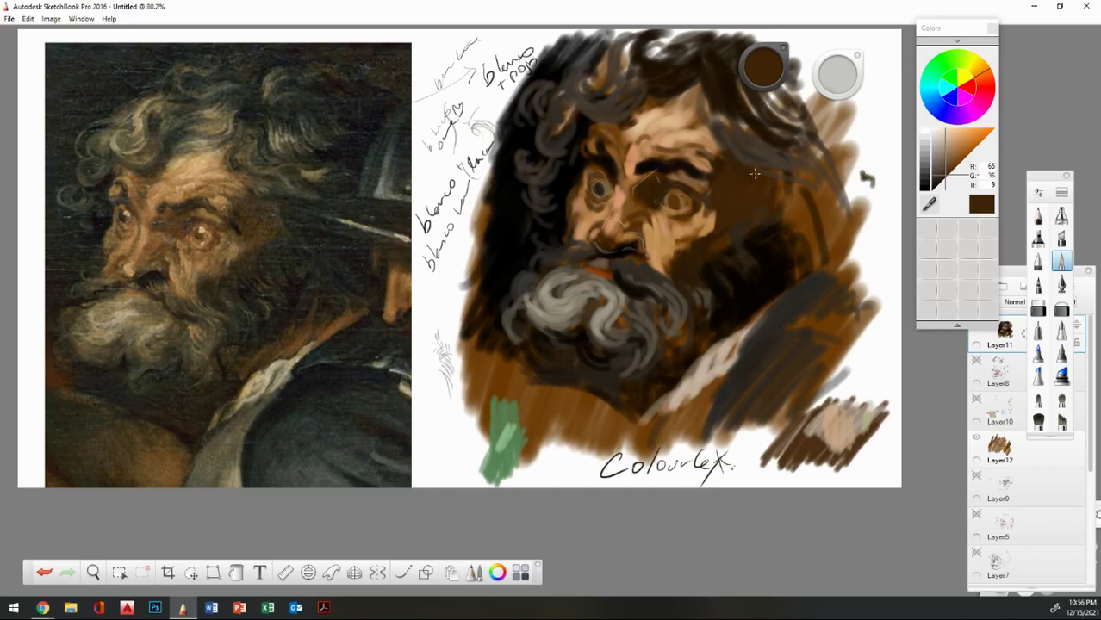
left_click_drag(686, 207, 695, 204)
left_click_drag(586, 179, 580, 190)
mouse_move(621, 244)
left_mouse_down()
mouse_move(636, 225)
mouse_move(667, 274)
mouse_move(679, 245)
mouse_move(667, 262)
mouse_move(687, 252)
left_mouse_up()
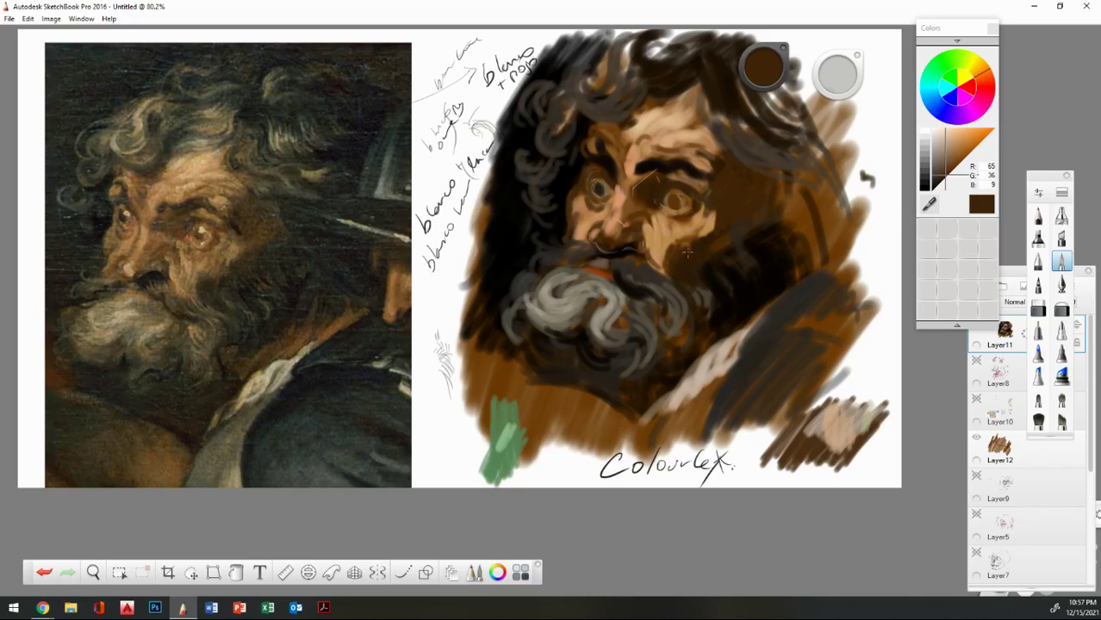
Paint brown RGB 100, 65, 32 strokes along the garment edge above the white collar.
left_click(93, 572)
left_click_drag(624, 292, 607, 288)
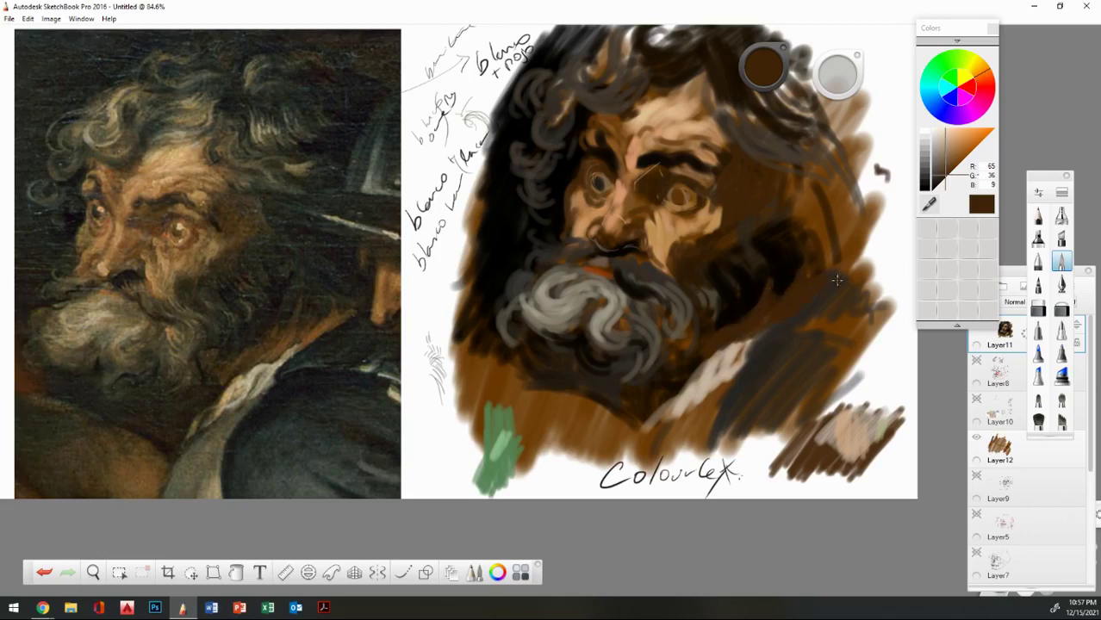
left_click(948, 167)
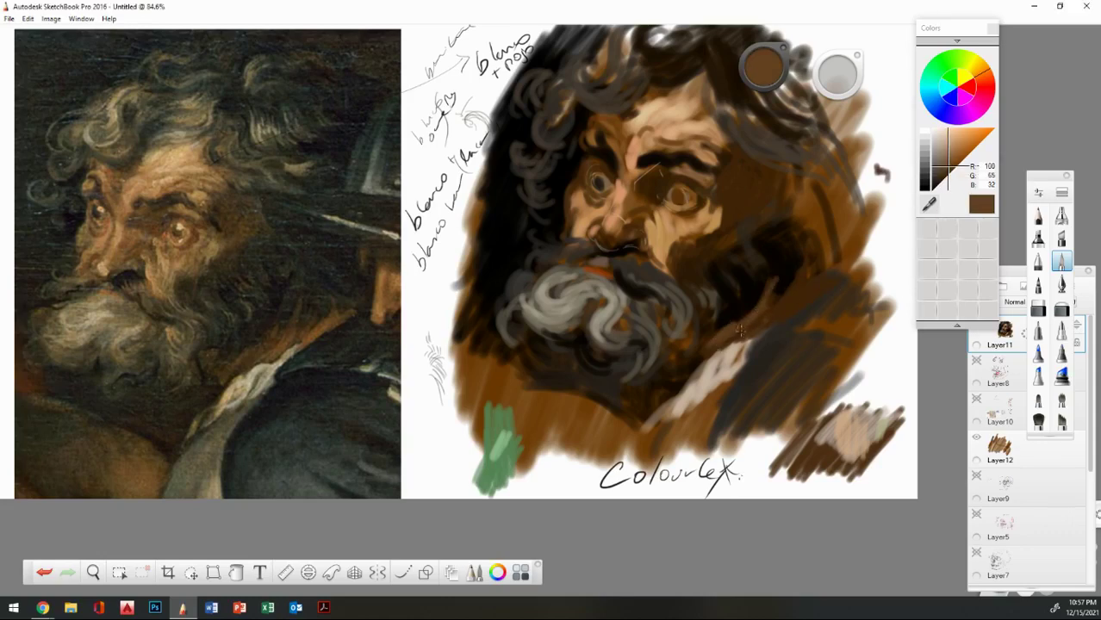
mouse_move(797, 314)
left_mouse_down()
mouse_move(831, 275)
mouse_move(771, 276)
left_mouse_up()
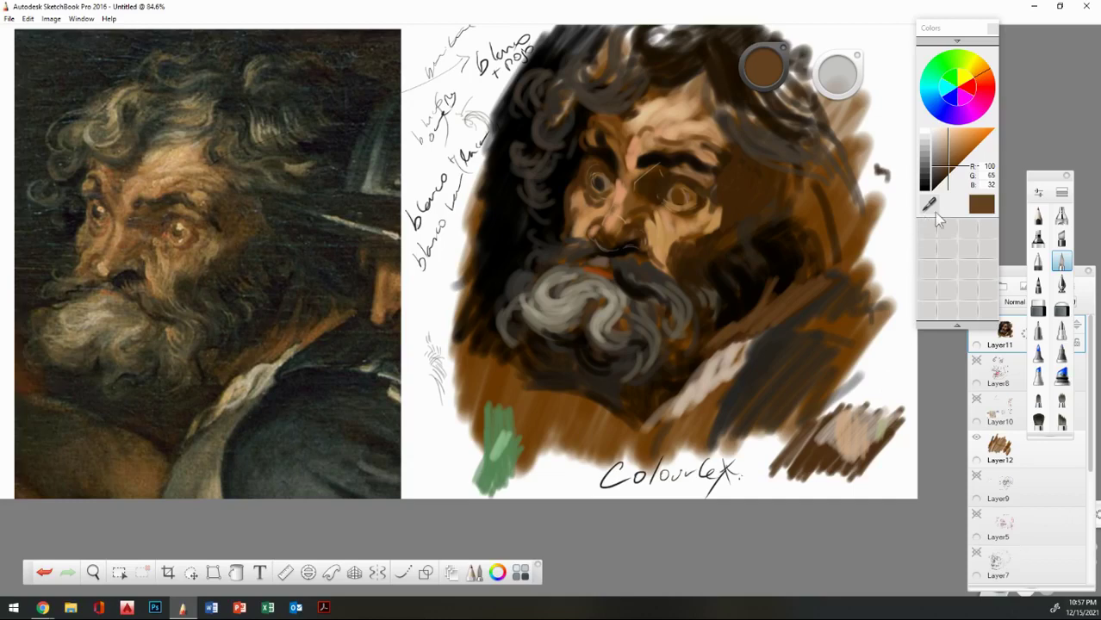
Darken the side of the head behind the temple with broad near-black brown strokes, RGB 21, 10, 0.
left_click_drag(939, 186, 942, 190)
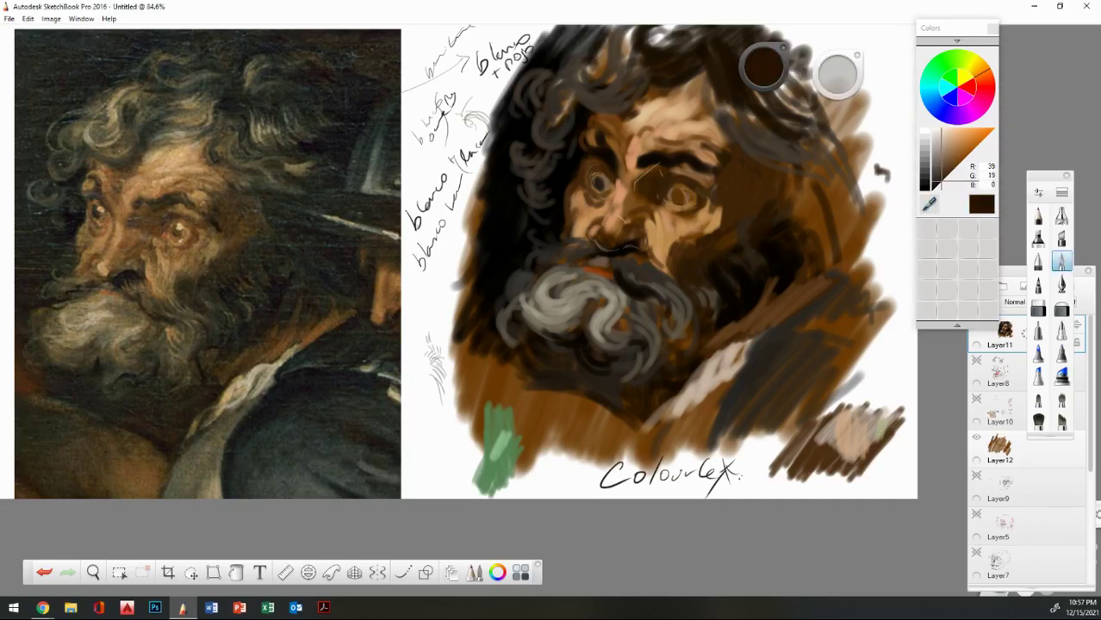
left_click_drag(936, 184, 938, 187)
mouse_move(769, 67)
left_mouse_down()
mouse_move(866, 84)
mouse_move(907, 108)
mouse_move(912, 87)
mouse_move(929, 88)
left_mouse_up()
mouse_move(758, 204)
left_mouse_down()
mouse_move(763, 219)
mouse_move(793, 177)
mouse_move(828, 259)
left_mouse_up()
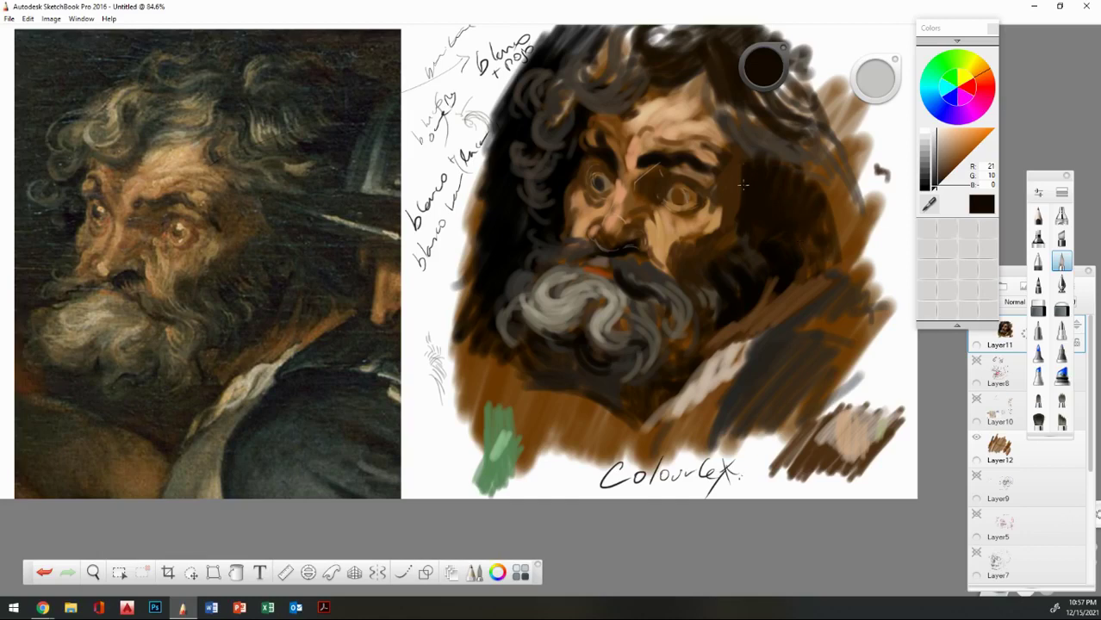
left_click_drag(742, 184, 737, 247)
Blend the temple's edge into the dark side of the head with browns RGB 67, 43, 16 and RGB 86, 60, 30.
left_click(740, 180, "alt")
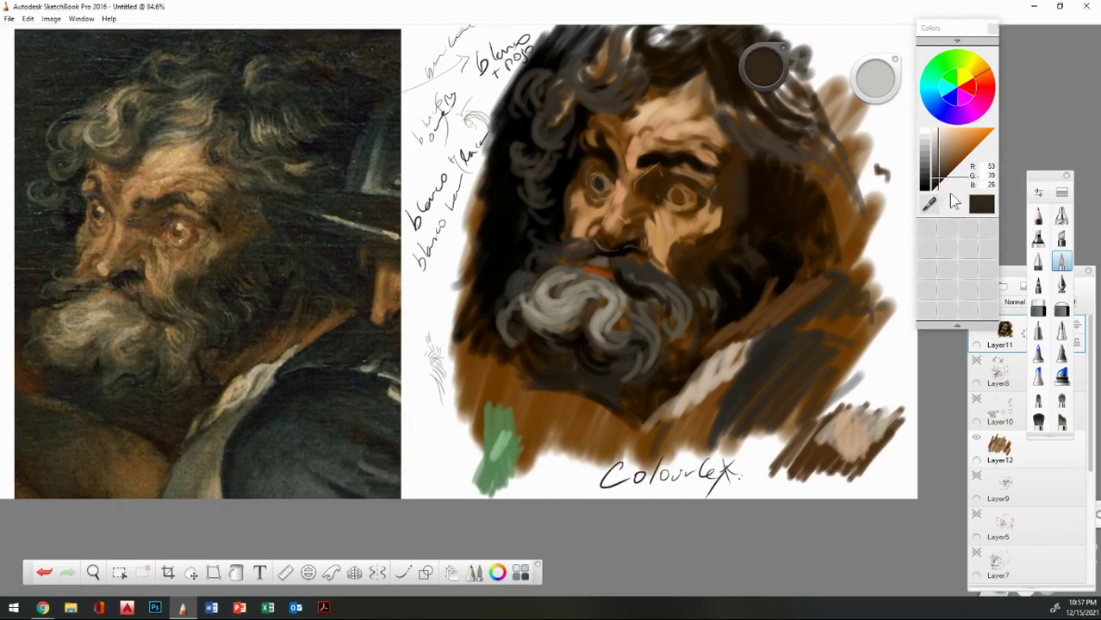
left_click(929, 204)
left_click(731, 182)
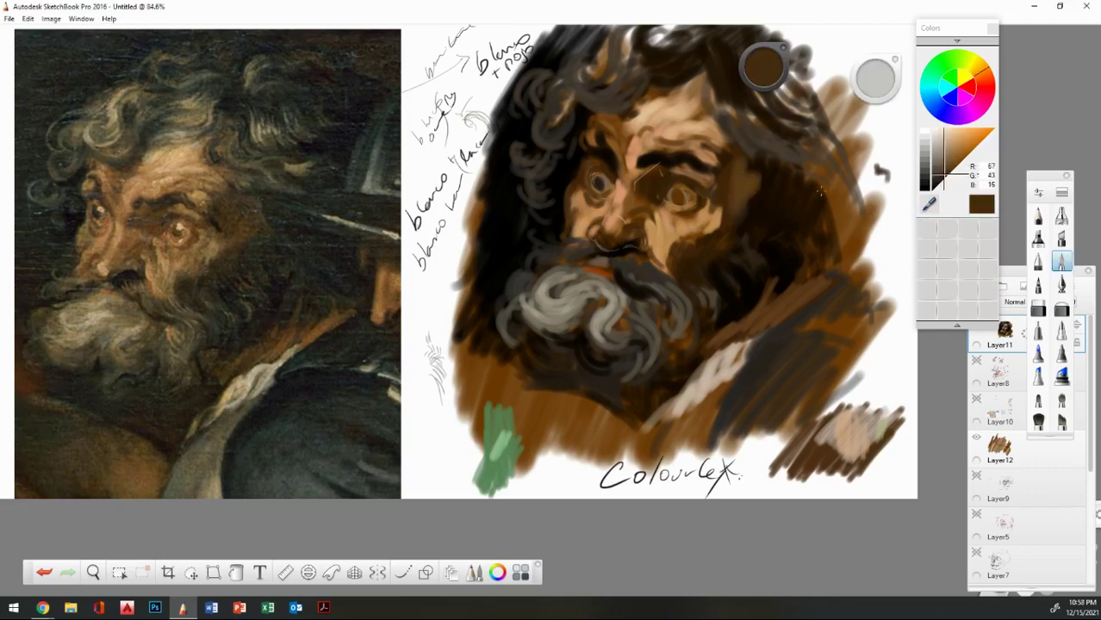
left_click(946, 177)
left_click_drag(944, 173, 946, 170)
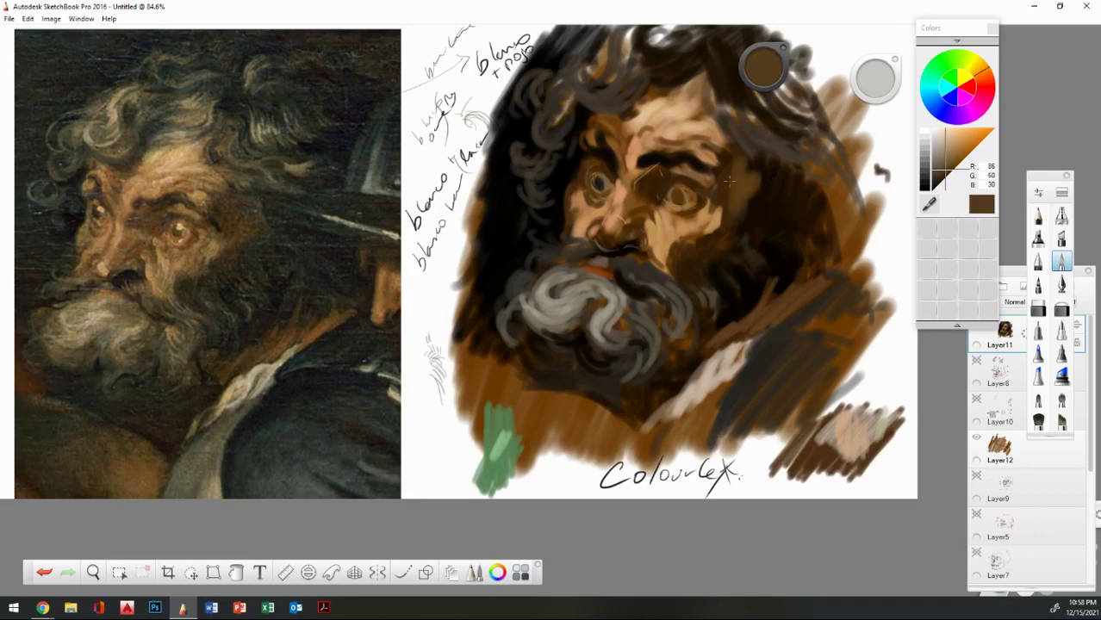
mouse_move(735, 186)
left_mouse_down()
mouse_move(753, 207)
mouse_move(733, 241)
left_mouse_up()
Sample the brown at the cheek's edge, darken it to RGB 67, 35, 0 and paint it over the temple and side of the face.
left_click(930, 205)
left_click(719, 235)
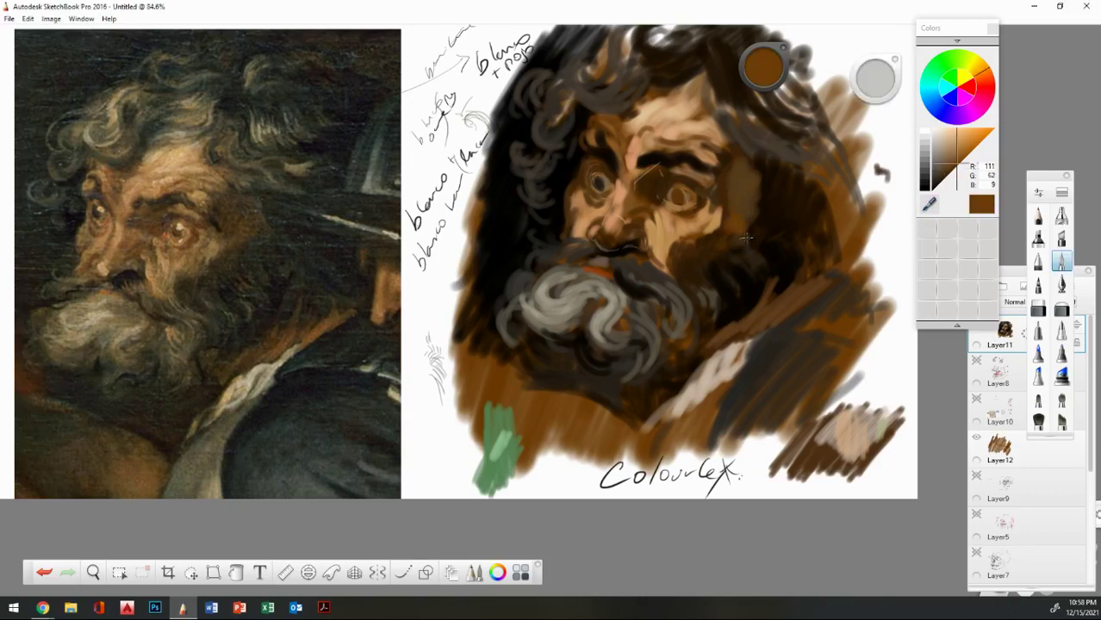
left_click_drag(956, 175, 949, 175)
mouse_move(745, 218)
left_mouse_down()
mouse_move(734, 170)
mouse_move(749, 168)
mouse_move(757, 205)
mouse_move(738, 228)
mouse_move(759, 216)
mouse_move(765, 162)
left_mouse_up()
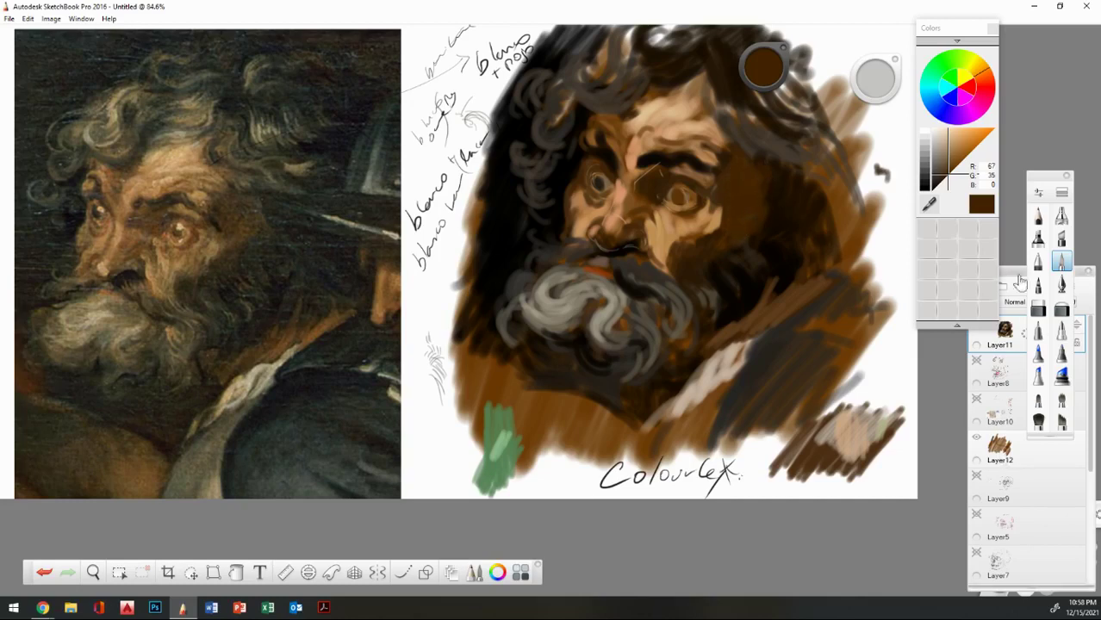
Move the layer list clear of the brush palette and lower the Paintbrush's paint opacity.
mouse_move(1013, 273)
left_mouse_down()
mouse_move(1027, 286)
mouse_move(997, 268)
left_mouse_up()
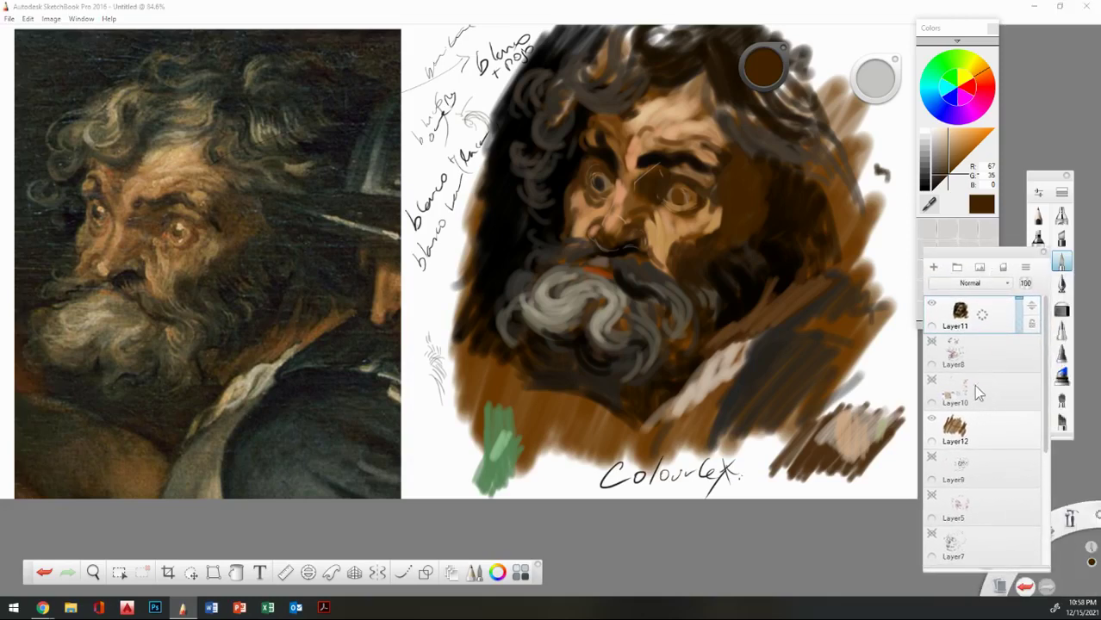
left_click(1039, 193)
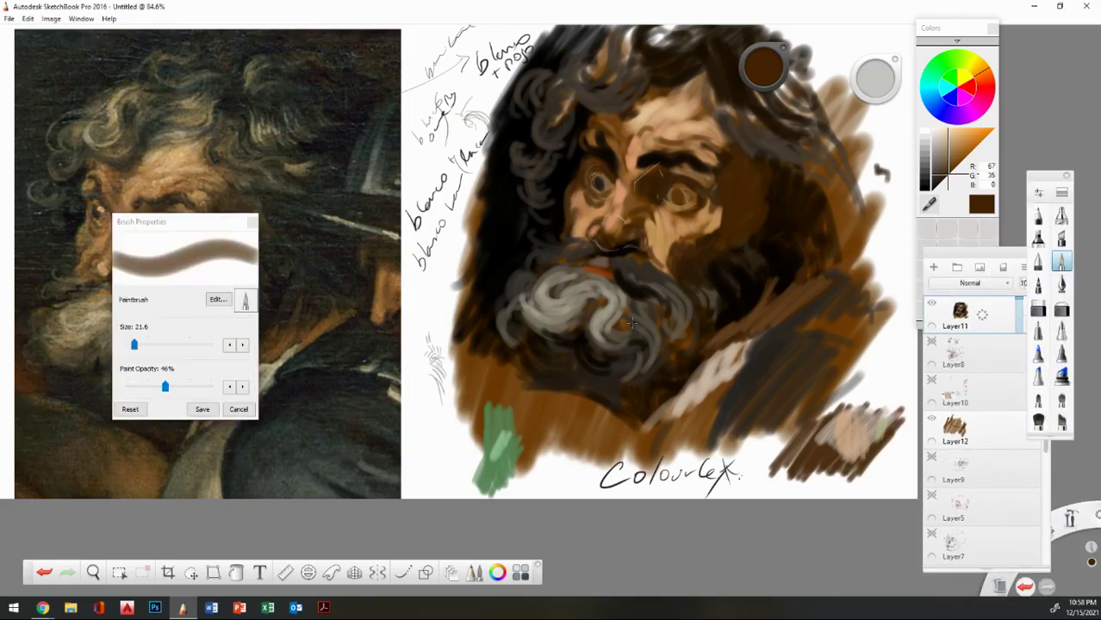
left_click_drag(181, 391, 134, 389)
left_click_drag(135, 387, 153, 383)
left_click(253, 223)
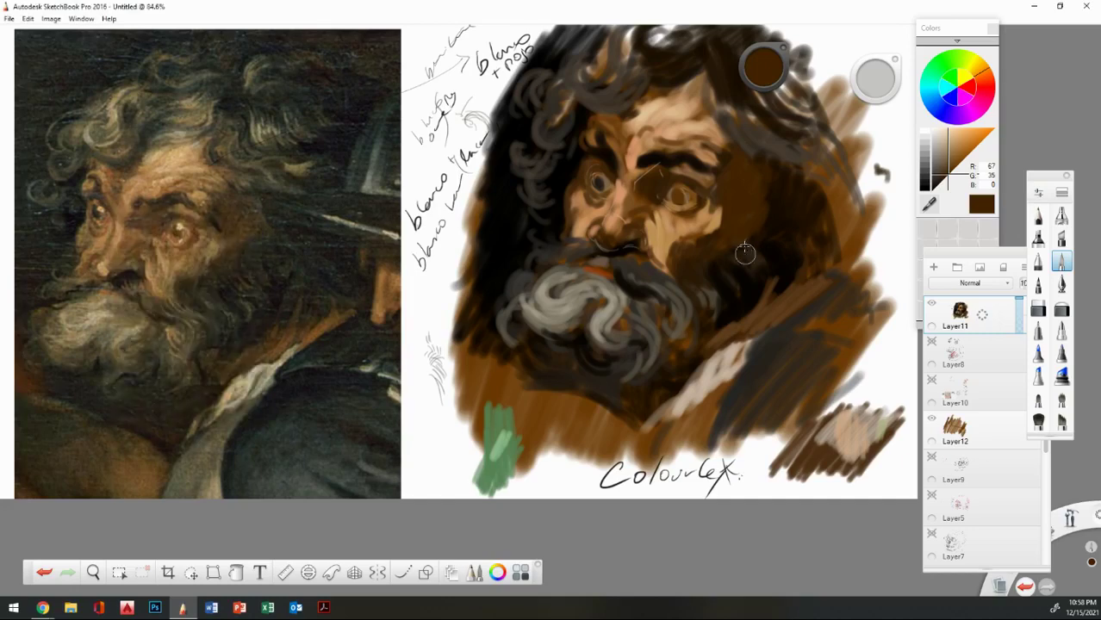
Glaze thin brown RGB 67, 35, 0 over the temple, the cheek's lower edge and the forehead.
mouse_move(729, 196)
left_mouse_down()
mouse_move(716, 231)
mouse_move(725, 201)
mouse_move(710, 249)
mouse_move(690, 242)
mouse_move(721, 226)
mouse_move(715, 155)
left_mouse_up()
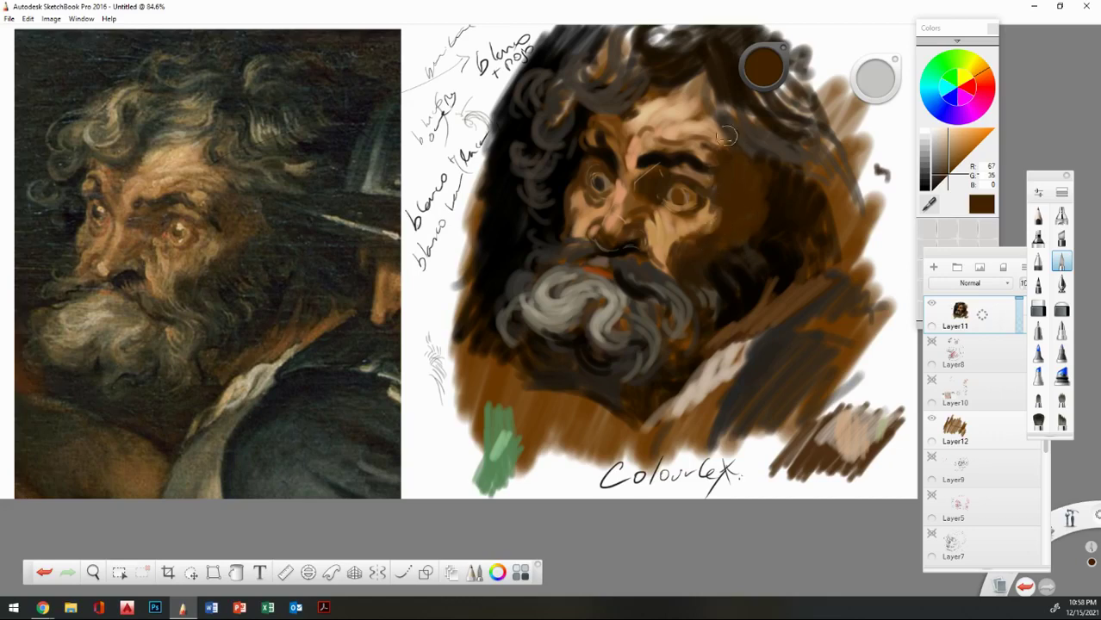
mouse_move(662, 278)
left_mouse_down()
mouse_move(672, 250)
mouse_move(708, 230)
left_mouse_up()
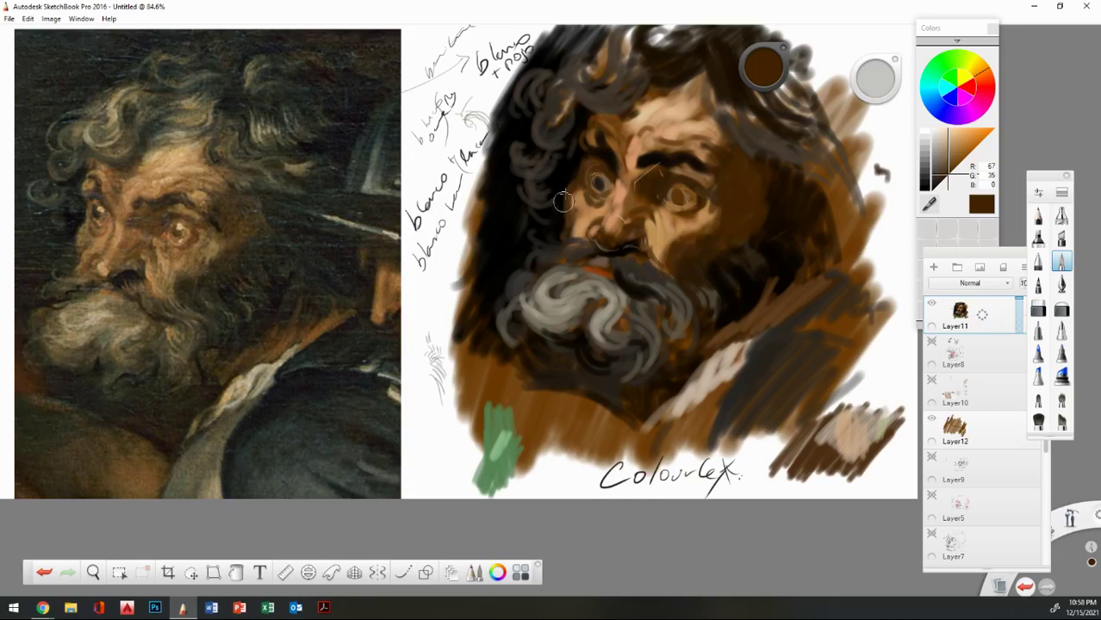
mouse_move(613, 173)
left_mouse_down()
mouse_move(611, 186)
mouse_move(643, 138)
mouse_move(595, 129)
mouse_move(662, 105)
left_mouse_up()
Soften the forehead's light areas with skin tones sampled from the forehead, including RGB 200, 147, 104.
left_click(930, 203)
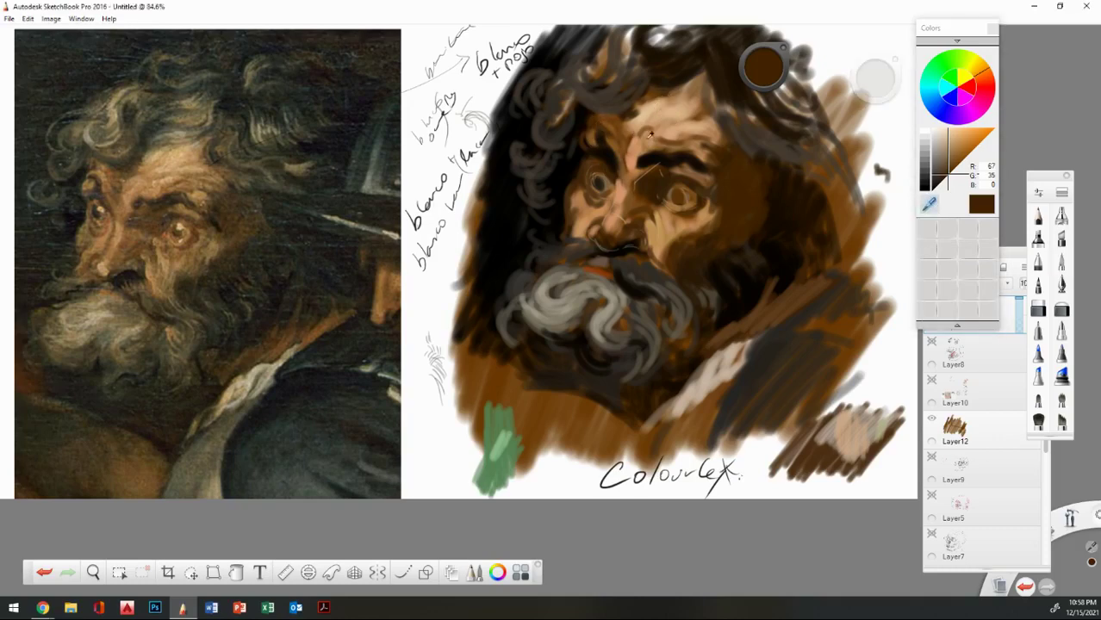
left_click(647, 113)
mouse_move(653, 116)
left_mouse_down()
mouse_move(681, 114)
mouse_move(655, 115)
mouse_move(687, 99)
mouse_move(656, 100)
left_mouse_up()
left_click(932, 203)
left_click(684, 128)
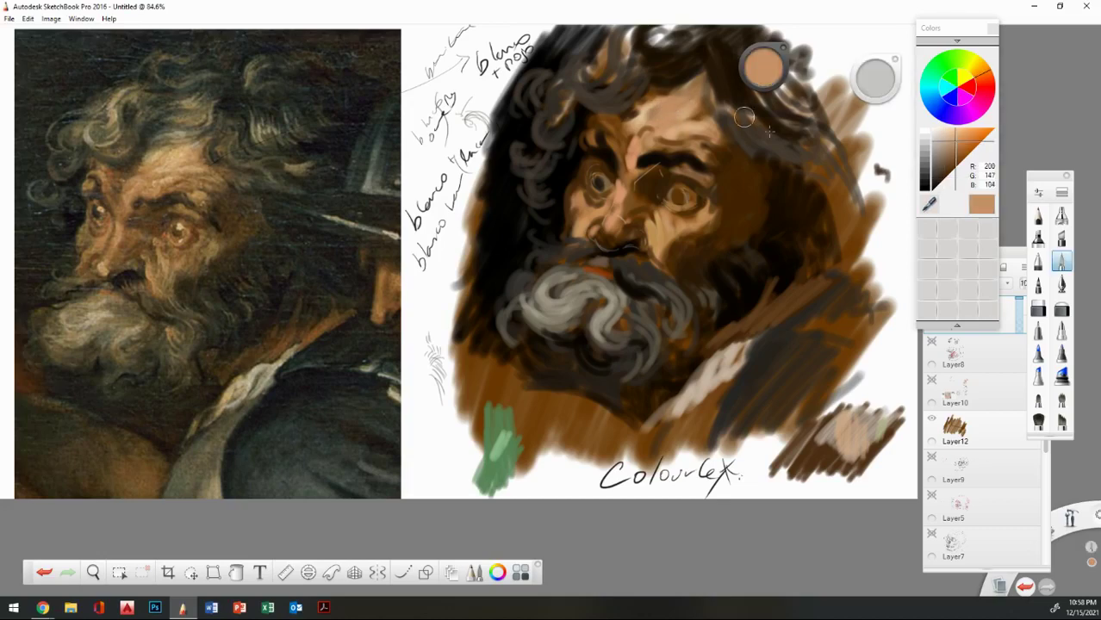
Sample grey-brown RGB 60, 51, 42 from the hair and paint it along the hairline above and beside the forehead.
left_click(931, 205)
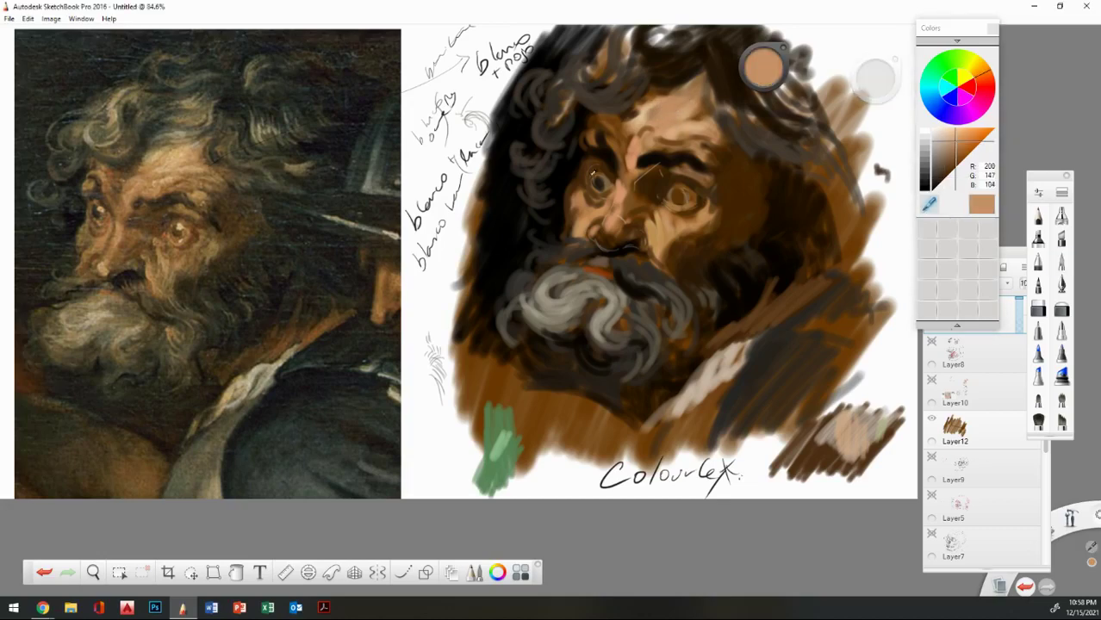
left_click(605, 103)
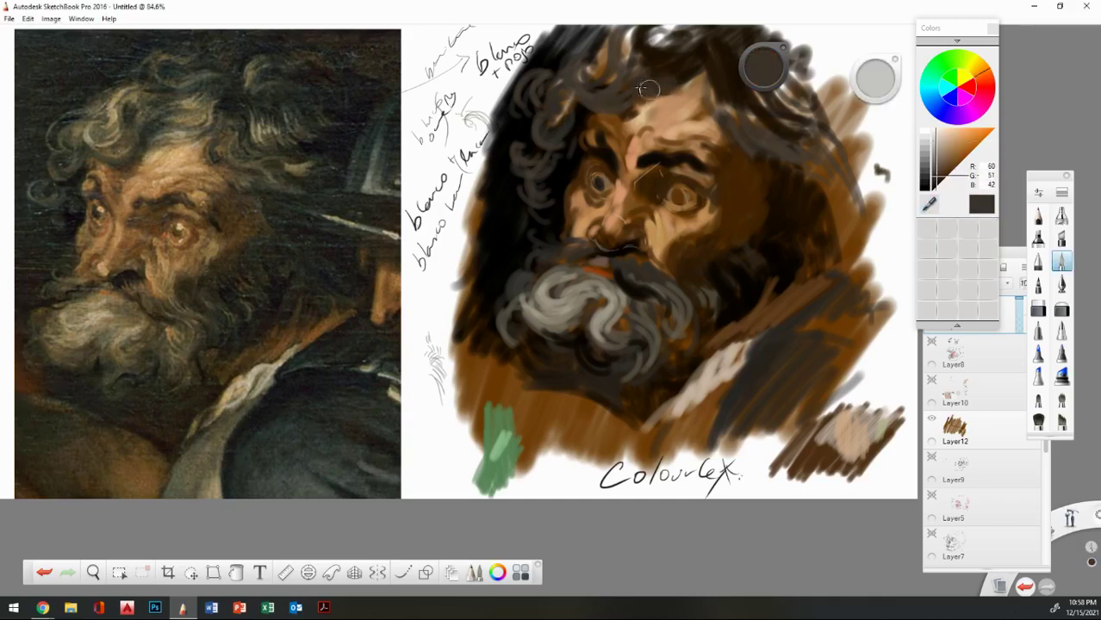
mouse_move(641, 87)
left_mouse_down()
mouse_move(696, 79)
mouse_move(678, 73)
left_mouse_up()
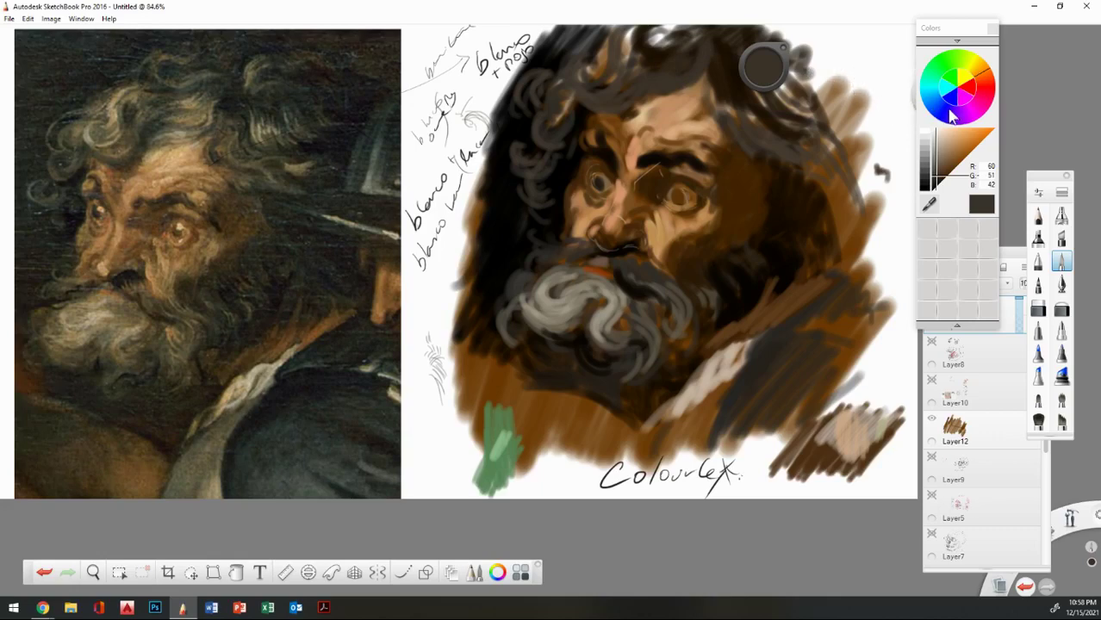
left_click_drag(713, 90, 751, 121)
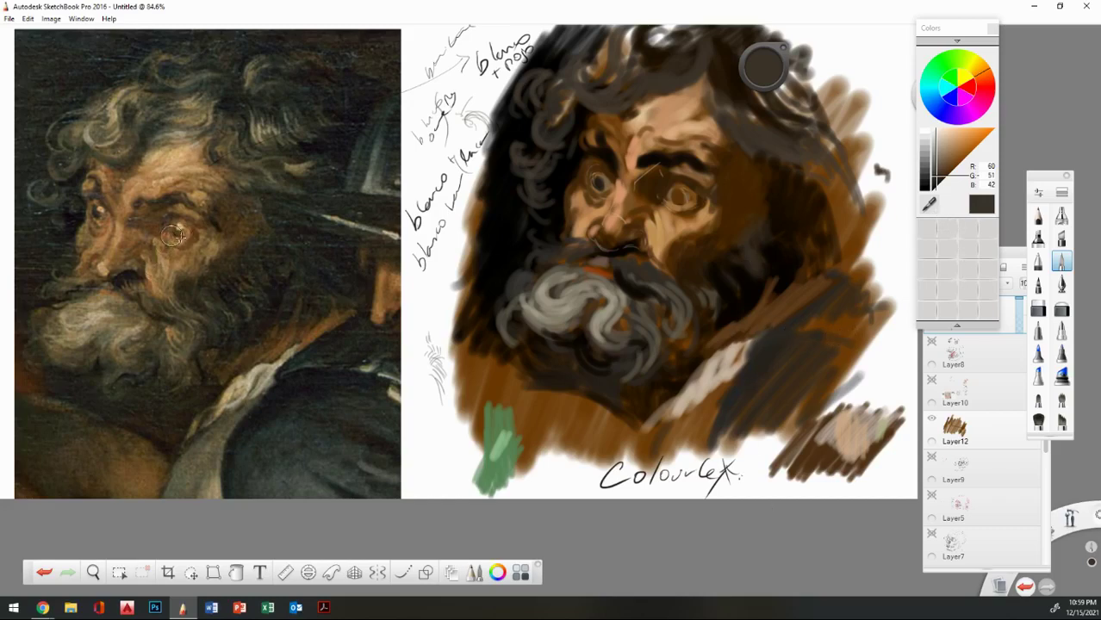
Paint the pupil of the shaded-side eye in dark brown RGB 32, 22, 12 with a smaller brush, keeping the colour controls clear of the canvas.
left_click(93, 572)
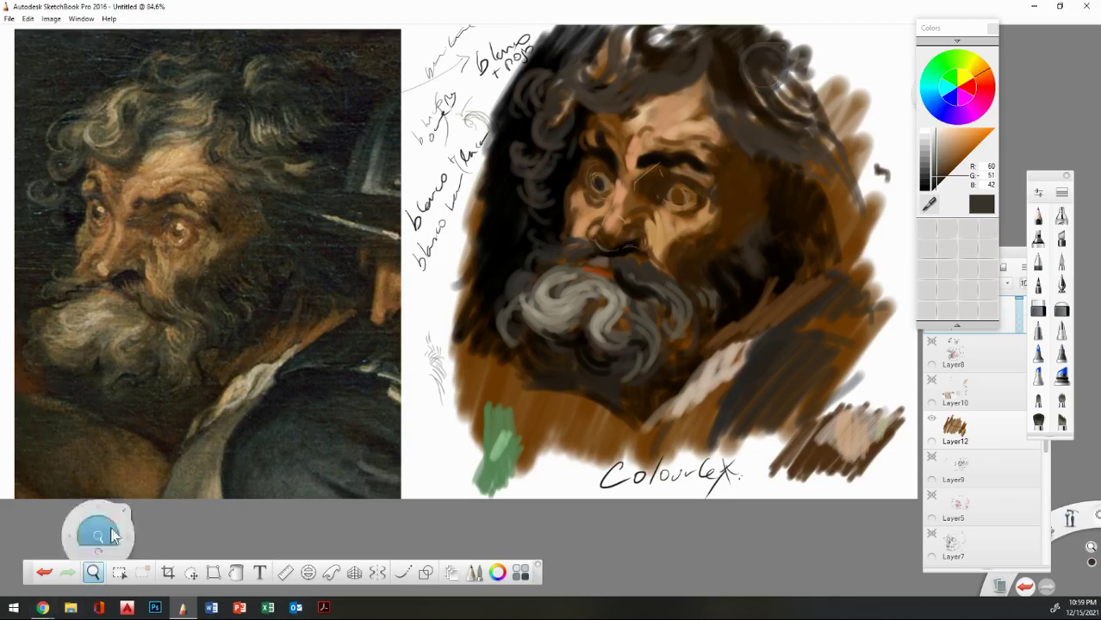
mouse_move(675, 225)
left_mouse_down()
mouse_move(745, 233)
mouse_move(754, 268)
mouse_move(610, 365)
left_mouse_up()
left_click(622, 322)
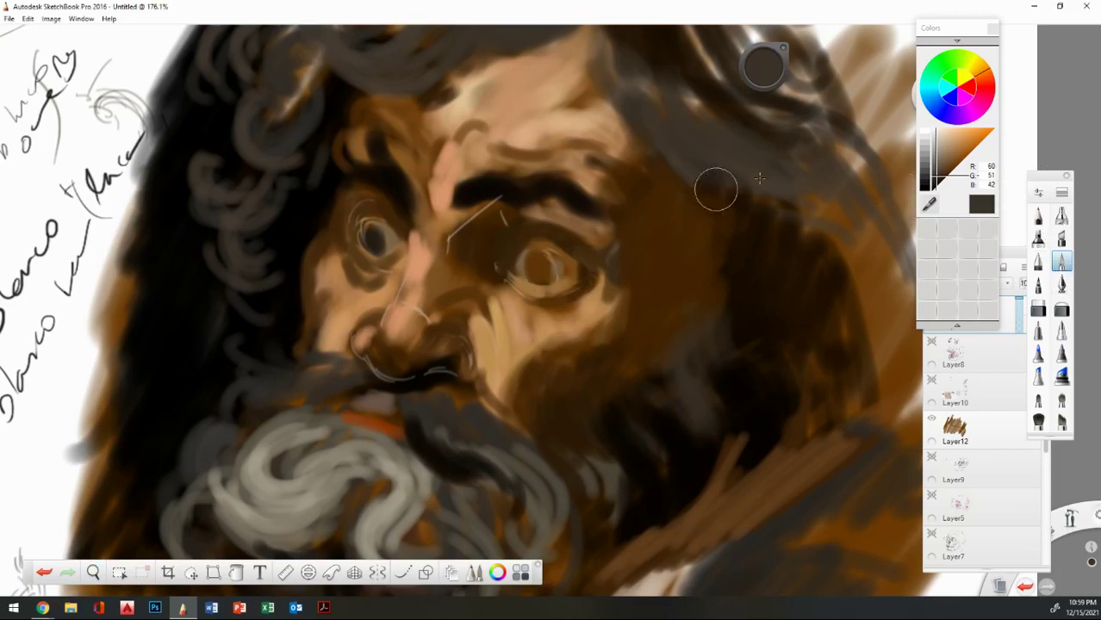
left_click(945, 177)
left_click_drag(944, 172, 937, 183)
left_click_drag(970, 31, 1056, 62)
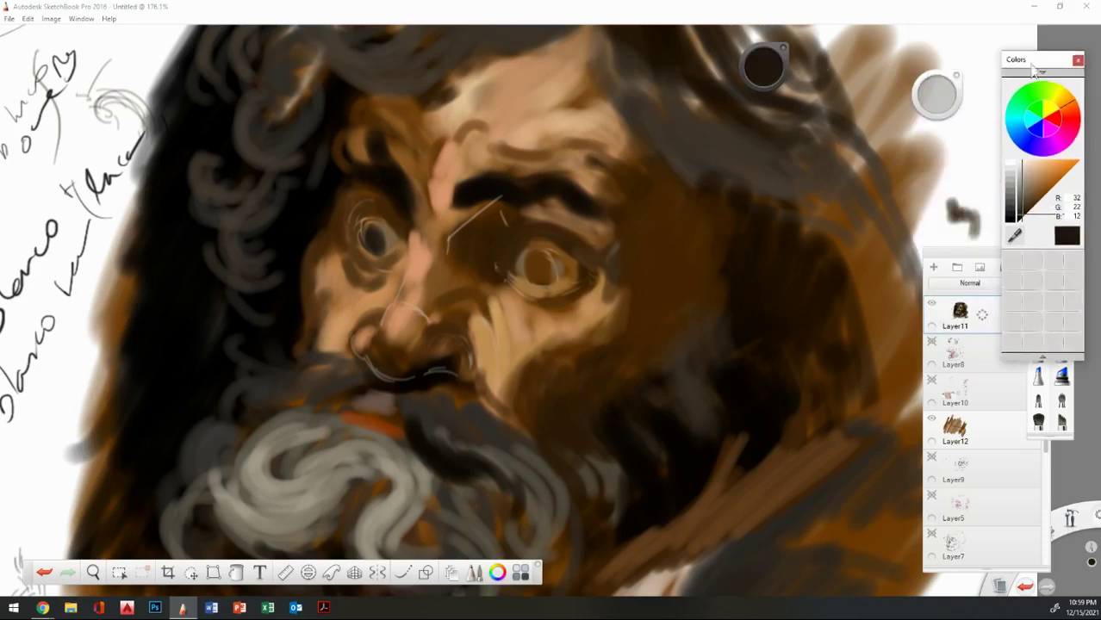
left_click_drag(936, 96, 720, 286)
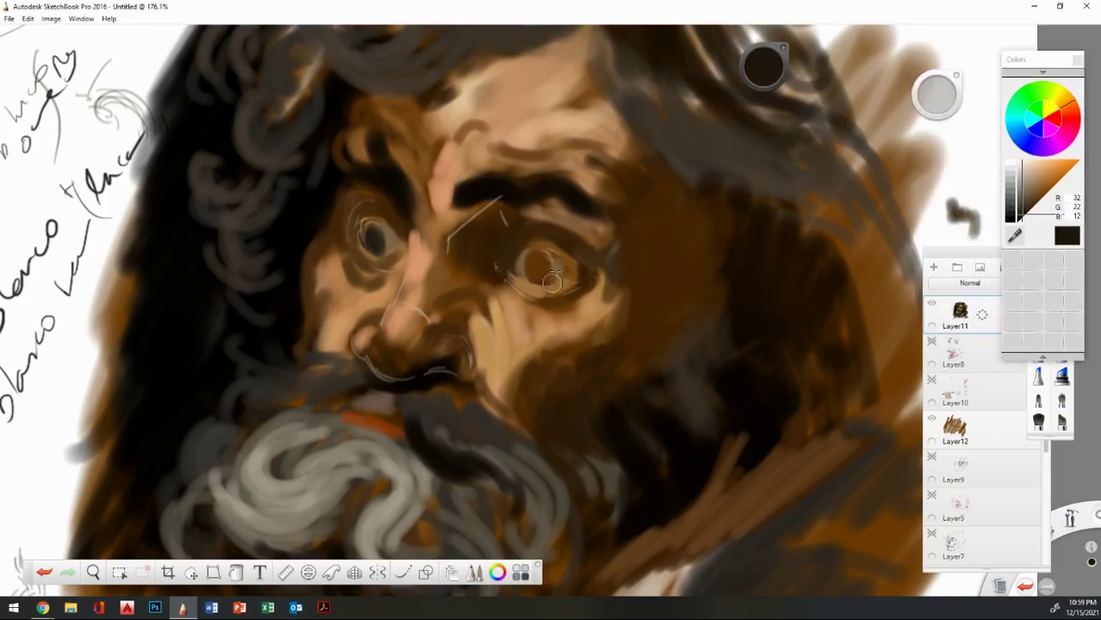
left_click_drag(941, 92, 672, 226)
Add white highlights to both eyes and rework the far eye's iris with black, brown RGB 74, 54, 35 and near-black RGB 21, 20, 19.
left_click(1019, 163)
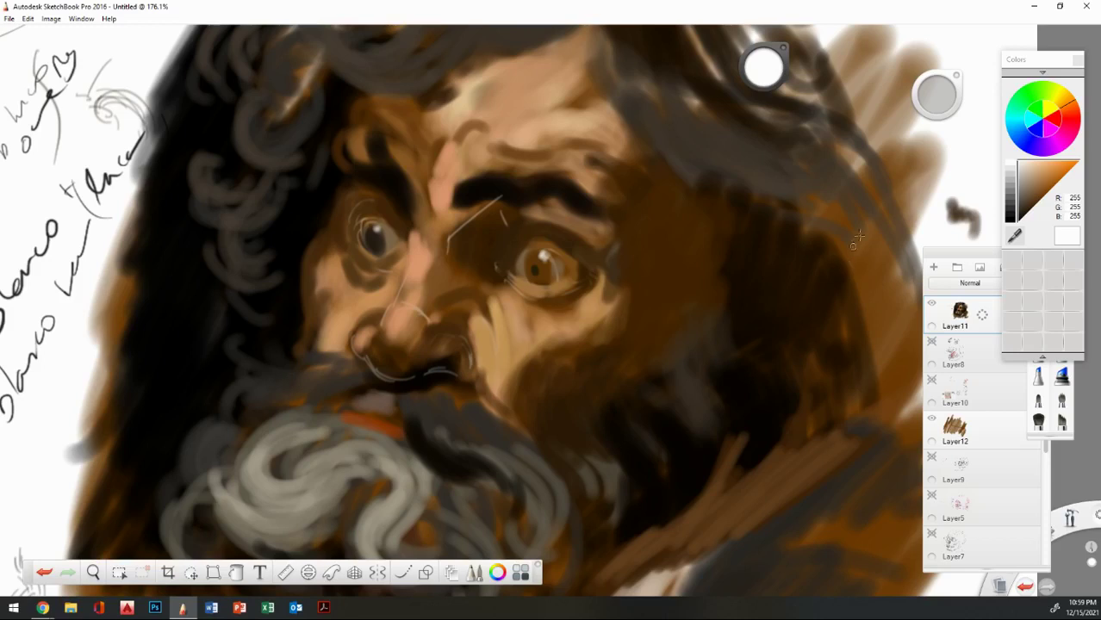
left_click(1020, 221)
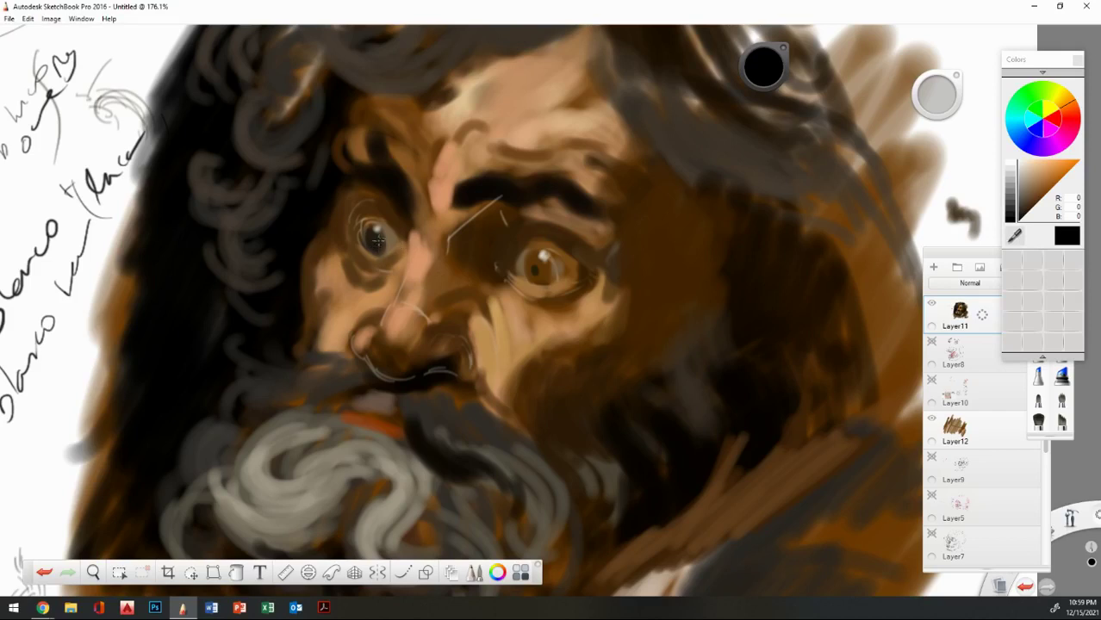
left_click(1027, 219)
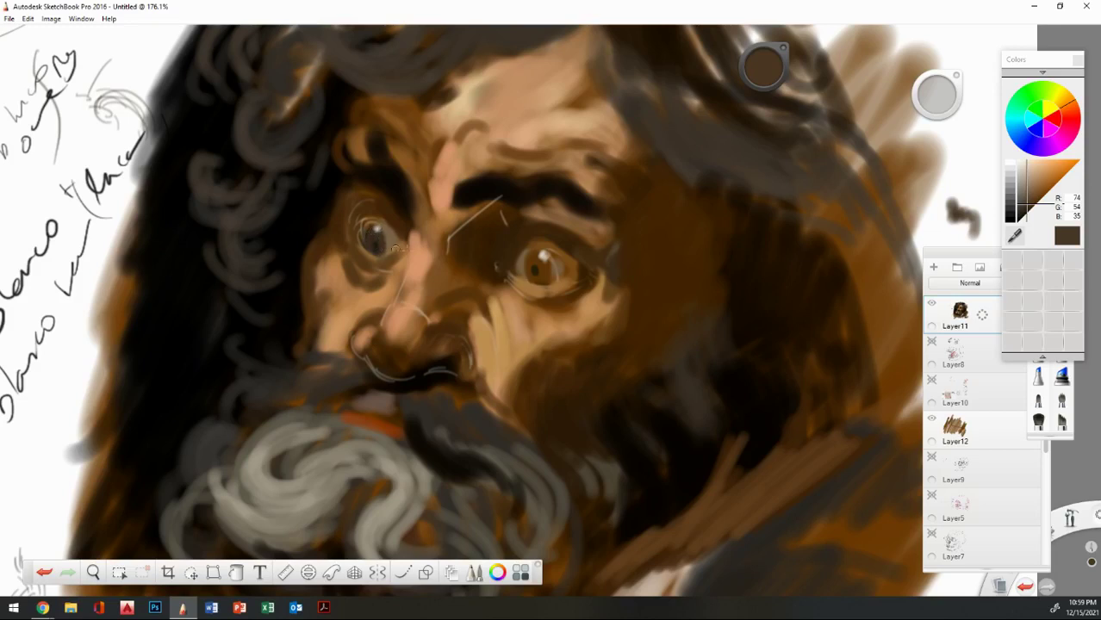
left_click(1020, 220)
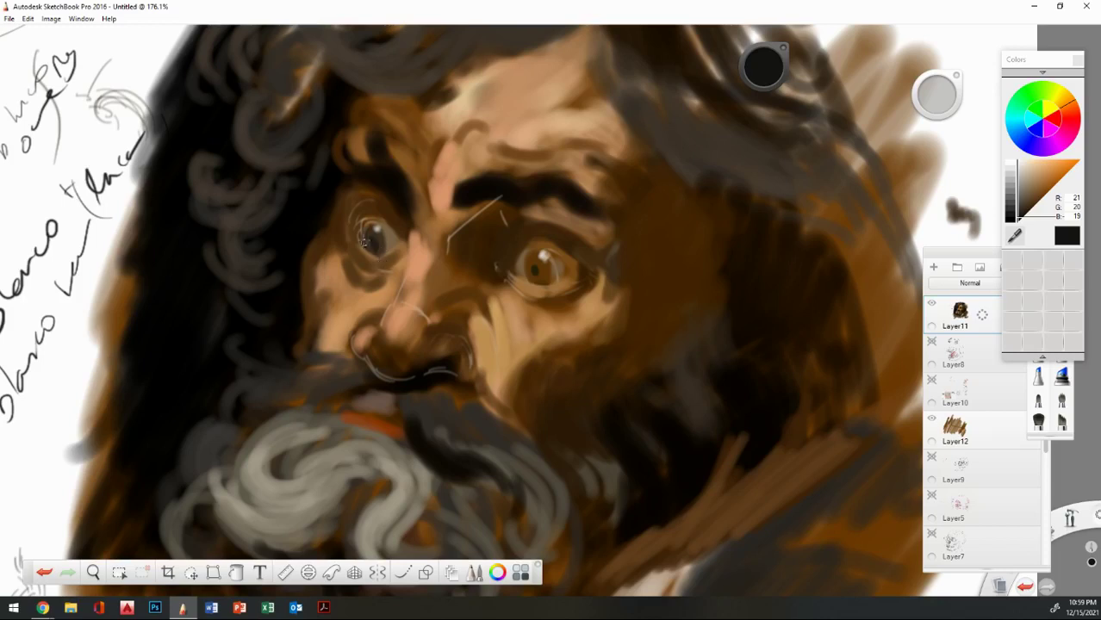
Lighten the lower part of the shaded-side eyeball with tans RGB 176, 132, 86 and RGB 225, 184, 141.
left_click(1015, 235)
left_click(526, 281)
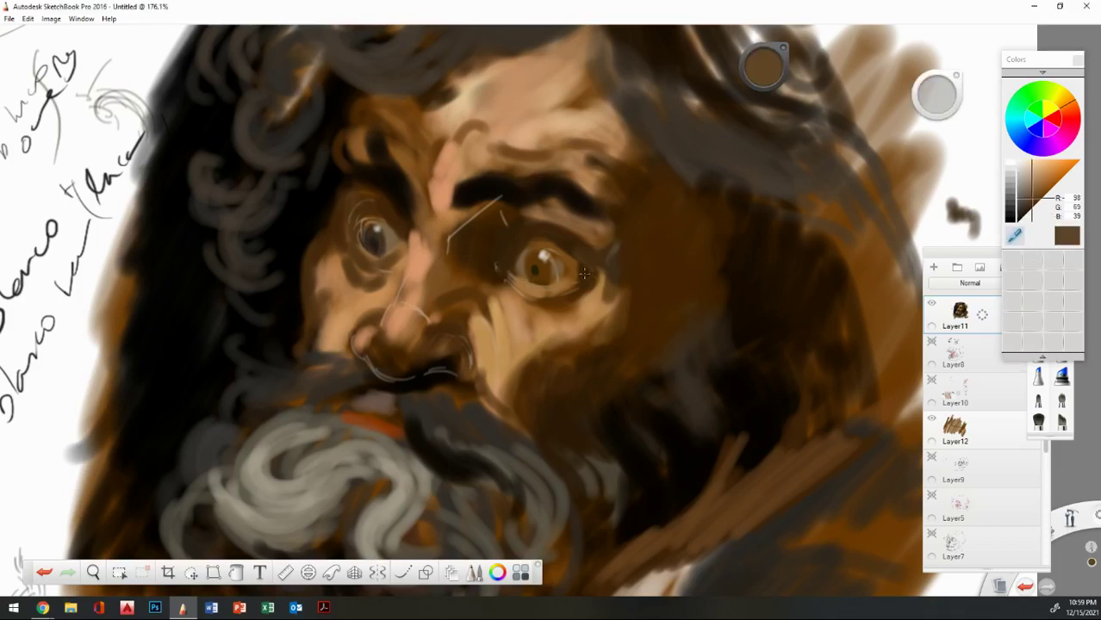
left_click(1039, 180)
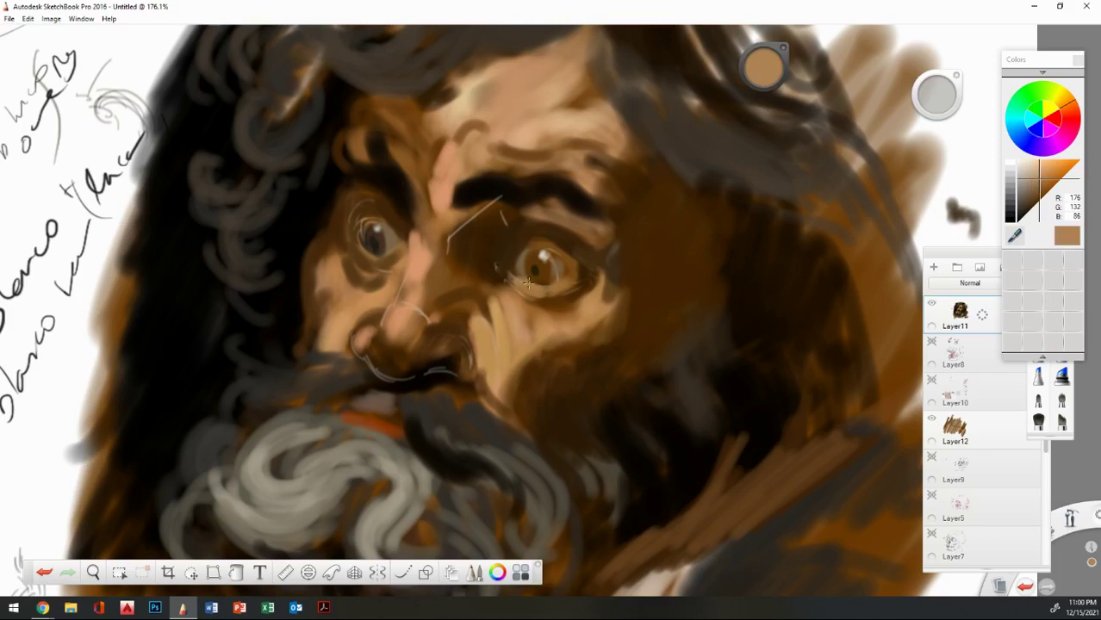
left_click(1038, 164)
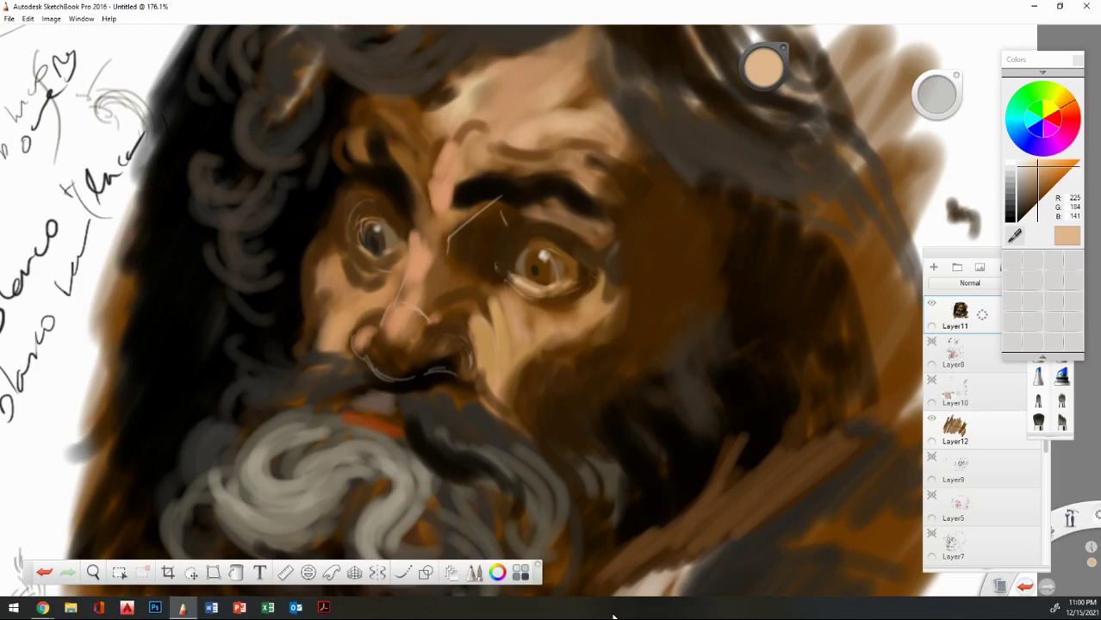
left_click(93, 572)
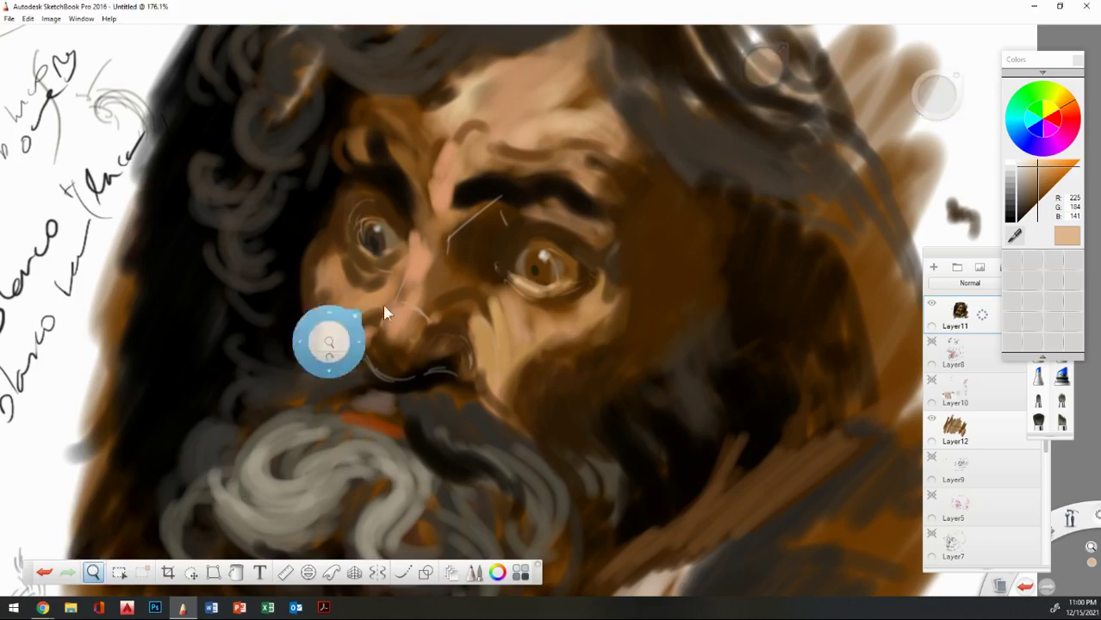
Set the colour to pale cream RGB 234, 218, 202 and dab it on the nose, with the reference painting in view for comparison.
left_click_drag(355, 333, 607, 387)
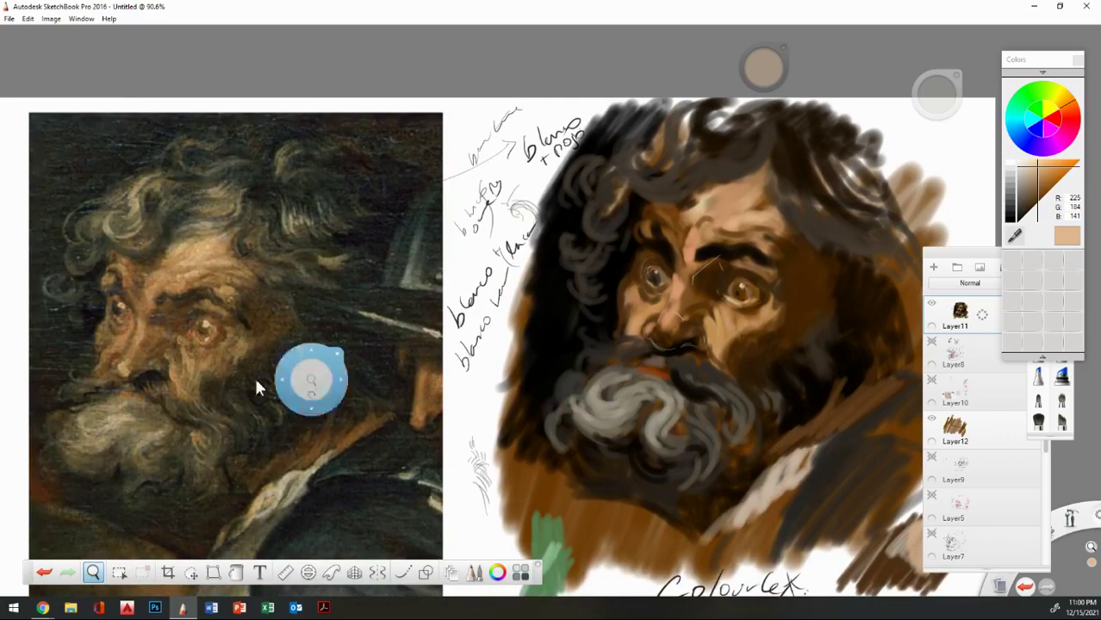
mouse_move(217, 348)
left_mouse_down()
mouse_move(719, 277)
mouse_move(717, 306)
mouse_move(502, 303)
left_mouse_up()
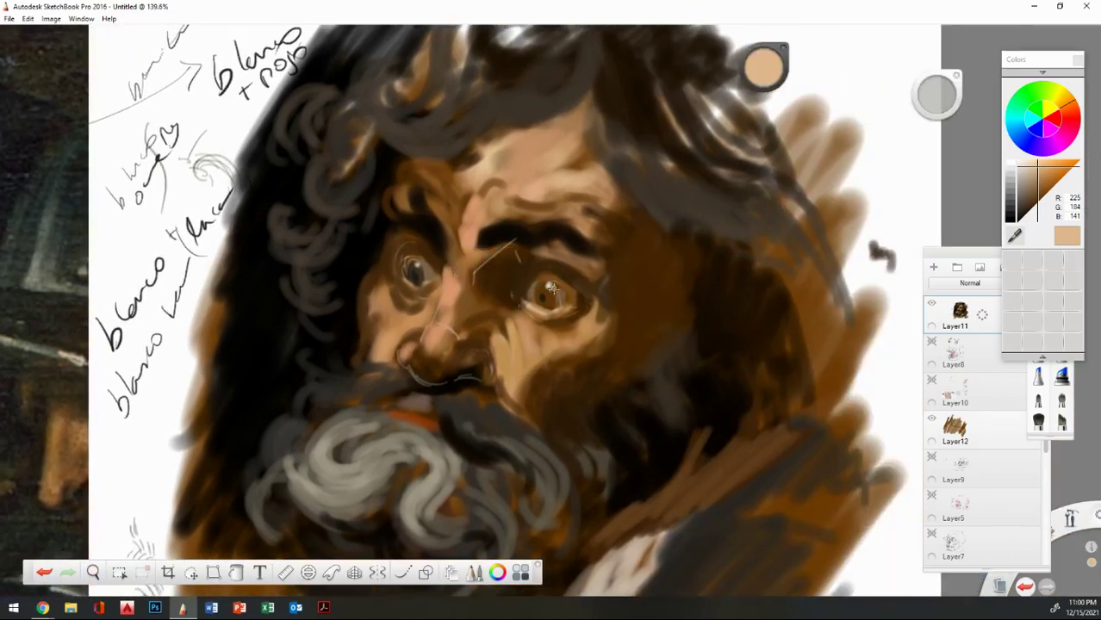
left_click(1024, 163)
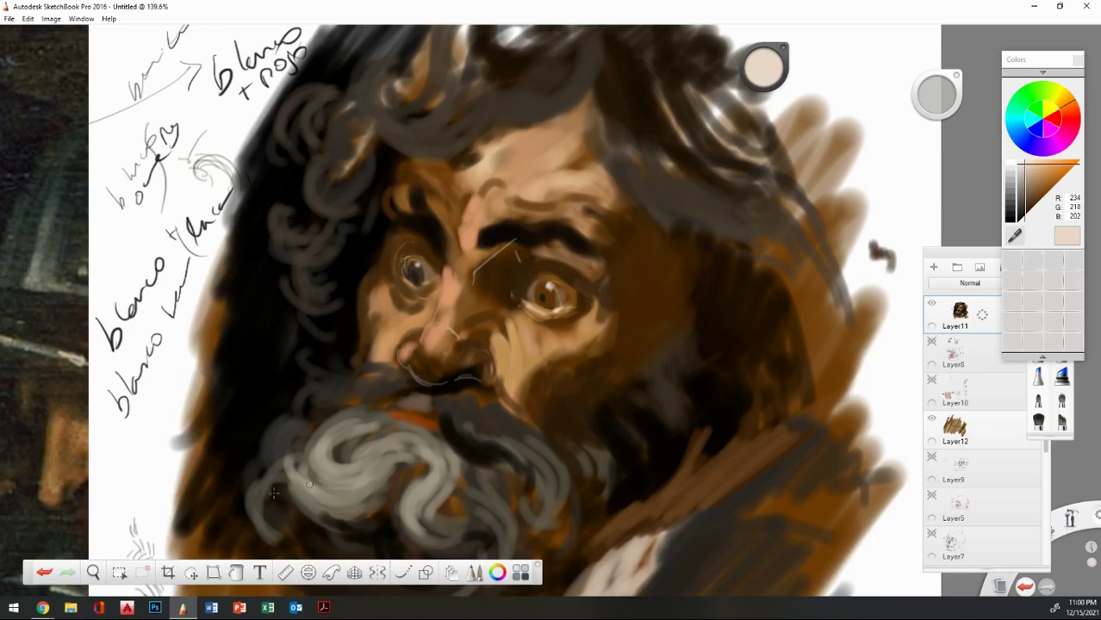
key("space")
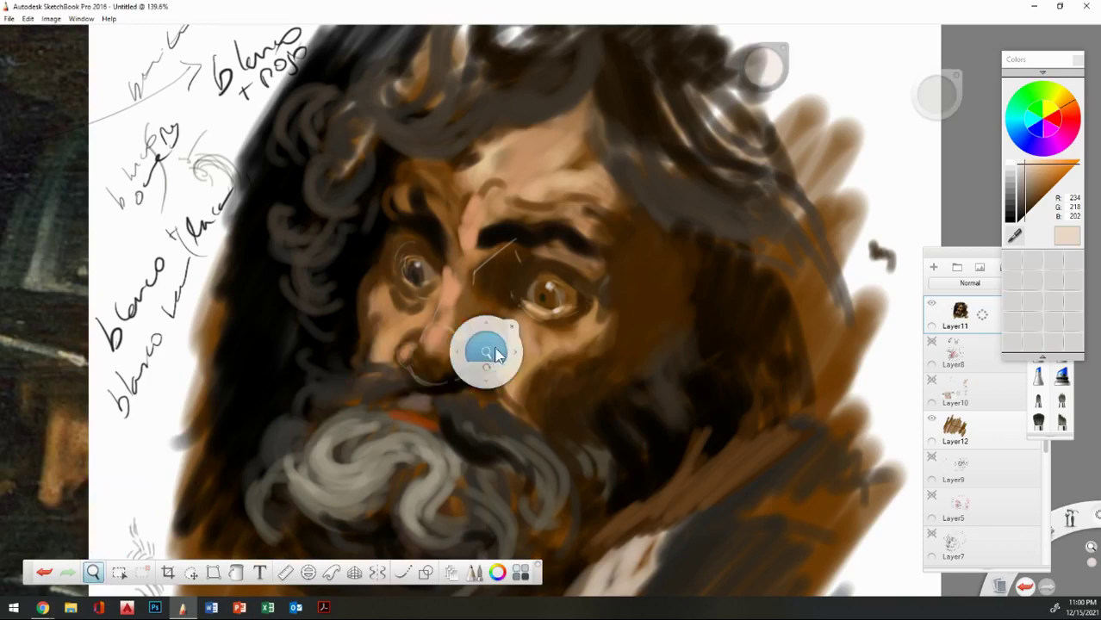
left_click_drag(495, 356, 464, 376)
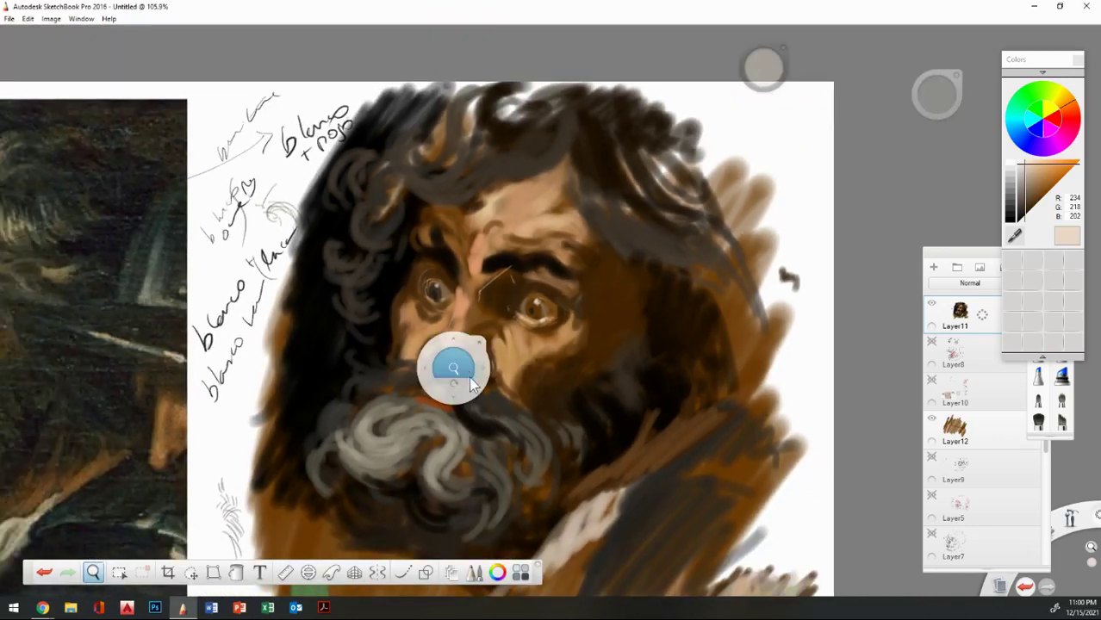
left_click_drag(463, 367, 649, 369)
key("space")
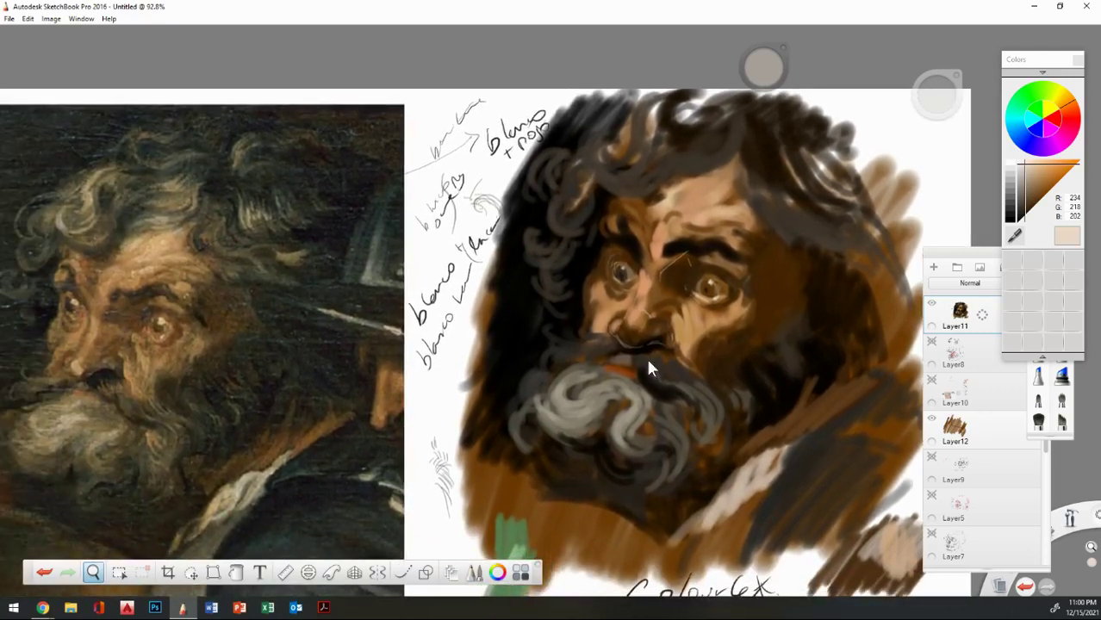
left_click(646, 325)
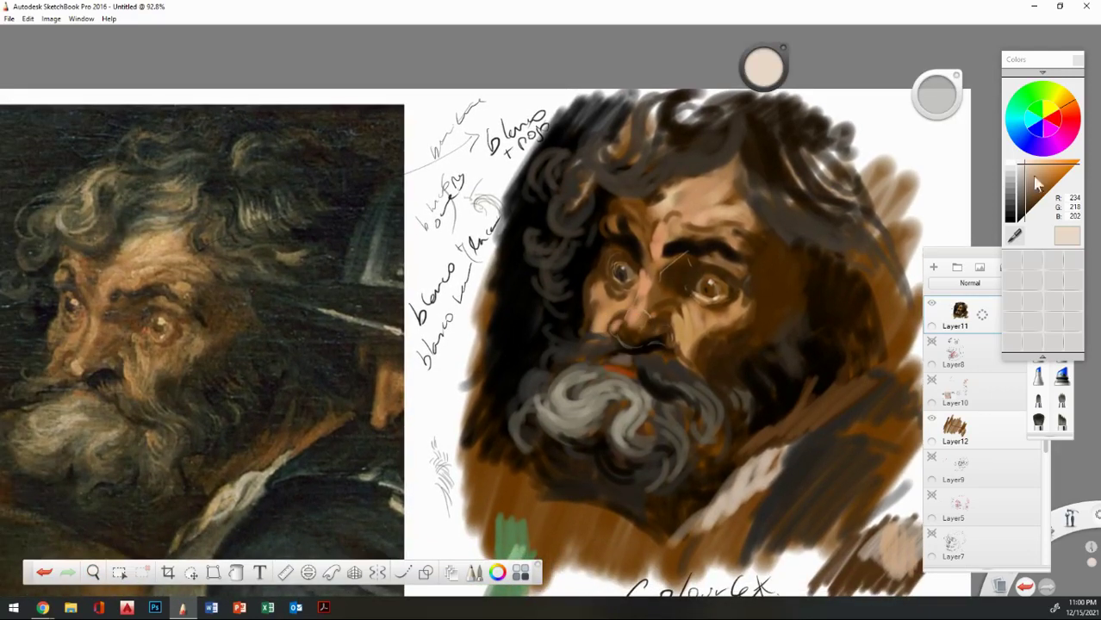
Paint light grey RGB 197, 192, 188 highlights on the hair curl above the far side of the forehead.
left_click(581, 162, "alt")
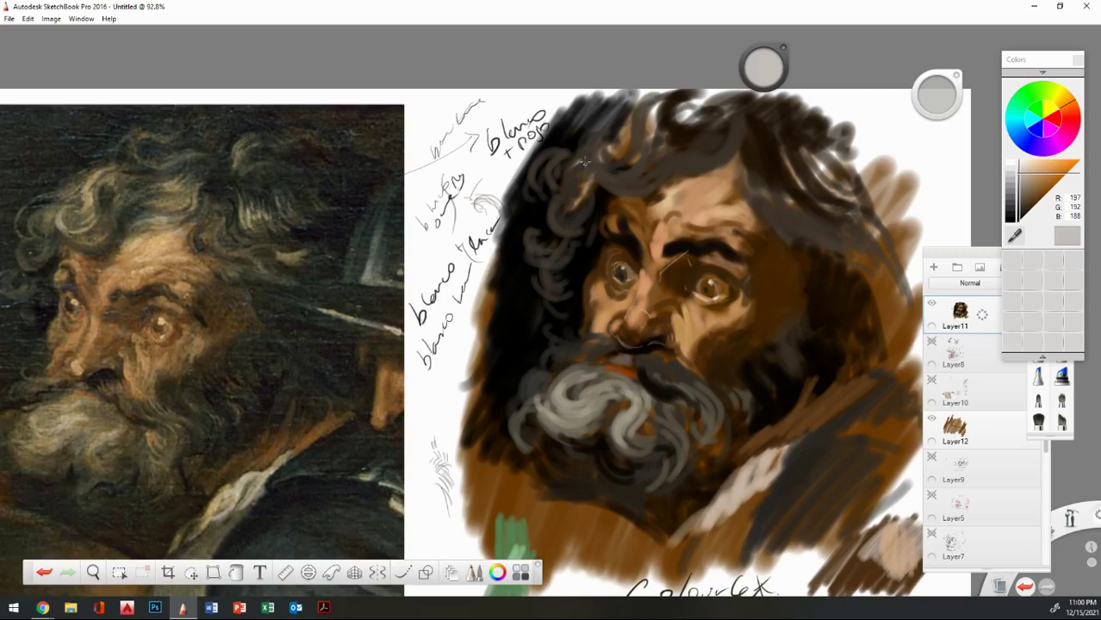
mouse_move(584, 161)
left_mouse_down()
mouse_move(610, 176)
mouse_move(585, 148)
mouse_move(621, 175)
mouse_move(602, 167)
mouse_move(616, 172)
mouse_move(639, 126)
left_mouse_up()
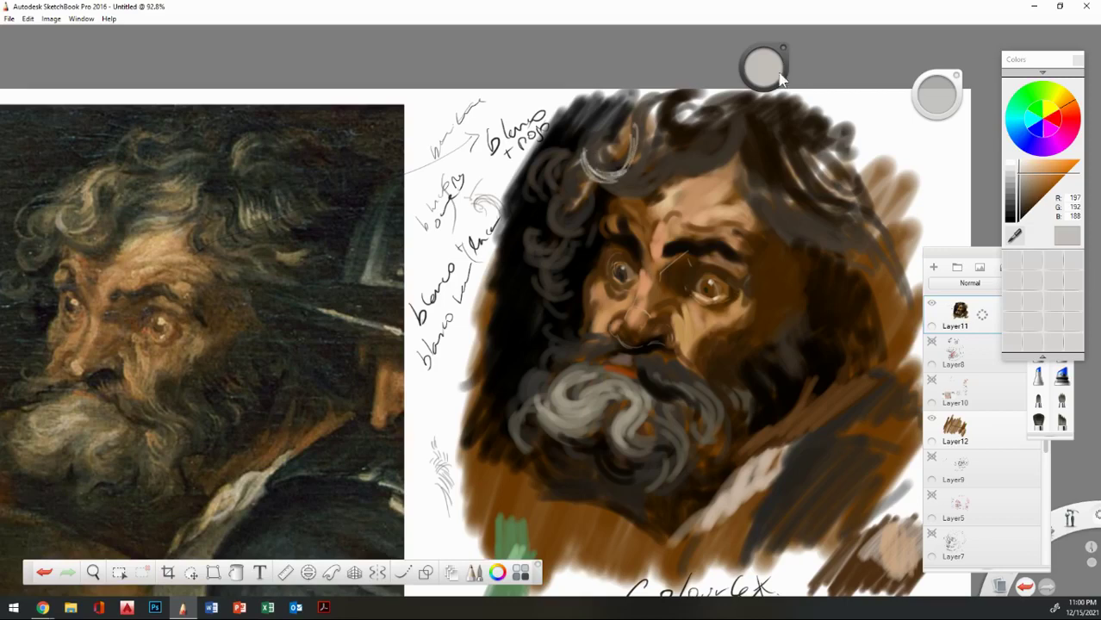
left_click_drag(937, 100, 960, 96)
mouse_move(626, 150)
left_mouse_down()
mouse_move(631, 117)
mouse_move(637, 137)
mouse_move(655, 104)
mouse_move(591, 183)
left_mouse_up()
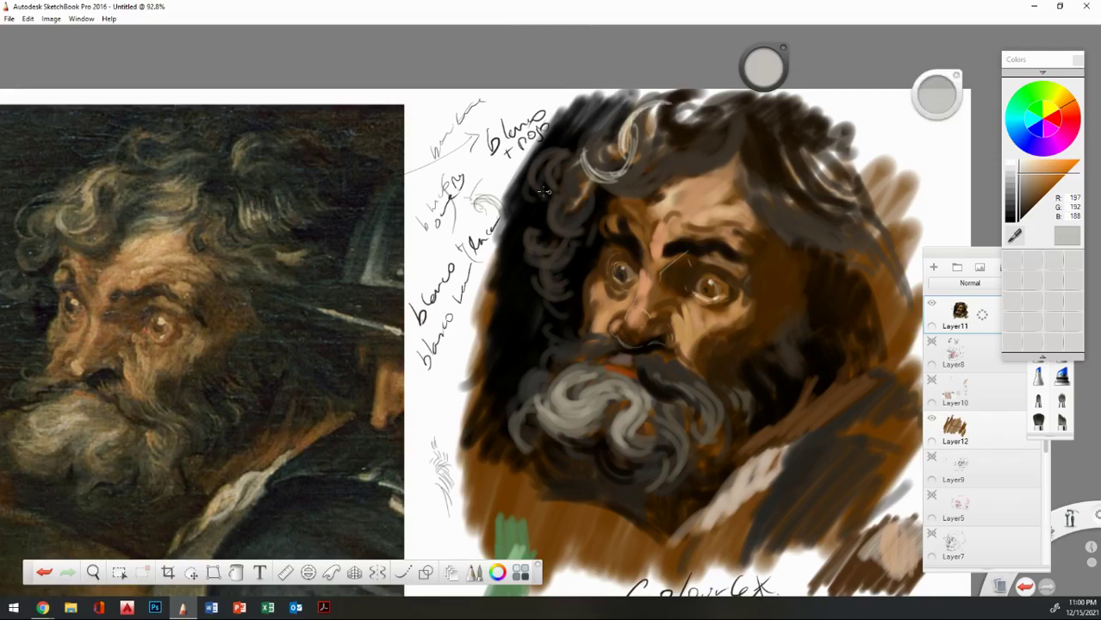
Darken the outer hair curls beside the far temple with near-black RGB 11, 10, 9 and black, sampling dark tones from the hair.
left_click(1016, 236)
left_click(554, 194, "alt")
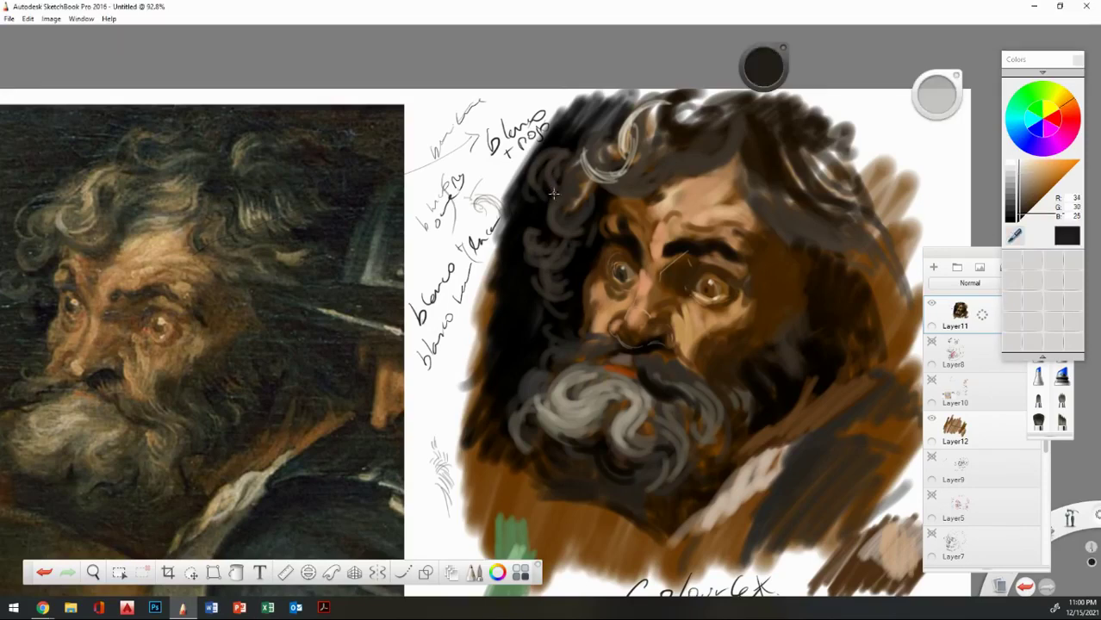
left_click(1020, 221)
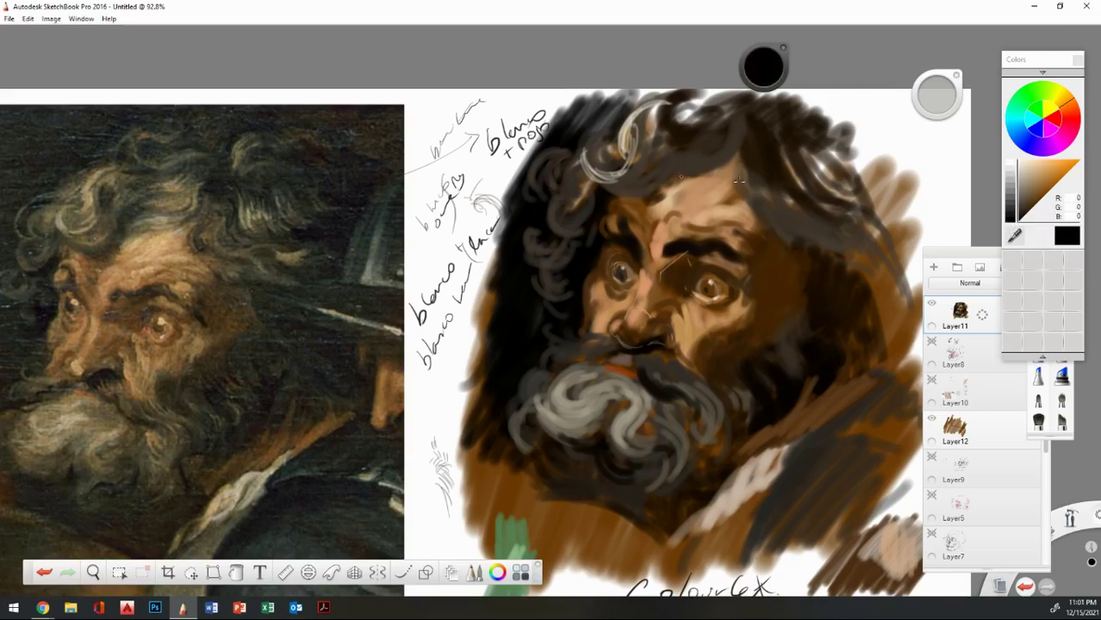
key("alt")
left_click(681, 141, "alt")
left_click_drag(941, 104, 1000, 148)
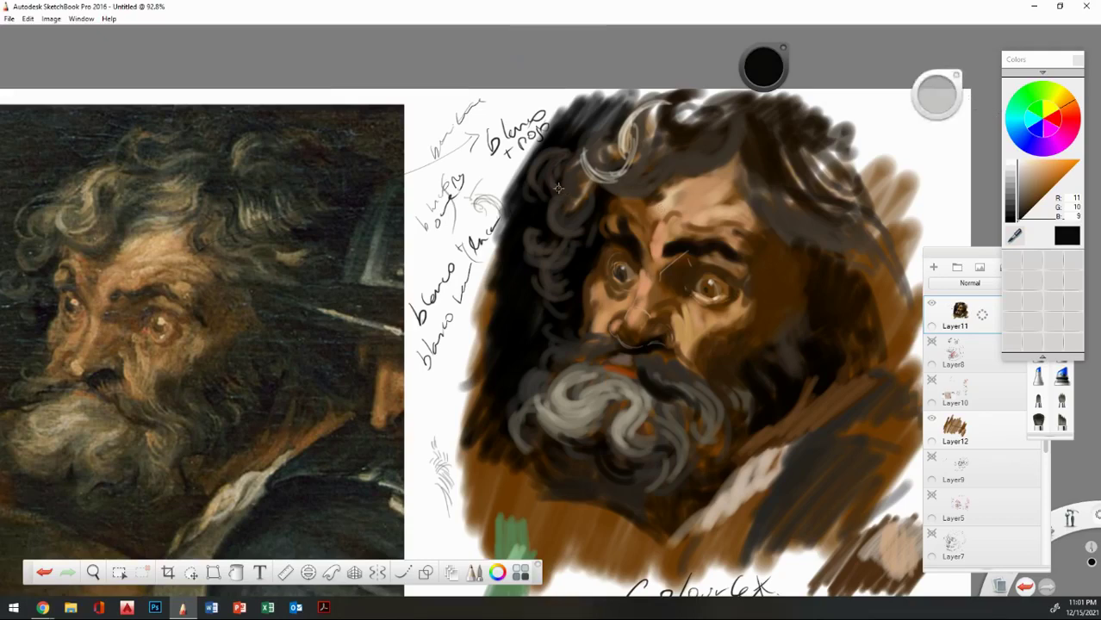
mouse_move(554, 166)
left_mouse_down()
mouse_move(547, 186)
mouse_move(538, 157)
mouse_move(515, 189)
mouse_move(527, 131)
mouse_move(515, 199)
left_mouse_up()
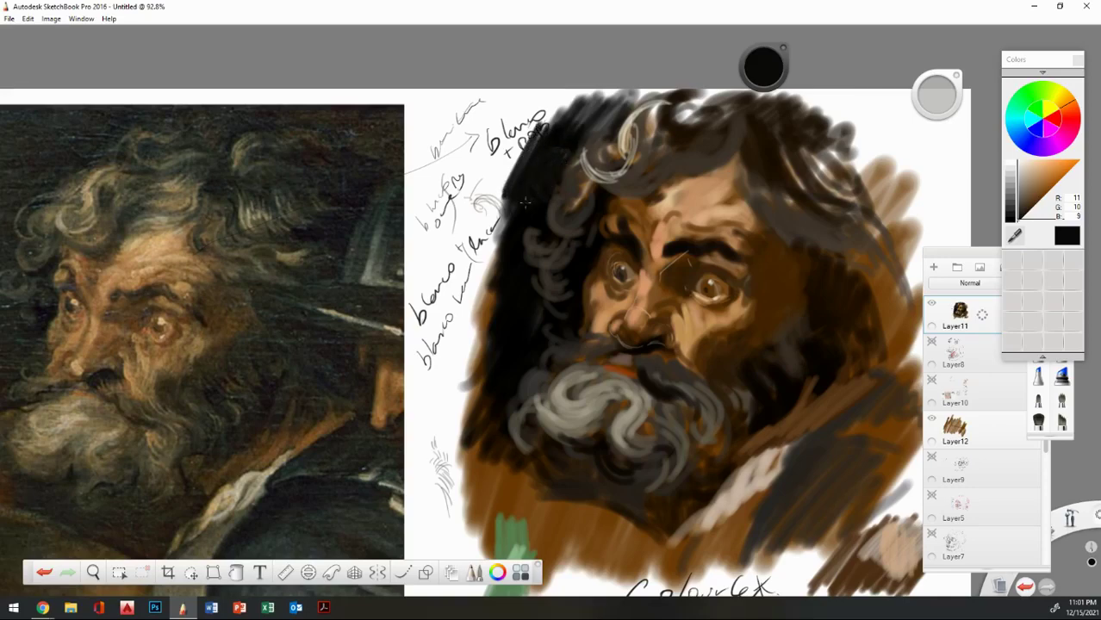
left_click(1015, 237)
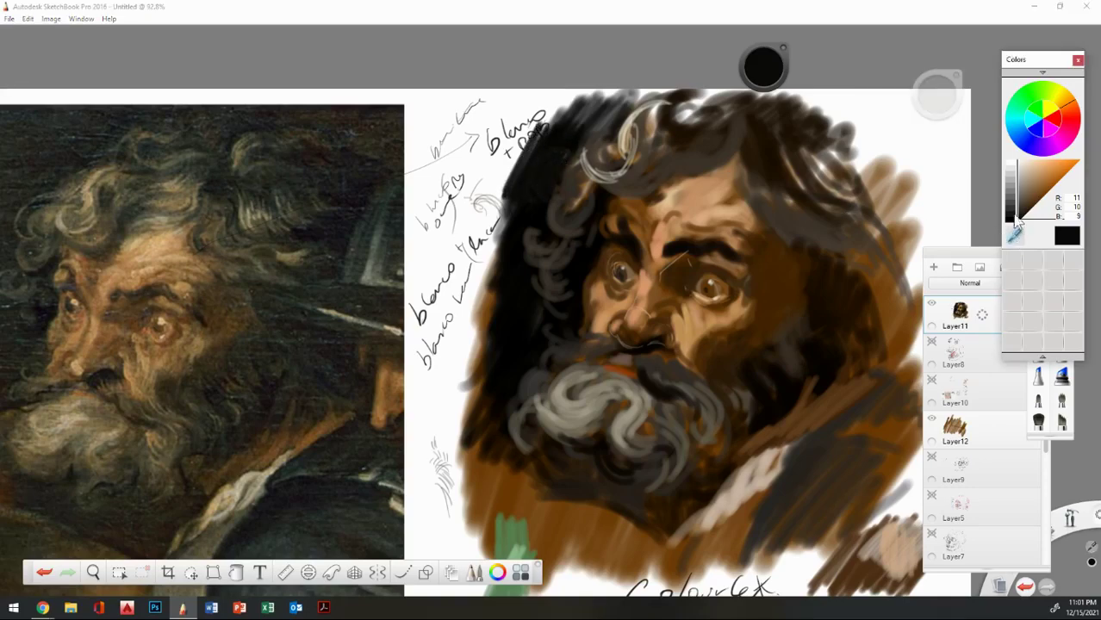
left_click(555, 217, "alt")
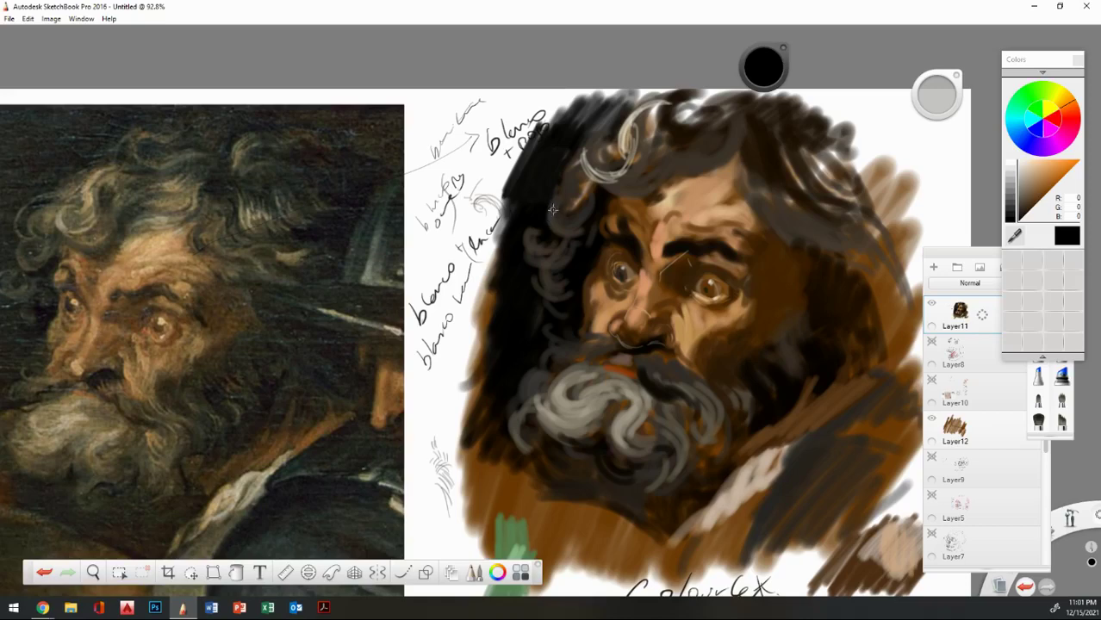
left_click(1016, 239)
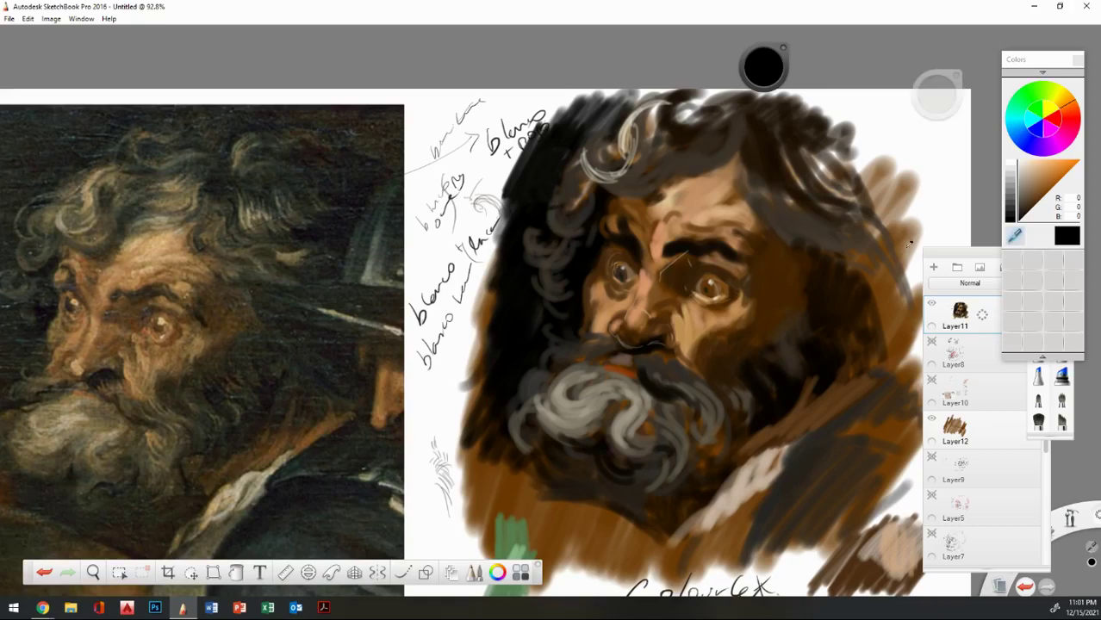
left_click(564, 211)
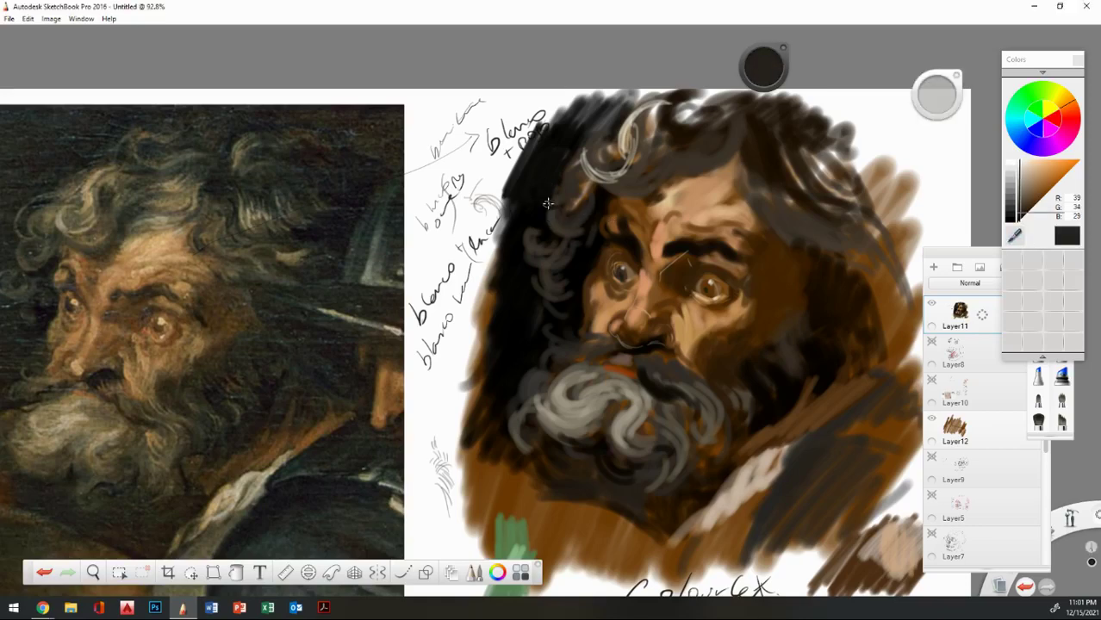
Paint grey RGB 88, 83, 79 curls along the far side of the hair and above the forehead.
left_click(1008, 216)
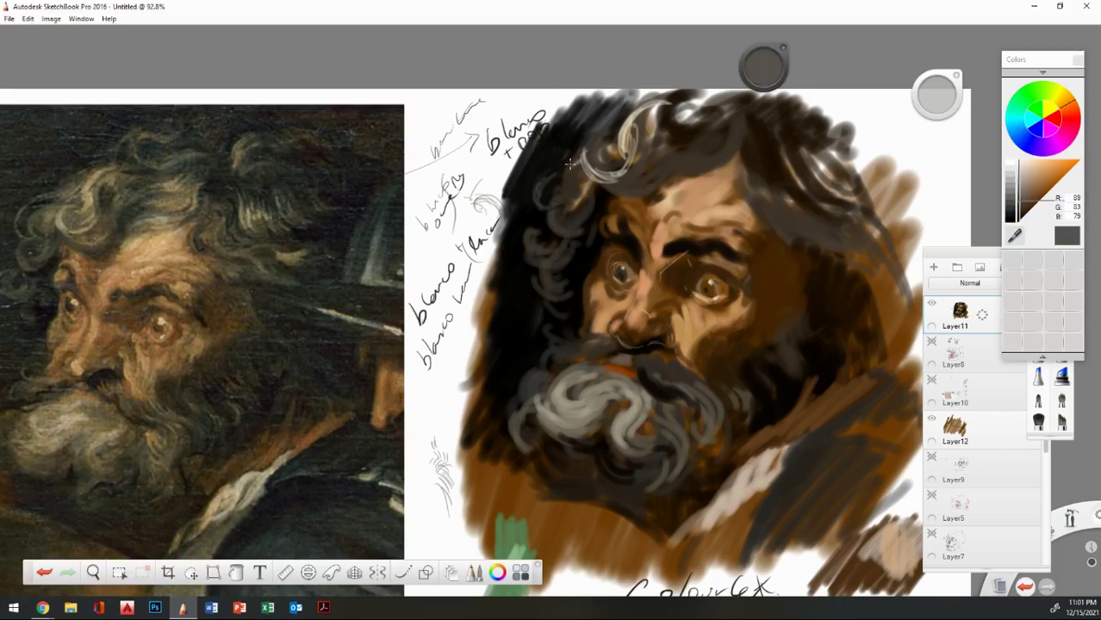
mouse_move(570, 162)
left_mouse_down()
mouse_move(546, 190)
mouse_move(608, 130)
mouse_move(567, 162)
mouse_move(618, 138)
left_mouse_up()
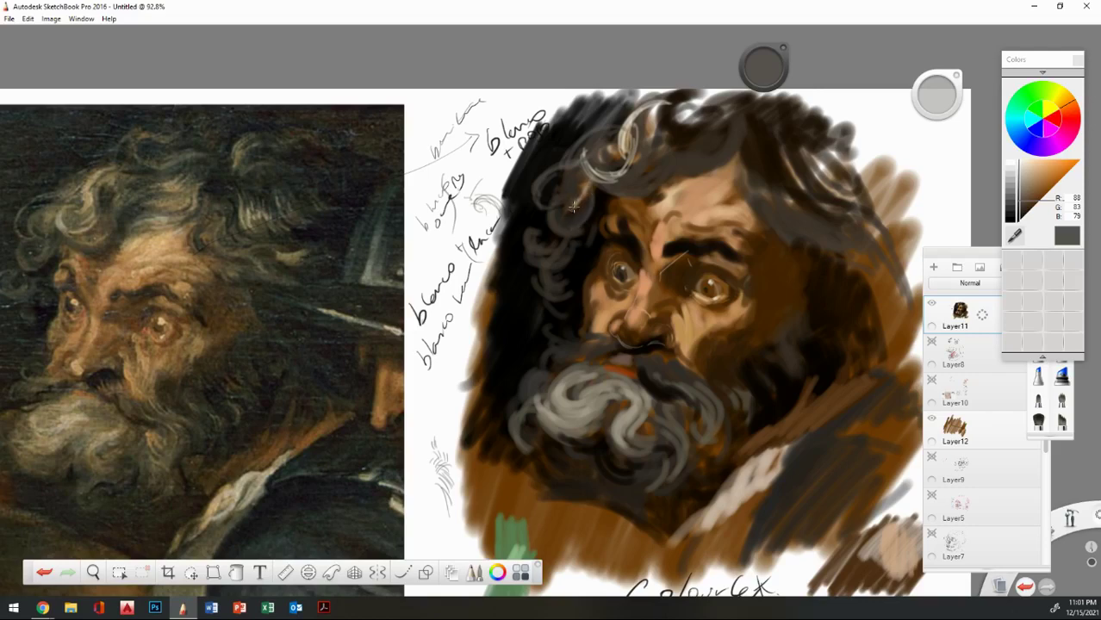
left_click_drag(548, 259, 551, 230)
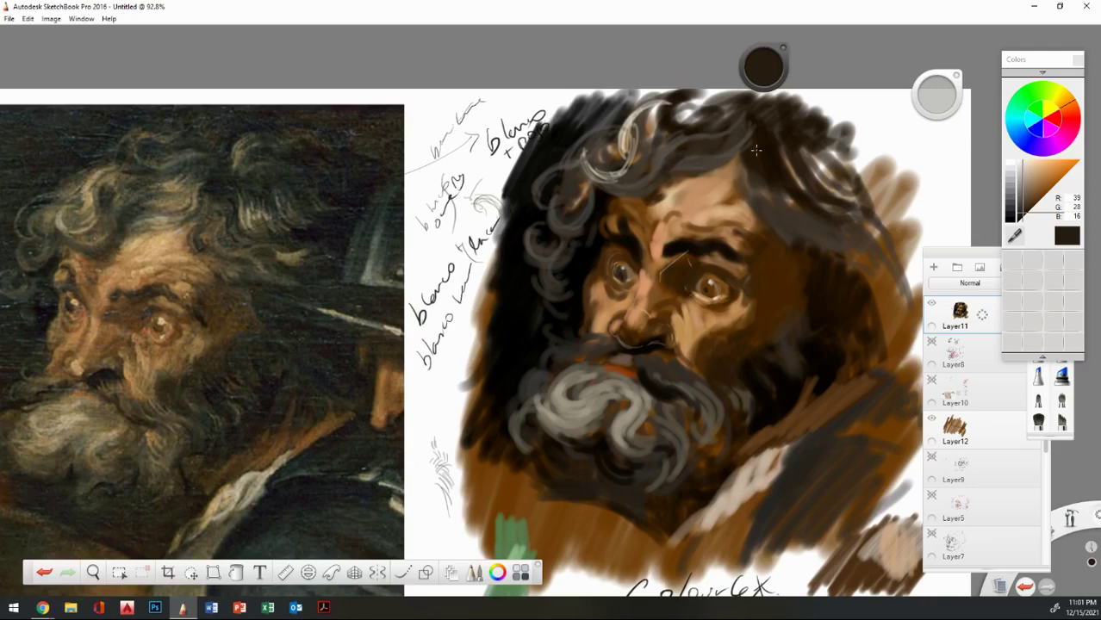
Add near-black RGB 9, 6, 2 shadow strands between the locks above the forehead and down the near side of the hair.
left_click_drag(1020, 216, 1020, 219)
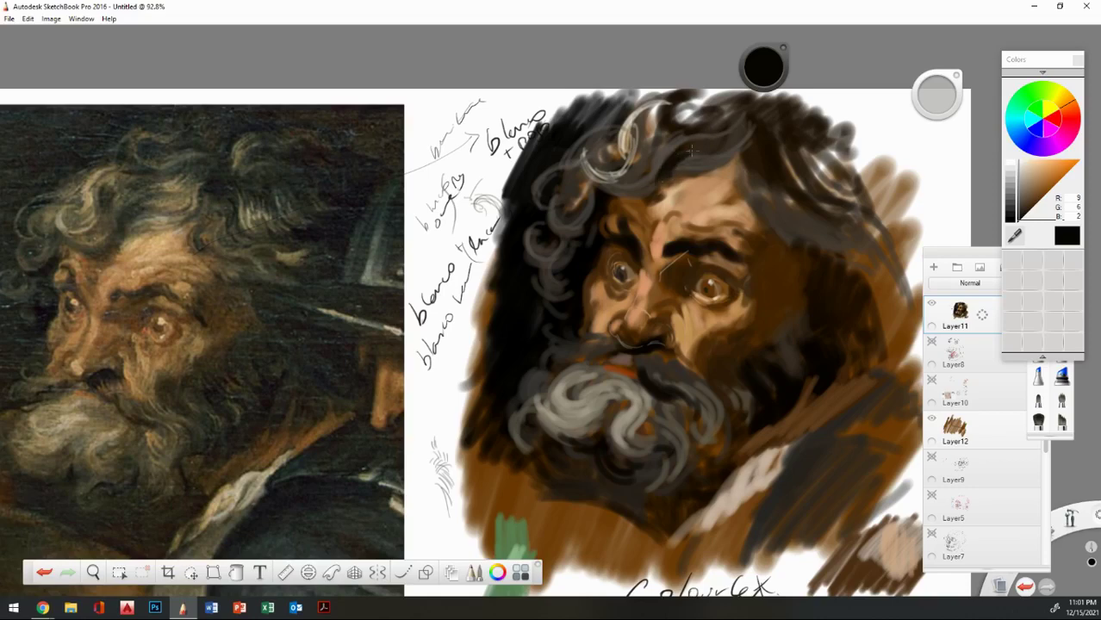
mouse_move(725, 156)
left_mouse_down()
mouse_move(697, 155)
mouse_move(743, 145)
mouse_move(724, 168)
mouse_move(760, 125)
left_mouse_up()
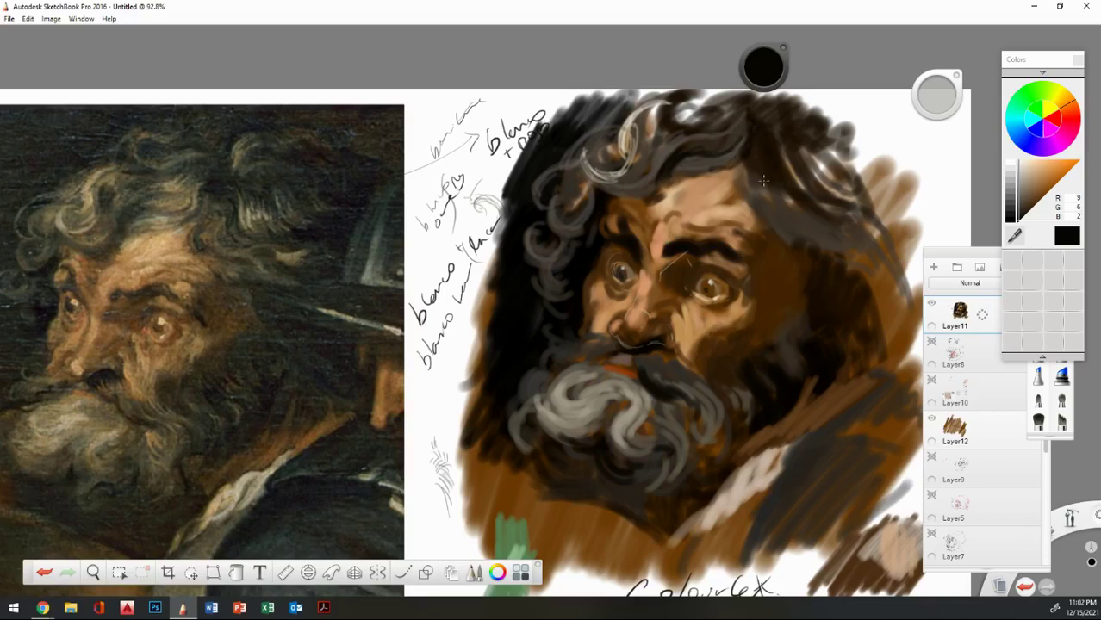
mouse_move(756, 185)
left_mouse_down()
mouse_move(752, 202)
mouse_move(792, 234)
mouse_move(876, 264)
left_mouse_up()
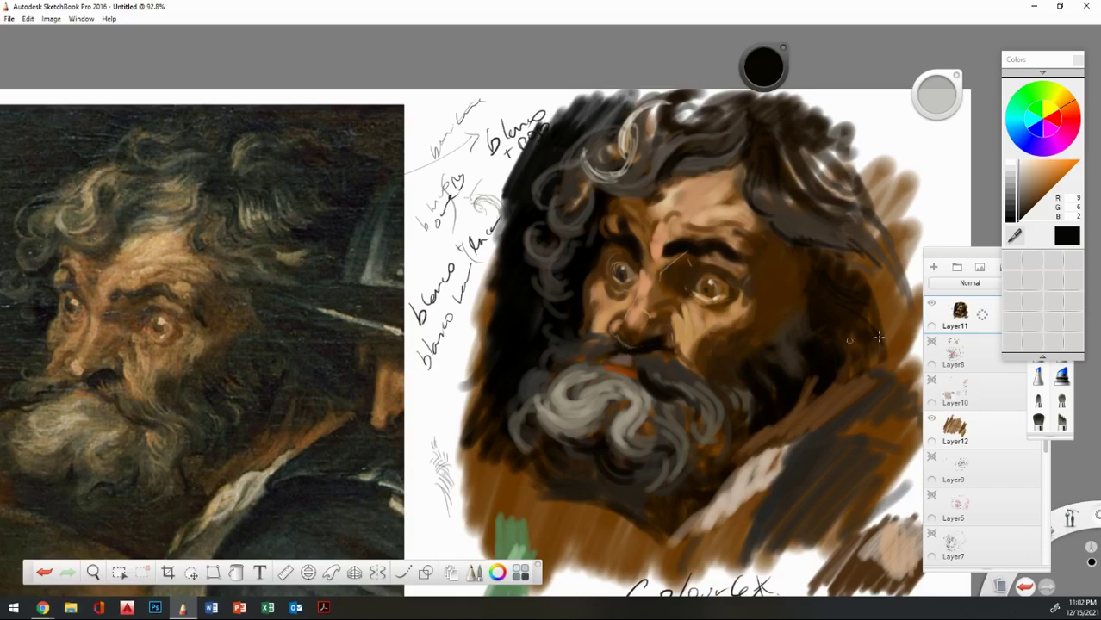
Sample a skin tone from the reference nose and paint the far nostril and nose with RGB 213, 168, 123 and RGB 183, 141, 100.
left_click(1016, 235)
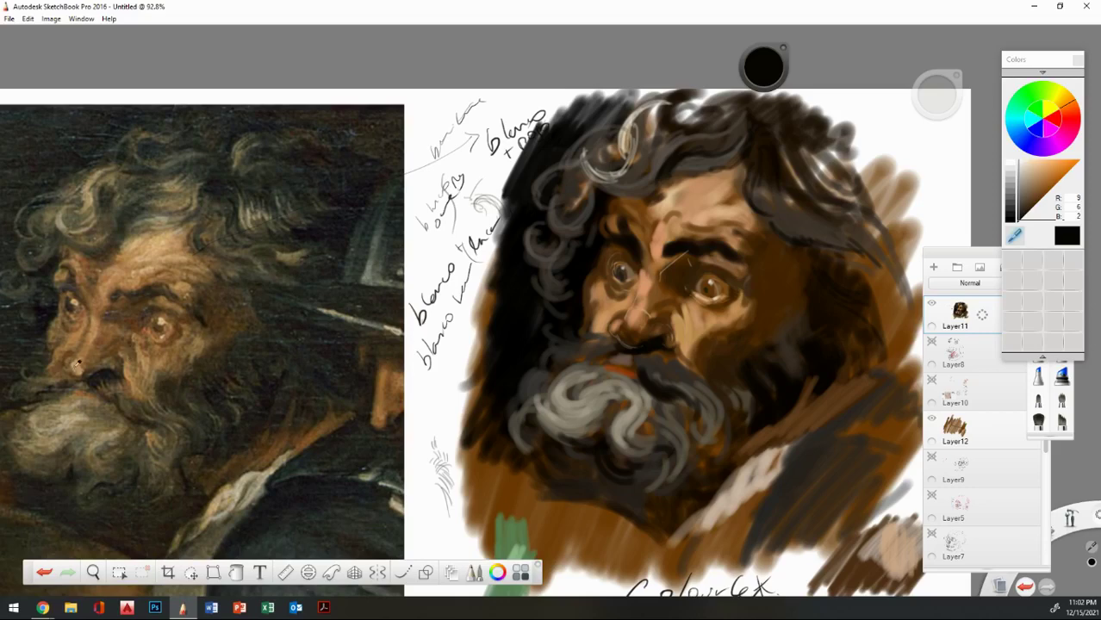
left_click(1037, 170)
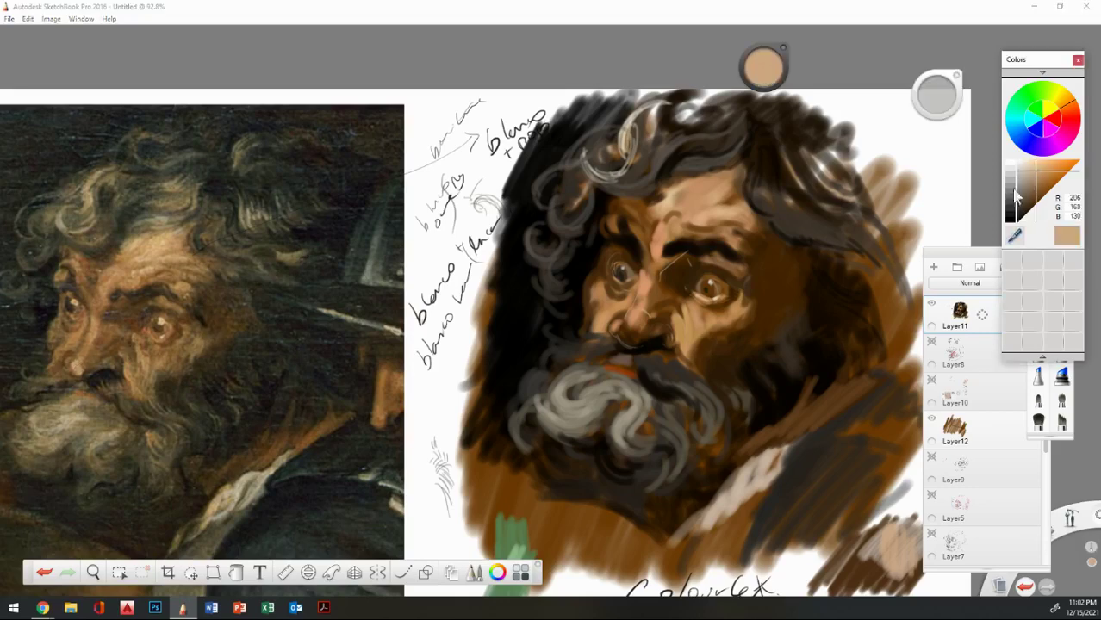
left_click_drag(782, 66, 812, 80)
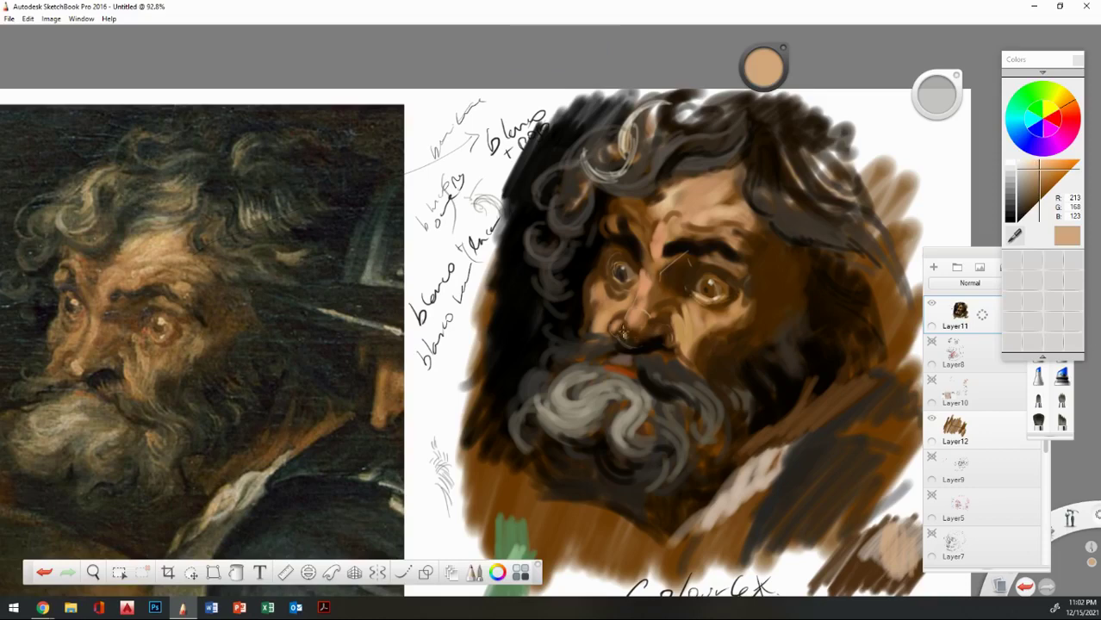
left_click_drag(623, 333, 630, 336)
left_click(1037, 178)
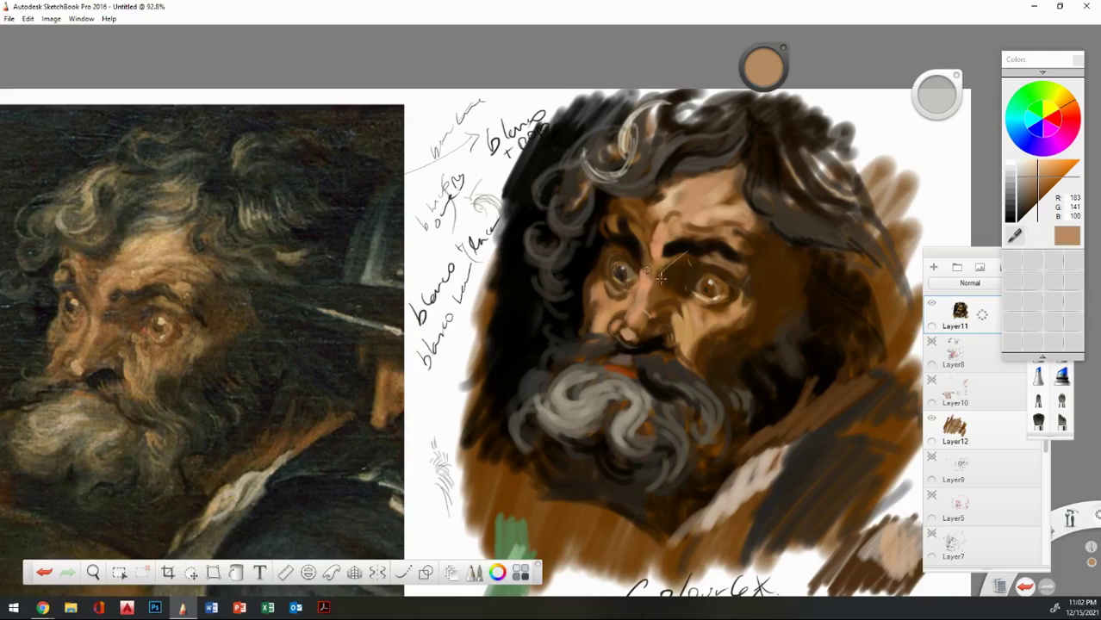
Rework the nose bridge and its sides with browns RGB 184, 129, 76, RGB 125, 74, 26 and RGB 121, 76, 29.
left_click(1014, 237)
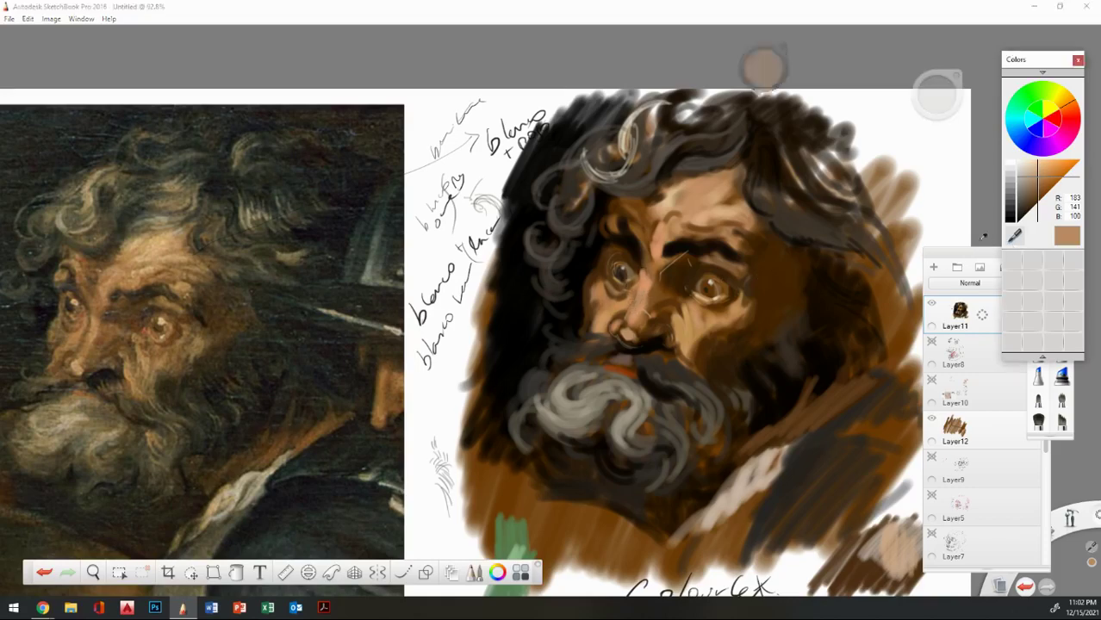
left_click(644, 289, "alt")
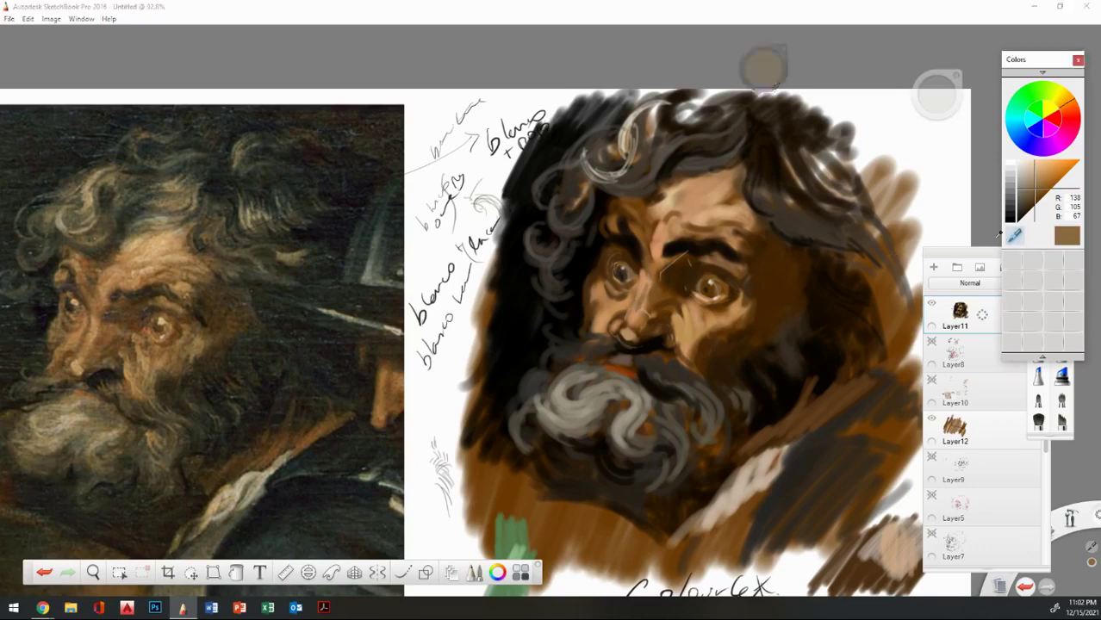
left_click(642, 309, "alt")
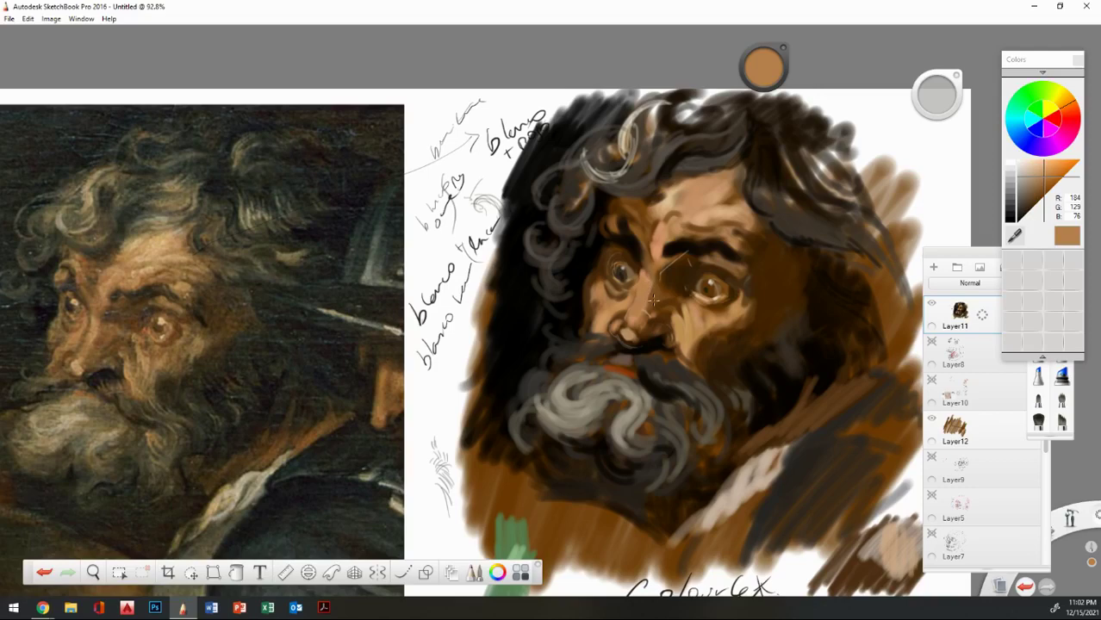
left_click(1043, 192)
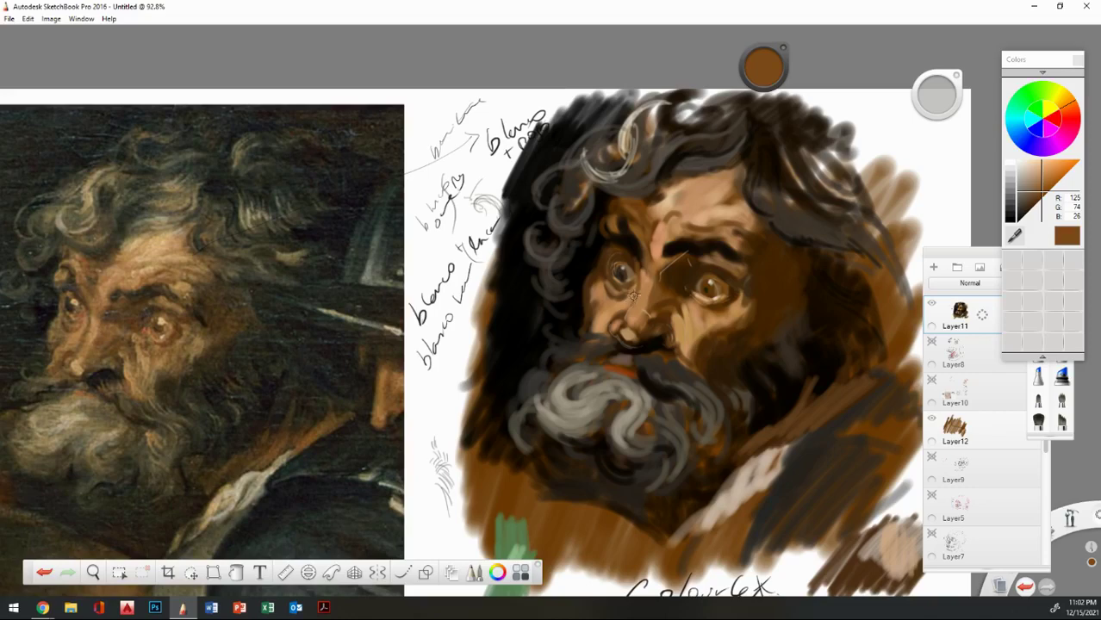
left_click(1016, 237)
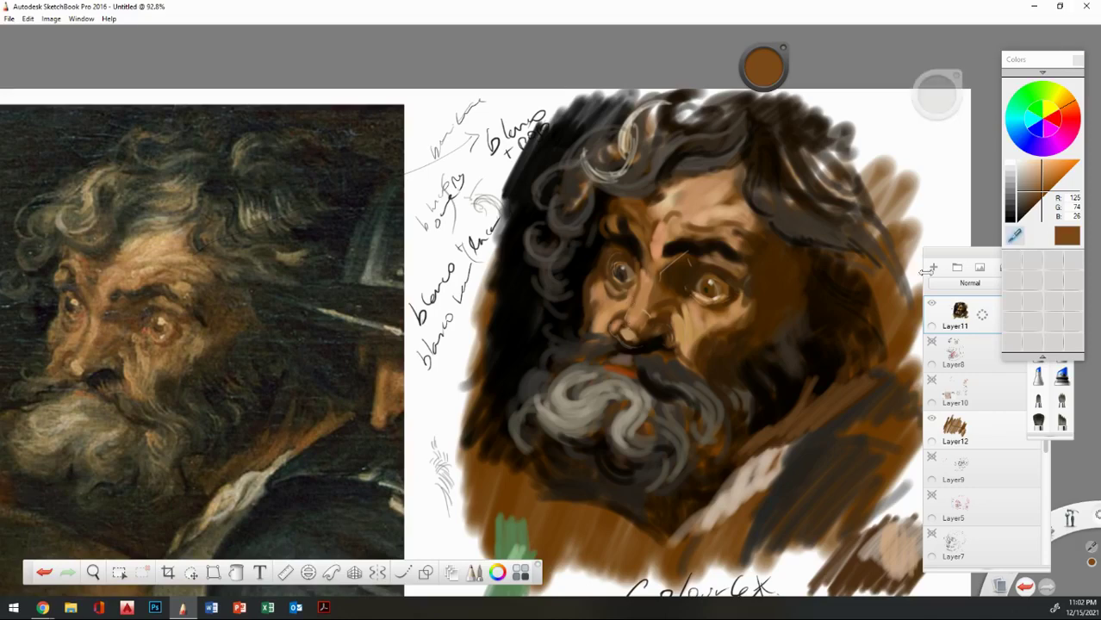
left_click(680, 300)
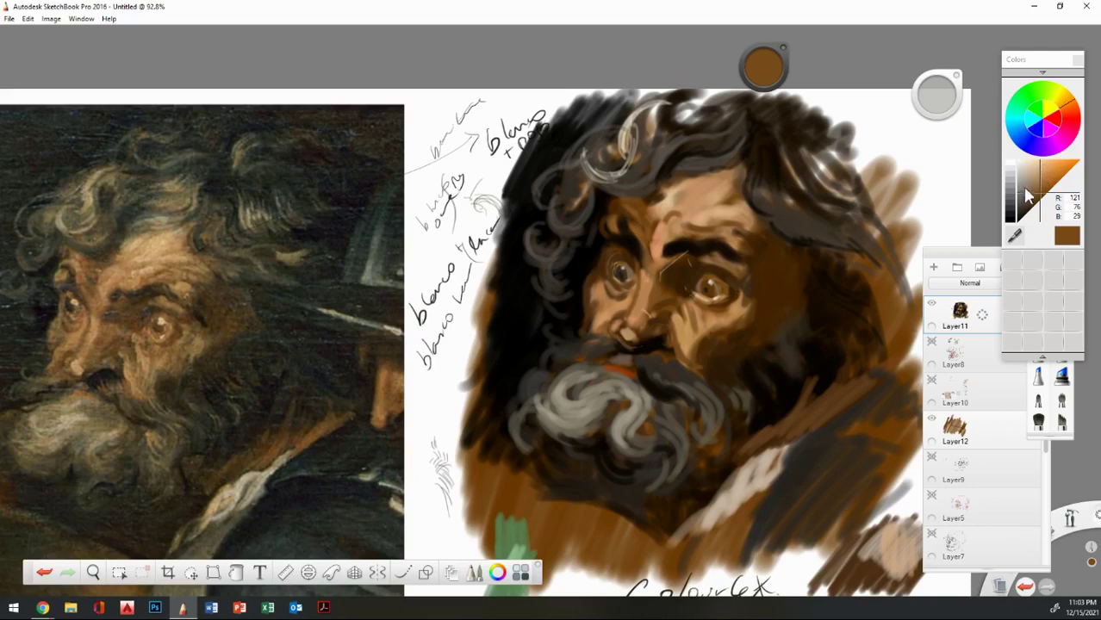
Dab pinks RGB 243, 181, 184 and RGB 202, 118, 123 and dark red RGB 137, 63, 67 on the near eye's inner corner.
left_click(1065, 129)
left_click(1033, 165)
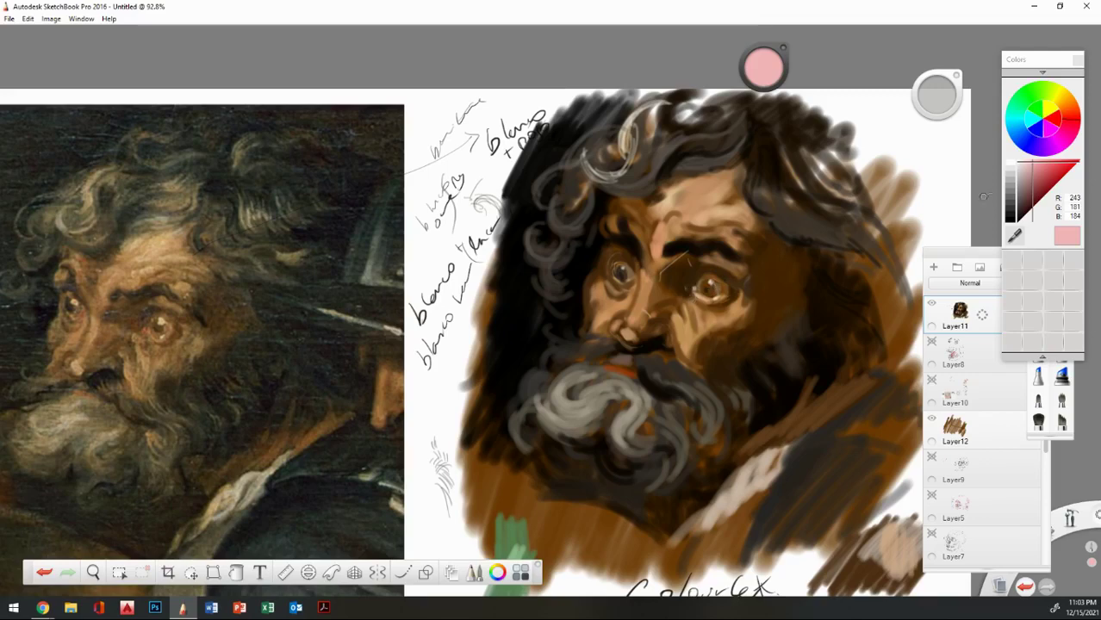
left_click(1030, 186)
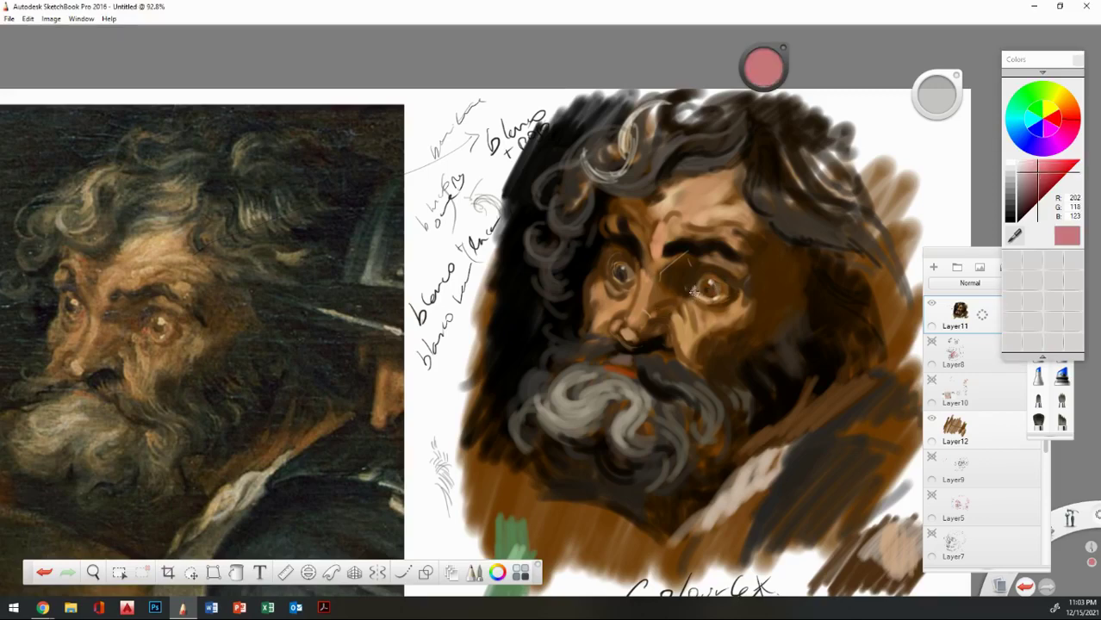
left_click(1035, 188)
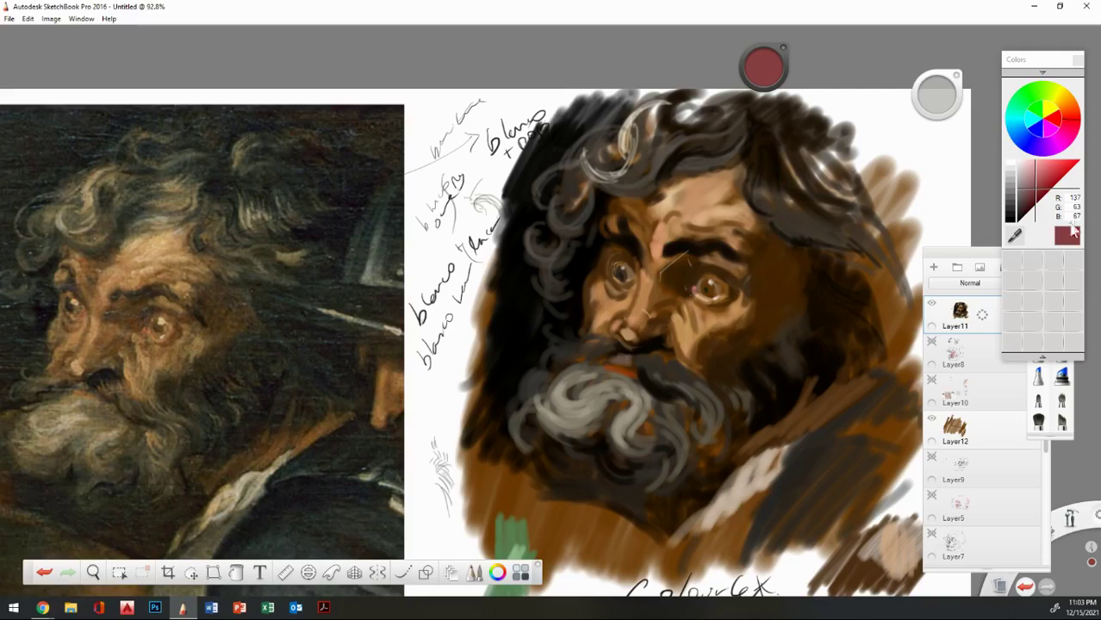
Sample a dark tone above the mouth and paint the moustache edge over the lip with near-black RGB 22, 12, 0.
left_click(1017, 236)
left_click(1017, 237)
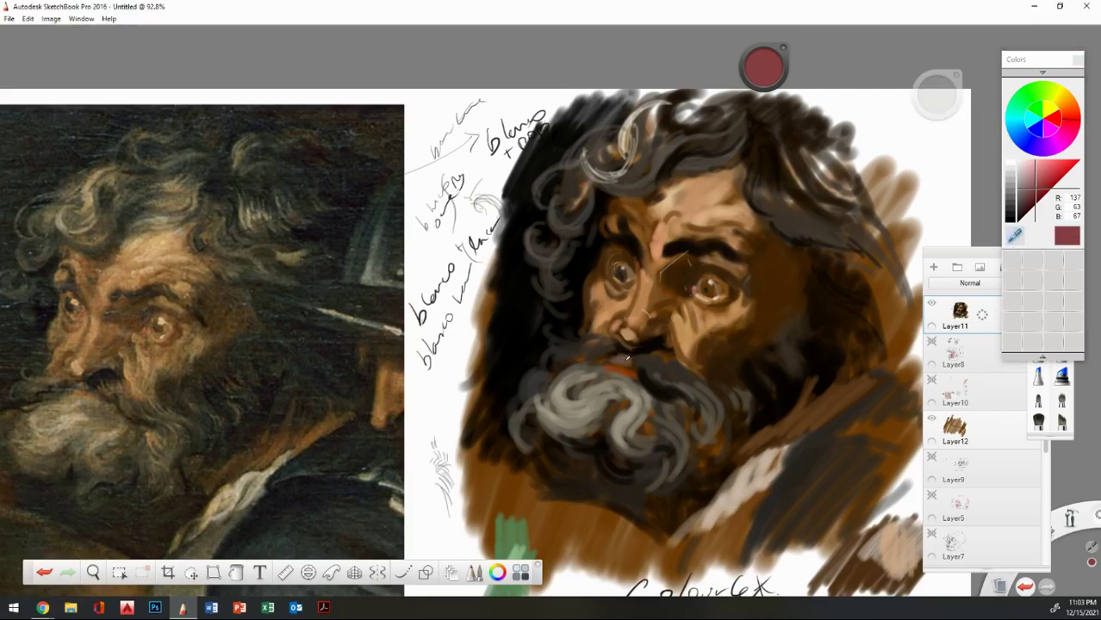
left_click(628, 358)
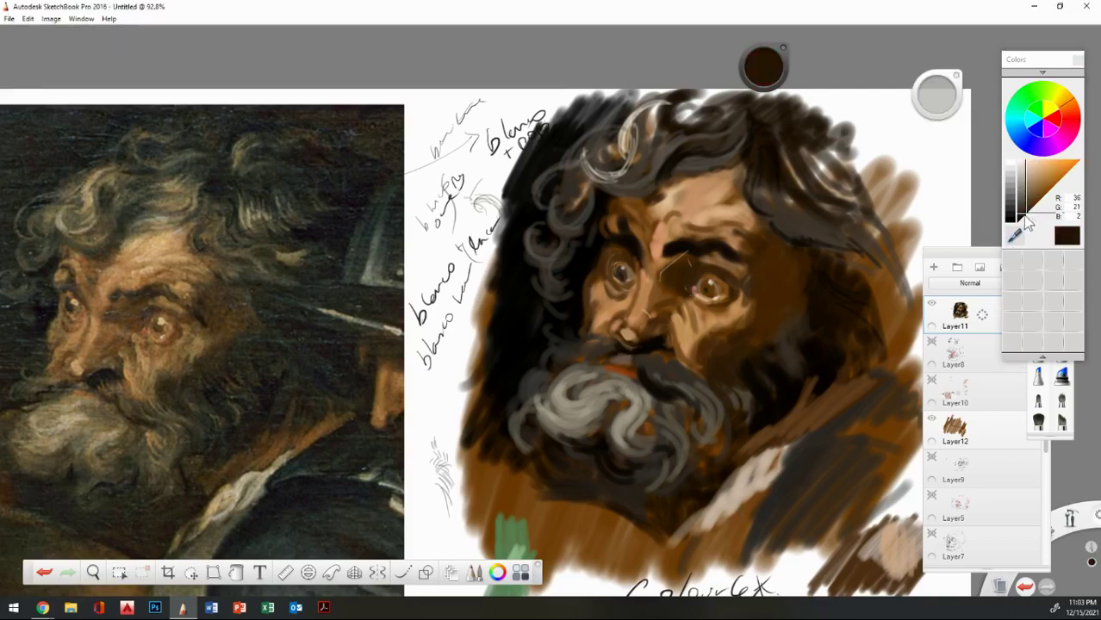
left_click(1025, 217)
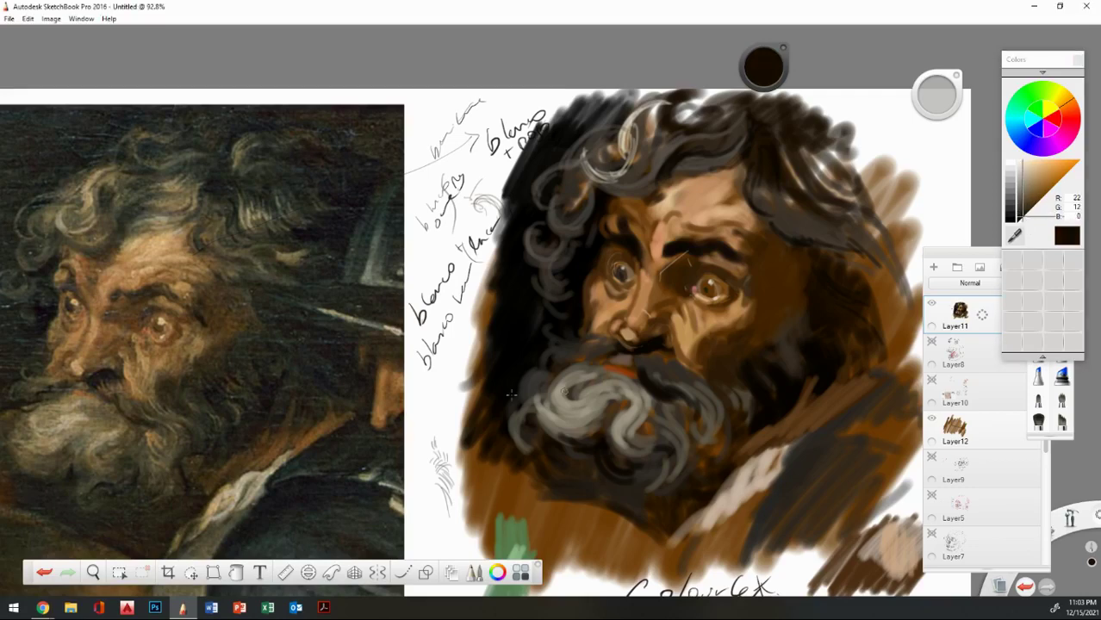
left_click_drag(608, 365, 633, 360)
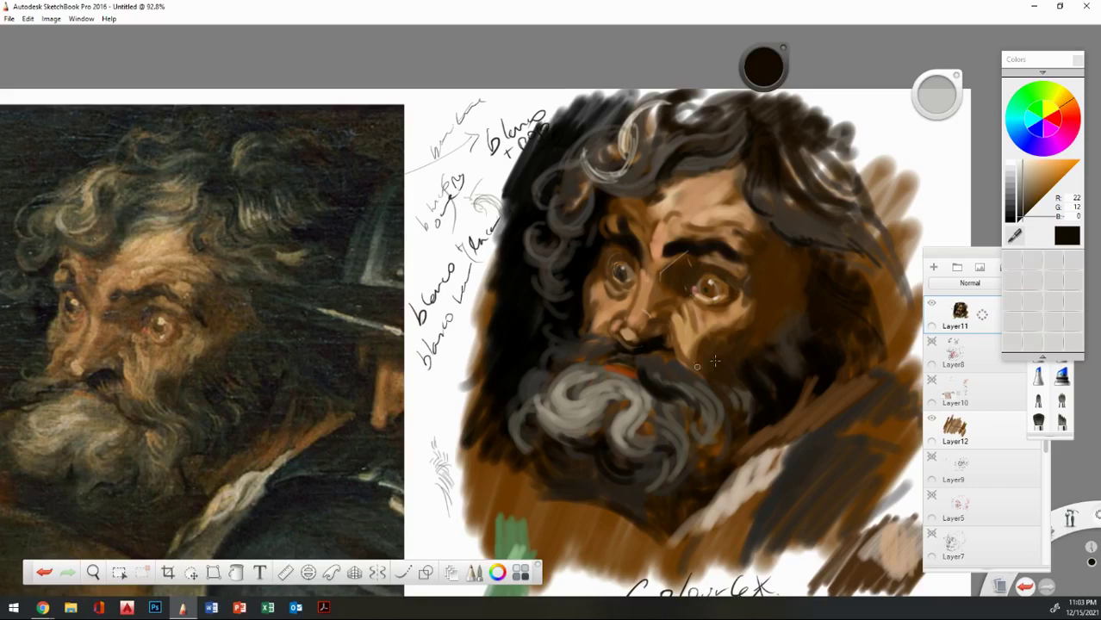
Sample tones around the mouth and repaint the lip with orange-brown RGB 146, 80, 25.
left_click(1014, 237)
left_click(603, 376, "alt")
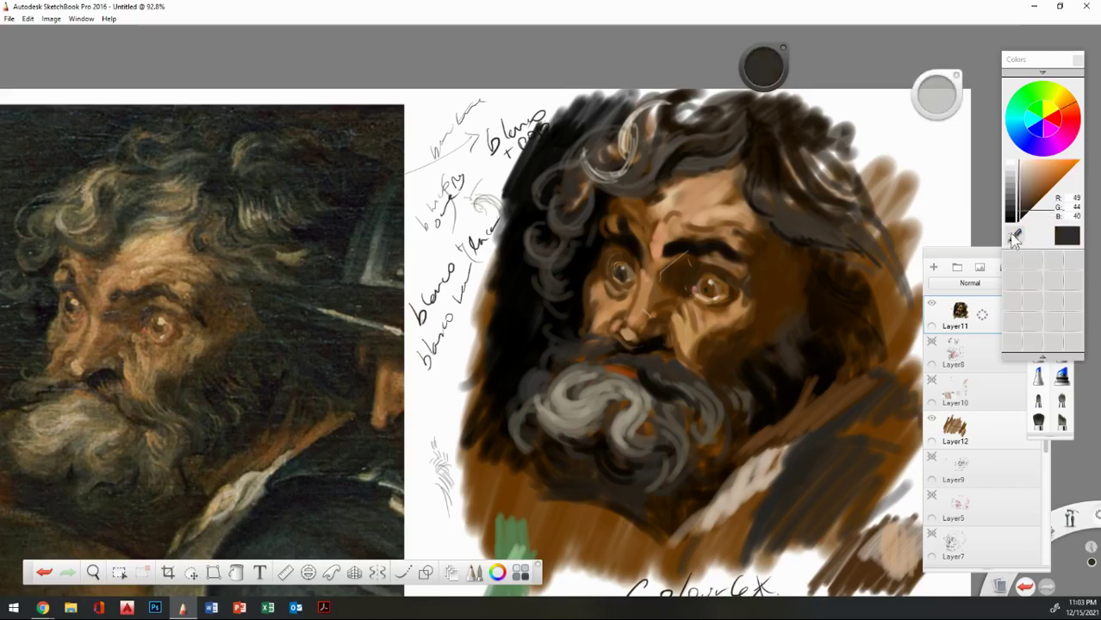
left_click(625, 366, "alt")
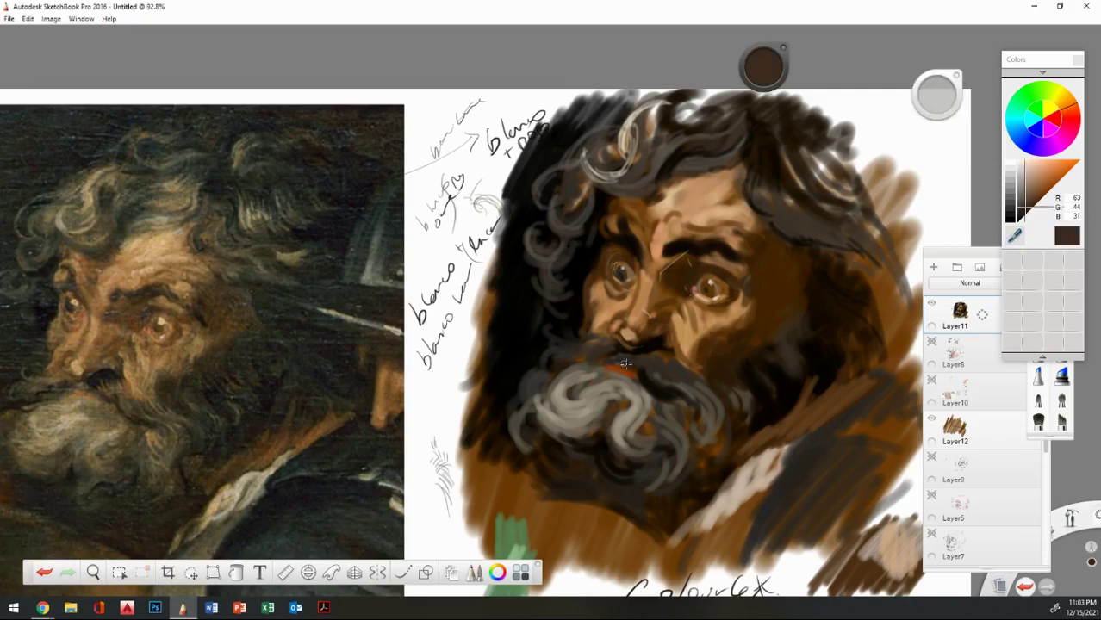
left_click(1014, 236)
left_click(629, 369)
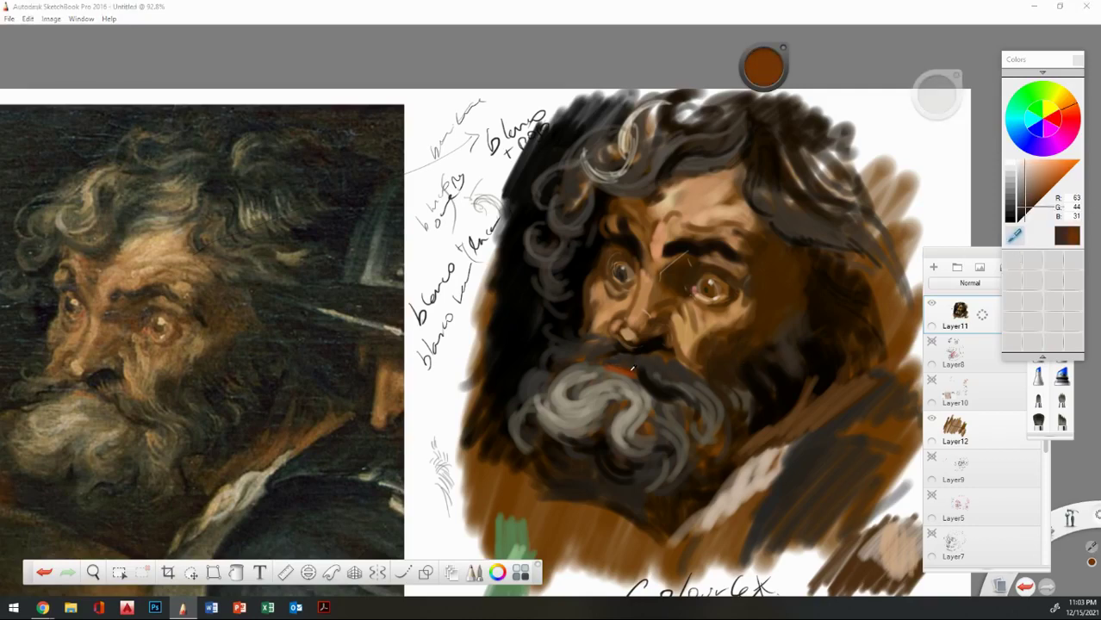
left_click(1014, 236)
left_click(642, 379)
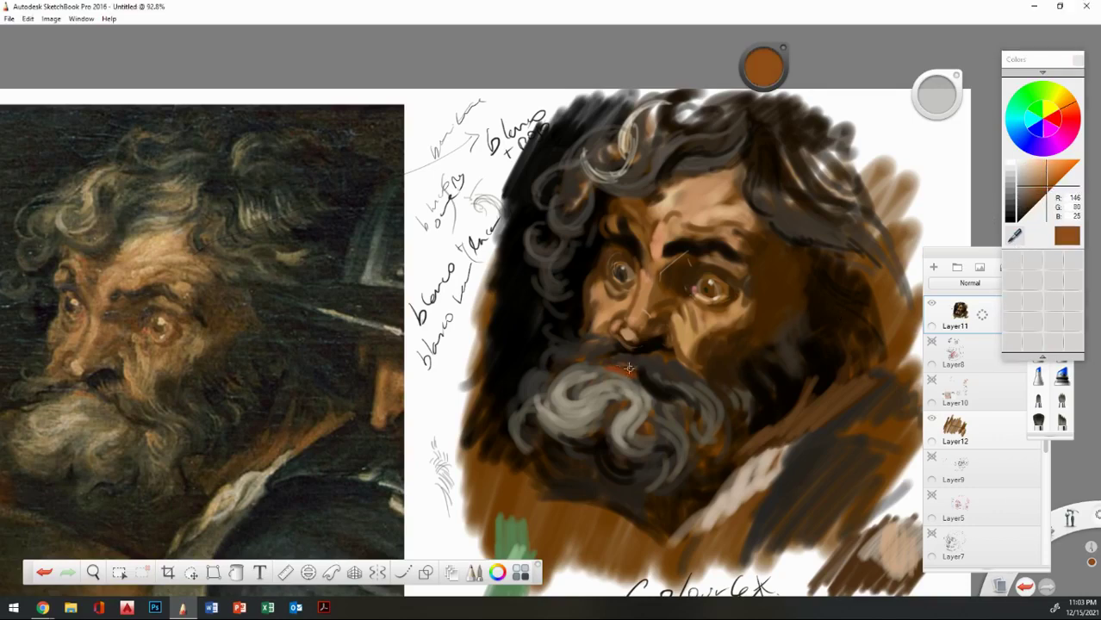
left_click_drag(612, 363, 636, 371)
Touch up the moustache beside the lip with sampled darks RGB 49, 43, 38 and RGB 40, 27, 16.
left_click(1016, 234)
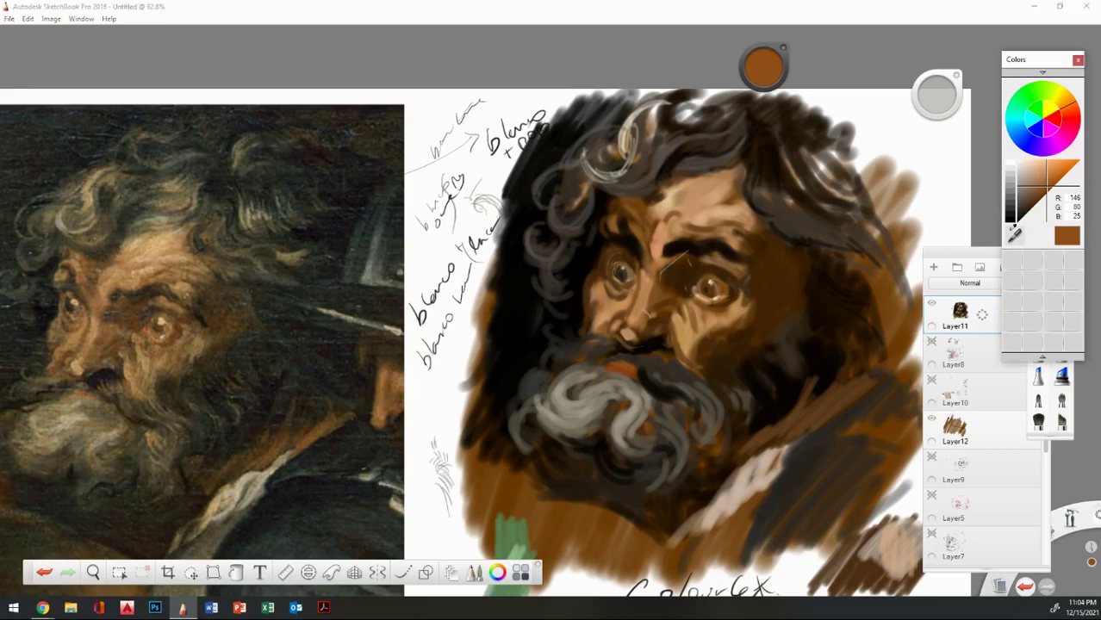
left_click(654, 365)
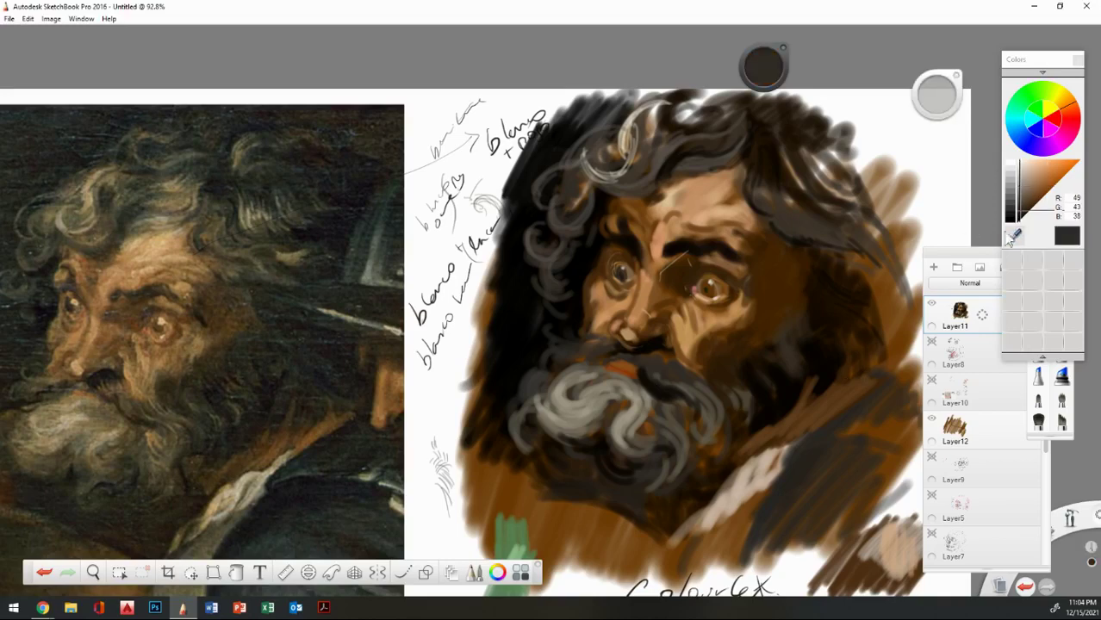
left_click(1015, 235)
left_click(647, 379)
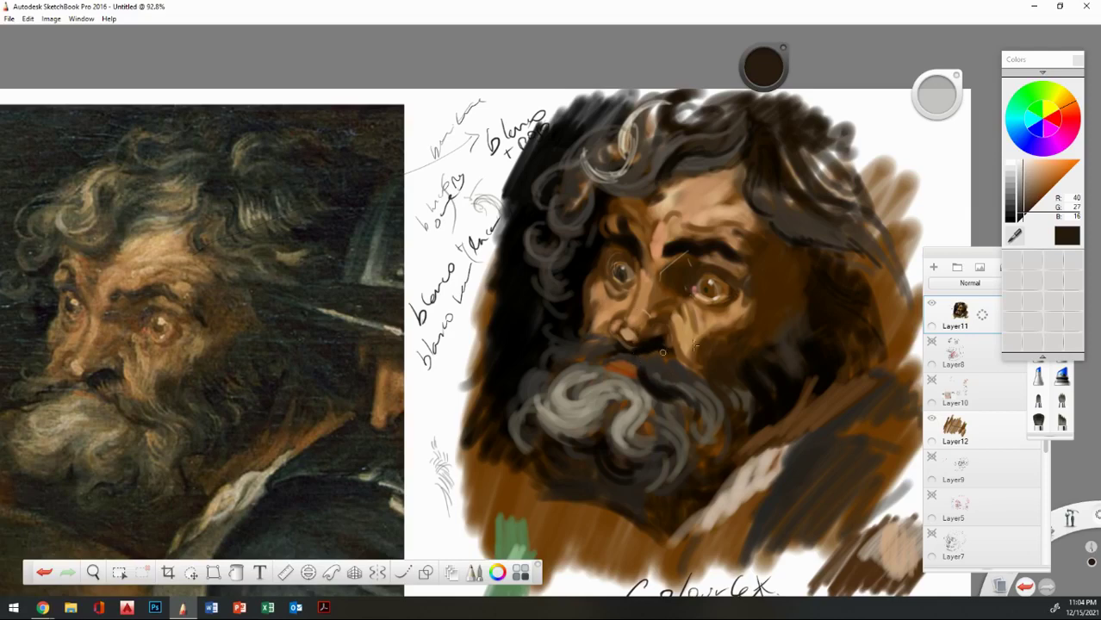
Sample browns beneath the nose, including RGB 86, 55, 25, and deepen the moustache with near-black RGB 20, 10, 0.
left_click(1015, 236)
left_click(647, 339)
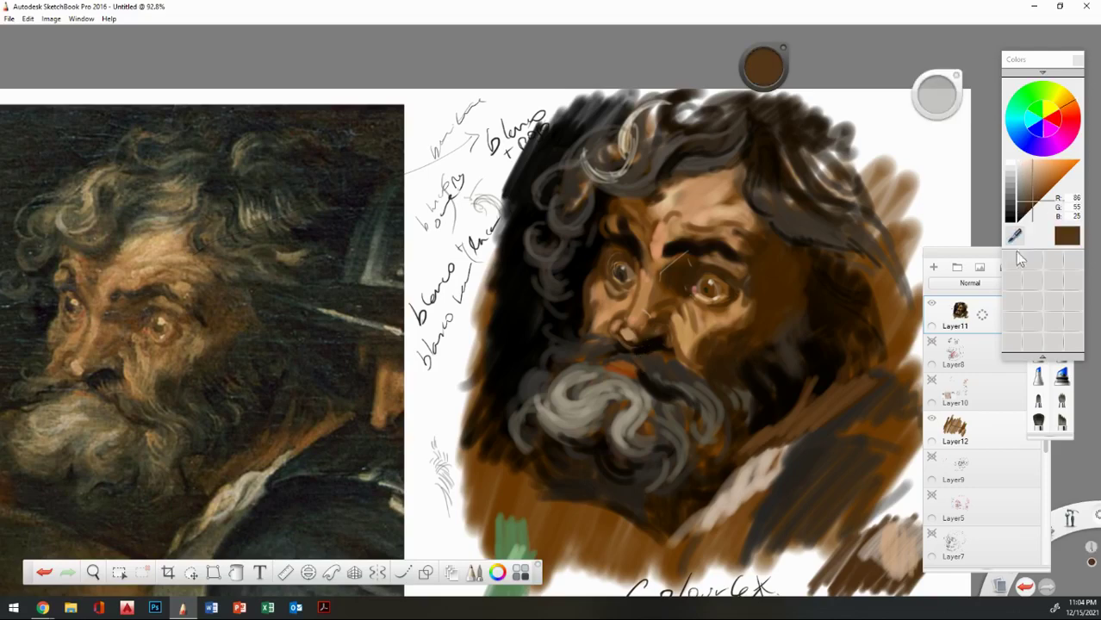
left_click(1016, 238)
left_click(650, 345)
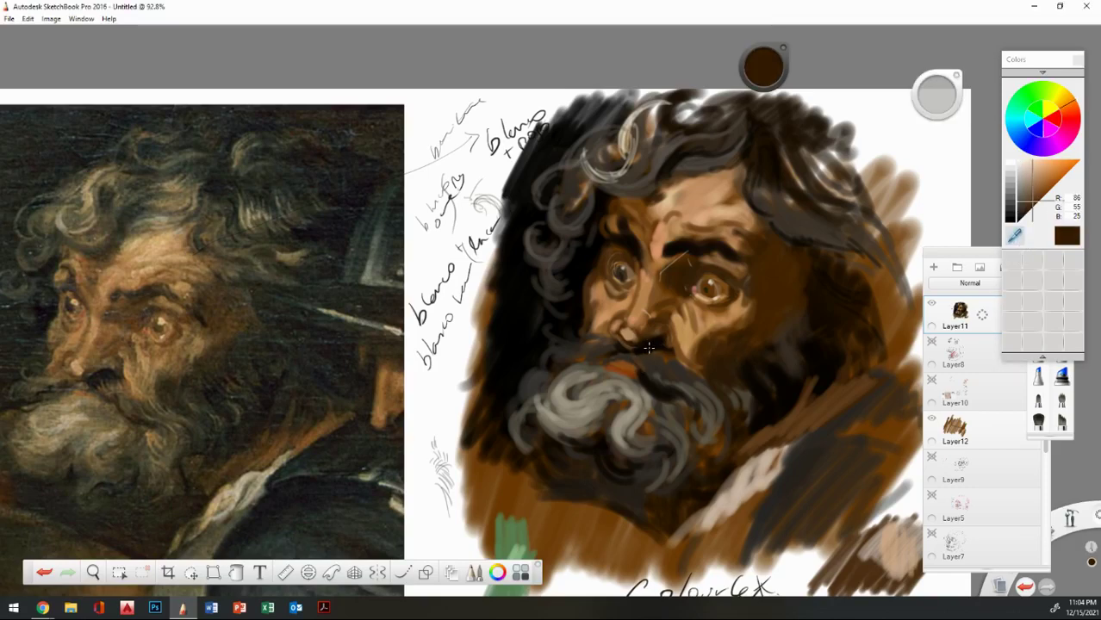
left_click(1020, 218)
left_click(1021, 221)
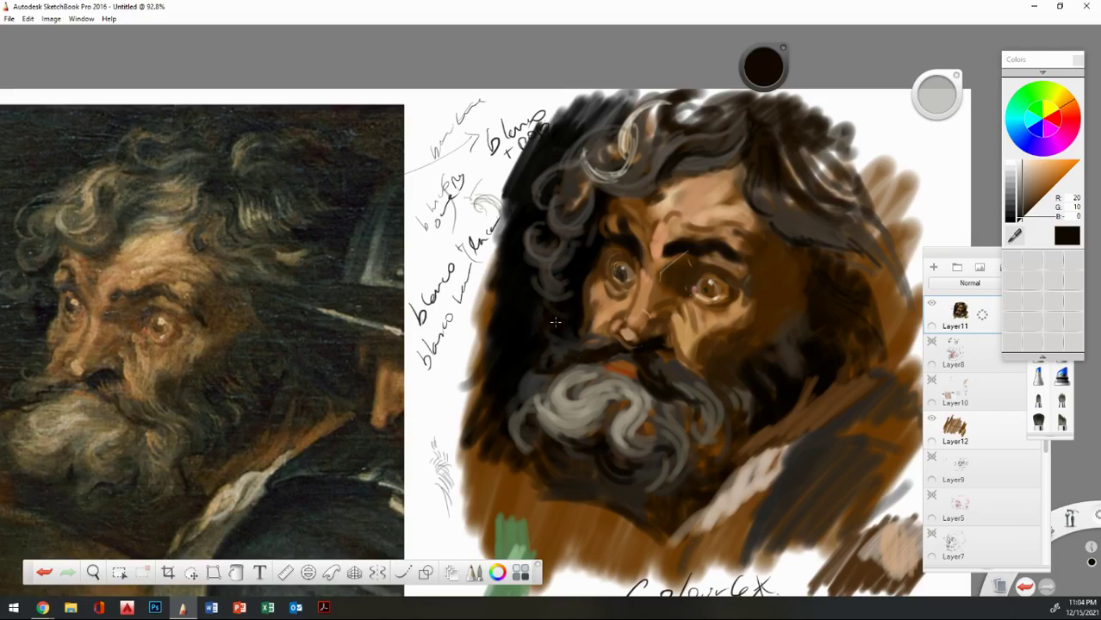
Sample beard tones RGB 109, 99, 81 and RGB 55, 46, 37 and blend the moustache into the beard.
left_click(1017, 234)
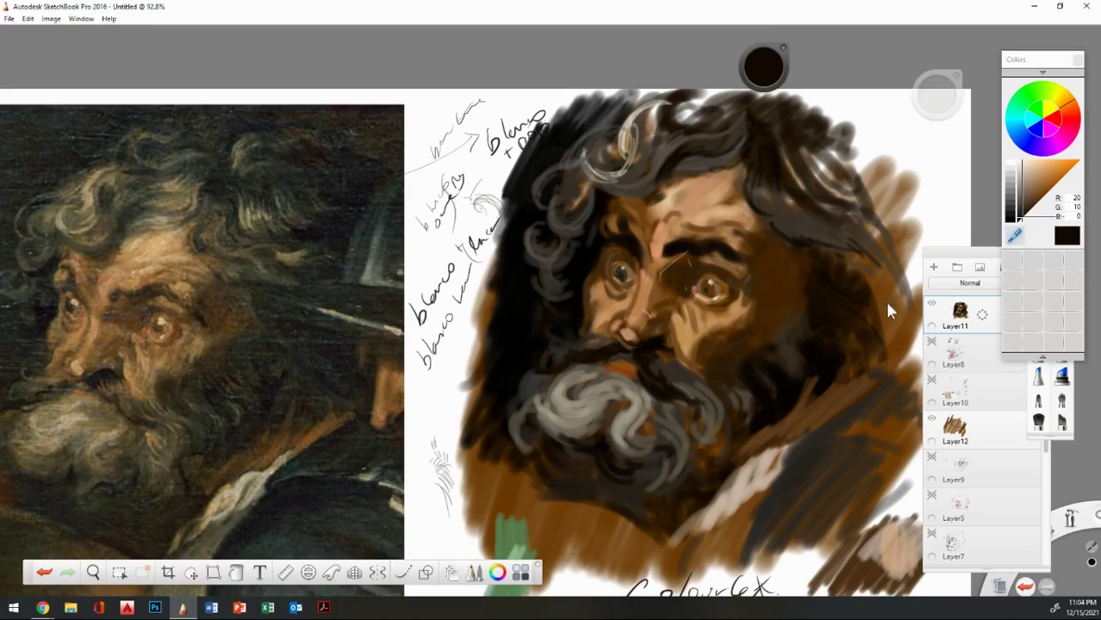
left_click(667, 365)
left_click(660, 401)
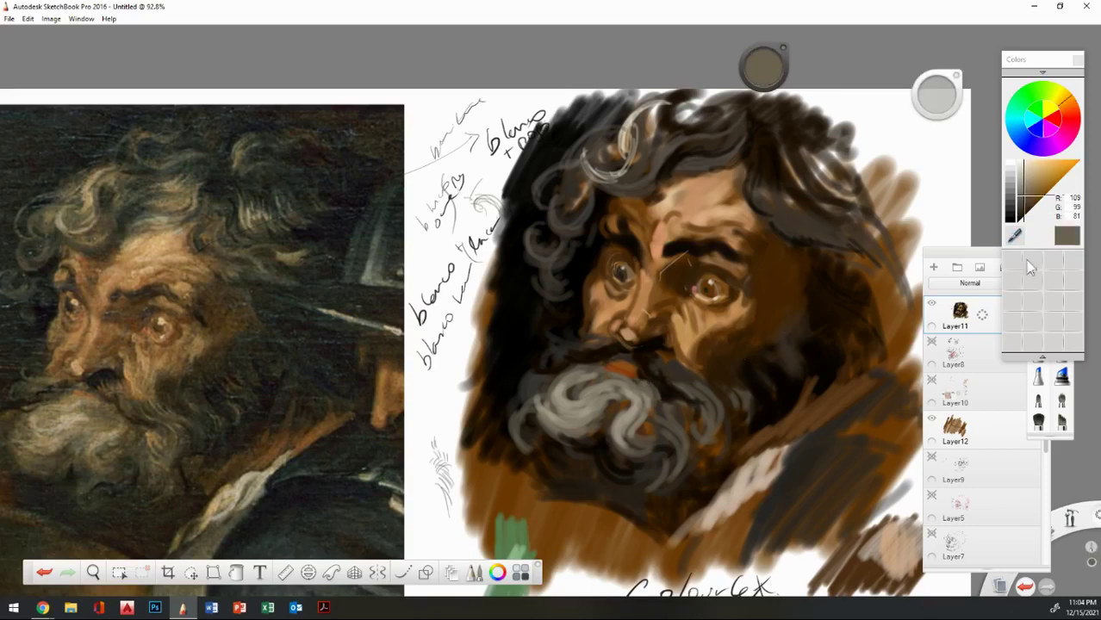
left_click(670, 385)
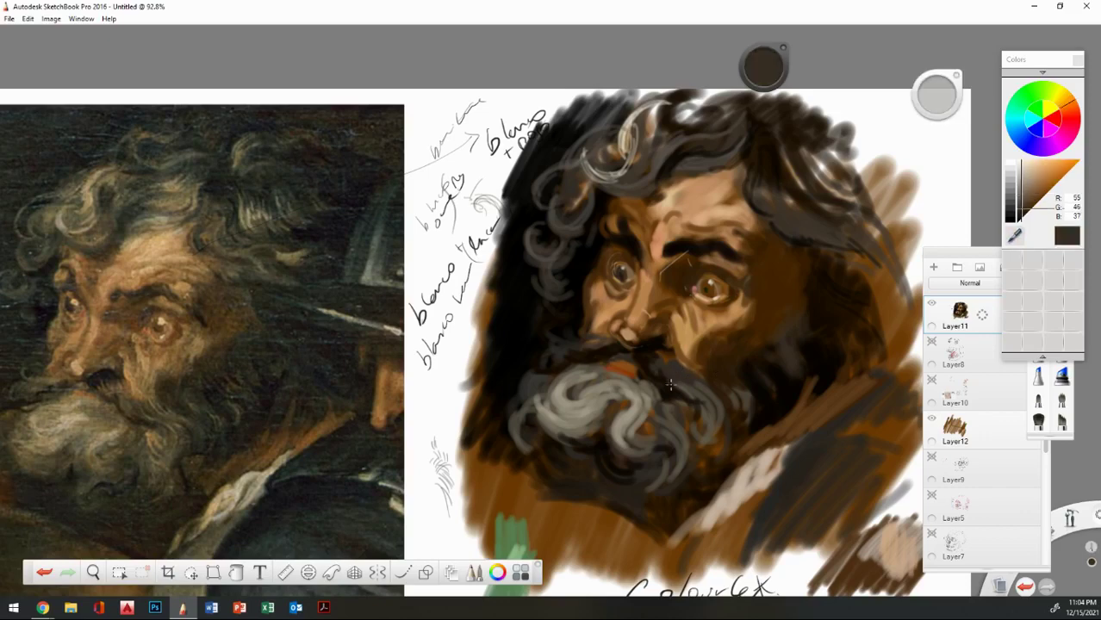
Paint curved beard strands in grey RGB 90, 81, 72 along the near cheek and jaw.
left_click(1025, 208)
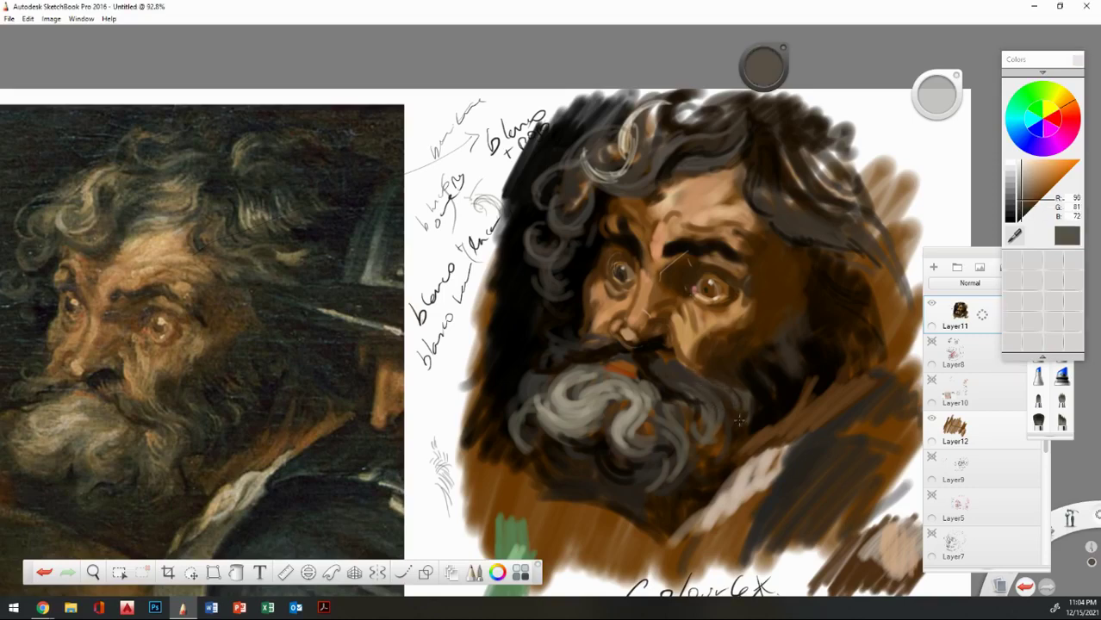
mouse_move(724, 379)
left_mouse_down()
mouse_move(748, 430)
mouse_move(739, 441)
left_mouse_up()
mouse_move(722, 399)
left_mouse_down()
mouse_move(750, 389)
mouse_move(764, 403)
mouse_move(771, 372)
mouse_move(794, 397)
left_mouse_up()
left_click_drag(773, 359, 800, 392)
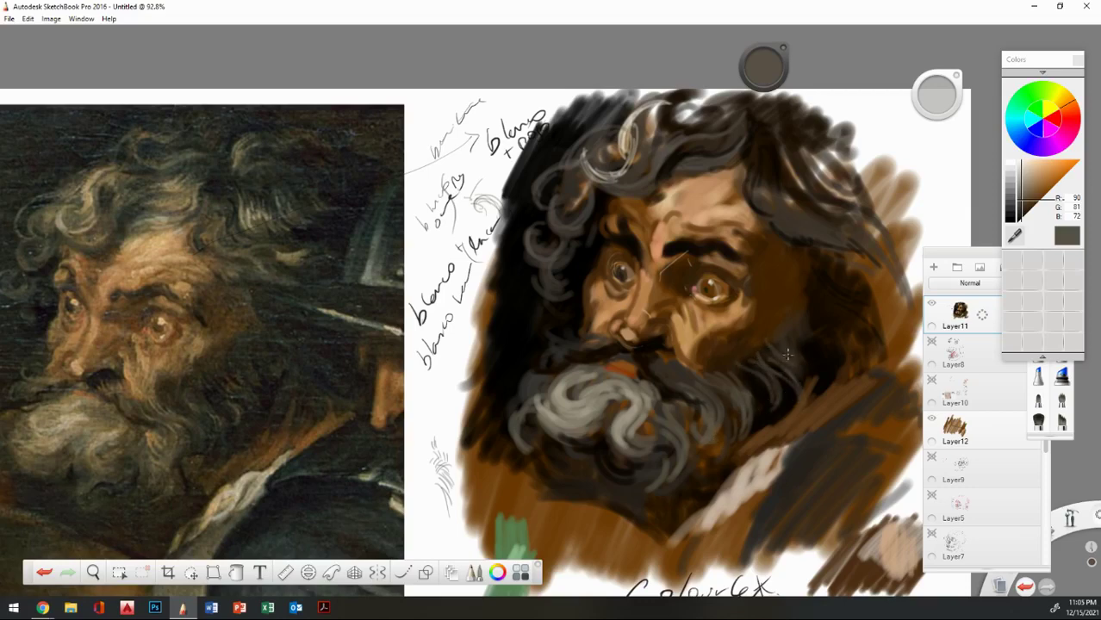
left_click_drag(774, 342, 813, 385)
Paint twisted highlights in off-white RGB 220, 218, 216 along the collar and extend its upper end.
left_click(1015, 236)
left_click(1019, 168)
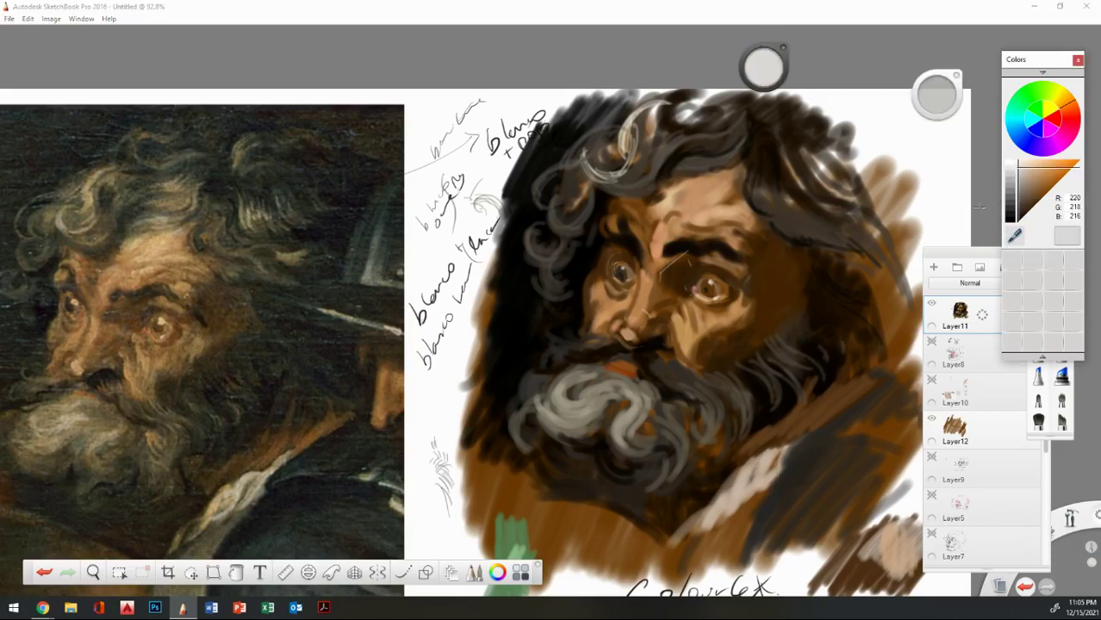
mouse_move(715, 496)
left_mouse_down()
mouse_move(743, 469)
mouse_move(737, 476)
left_mouse_up()
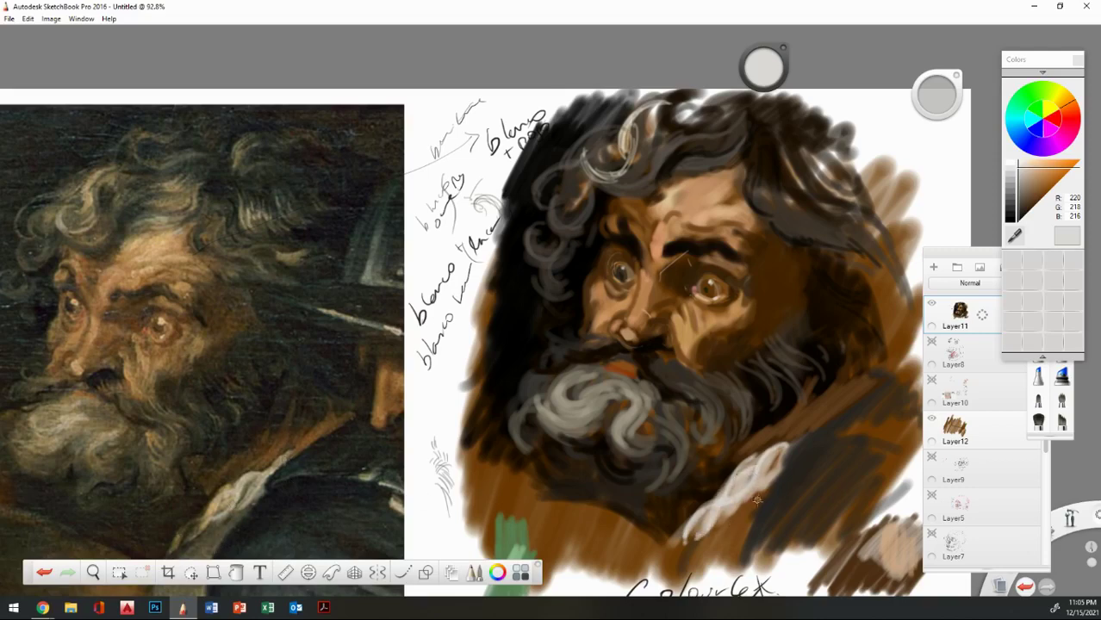
mouse_move(775, 468)
left_mouse_down()
mouse_move(798, 436)
mouse_move(764, 484)
mouse_move(806, 432)
left_mouse_up()
left_click_drag(757, 484, 800, 435)
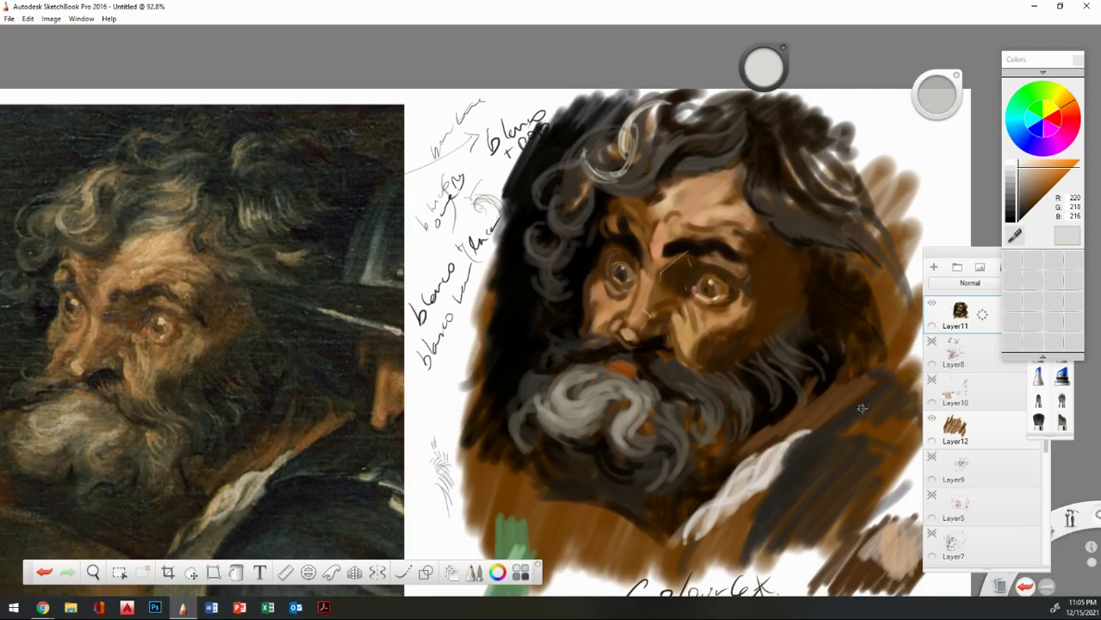
Darken the garment's shoulder and its edge beside the collar with RGB 35, 29, 23 and black RGB 0, 0, 0.
left_click(1022, 219)
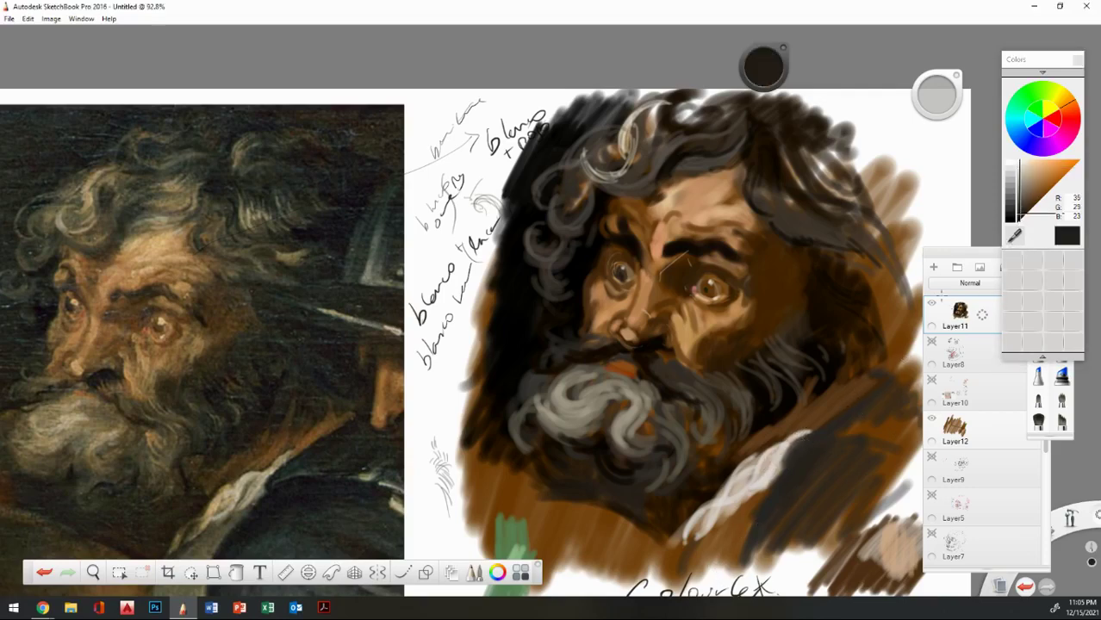
left_click_drag(819, 423, 846, 401)
left_click(1024, 220)
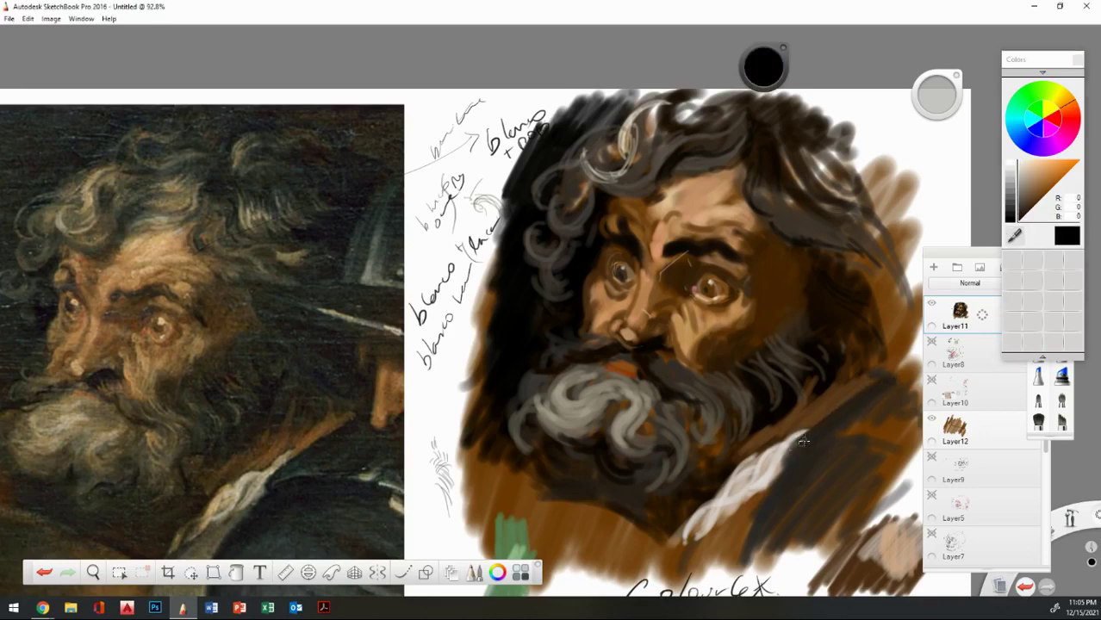
mouse_move(789, 454)
left_mouse_down()
mouse_move(872, 384)
mouse_move(783, 476)
left_mouse_up()
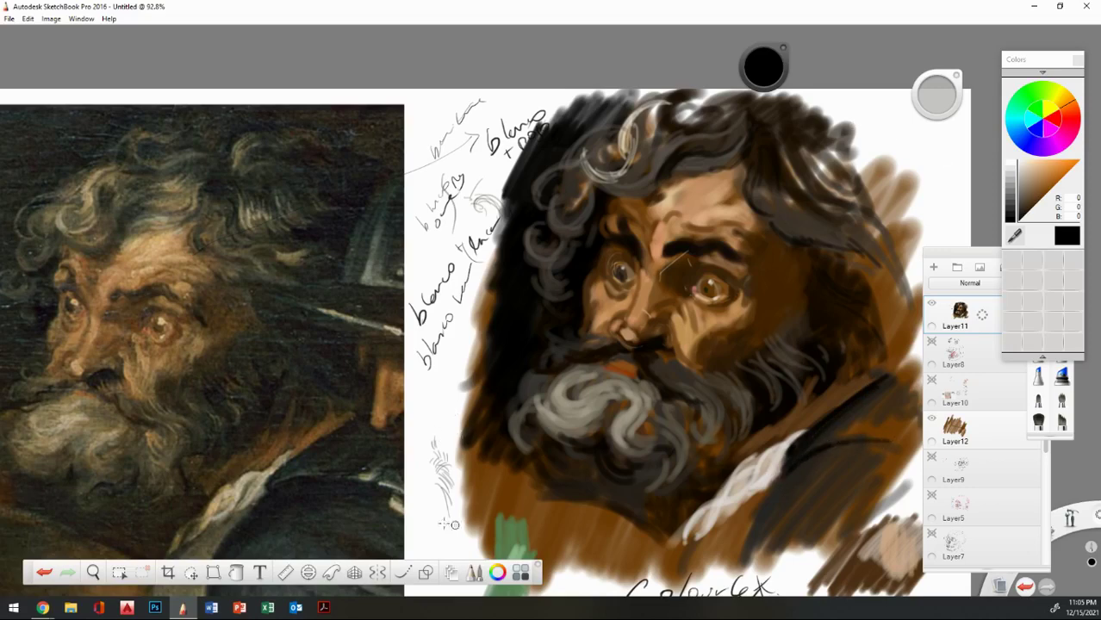
Zoom out to the whole canvas and paint a black curved neckline beneath the beard.
left_click(93, 572)
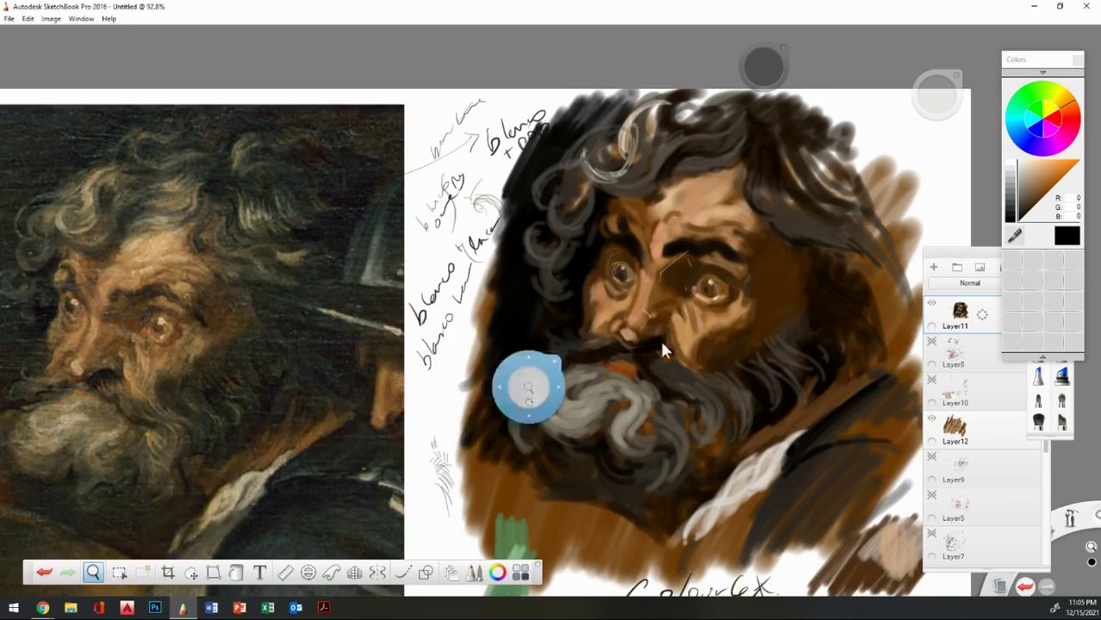
left_click_drag(642, 371, 600, 421)
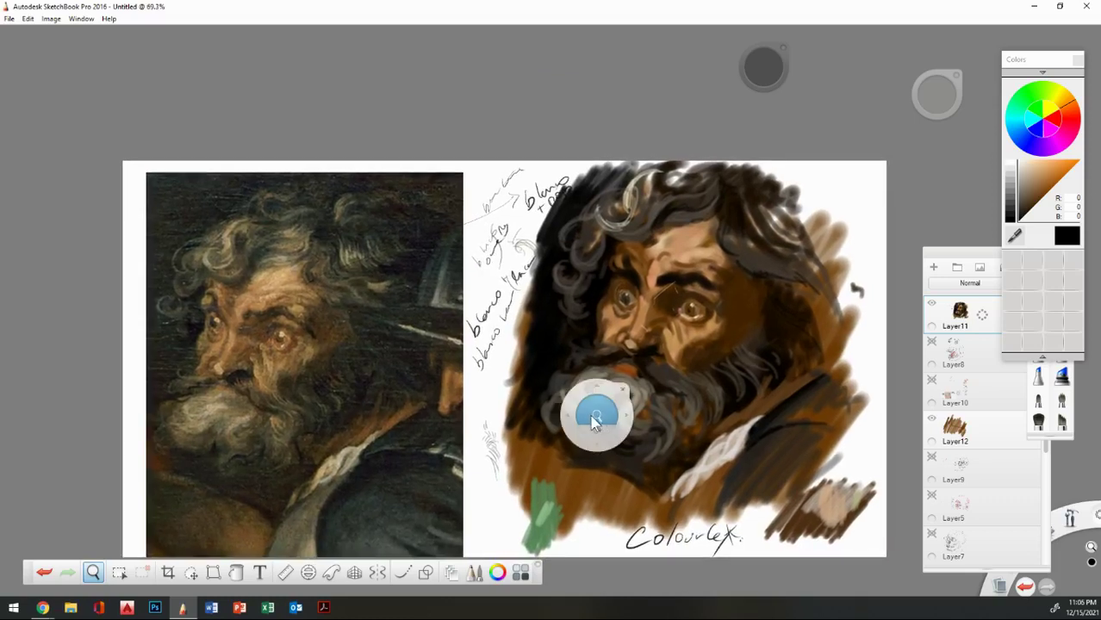
left_click(640, 386)
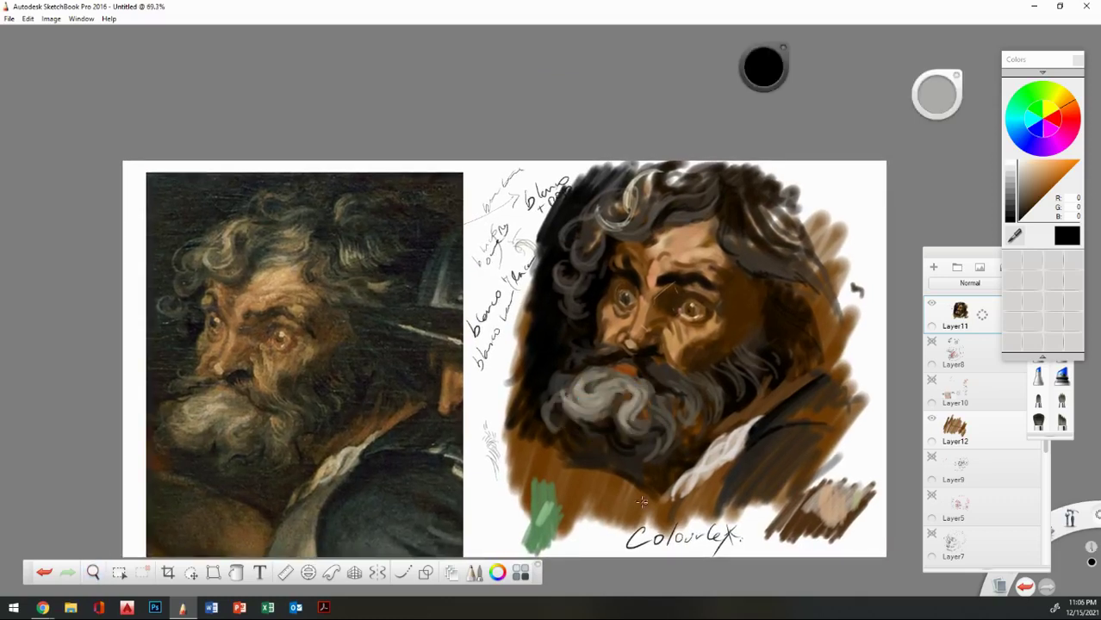
mouse_move(517, 451)
left_mouse_down()
mouse_move(610, 473)
mouse_move(660, 501)
left_mouse_up()
Sample brown RGB 110, 59, 6, enlarge the brush, and paint over the green swatch below the portrait with RGB 116, 59, 0.
left_click(639, 392, "alt")
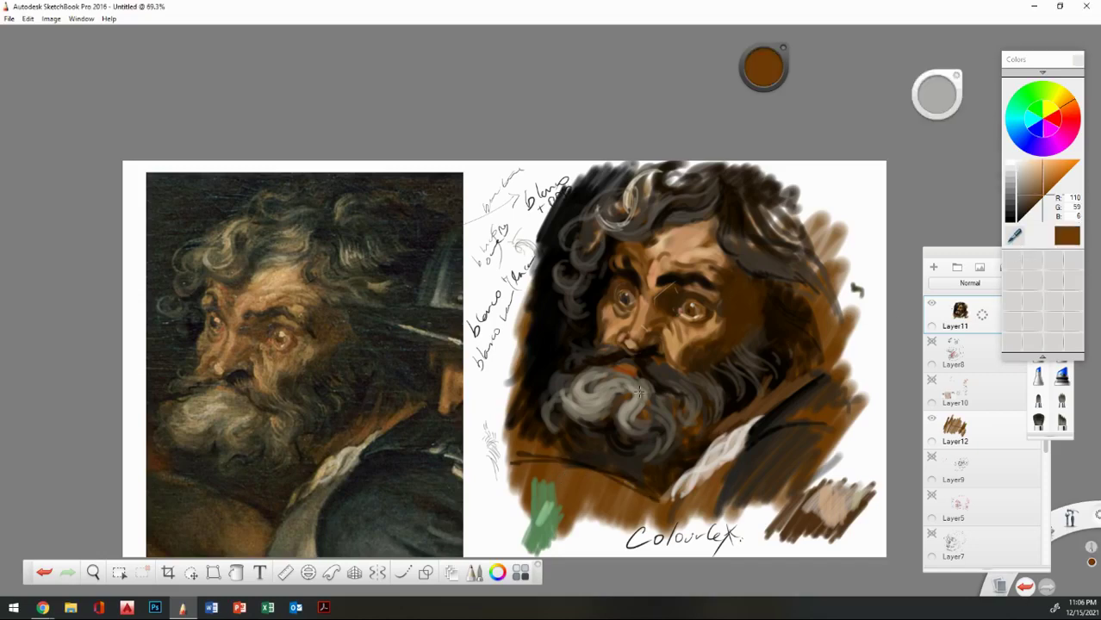
left_click_drag(784, 79, 841, 86)
left_click_drag(943, 103, 967, 105)
mouse_move(551, 475)
left_mouse_down()
mouse_move(565, 536)
mouse_move(551, 508)
mouse_move(541, 525)
mouse_move(534, 517)
left_mouse_up()
left_click_drag(943, 103, 954, 103)
left_click_drag(521, 516, 541, 508)
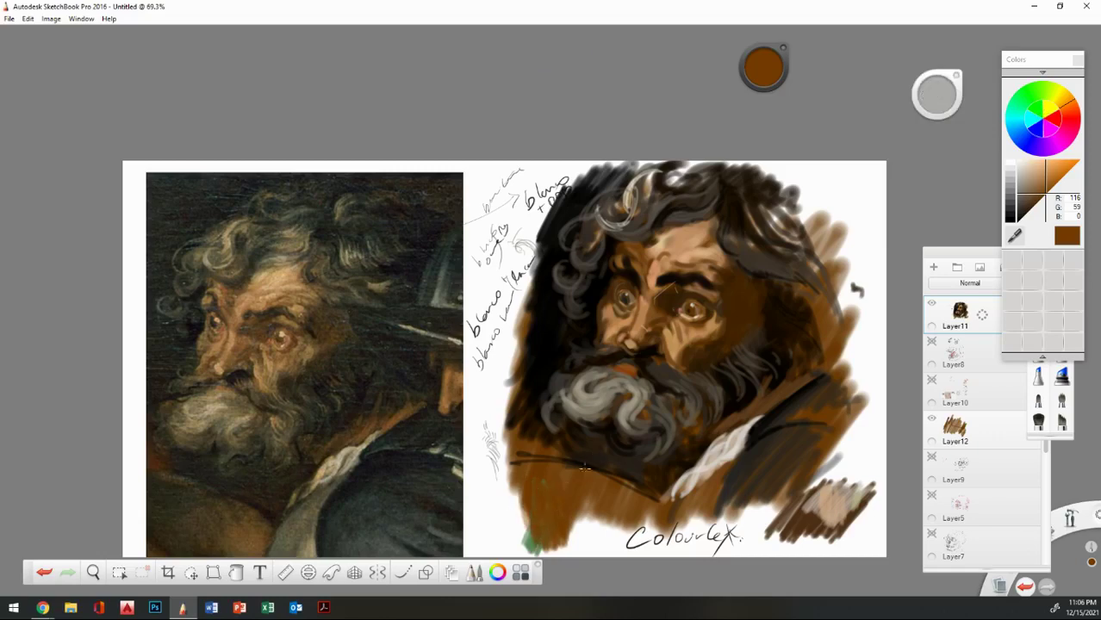
Reposition the layer list and the colour palette so that the full layer controls are accessible.
left_click_drag(971, 256, 905, 207)
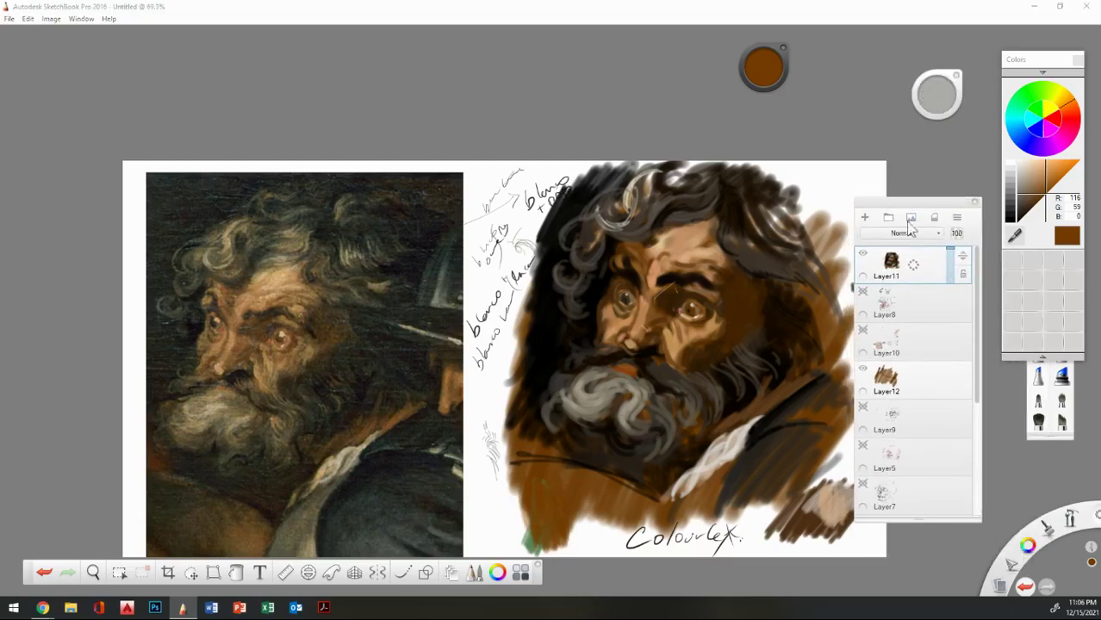
left_click_drag(1044, 69, 1038, 77)
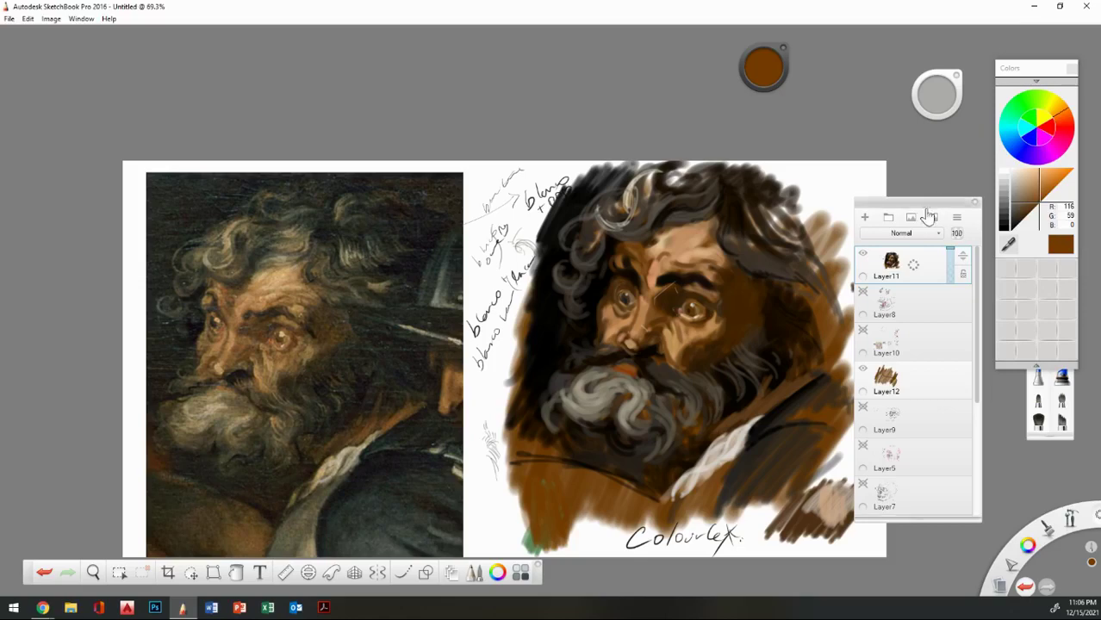
Move the layer list clear of the colour palette and paint the cloth below the white collar in grey-brown RGB 116, 106, 95.
left_click_drag(928, 216, 1027, 212)
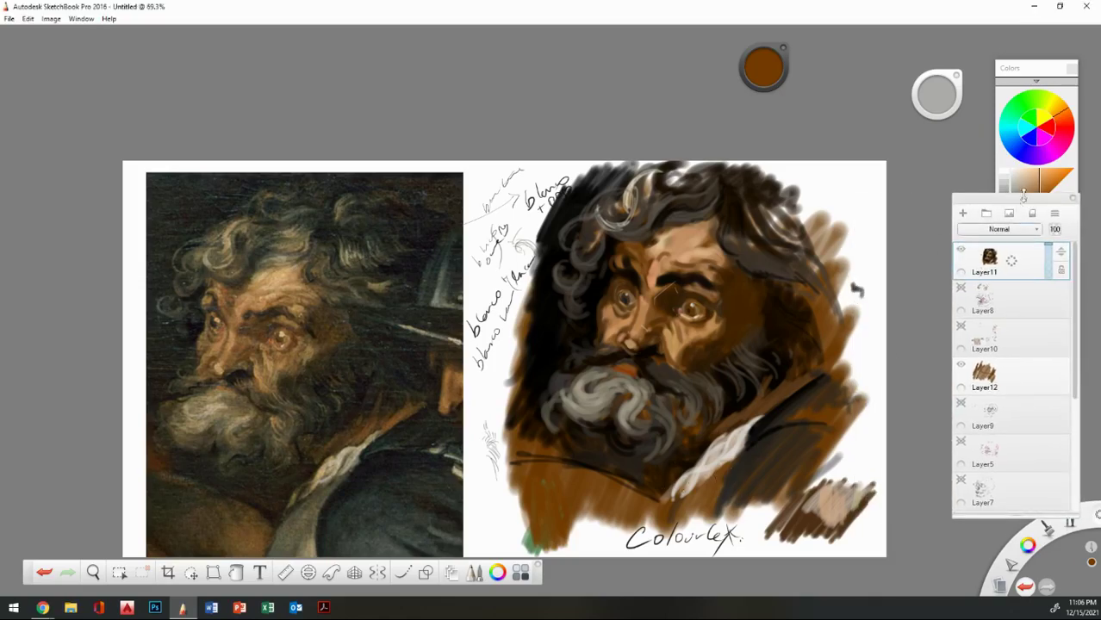
left_click_drag(1022, 199, 1008, 309)
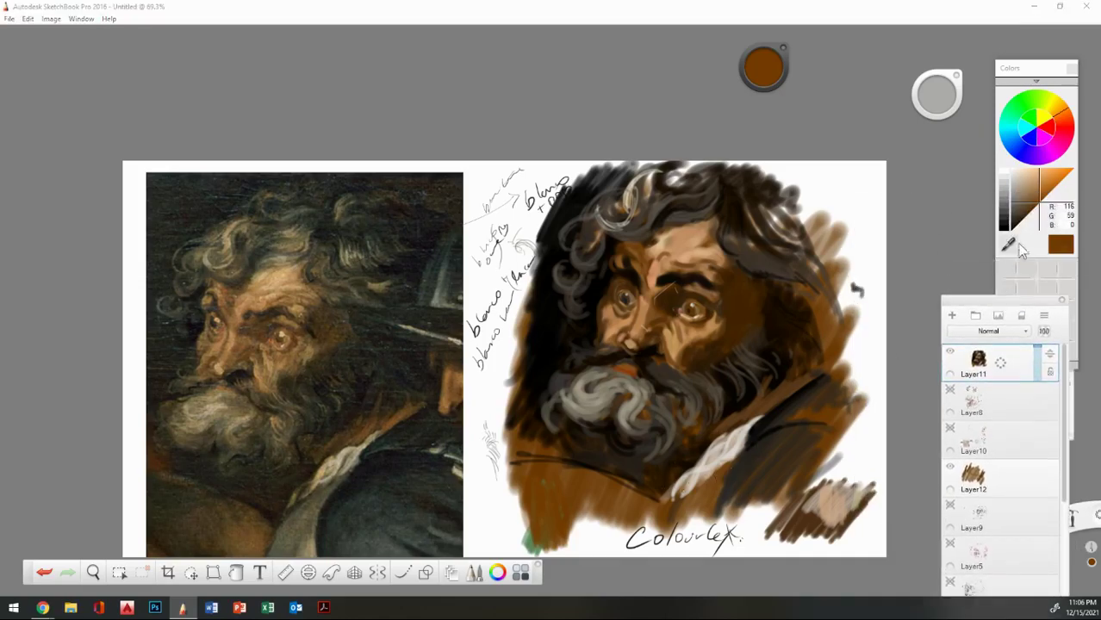
left_click(1018, 214)
mouse_move(724, 465)
left_mouse_down()
mouse_move(680, 507)
mouse_move(698, 491)
mouse_move(713, 497)
mouse_move(684, 538)
mouse_move(746, 448)
mouse_move(721, 484)
mouse_move(713, 537)
left_mouse_up()
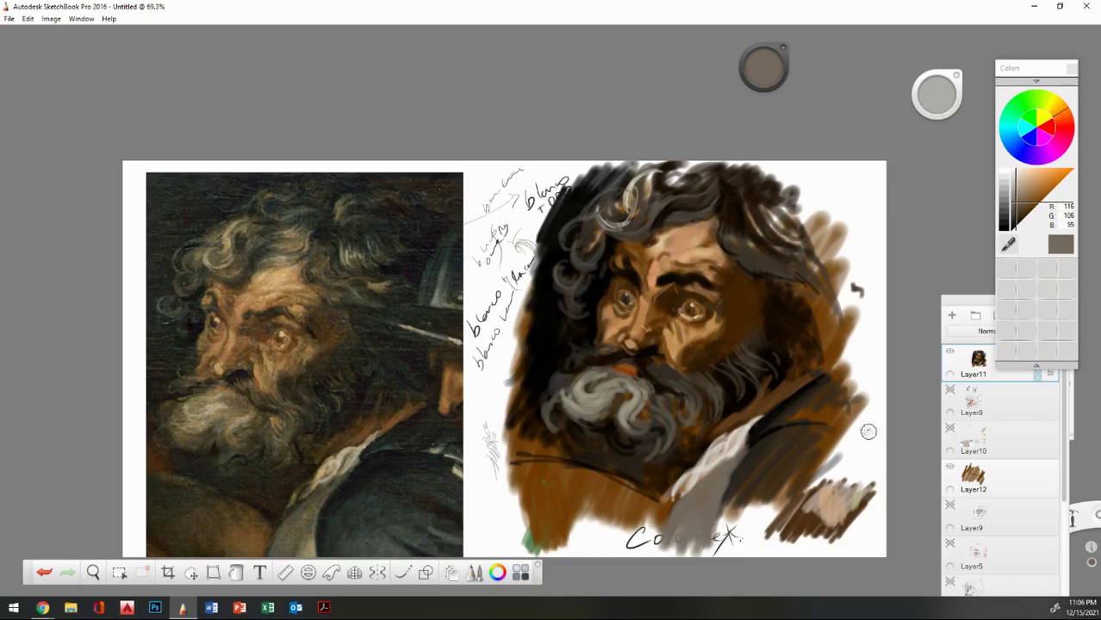
Sample brown RGB 123, 77, 28 from beneath the beard and extend it along the grey cloth's edge, over the handwritten lettering.
left_click(1008, 246)
left_click(638, 509, "alt")
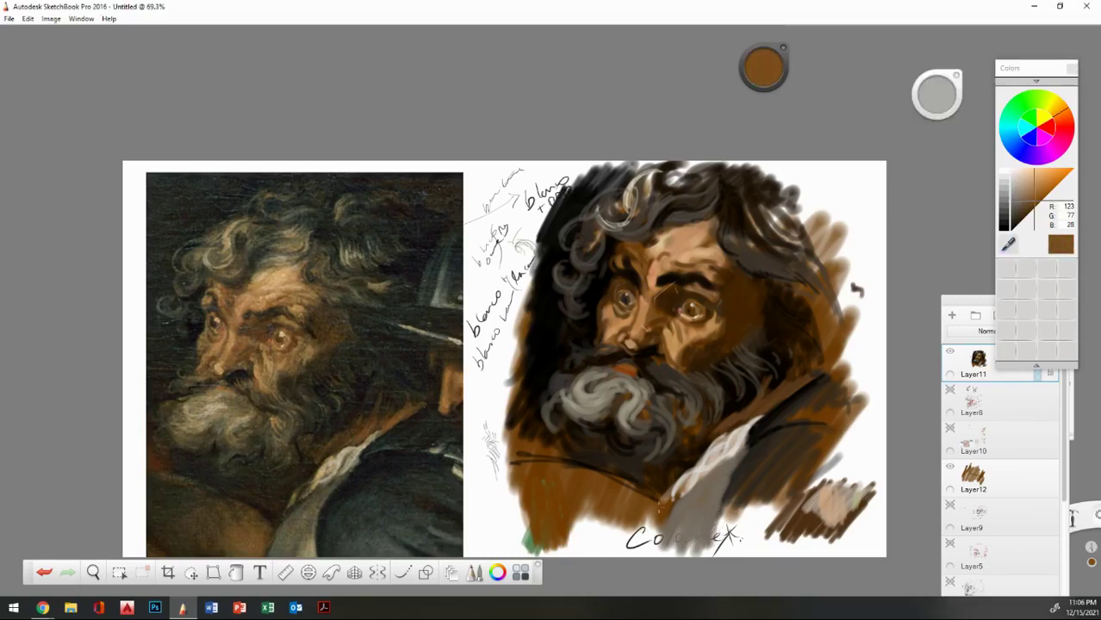
mouse_move(642, 515)
left_mouse_down()
mouse_move(644, 547)
mouse_move(622, 516)
mouse_move(603, 544)
mouse_move(575, 506)
mouse_move(570, 527)
mouse_move(627, 551)
left_mouse_up()
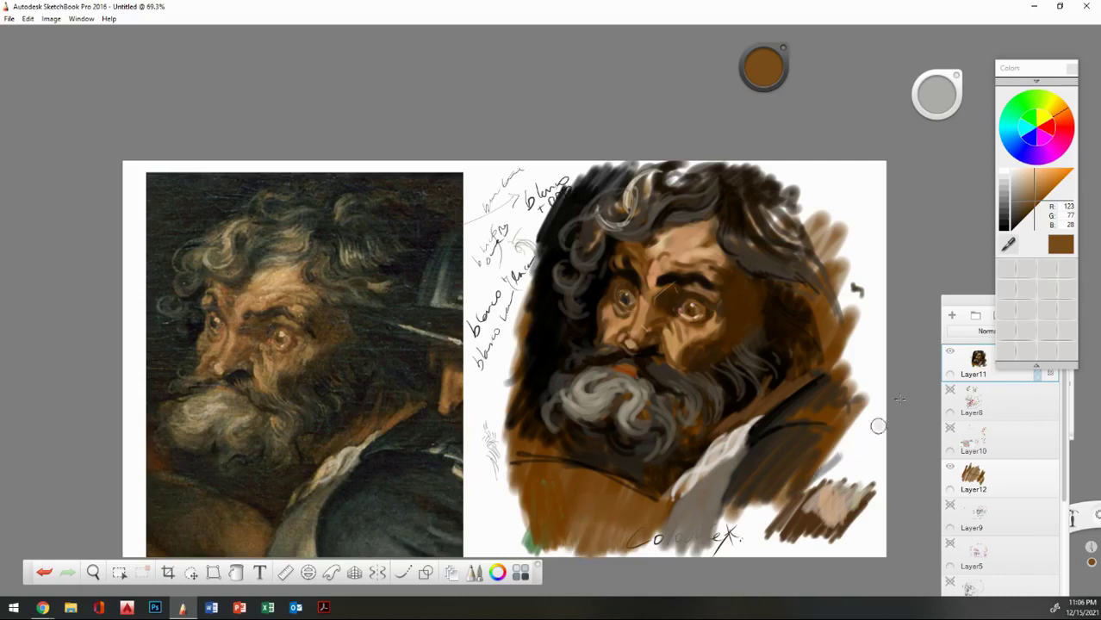
Sample the garment's dark grey, darken it to RGB 28, 14, 2, and paint the curved edge of the sleeve below the shoulder.
left_click(1008, 244)
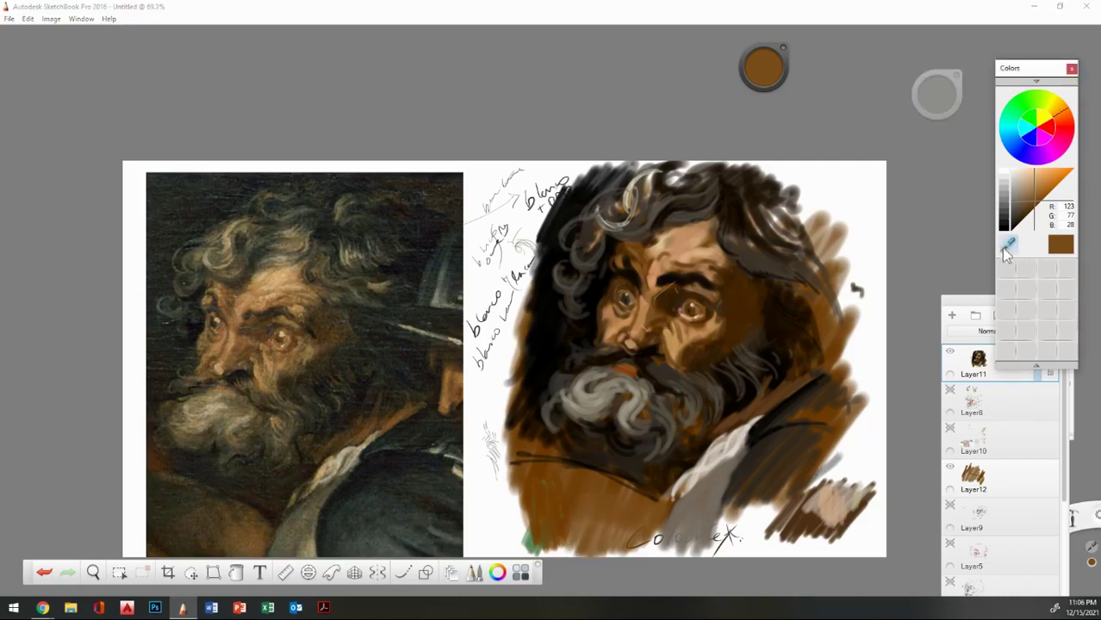
left_click(760, 453)
left_click_drag(1018, 189, 1012, 223)
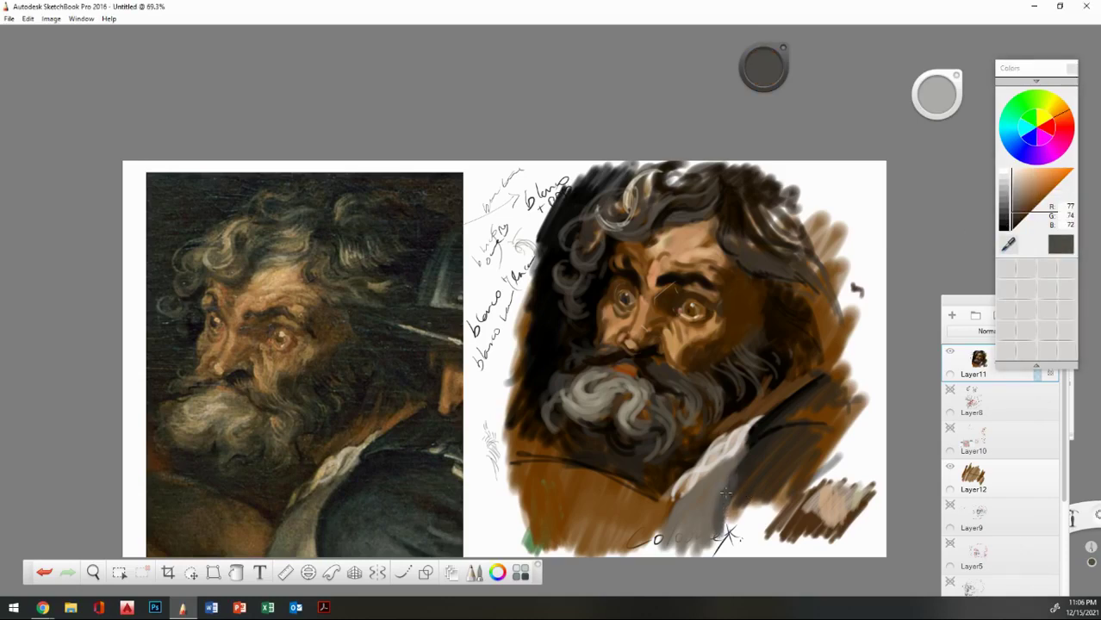
left_click(1018, 224)
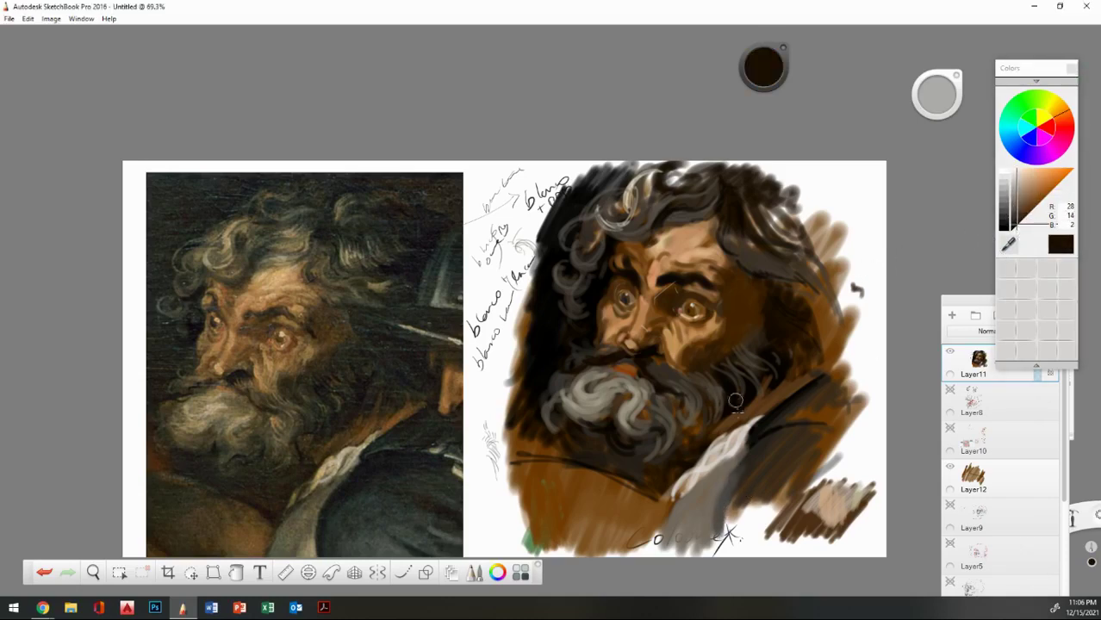
mouse_move(722, 524)
left_mouse_down()
mouse_move(753, 465)
mouse_move(745, 473)
left_mouse_up()
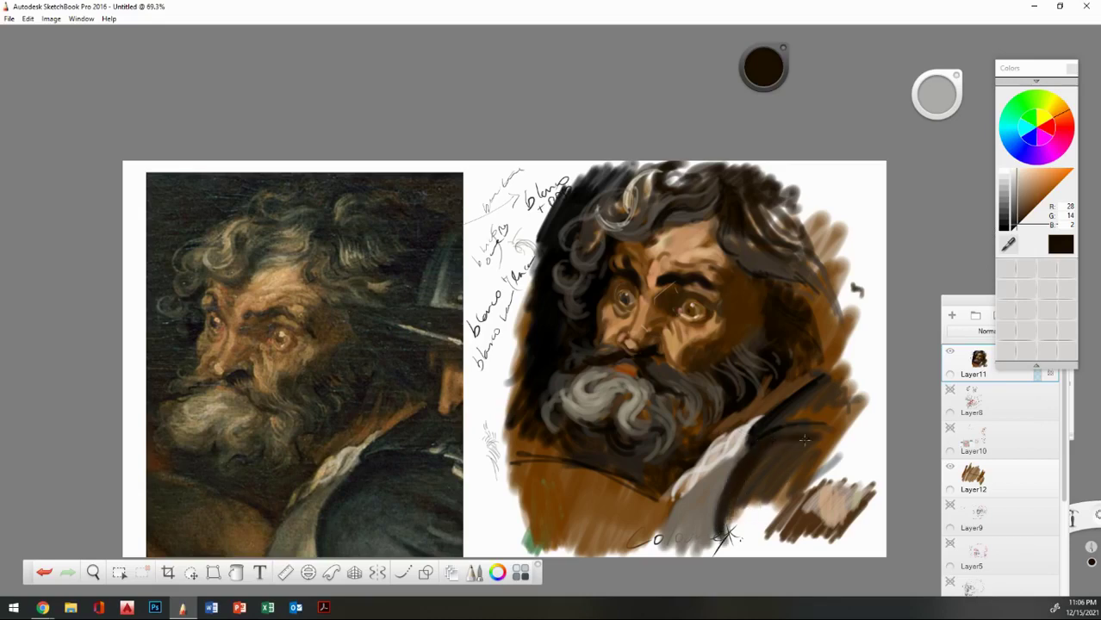
mouse_move(805, 440)
left_mouse_down()
mouse_move(814, 408)
mouse_move(788, 421)
mouse_move(854, 413)
left_mouse_up()
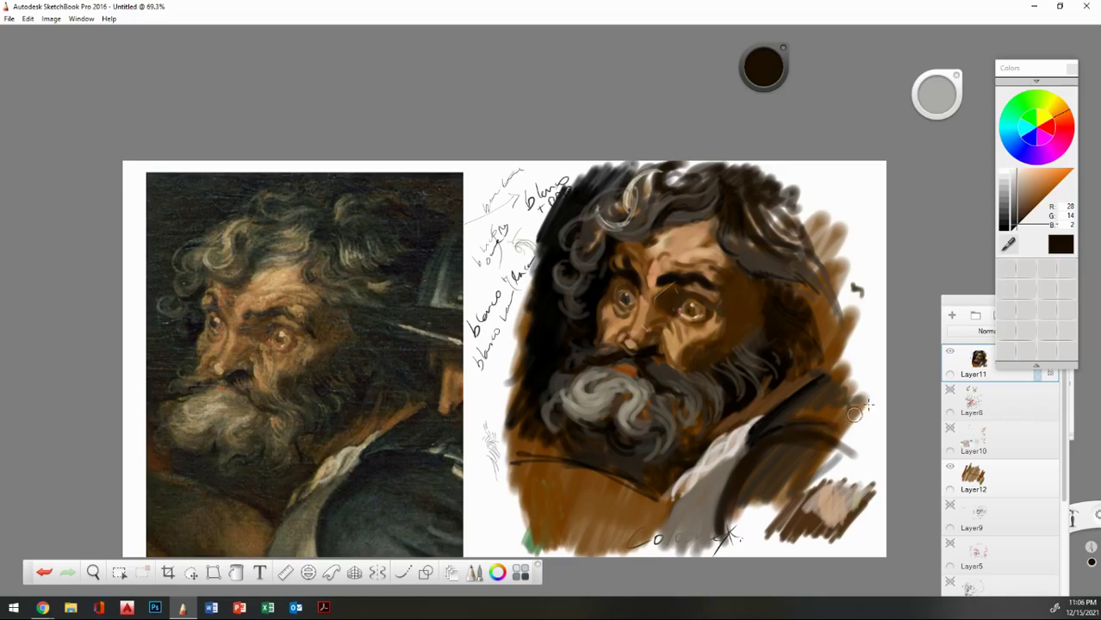
Fill the garment's shoulder and sleeve with greys RGB 79, 76, 74 and 51, 44, 37, adding lower highlights in RGB 107, 103, 100.
left_click(1013, 219)
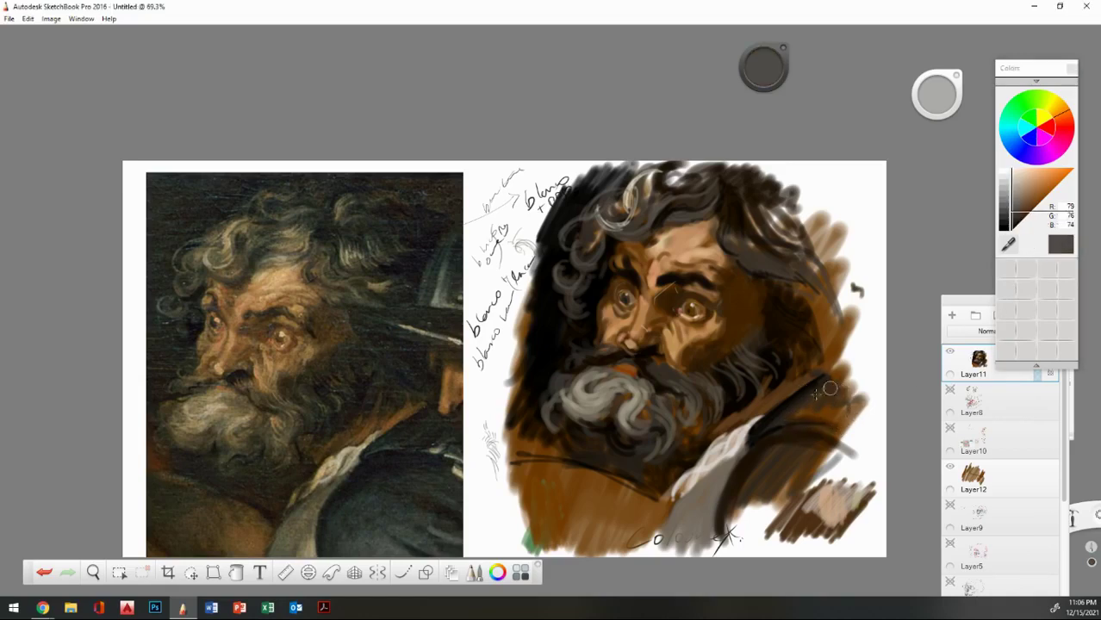
left_click(1018, 219)
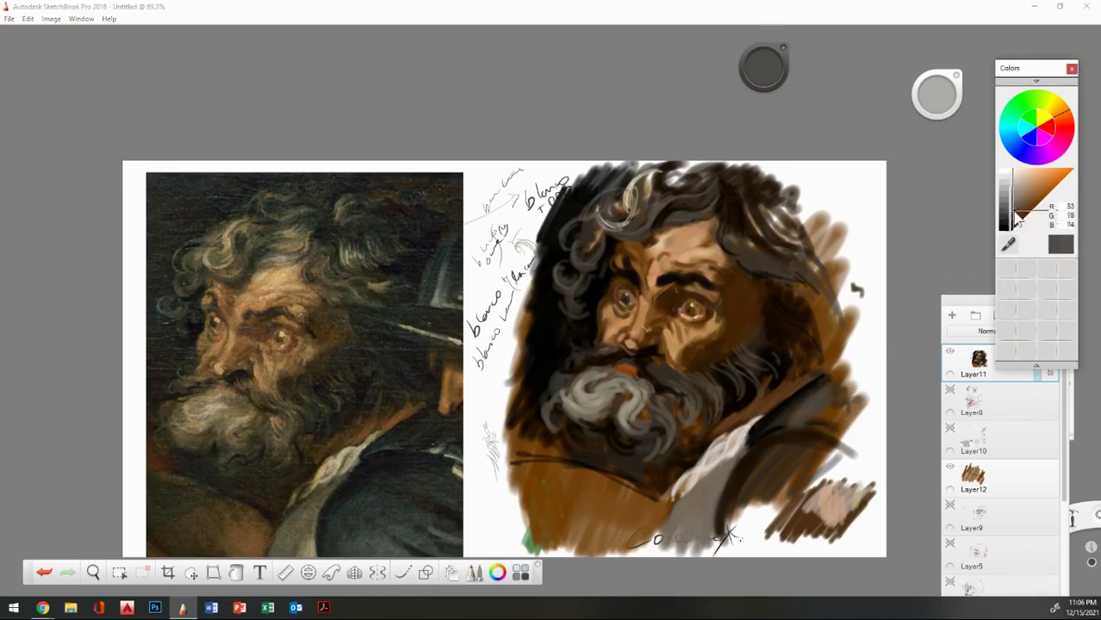
left_click(1017, 221)
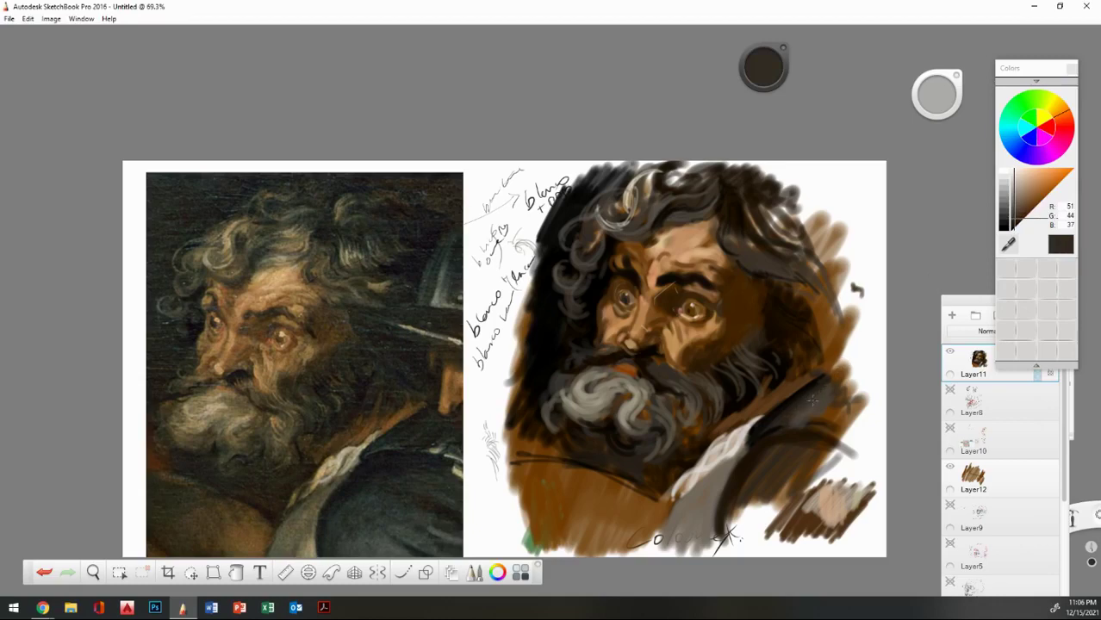
mouse_move(846, 400)
left_mouse_down()
mouse_move(842, 433)
mouse_move(812, 422)
mouse_move(837, 408)
mouse_move(834, 432)
mouse_move(855, 448)
left_mouse_up()
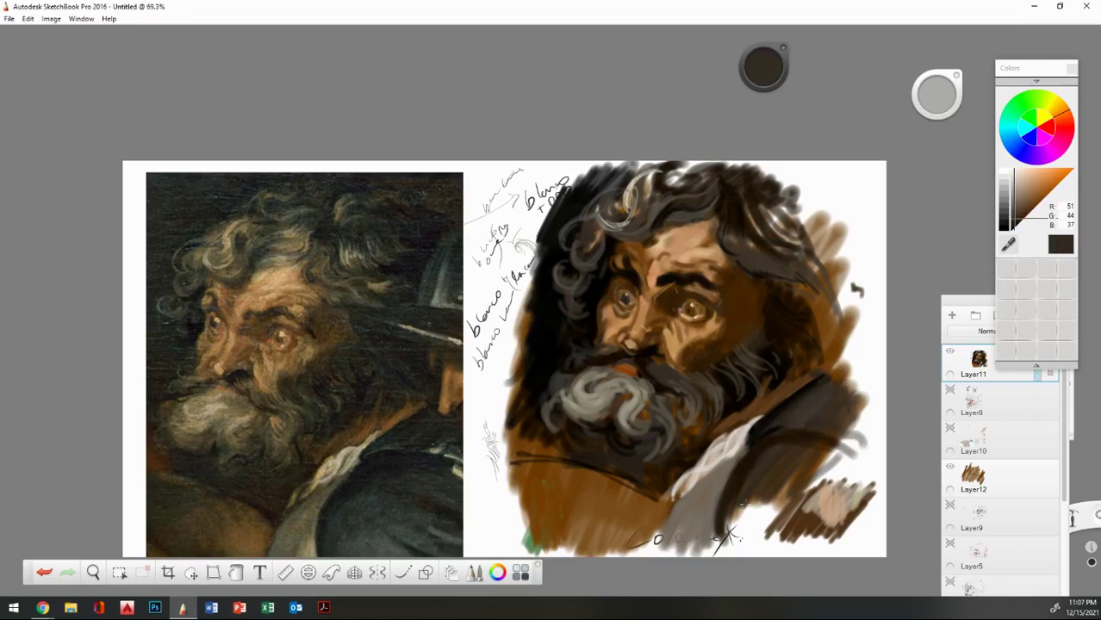
mouse_move(743, 503)
left_mouse_down()
mouse_move(763, 517)
mouse_move(842, 481)
mouse_move(870, 521)
mouse_move(853, 470)
mouse_move(822, 483)
mouse_move(777, 536)
mouse_move(766, 510)
mouse_move(757, 521)
mouse_move(727, 515)
mouse_move(760, 541)
left_mouse_up()
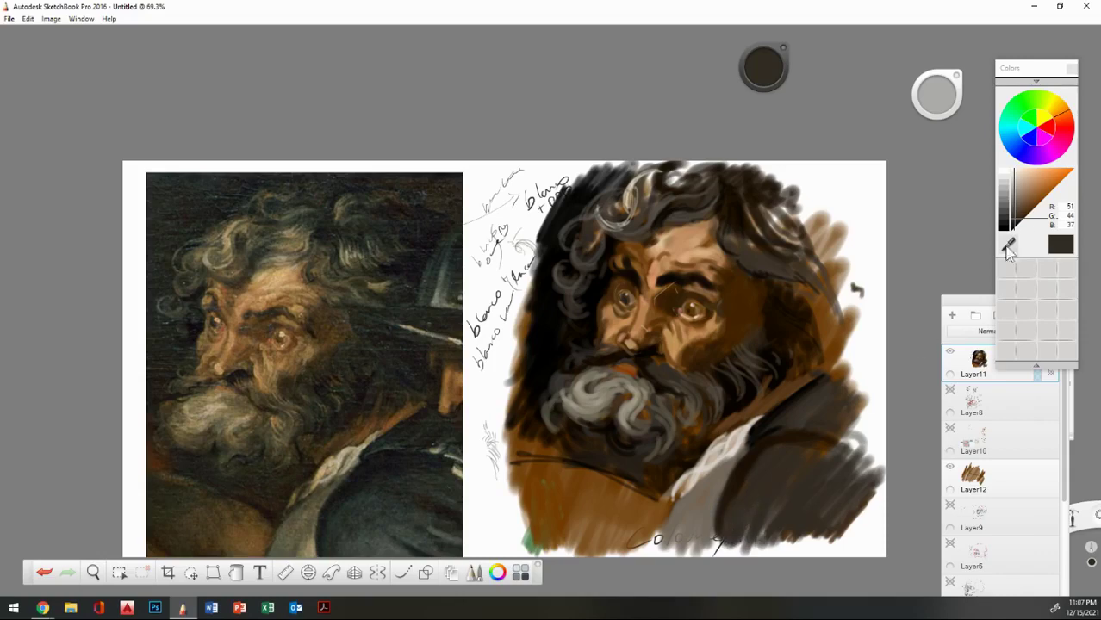
left_click_drag(1013, 210, 1013, 205)
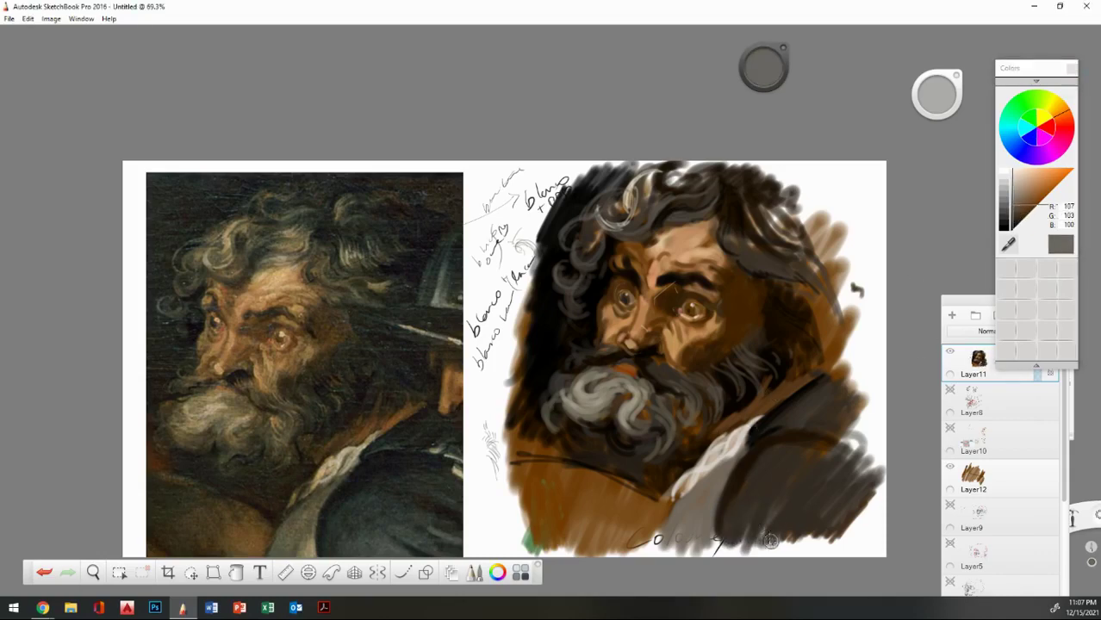
mouse_move(765, 523)
left_mouse_down()
mouse_move(802, 534)
mouse_move(821, 507)
mouse_move(794, 508)
mouse_move(821, 523)
mouse_move(808, 504)
mouse_move(834, 529)
mouse_move(830, 502)
mouse_move(874, 482)
left_mouse_up()
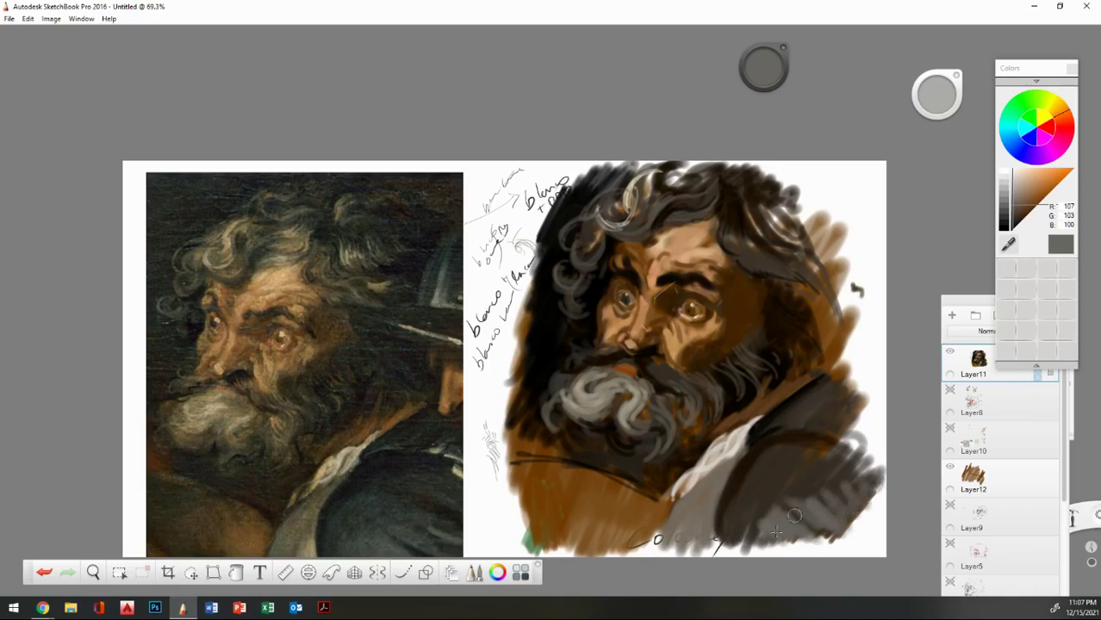
Shade the brown area beneath the beard and along the neckline with dark brown RGB 54, 31, 11.
left_click_drag(1015, 222, 1020, 228)
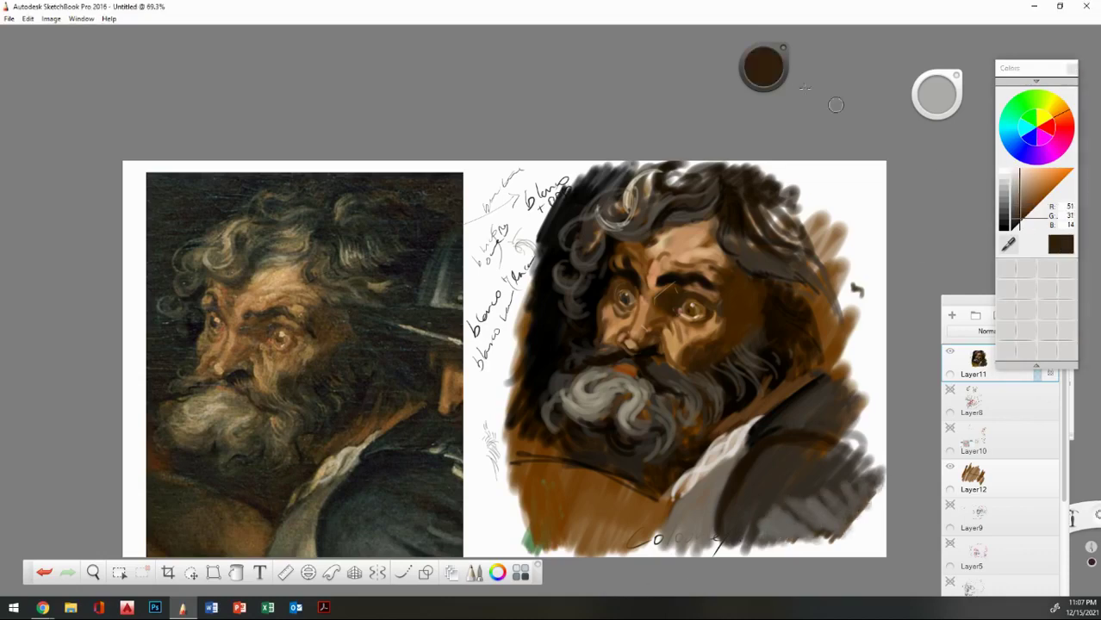
left_click_drag(799, 72, 805, 73)
mouse_move(570, 462)
left_mouse_down()
mouse_move(545, 488)
mouse_move(517, 483)
mouse_move(533, 469)
mouse_move(548, 517)
mouse_move(582, 515)
mouse_move(549, 488)
left_mouse_up()
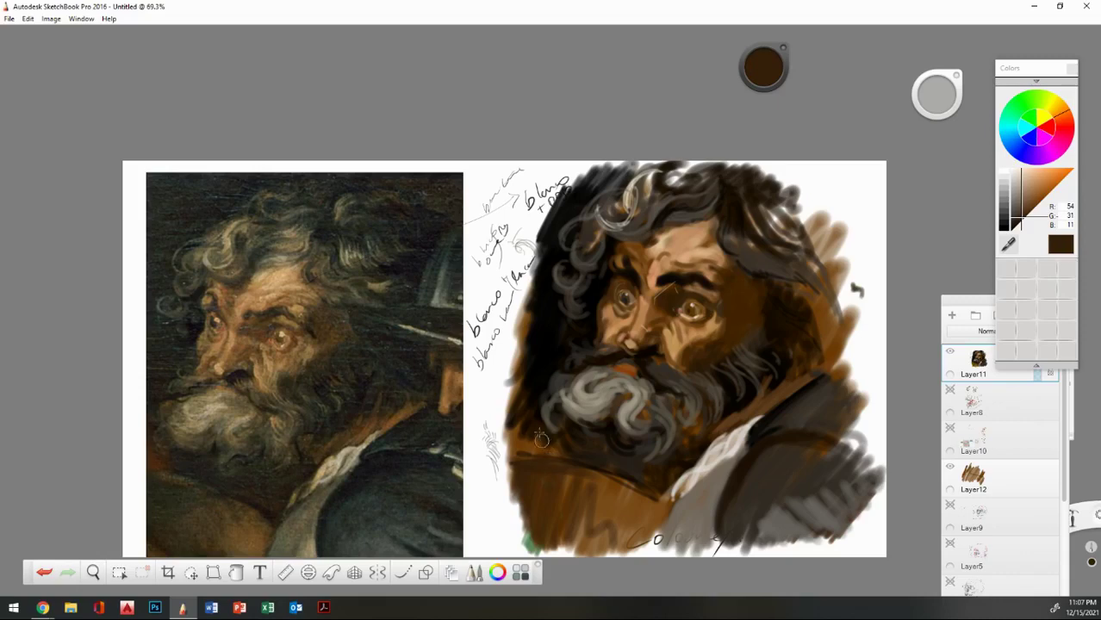
Sample the dark background, adjust it to RGB 19, 12, 5, and extend the background on both sides of the head.
left_click(1008, 244)
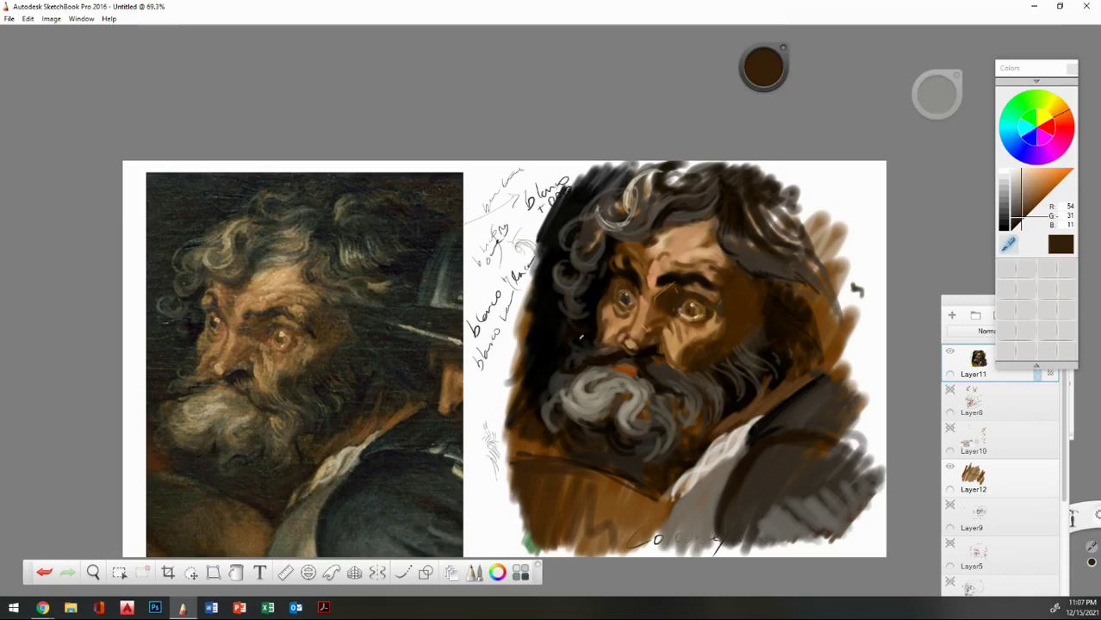
left_click(531, 339)
left_click_drag(771, 76, 802, 76)
mouse_move(532, 303)
left_mouse_down()
mouse_move(537, 248)
mouse_move(512, 366)
mouse_move(517, 250)
mouse_move(529, 304)
mouse_move(513, 233)
mouse_move(535, 207)
mouse_move(572, 195)
mouse_move(525, 267)
mouse_move(516, 232)
mouse_move(541, 223)
mouse_move(553, 235)
mouse_move(529, 268)
mouse_move(539, 219)
left_mouse_up()
mouse_move(756, 199)
left_mouse_down()
mouse_move(807, 203)
mouse_move(764, 219)
mouse_move(786, 169)
mouse_move(788, 210)
mouse_move(810, 193)
mouse_move(810, 255)
mouse_move(826, 256)
mouse_move(847, 235)
left_mouse_up()
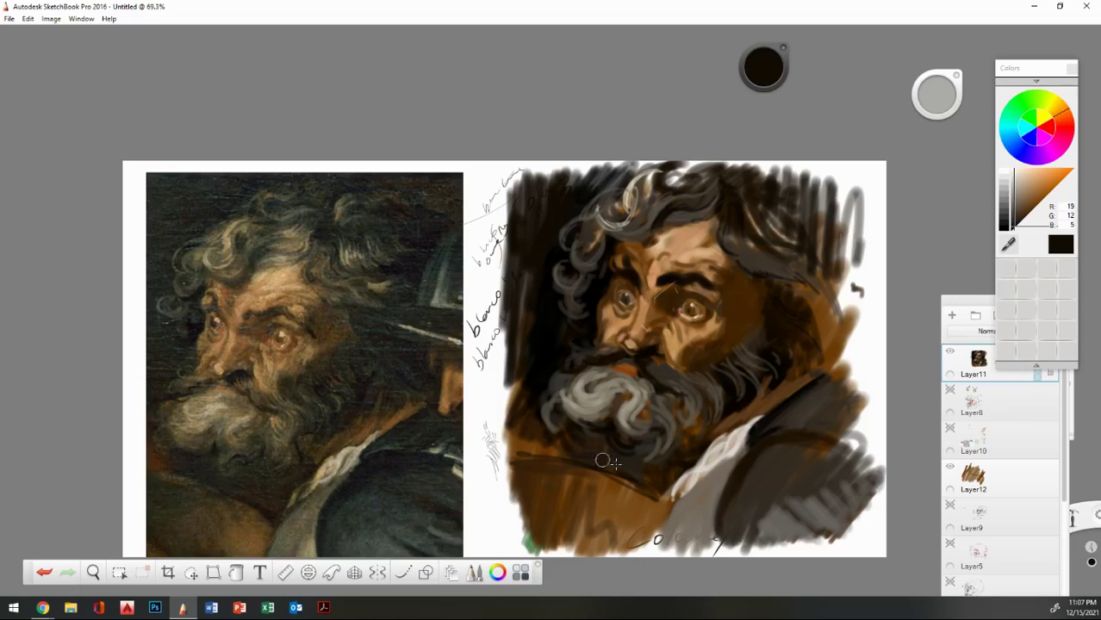
Darken the beard's underside and the side of the jaw, and deepen the background in front of the face with RGB 7, 3, 0.
mouse_move(646, 456)
left_mouse_down()
mouse_move(666, 427)
mouse_move(689, 471)
mouse_move(716, 417)
left_mouse_up()
mouse_move(789, 371)
left_mouse_down()
mouse_move(815, 315)
mouse_move(836, 366)
left_mouse_up()
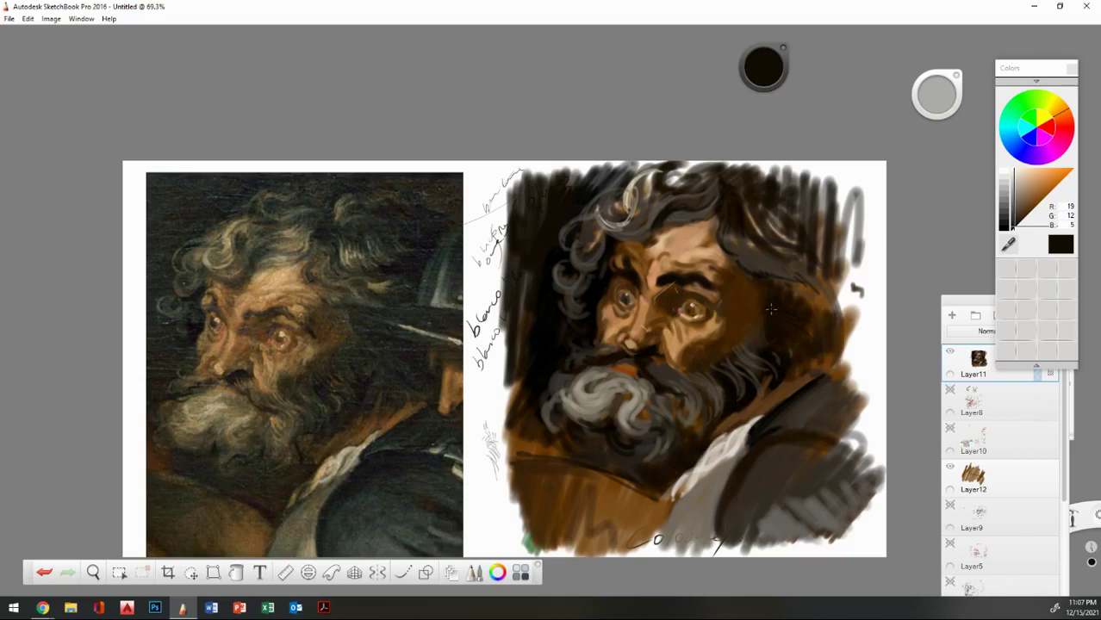
mouse_move(761, 320)
left_mouse_down()
mouse_move(717, 362)
mouse_move(749, 346)
left_mouse_up()
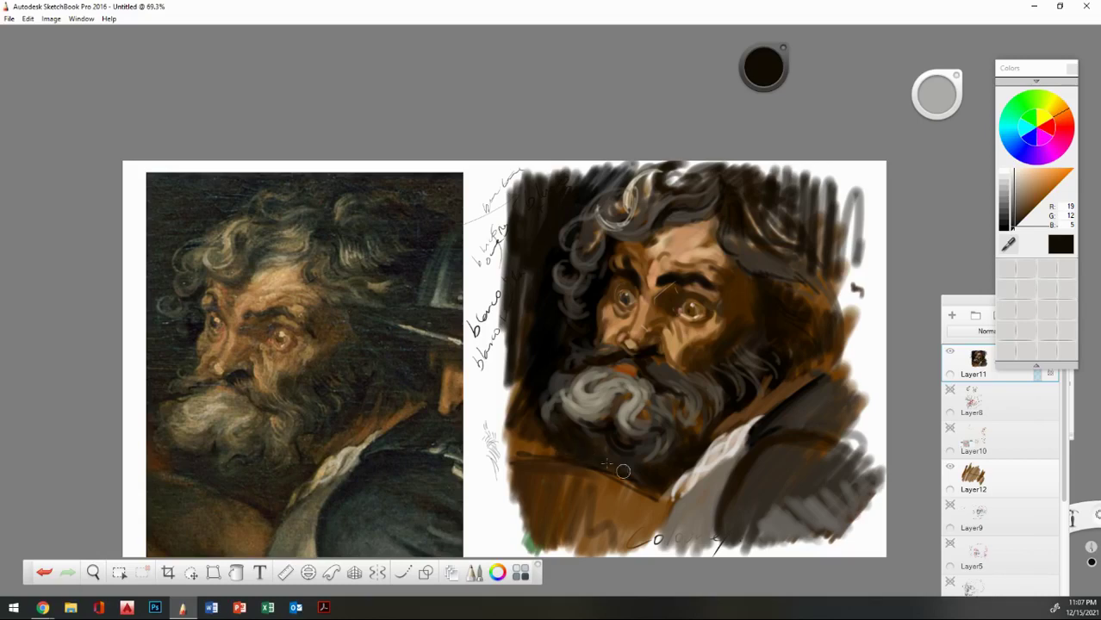
left_click(1015, 229)
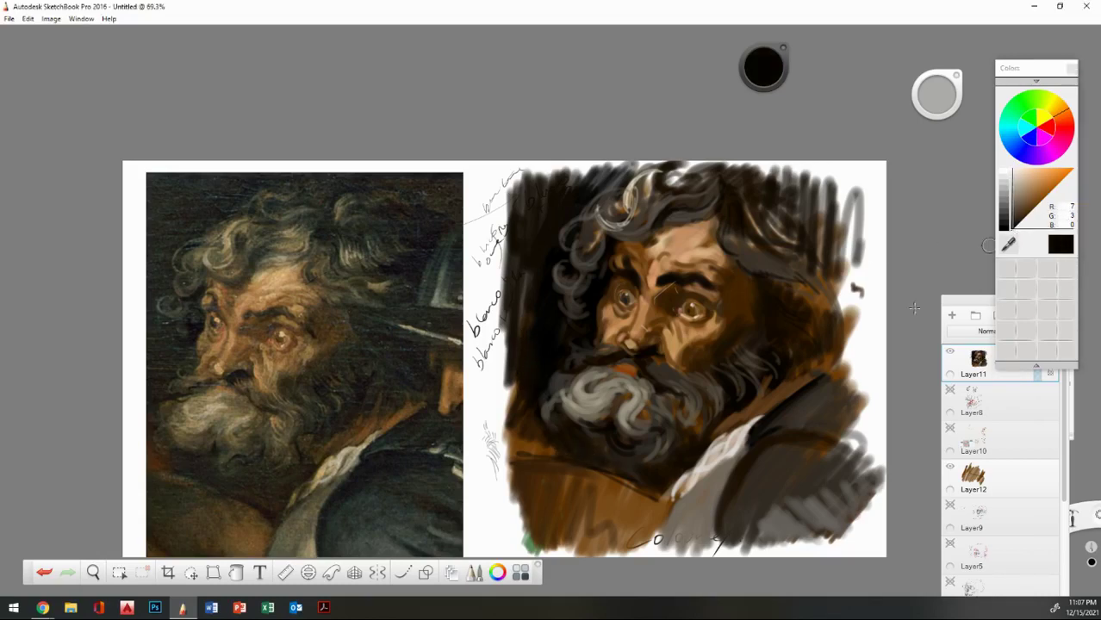
mouse_move(535, 265)
left_mouse_down()
mouse_move(525, 352)
mouse_move(518, 282)
mouse_move(538, 407)
mouse_move(520, 183)
mouse_move(514, 197)
mouse_move(504, 163)
mouse_move(532, 239)
mouse_move(577, 152)
mouse_move(587, 176)
mouse_move(623, 161)
mouse_move(572, 169)
left_mouse_up()
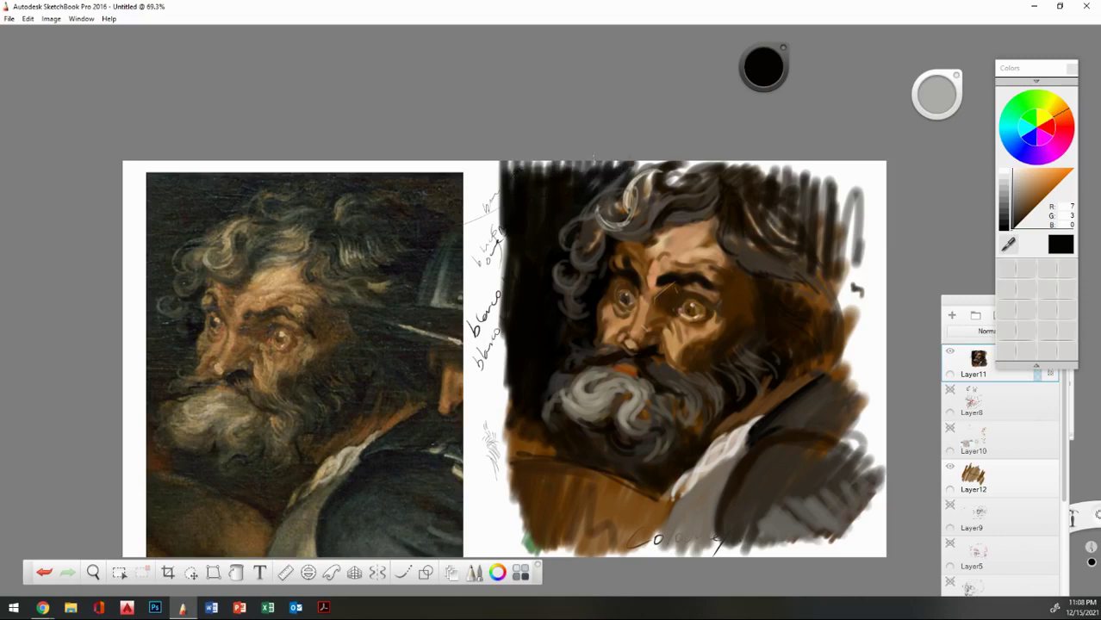
Sample RGB 103, 89, 73 from the hair, desaturate it, paint curls across the crown with a smaller brush, and pick highlight grey RGB 205, 205, 205.
left_click(1006, 246)
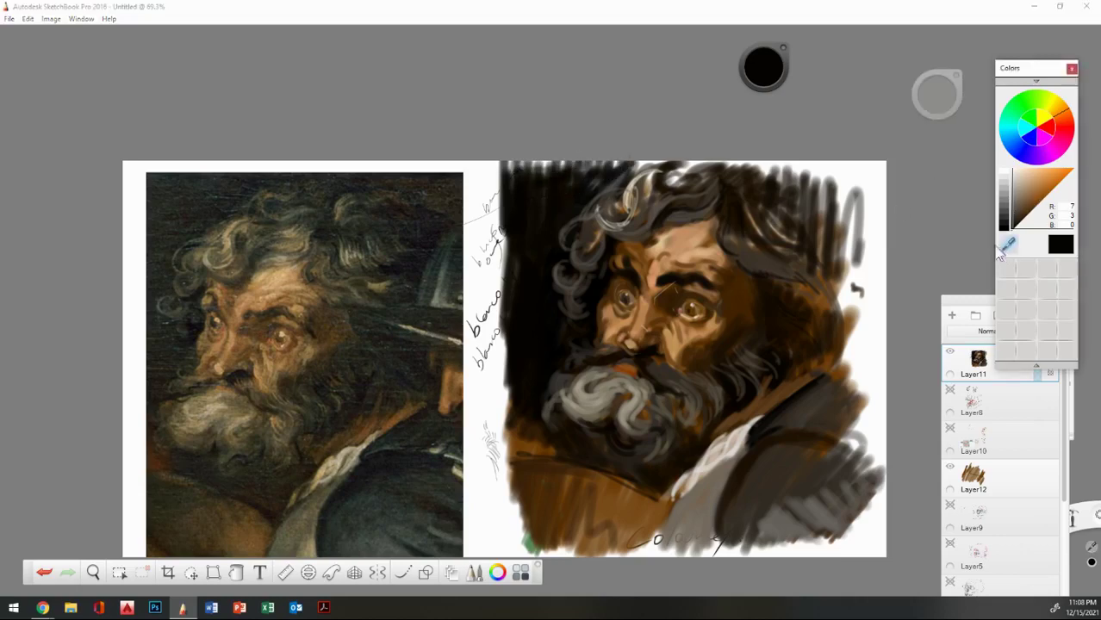
left_click(665, 204)
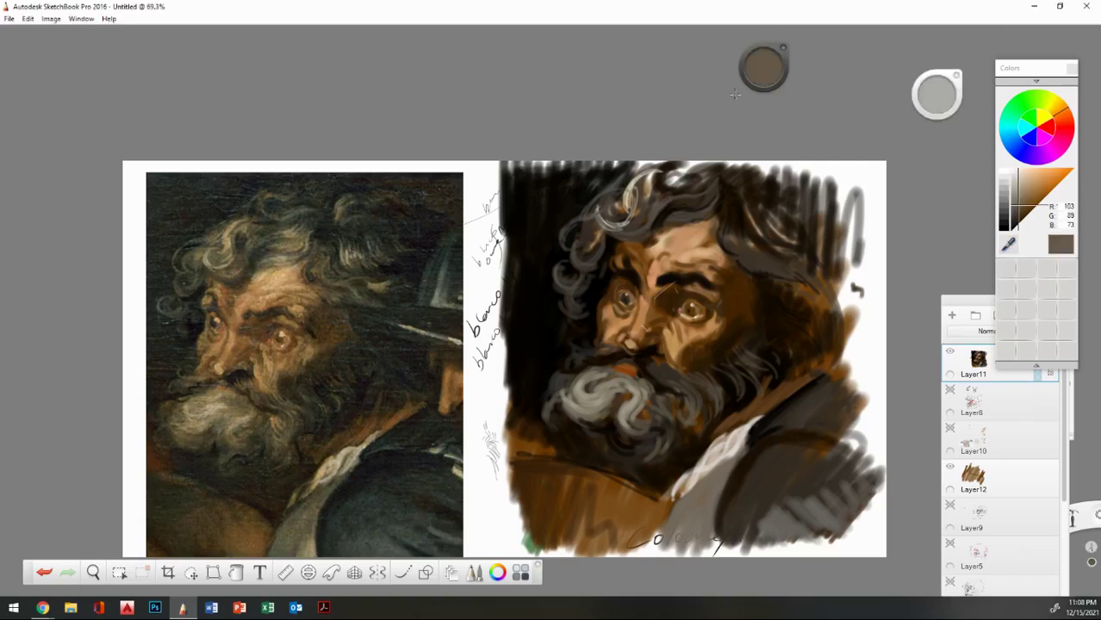
left_click_drag(755, 80, 732, 96)
left_click_drag(935, 96, 870, 126)
left_click_drag(806, 157, 803, 160)
mouse_move(662, 183)
left_mouse_down()
mouse_move(754, 178)
mouse_move(765, 195)
mouse_move(753, 194)
mouse_move(783, 203)
mouse_move(757, 236)
left_mouse_up()
left_click(1015, 191)
left_click_drag(1025, 195, 1013, 173)
left_click_drag(779, 84, 726, 89)
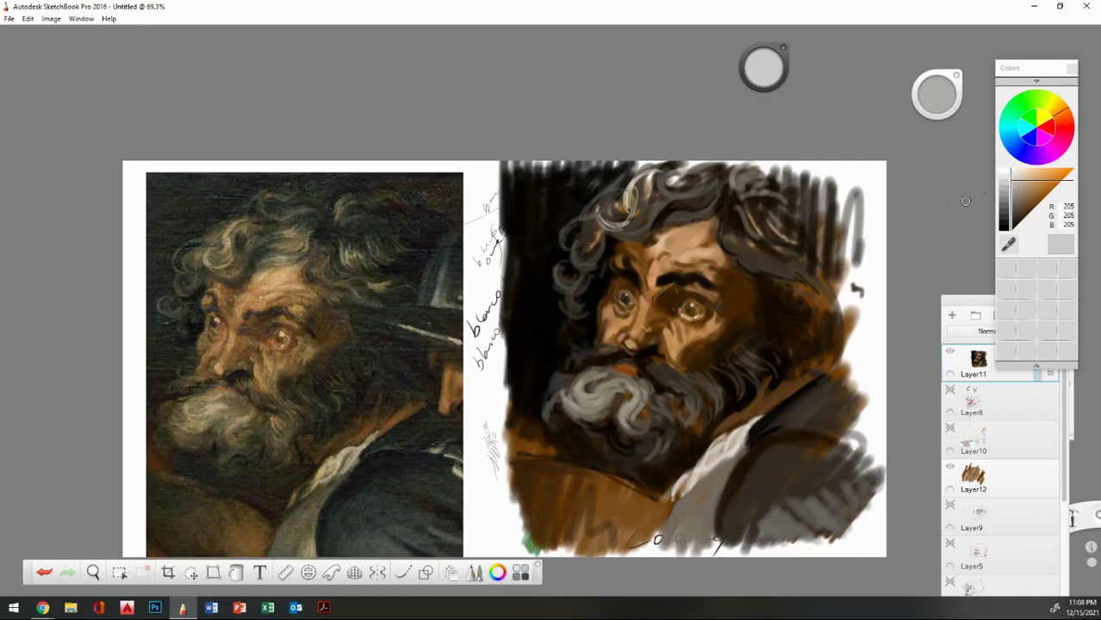
Set the colour to RGB 88, 77, 65, reposition the layer list and colour palette to uncover the brush library, and adjust the brush for the hair.
left_click(1017, 217)
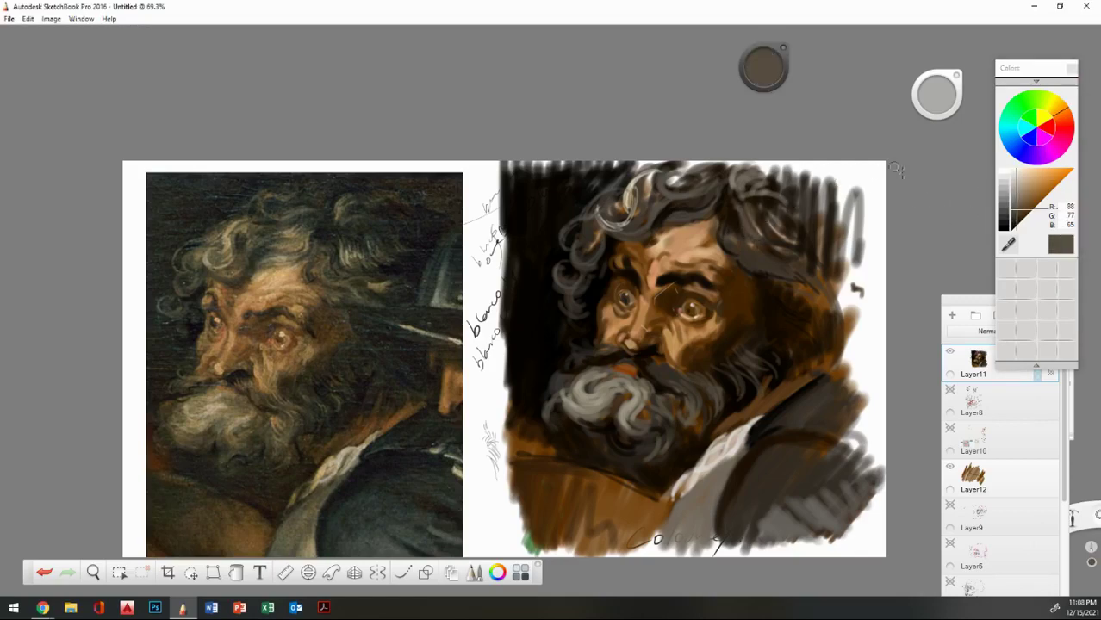
left_click_drag(964, 301, 929, 273)
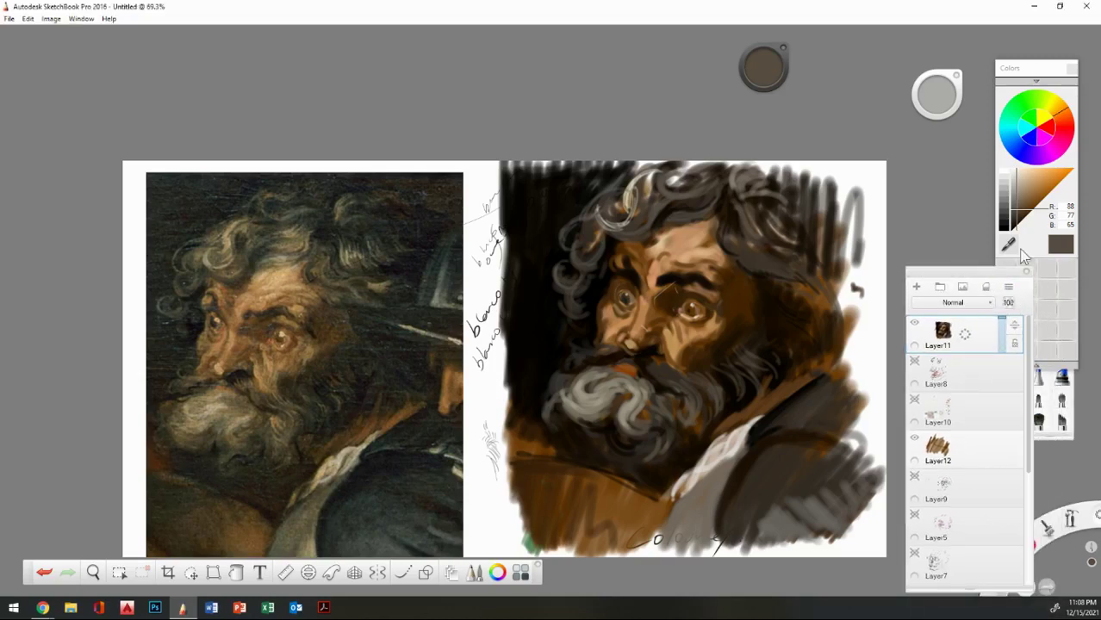
mouse_move(1033, 65)
left_mouse_down()
mouse_move(895, 87)
mouse_move(994, 83)
left_mouse_up()
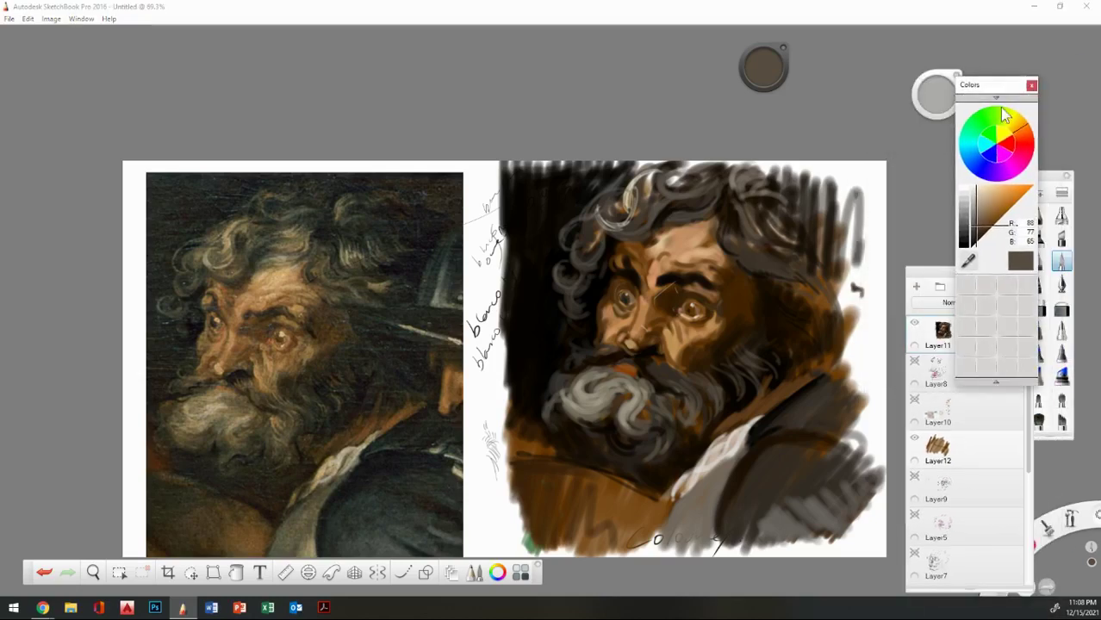
left_click(1042, 196)
left_click_drag(148, 387, 175, 390)
left_click(203, 410)
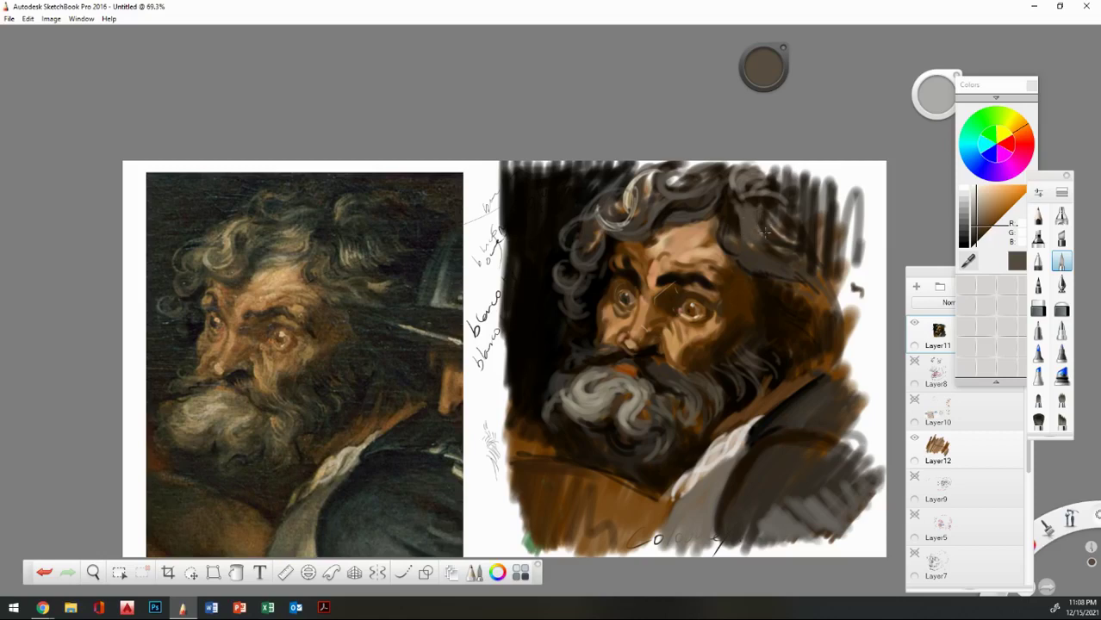
Adjust the brush and paint dark strands into the hair above the temple with brown RGB 37, 24, 9.
left_click(979, 239)
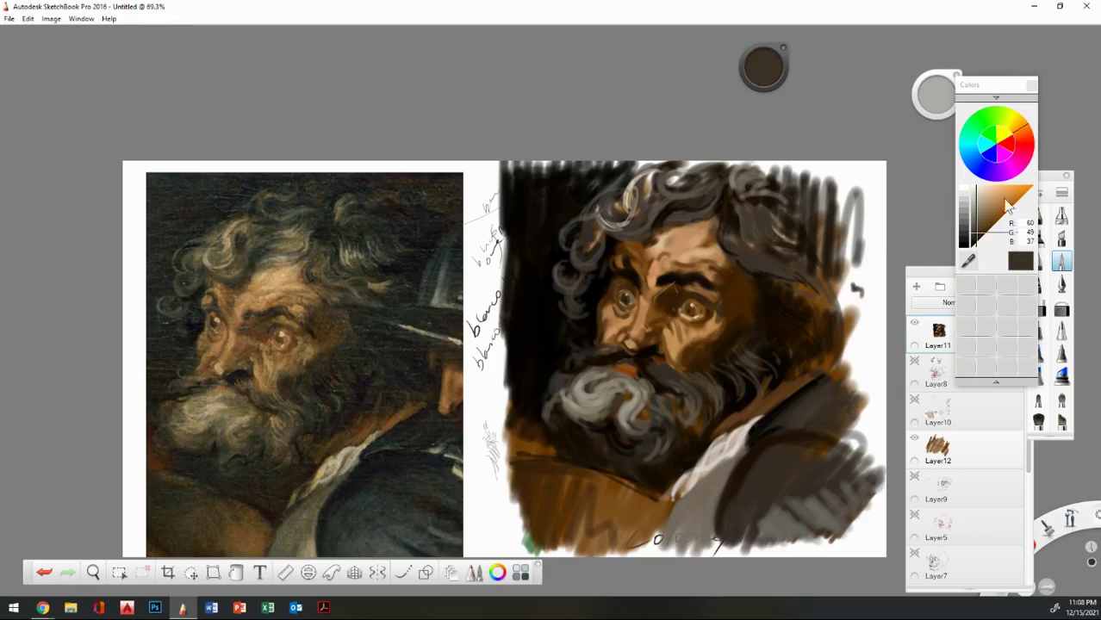
left_click(982, 242)
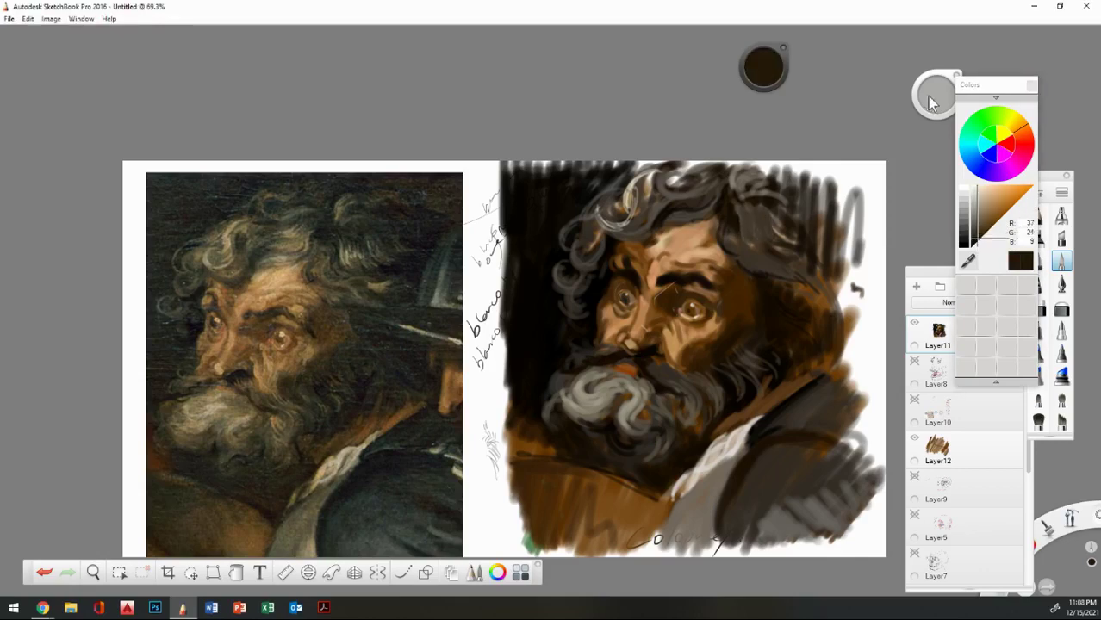
left_click_drag(928, 102, 913, 102)
mouse_move(747, 242)
left_mouse_down()
mouse_move(763, 251)
mouse_move(777, 242)
left_mouse_up()
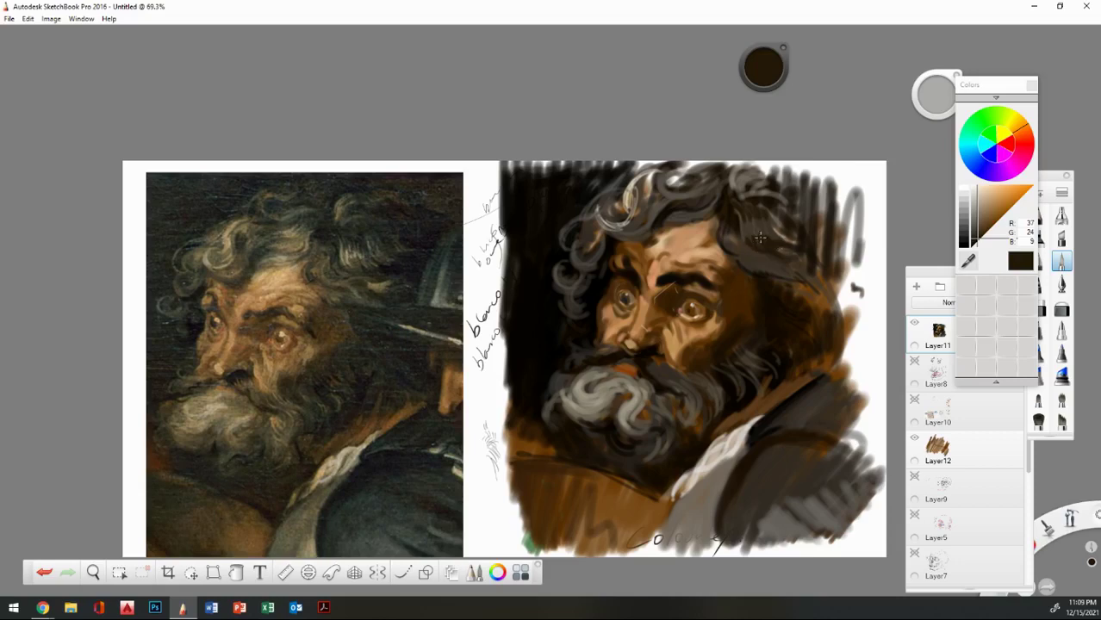
Pick light grey RGB 179, 179, 179 and paint highlight strands into the hair above the temple and around the crown.
left_click(973, 210)
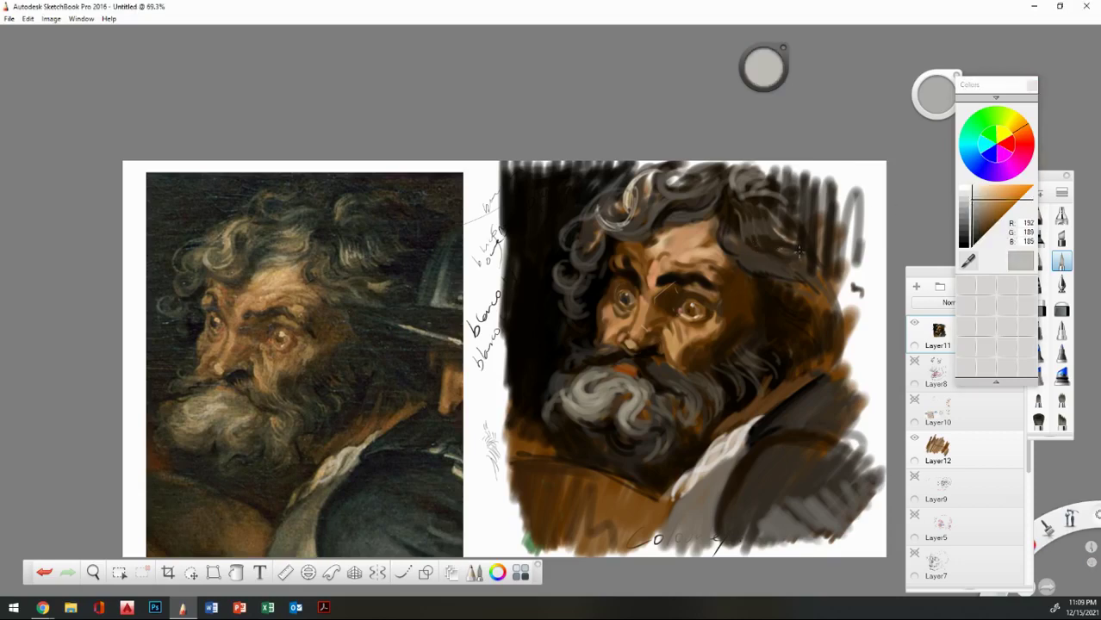
left_click_drag(743, 223, 749, 239)
left_click(44, 572)
left_click_drag(931, 102, 901, 114)
left_click(971, 211)
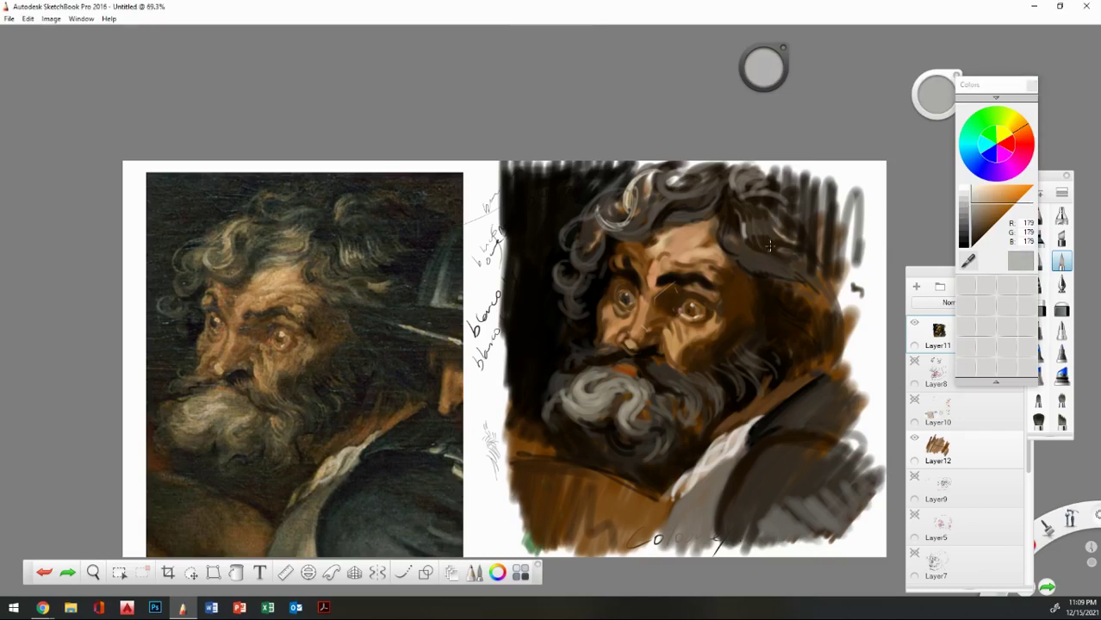
mouse_move(746, 227)
left_mouse_down()
mouse_move(752, 242)
mouse_move(766, 240)
left_mouse_up()
left_click_drag(611, 209, 620, 234)
left_click_drag(750, 192, 761, 172)
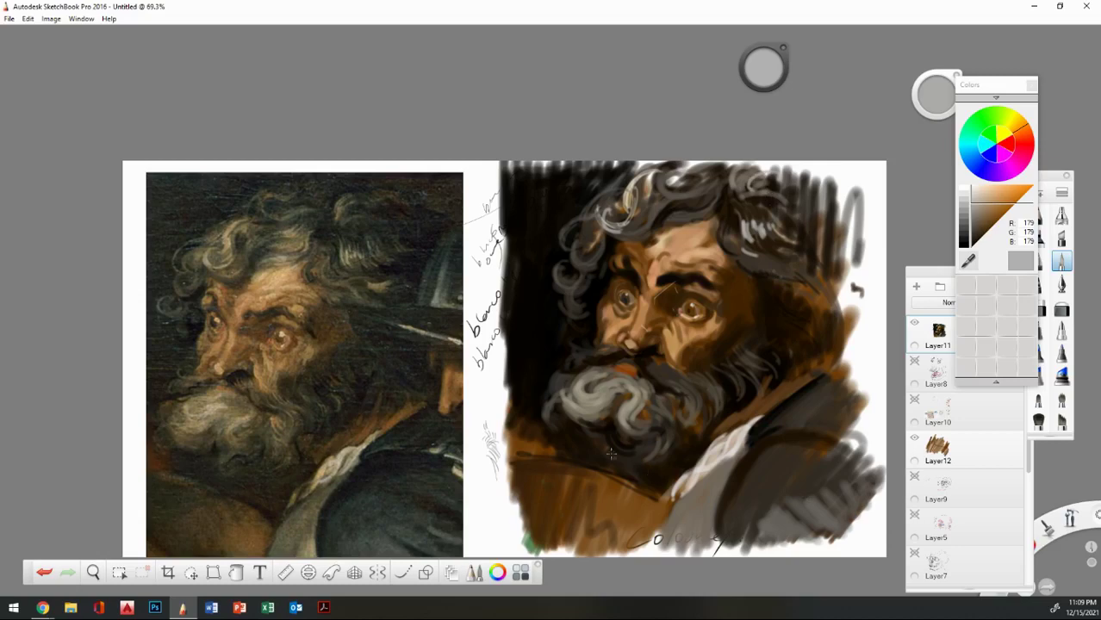
Pick grey RGB 143, 142, 142, adjust the brush, and try a stroke at the background's edge beside the beard.
left_click(973, 264)
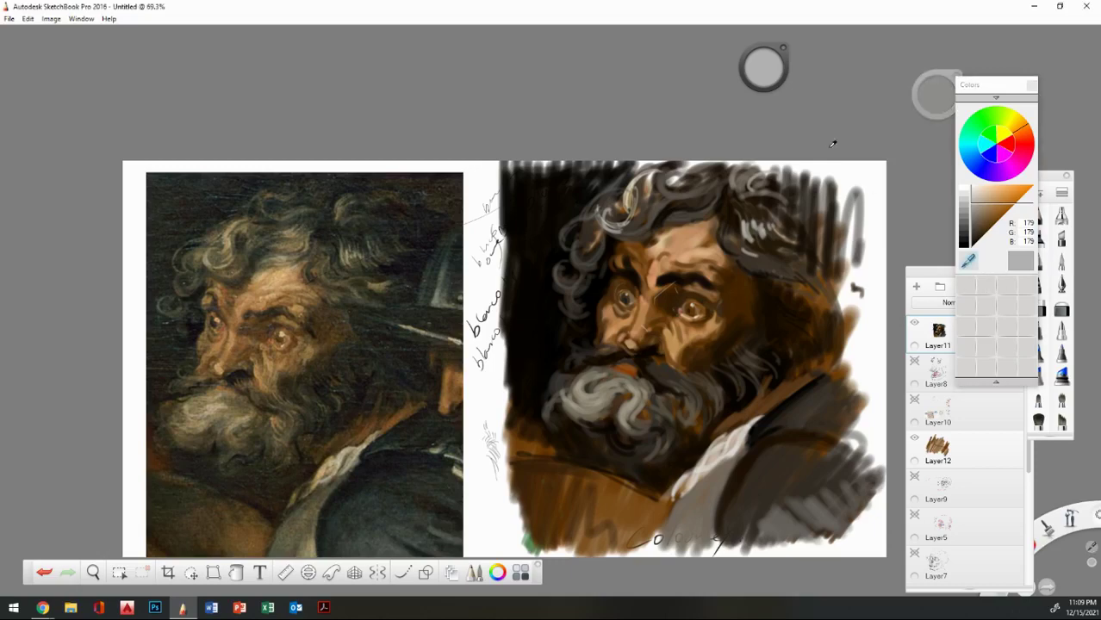
left_click(938, 94)
mouse_move(933, 114)
left_mouse_down()
mouse_move(946, 114)
mouse_move(944, 103)
left_mouse_up()
left_click_drag(513, 389, 514, 414)
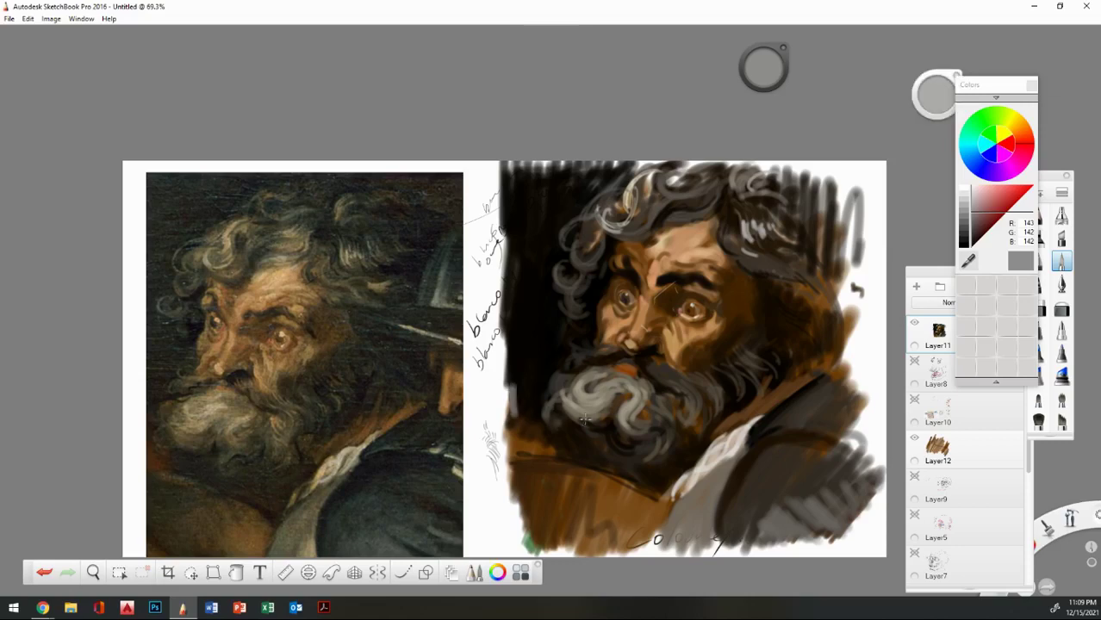
Sample near-black RGB 8, 4, 0 and extend the dark background in front of the face and behind the hair.
left_click(971, 262)
left_click(538, 369, "alt")
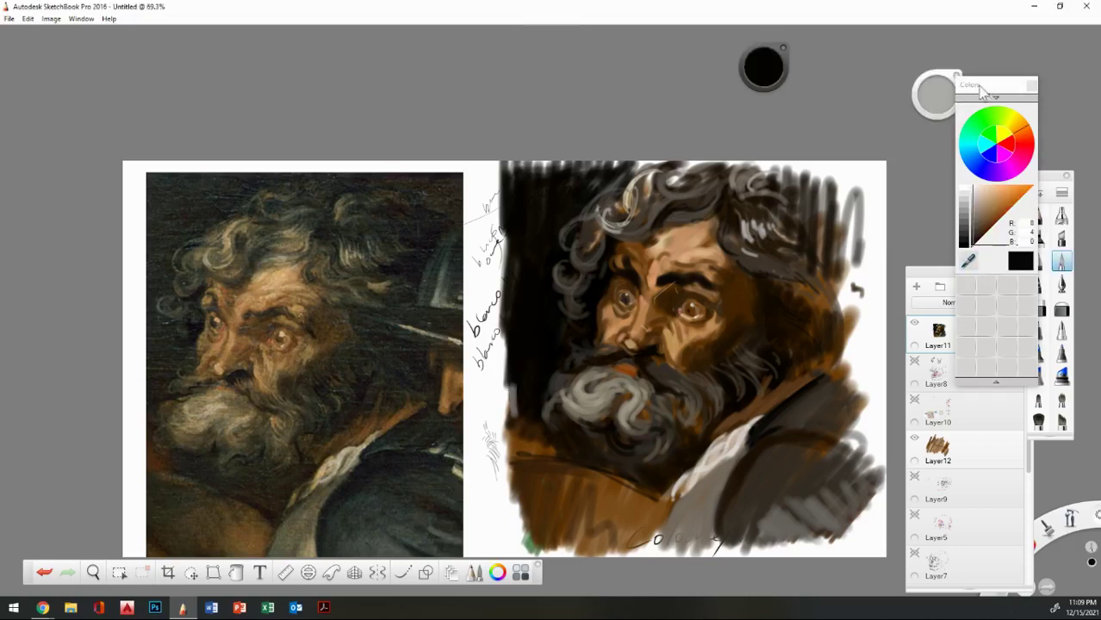
left_click_drag(513, 379, 507, 436)
left_click_drag(497, 308, 504, 443)
mouse_move(495, 166)
left_mouse_down()
mouse_move(506, 294)
mouse_move(507, 166)
mouse_move(490, 172)
mouse_move(496, 414)
mouse_move(515, 423)
left_mouse_up()
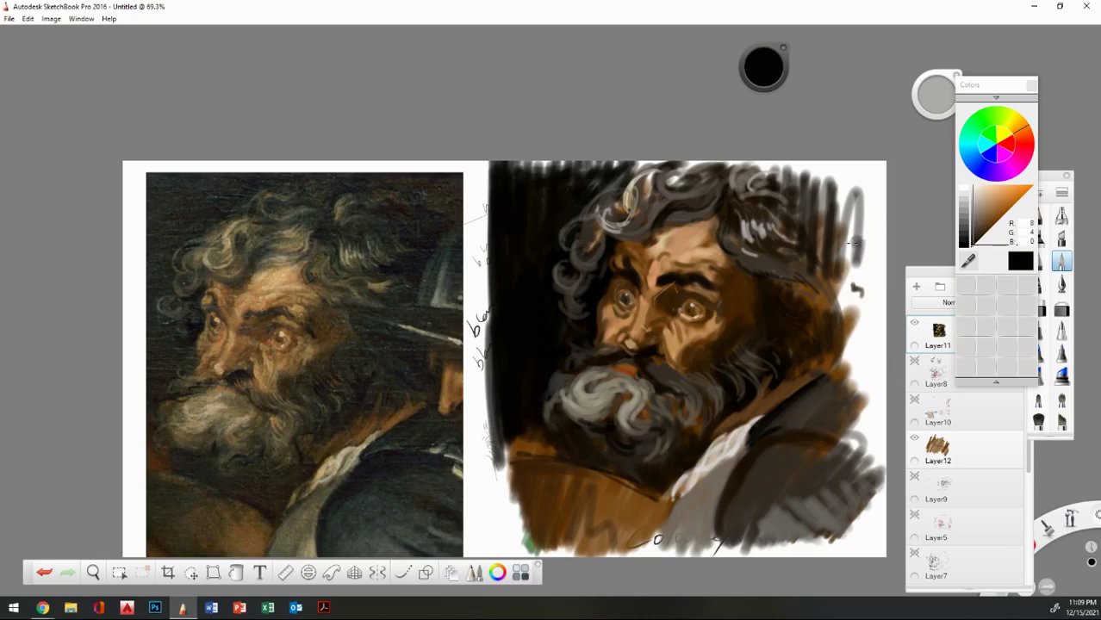
mouse_move(832, 264)
left_mouse_down()
mouse_move(863, 200)
mouse_move(822, 226)
mouse_move(833, 182)
mouse_move(739, 166)
left_mouse_up()
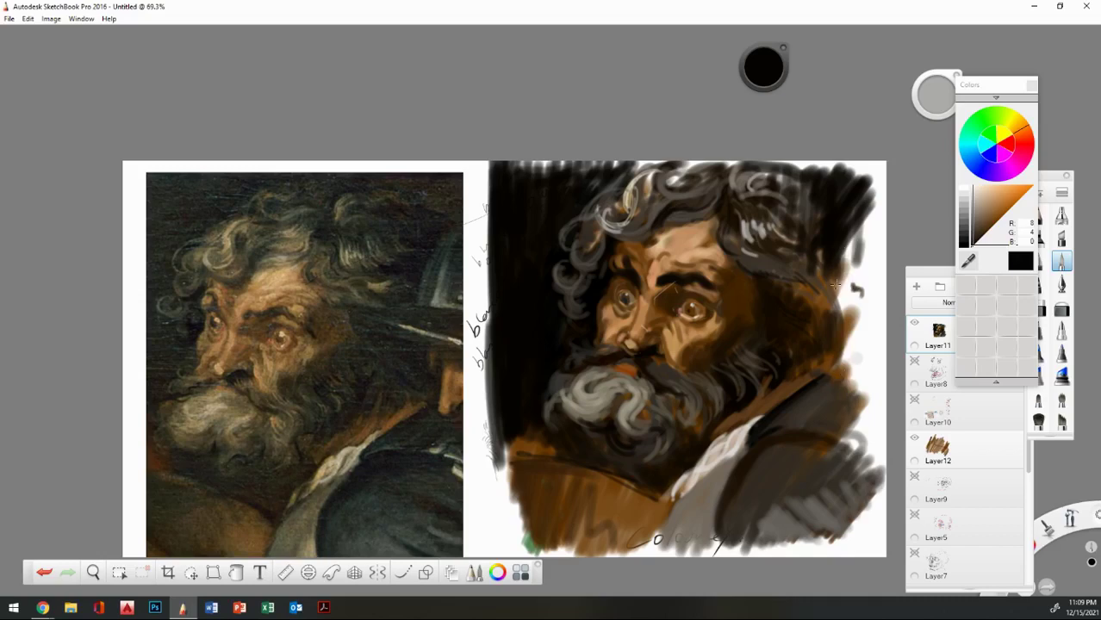
Sample RGB 21, 12, 3 and darken the area behind the cheek, the back of the neck and the shoulder.
key("alt")
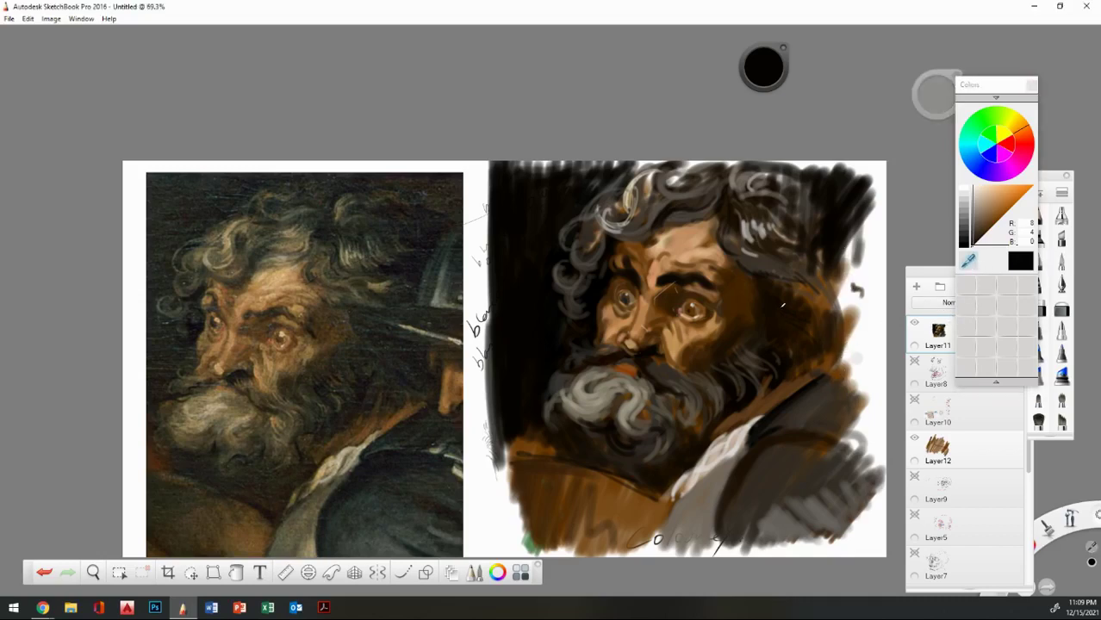
left_click(781, 314)
mouse_move(775, 280)
left_mouse_down()
mouse_move(785, 317)
mouse_move(805, 283)
mouse_move(842, 319)
left_mouse_up()
mouse_move(791, 379)
left_mouse_down()
mouse_move(814, 364)
mouse_move(844, 372)
left_mouse_up()
left_click_drag(781, 417, 834, 371)
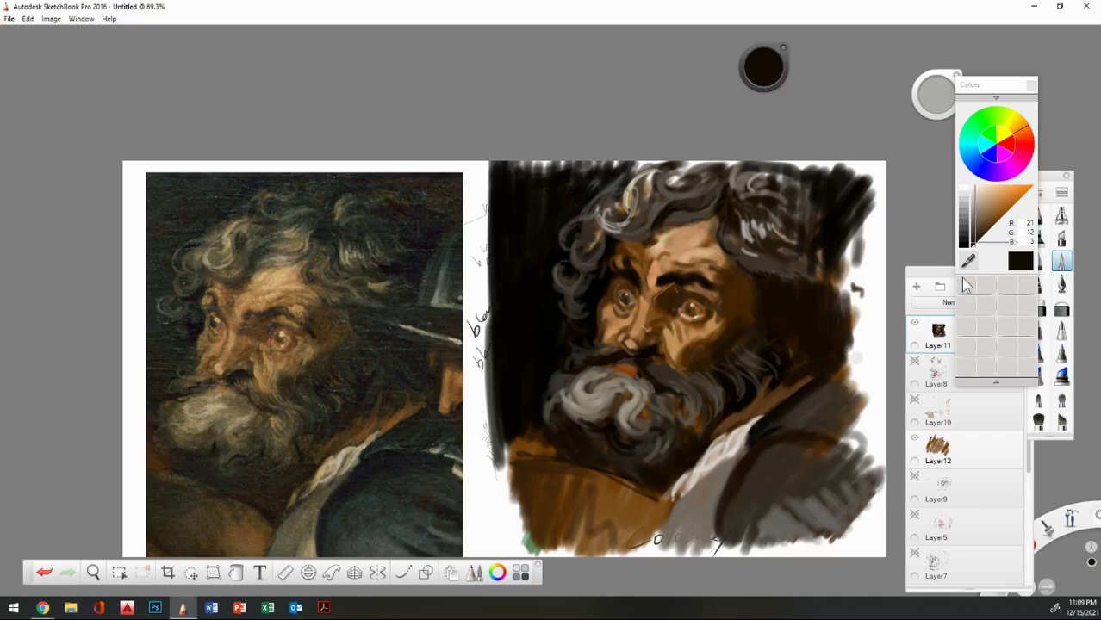
mouse_move(820, 419)
left_mouse_down()
mouse_move(840, 400)
mouse_move(872, 448)
left_mouse_up()
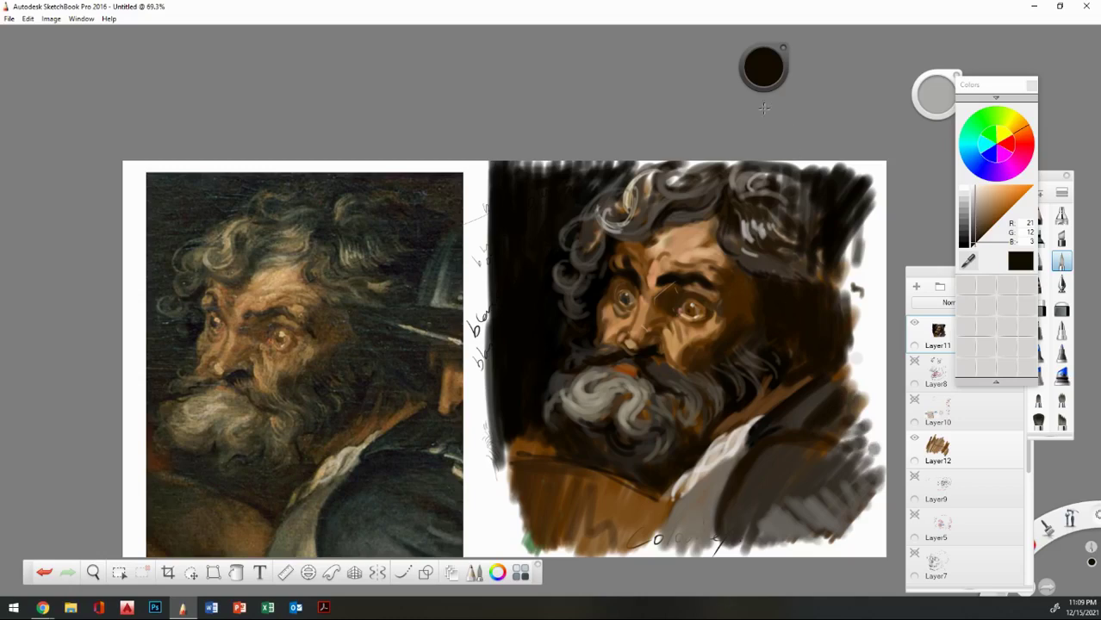
Adjust the brush and shade along the white collar and the grey garment's front edge with RGB 18, 12, 6.
left_click_drag(766, 73, 732, 100)
left_click_drag(936, 95, 934, 97)
mouse_move(720, 459)
left_mouse_down()
mouse_move(670, 505)
mouse_move(640, 554)
left_mouse_up()
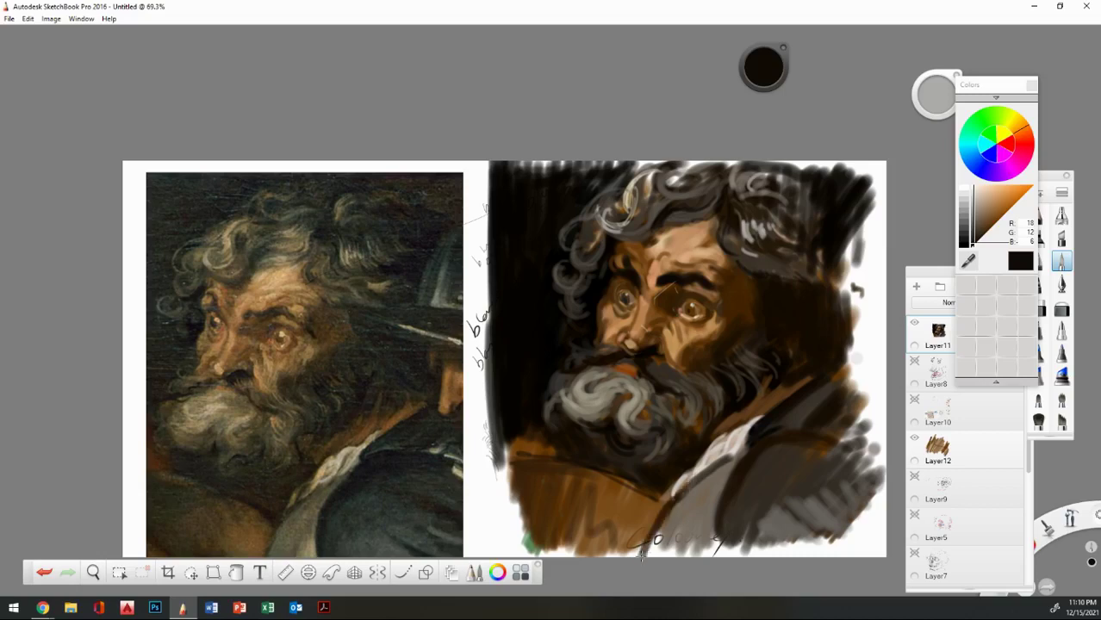
left_click_drag(935, 95, 932, 96)
Sample RGB 109, 94, 79 from the garment, switch to RGB 21, 13, 5, and darken the contour beneath the beard.
left_click(973, 261)
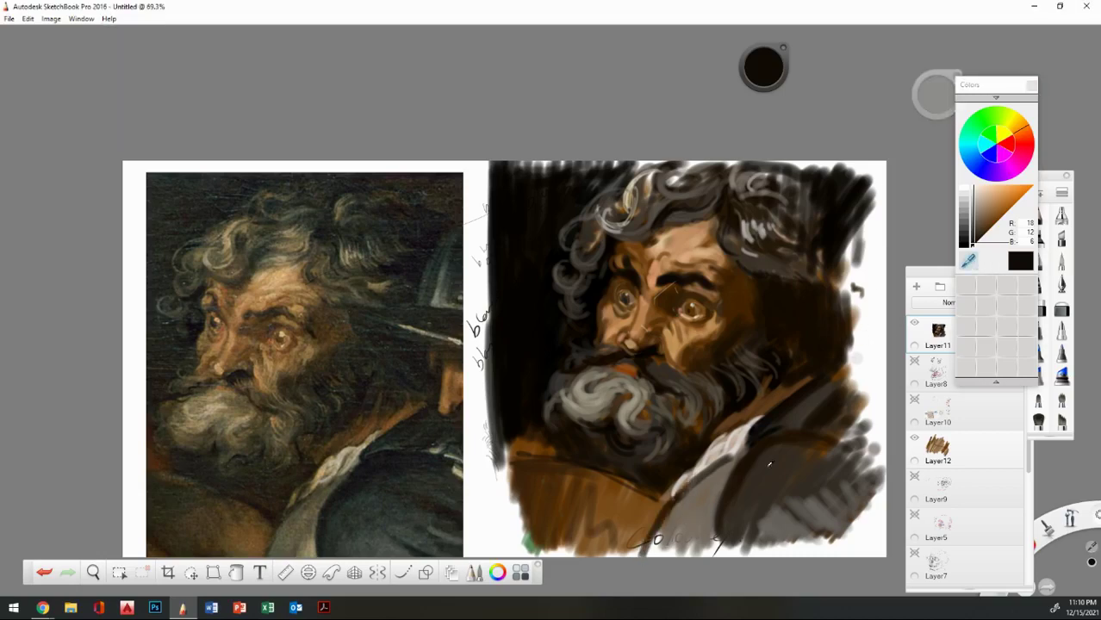
left_click(690, 525, "alt")
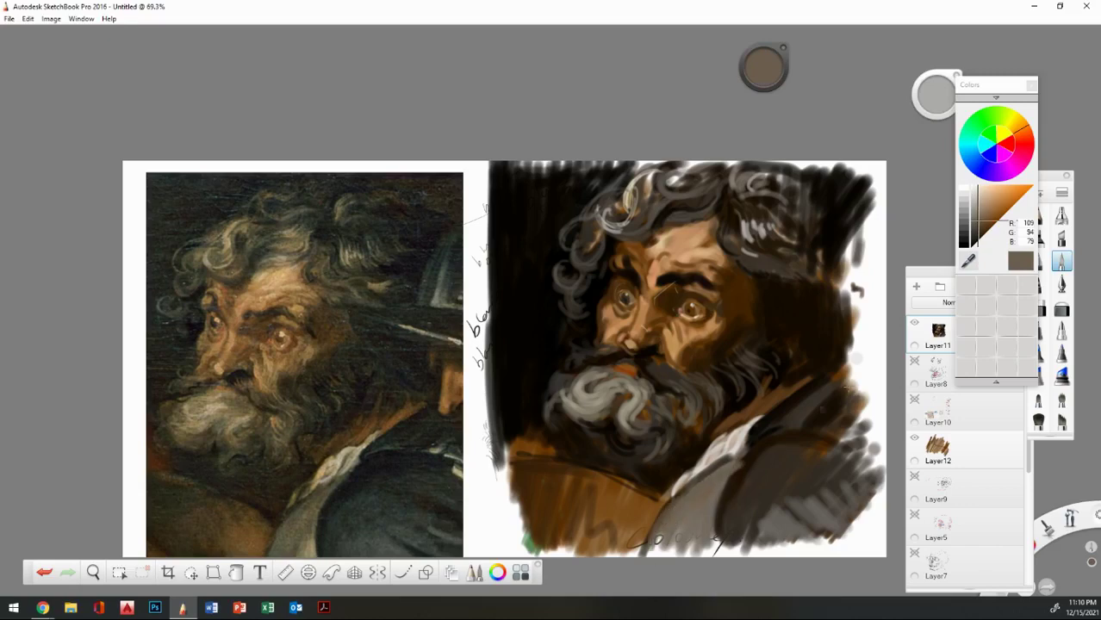
left_click(608, 471, "alt")
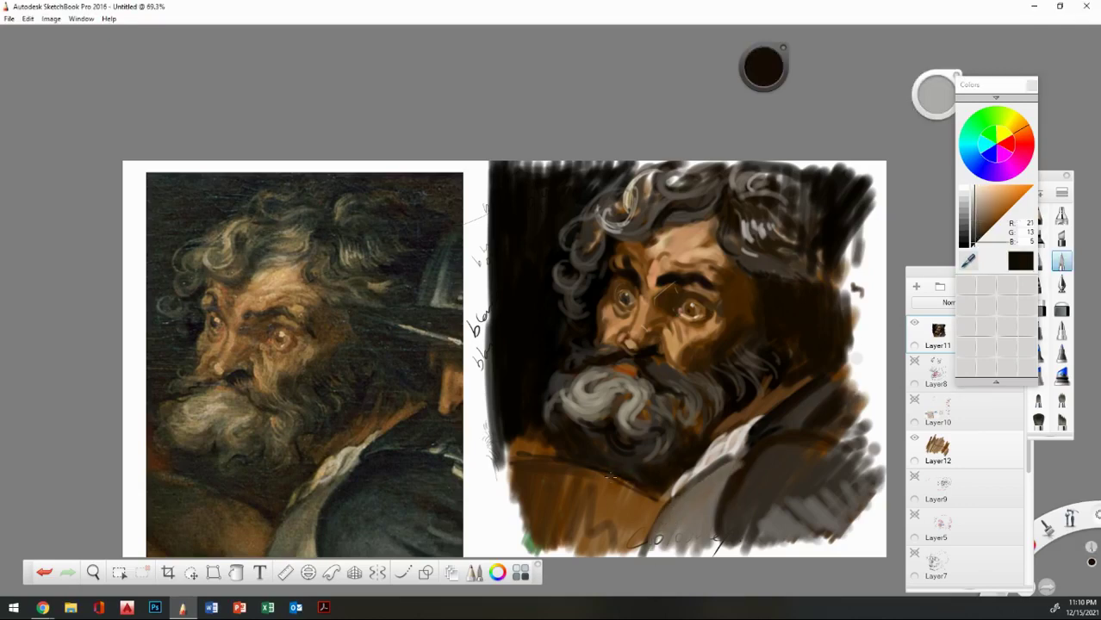
mouse_move(609, 472)
left_mouse_down()
mouse_move(663, 504)
mouse_move(655, 484)
left_mouse_up()
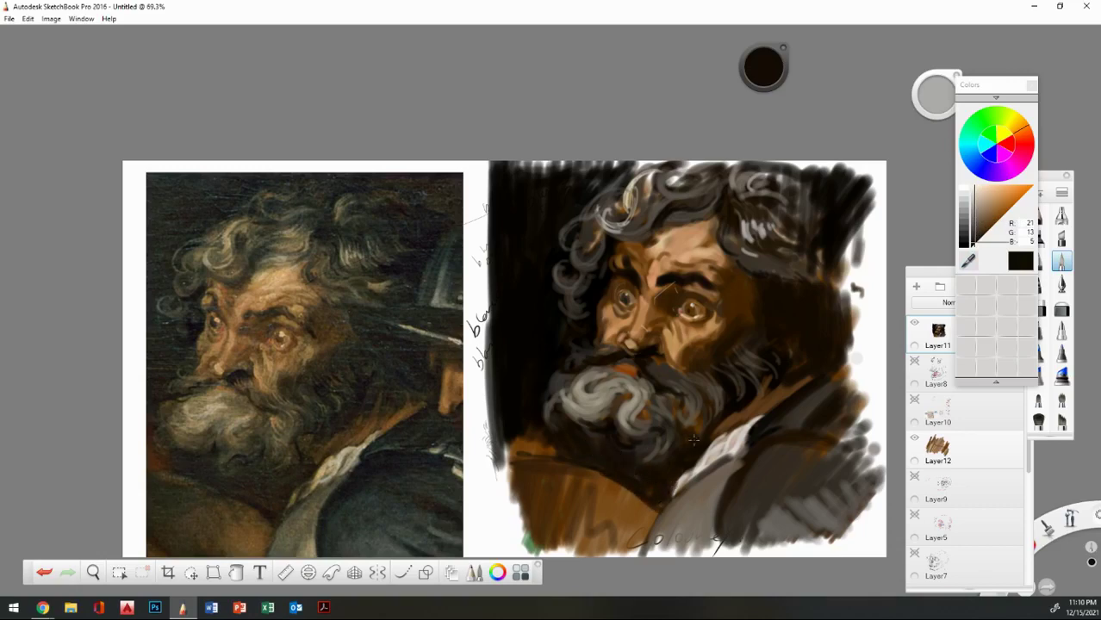
Shade the lower beard with brown RGB 54, 41, 28 and deepen its side with RGB 28, 17, 7.
key("alt")
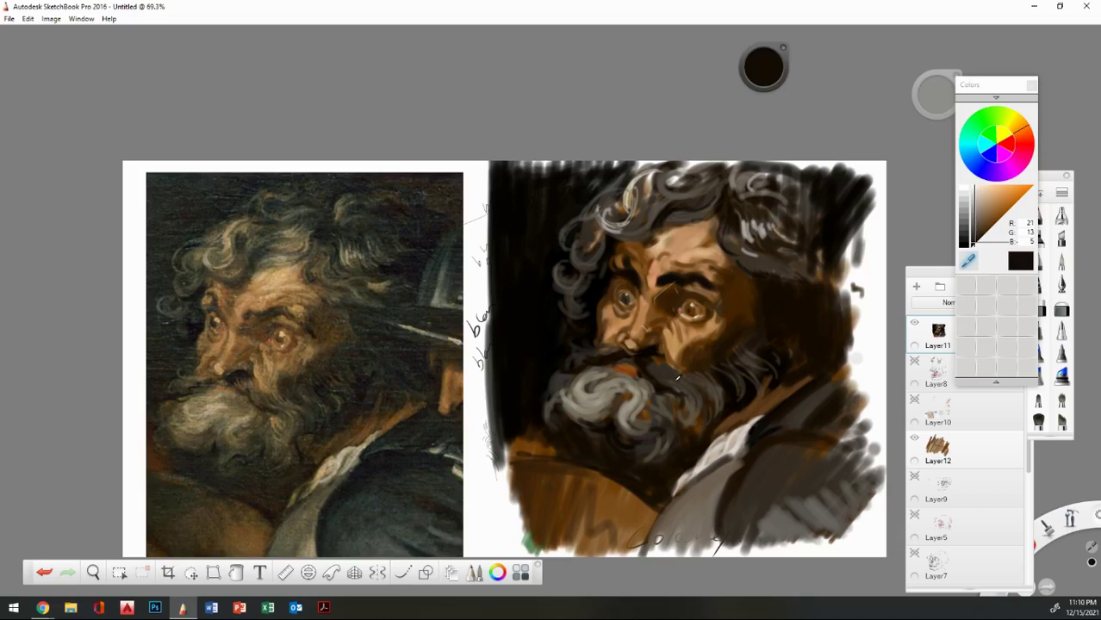
left_click(592, 425, "alt")
mouse_move(563, 411)
left_mouse_down()
mouse_move(595, 434)
mouse_move(578, 436)
mouse_move(594, 439)
mouse_move(572, 416)
mouse_move(657, 413)
left_mouse_up()
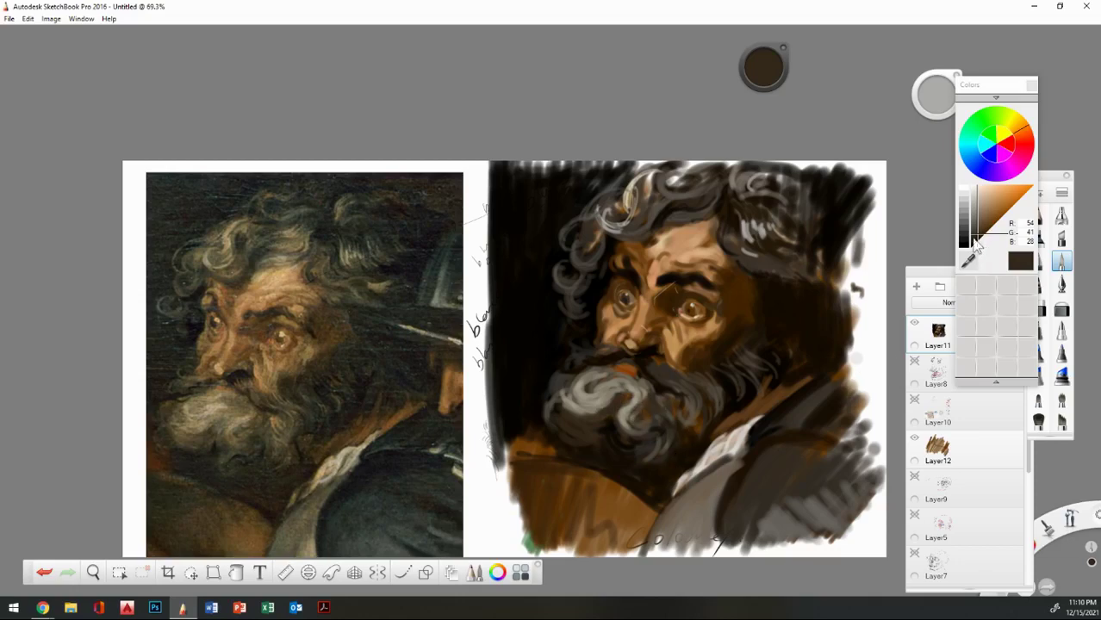
left_click(838, 335, "alt")
left_click_drag(695, 417, 695, 428)
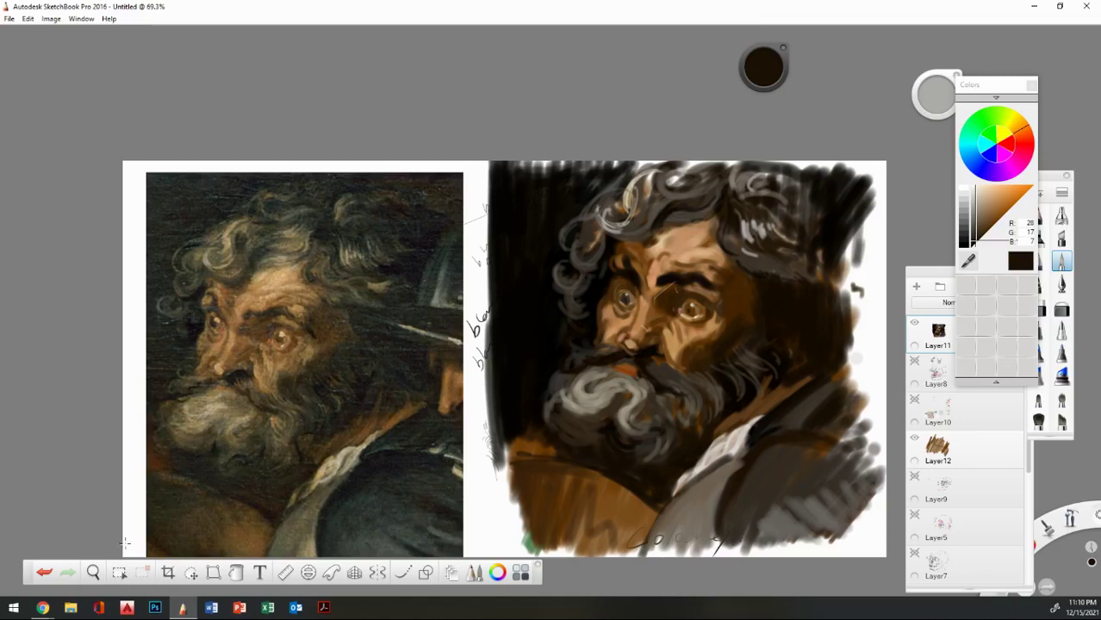
Zoom out to 62.4%, uncover the layer list, hide Layer11 and Layer12, and briefly view the head drawing on Layer9.
left_click(93, 573)
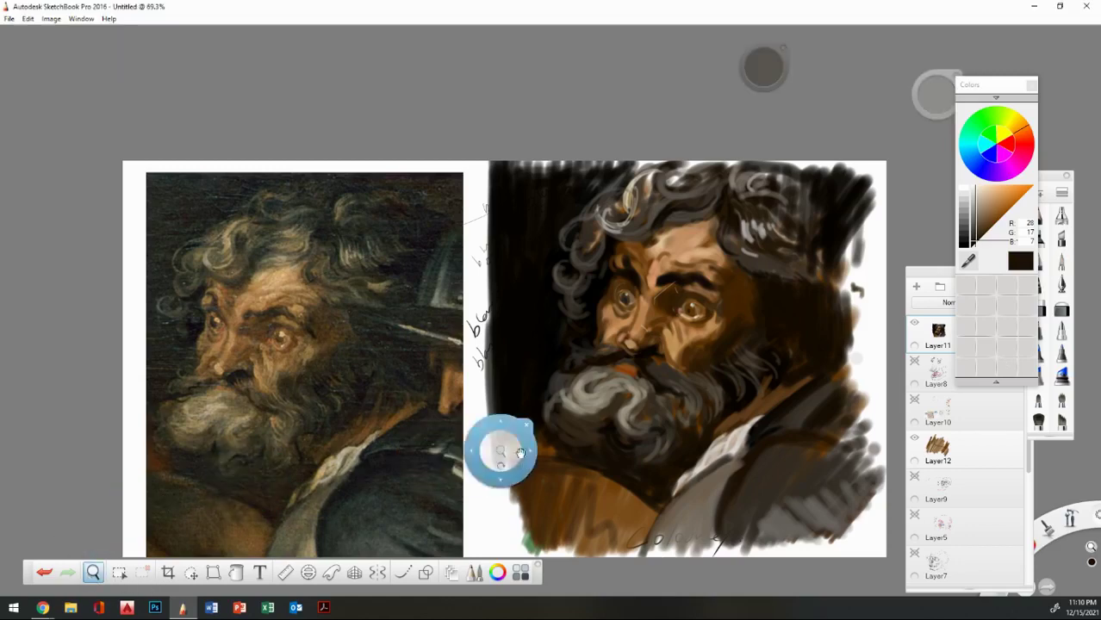
mouse_move(523, 455)
left_mouse_down()
mouse_move(455, 386)
mouse_move(426, 394)
left_mouse_up()
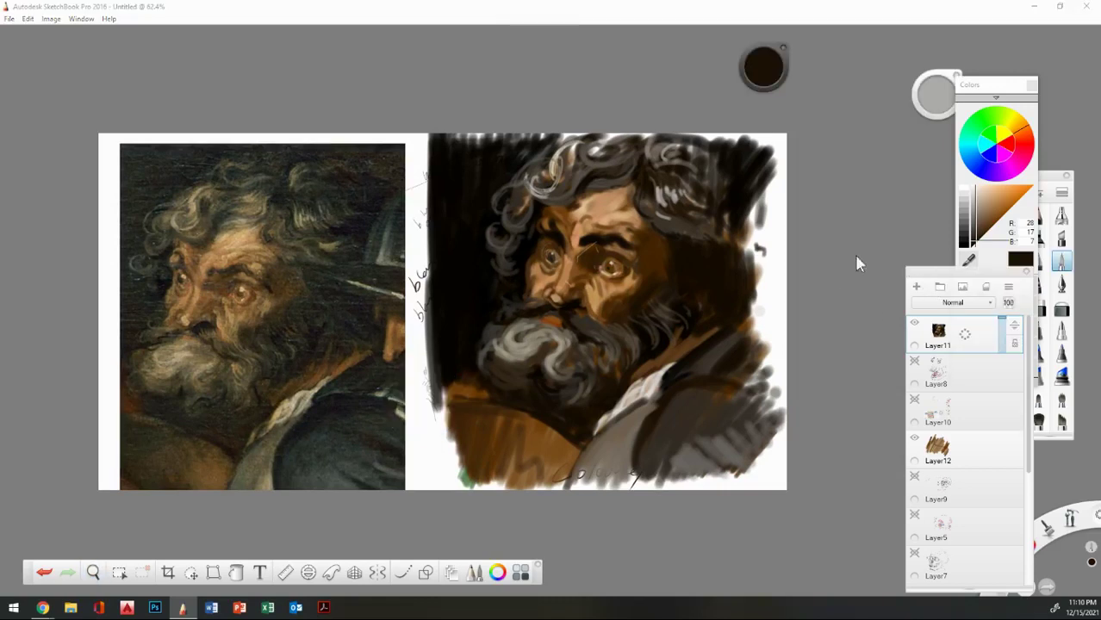
left_click_drag(908, 276, 866, 222)
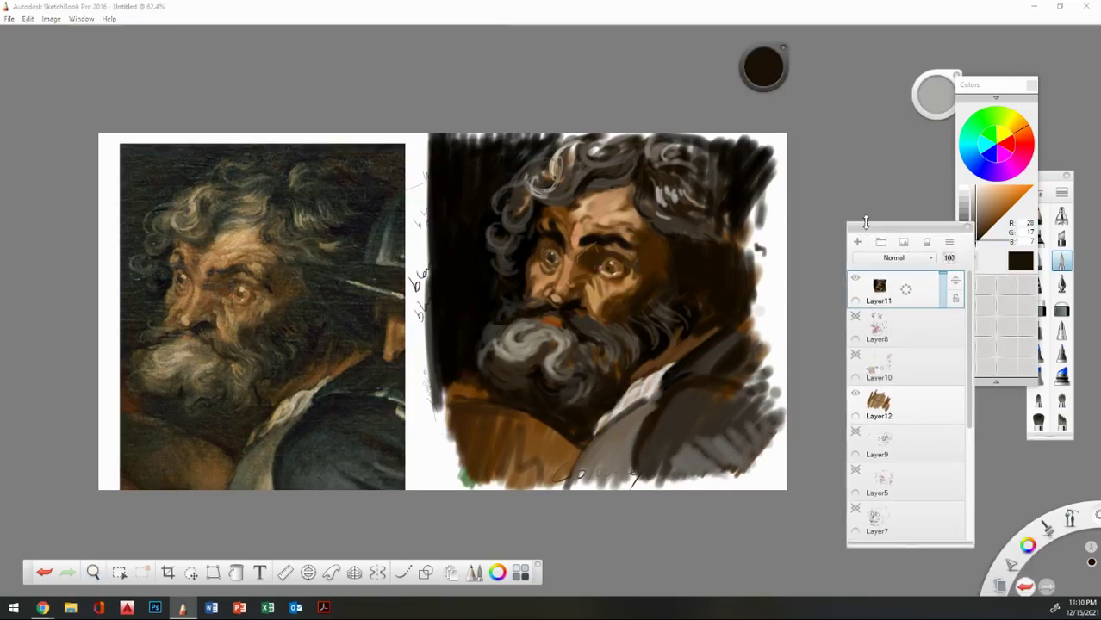
left_click(855, 277)
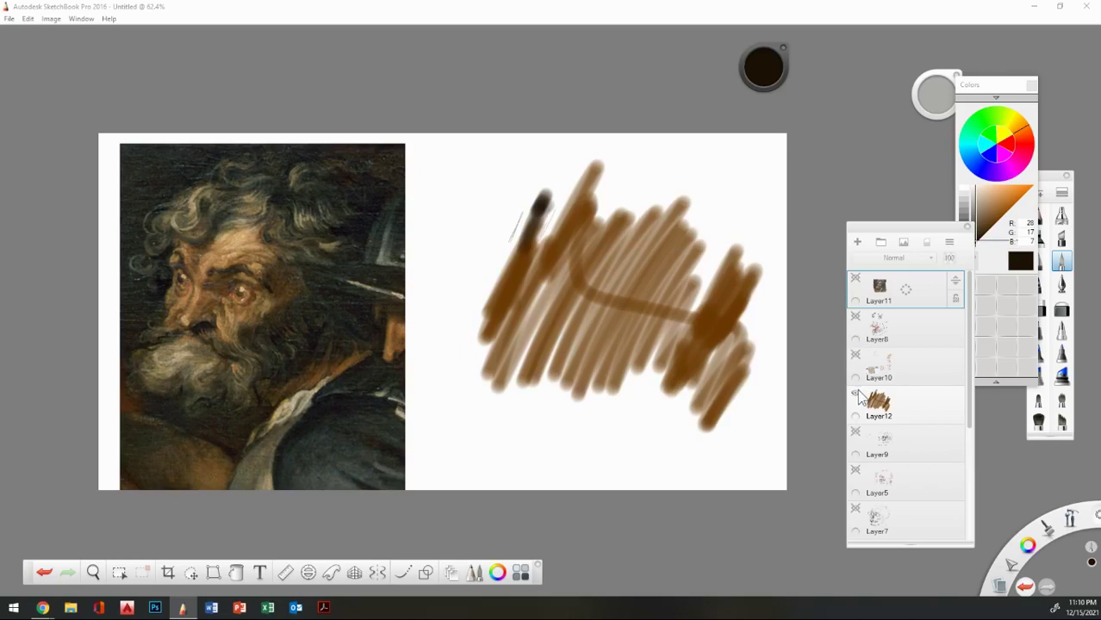
left_click(857, 394)
left_click(857, 433)
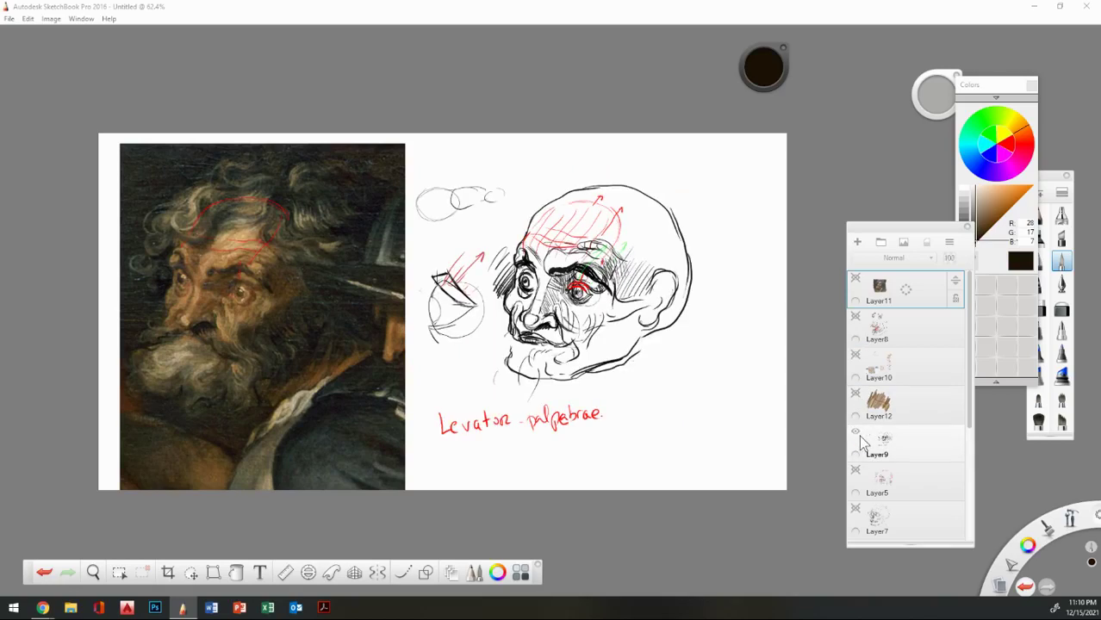
left_click(856, 434)
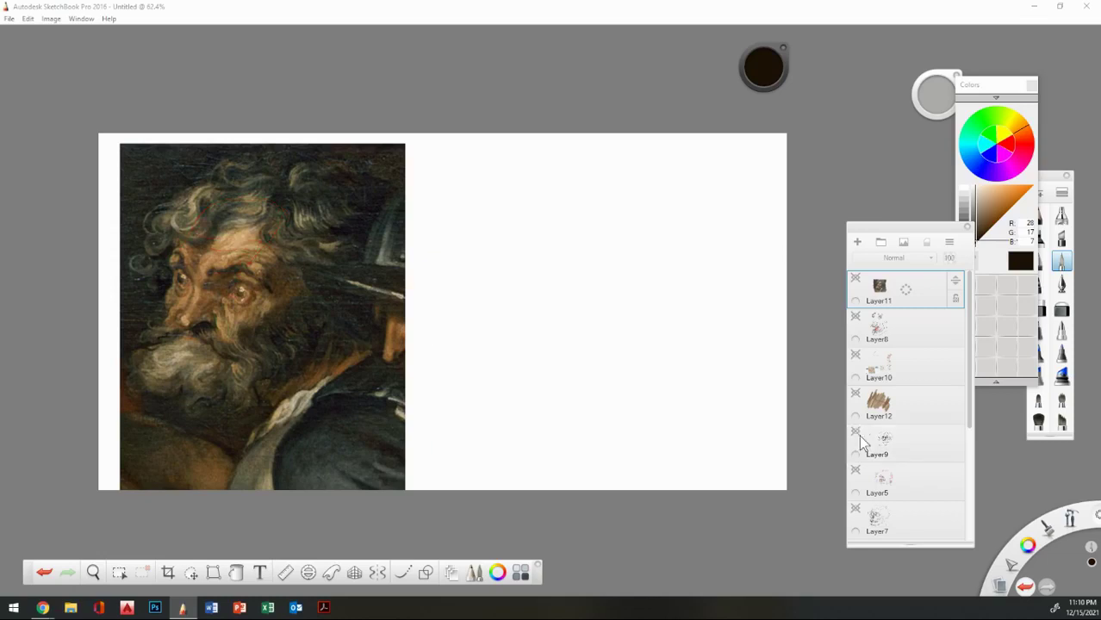
Show the skull sketch on Layer7 with the muscle study on Layer5, and raise Layer5's opacity to 75%.
left_click(855, 470)
left_click(855, 470)
left_click(856, 509)
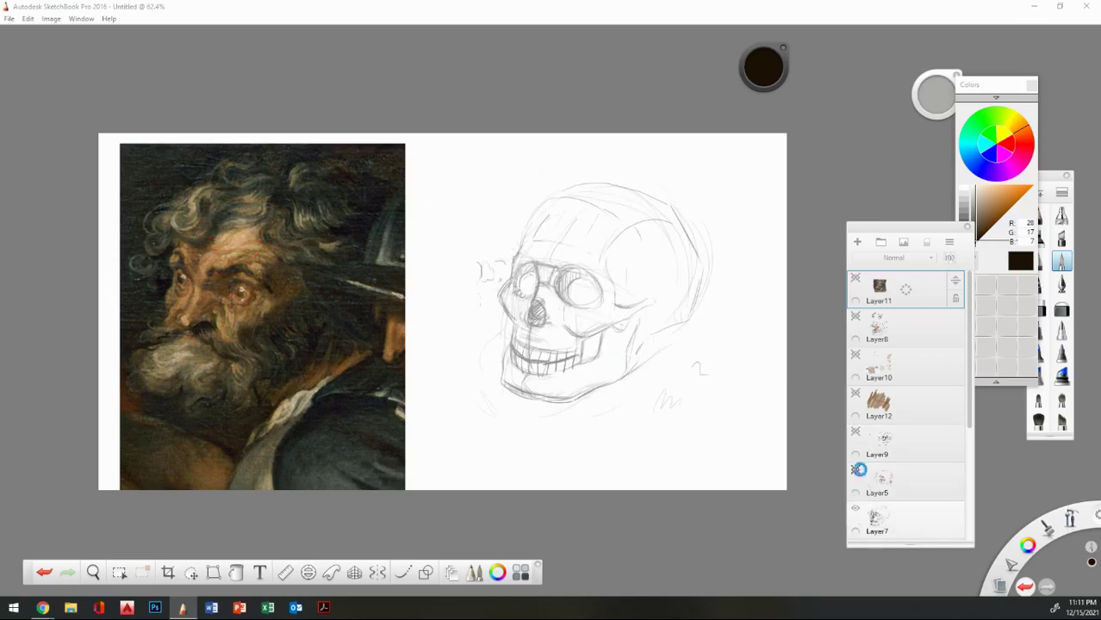
left_click(856, 471)
left_click(922, 497)
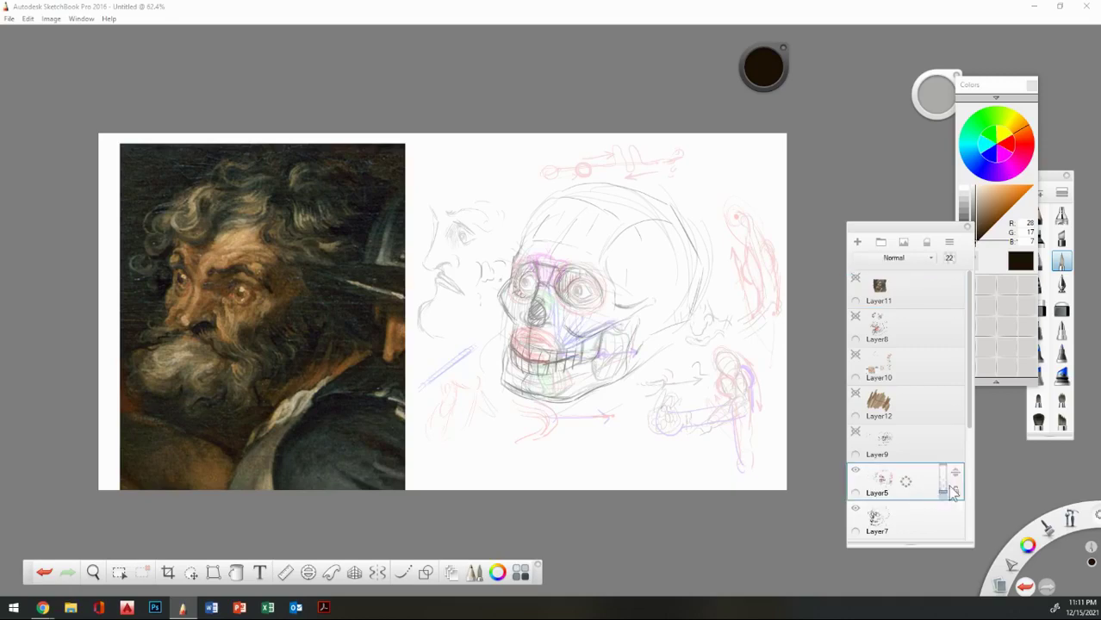
left_click_drag(951, 500, 951, 485)
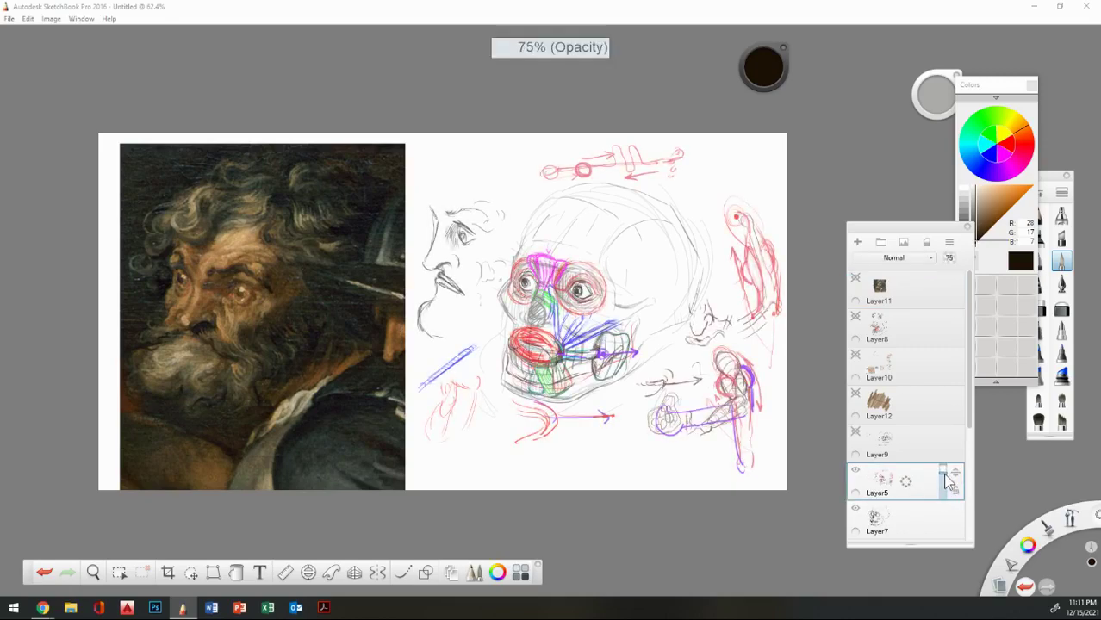
Compare the head drawing on Layer9 with the skull and muscle studies, and hide Layer5 and Layer9.
left_click(857, 433)
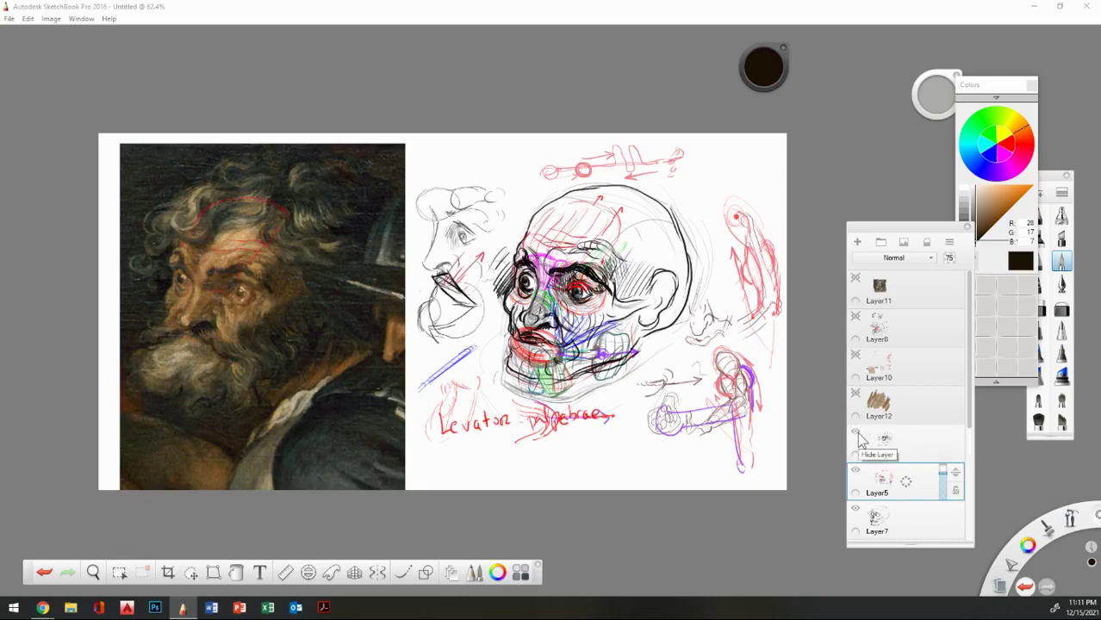
left_click(858, 433)
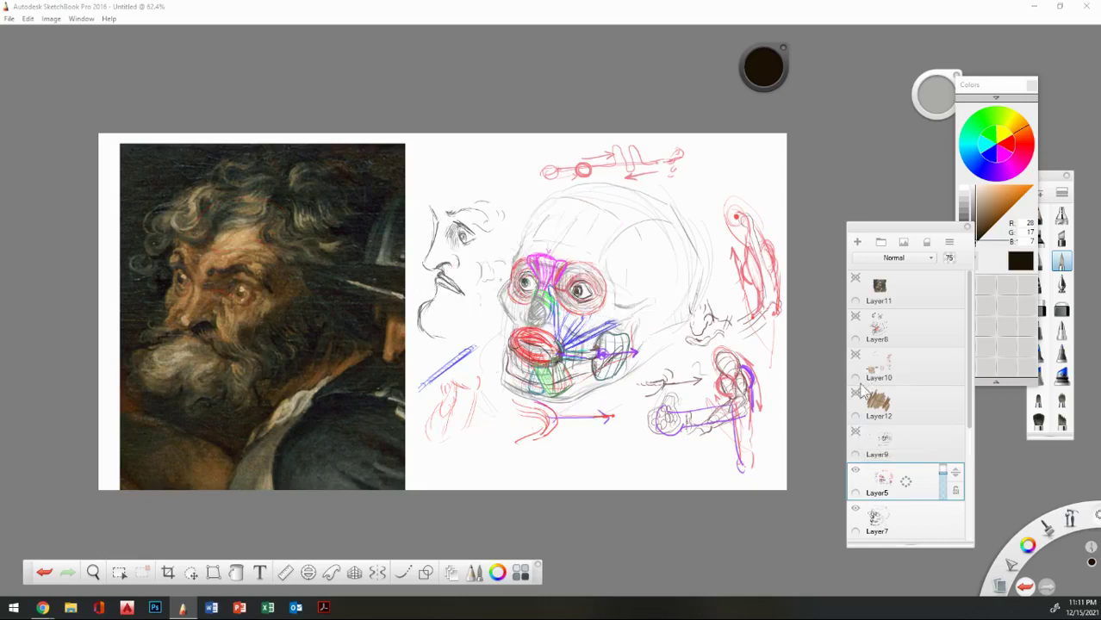
left_click(857, 469)
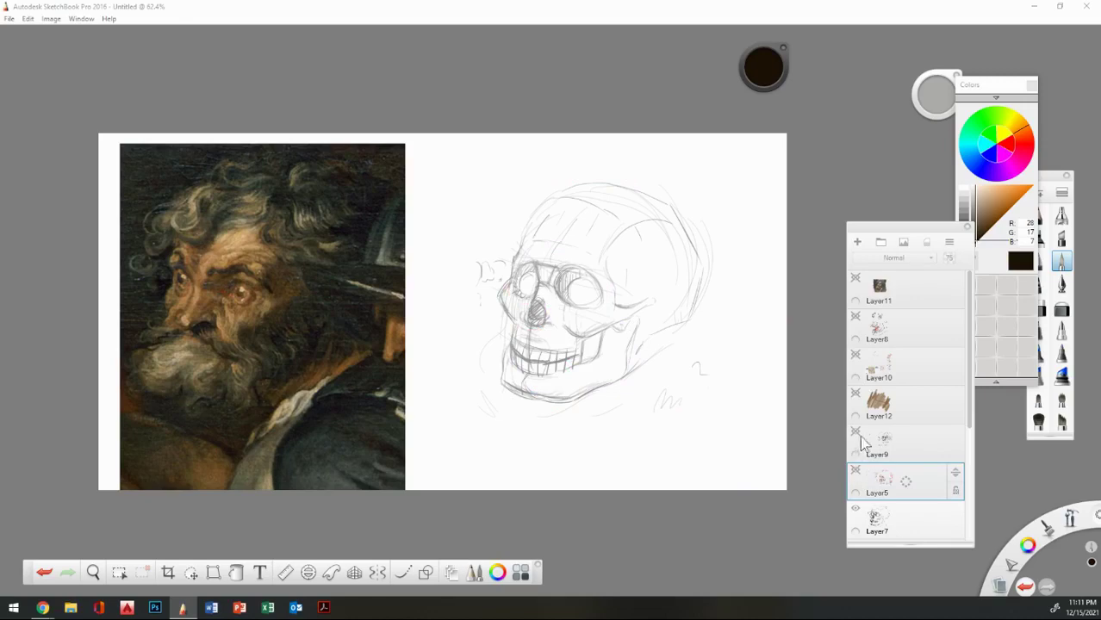
left_click(857, 434)
left_click(857, 433)
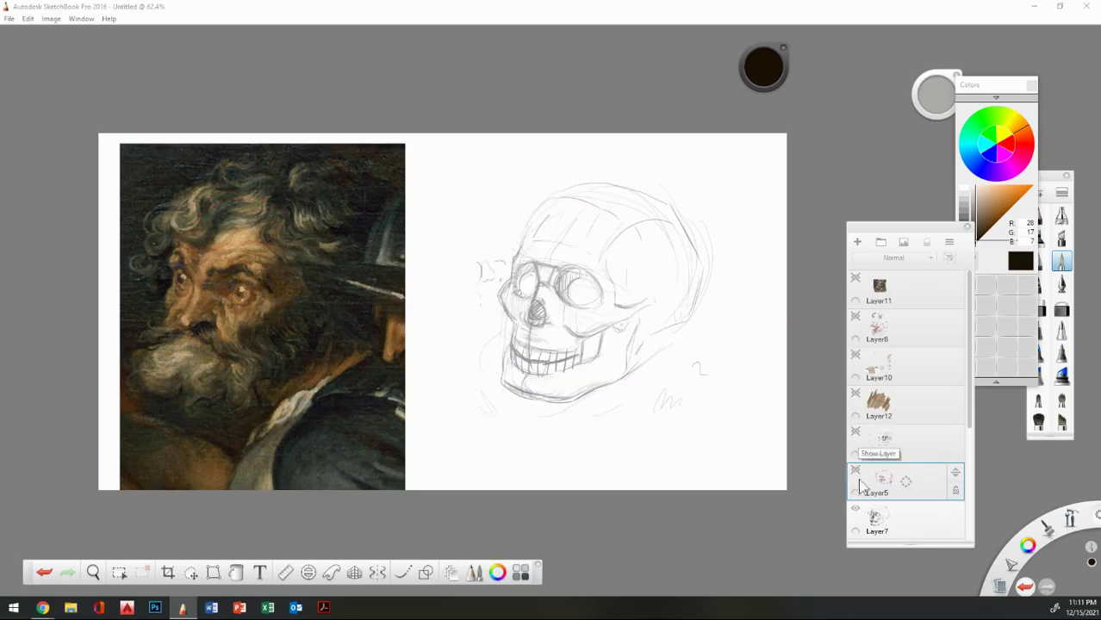
Hide the skull sketch, review the head drawing on Layer9 alone, and show the painted portrait on Layer11 again.
left_click(855, 508)
left_click(857, 433)
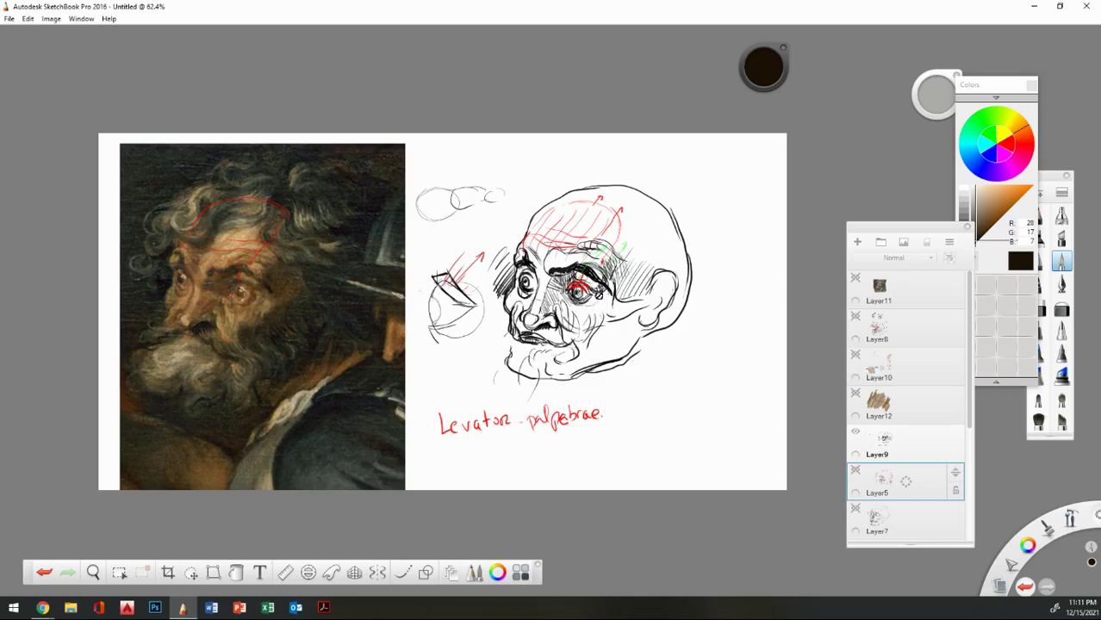
left_click(856, 433)
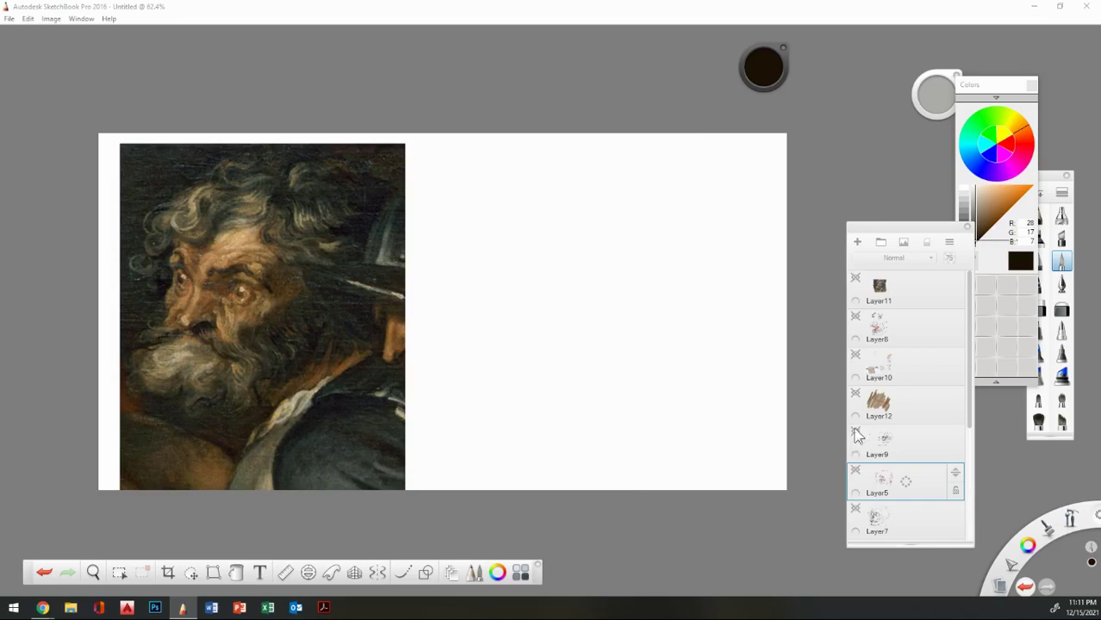
left_click(857, 278)
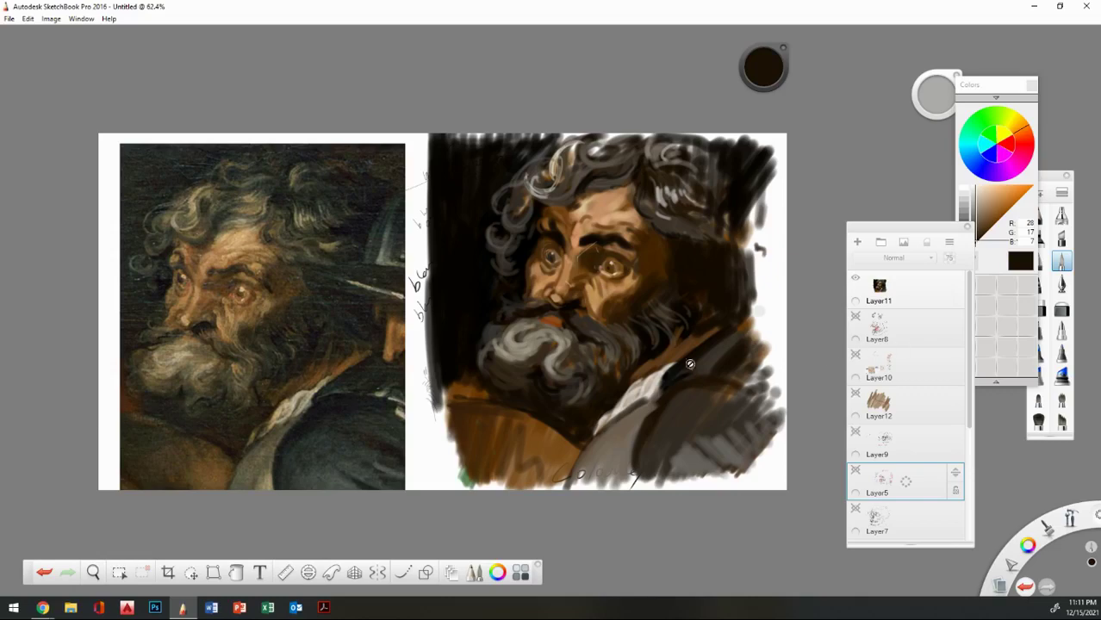
Mix a grey-brown paint colour of RGB 130, 120, 111, set the brush size to 10.1, and make Layer11 active.
left_click(972, 221)
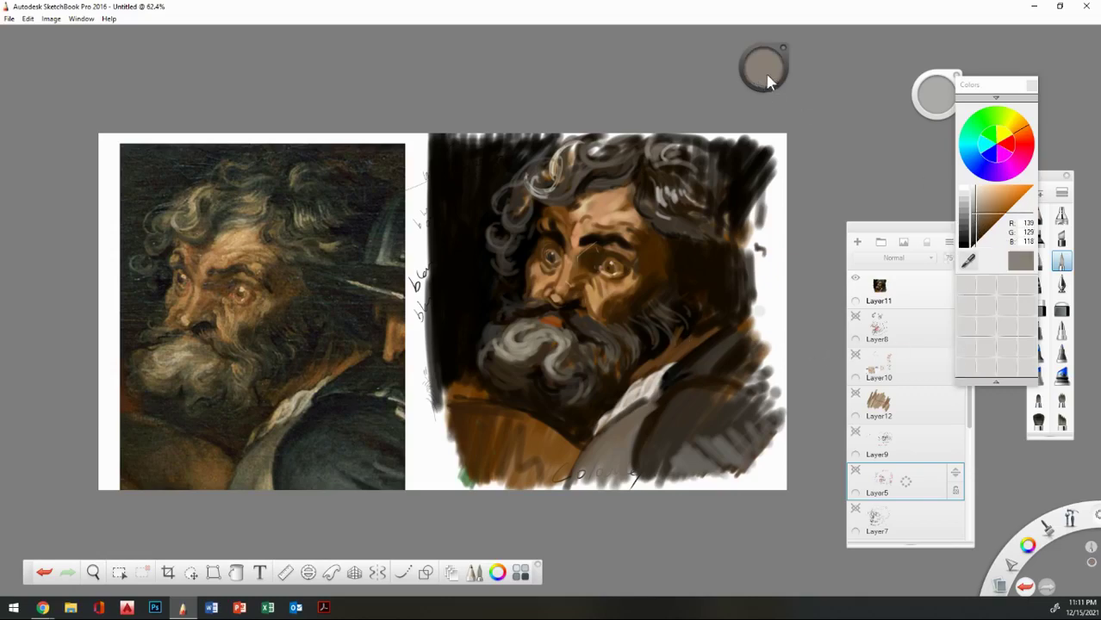
left_click_drag(764, 70, 752, 89)
left_click_drag(934, 94, 923, 95)
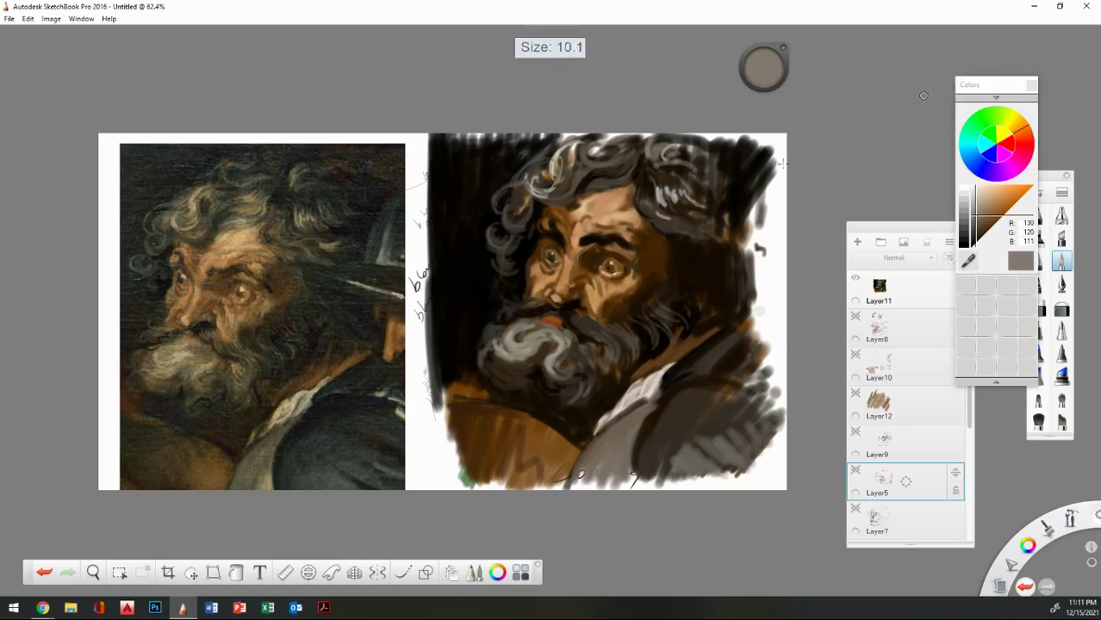
left_click(903, 286)
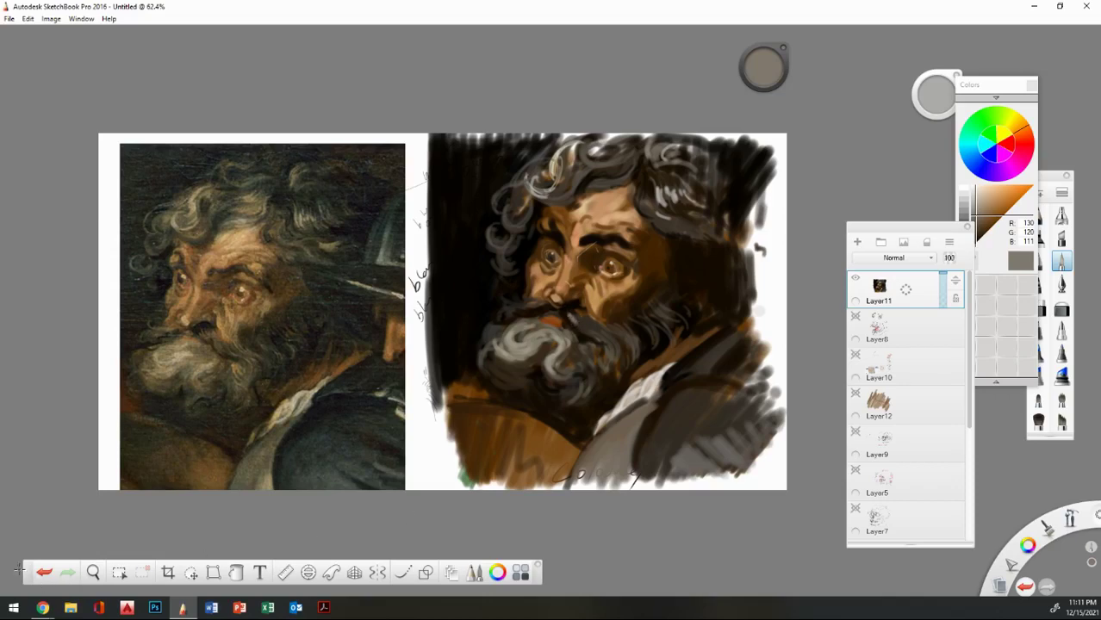
Undo the last action and stroke the moustache beside the cheek with a size 8.9 brush in RGB 114, 102, 90.
left_click(44, 572)
left_click_drag(938, 96, 911, 103)
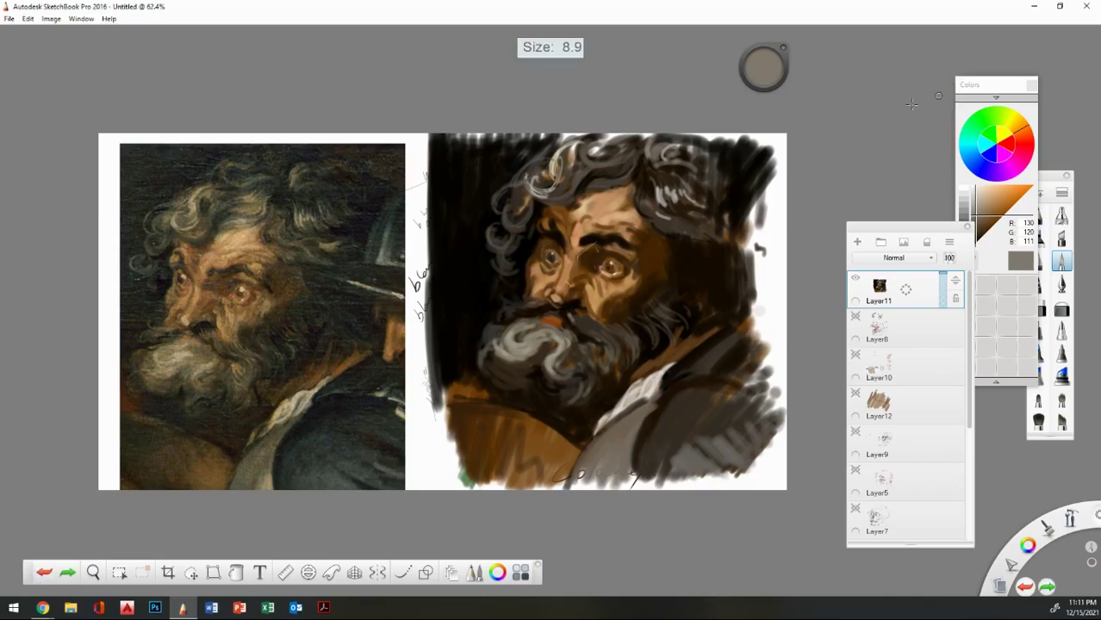
left_click(975, 220)
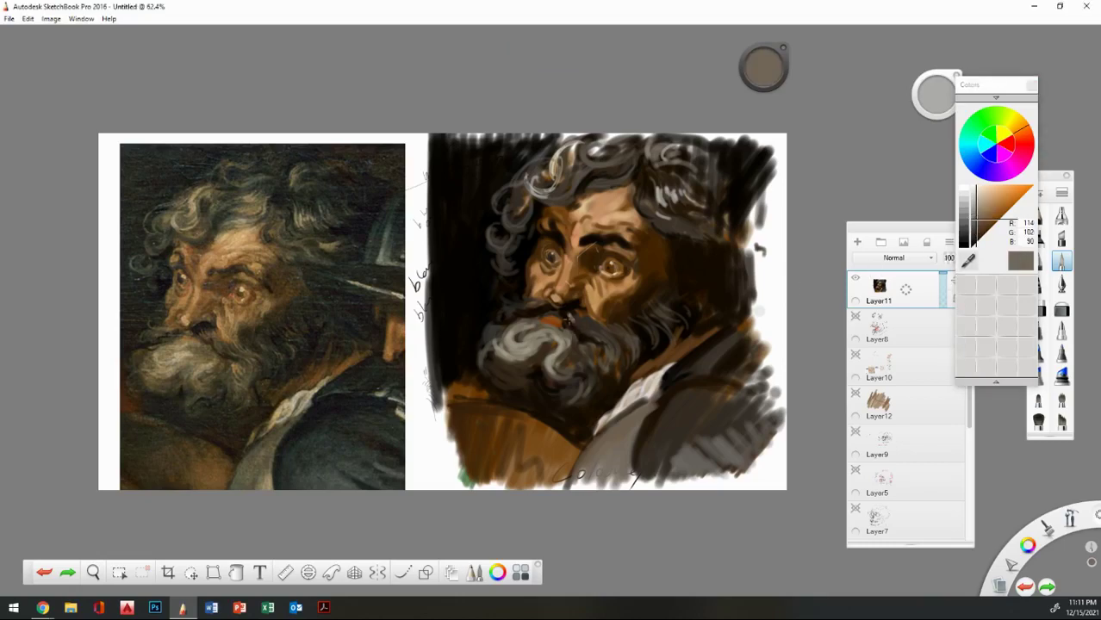
left_click_drag(569, 319, 601, 338)
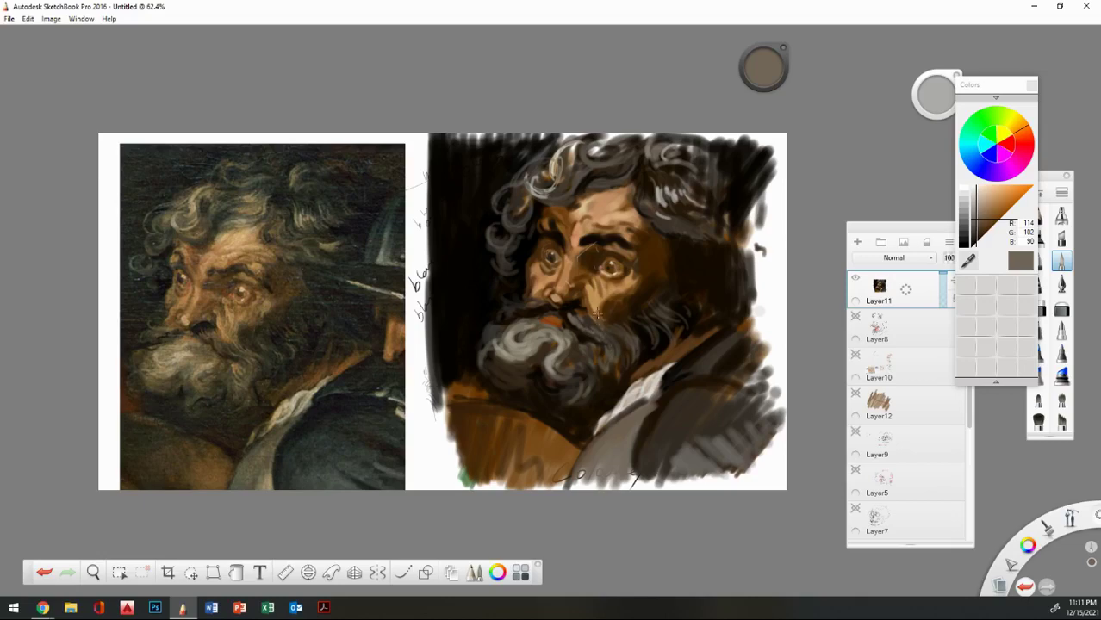